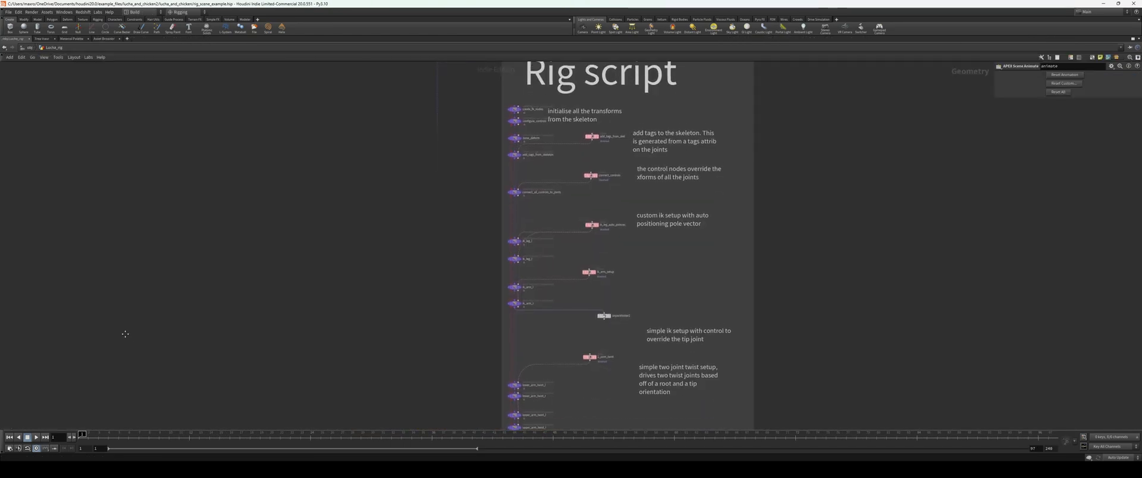
{"action": "middle_click_drag", "start_coordinate": [127, 332], "coordinate": [129, 49]}
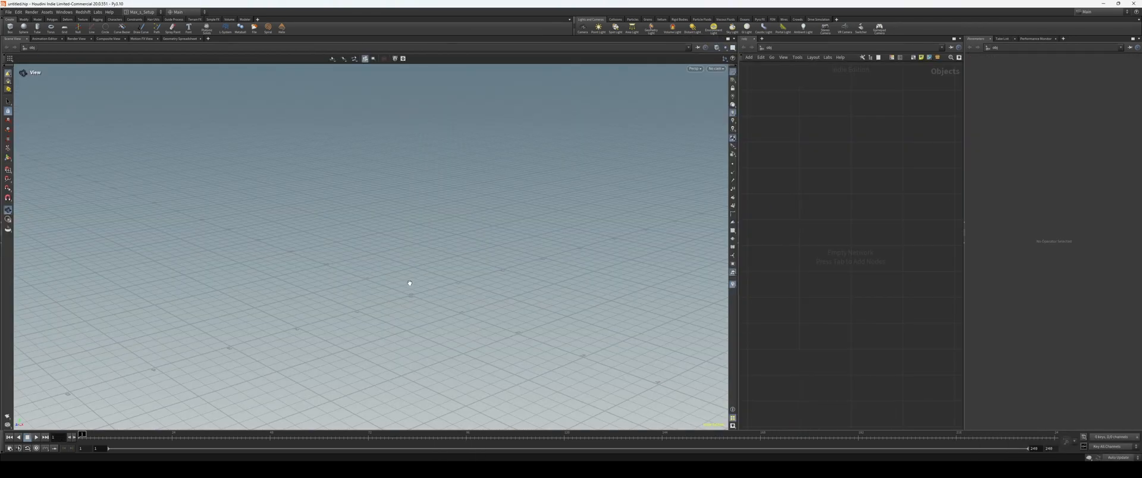
{"action": "middle_click_drag", "start_coordinate": [492, 289], "coordinate": [494, 296]}
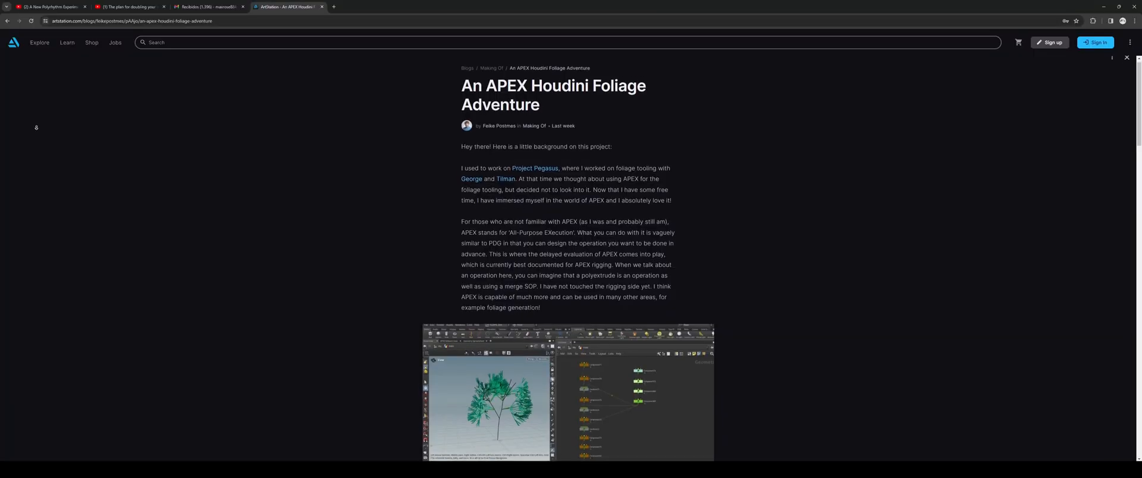
{"action": "scroll", "coordinate": [37, 132], "scroll_direction": "down", "scroll_amount": 10}
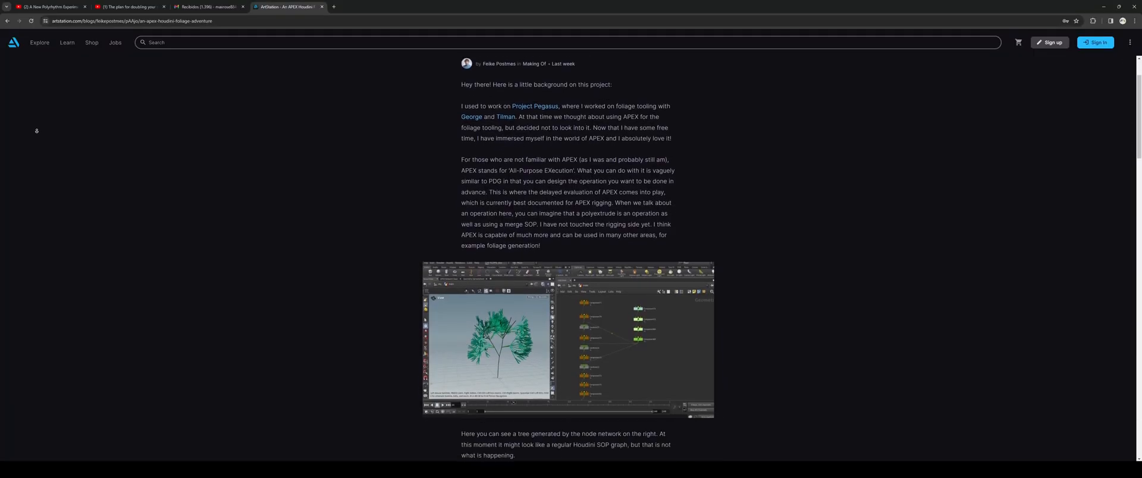
{"action": "scroll", "coordinate": [37, 132], "scroll_direction": "down", "scroll_amount": 8}
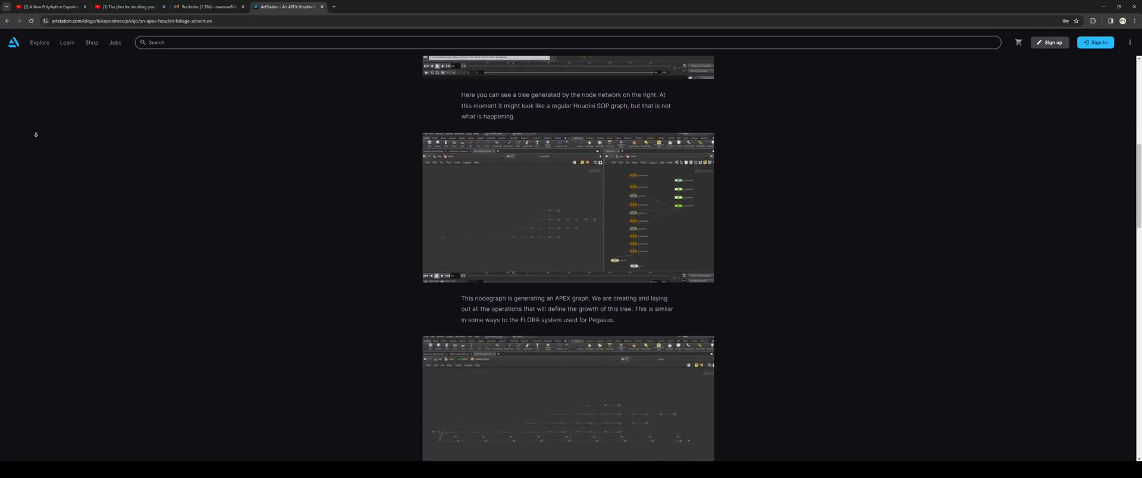
{"action": "scroll", "coordinate": [37, 133], "scroll_direction": "down", "scroll_amount": 6}
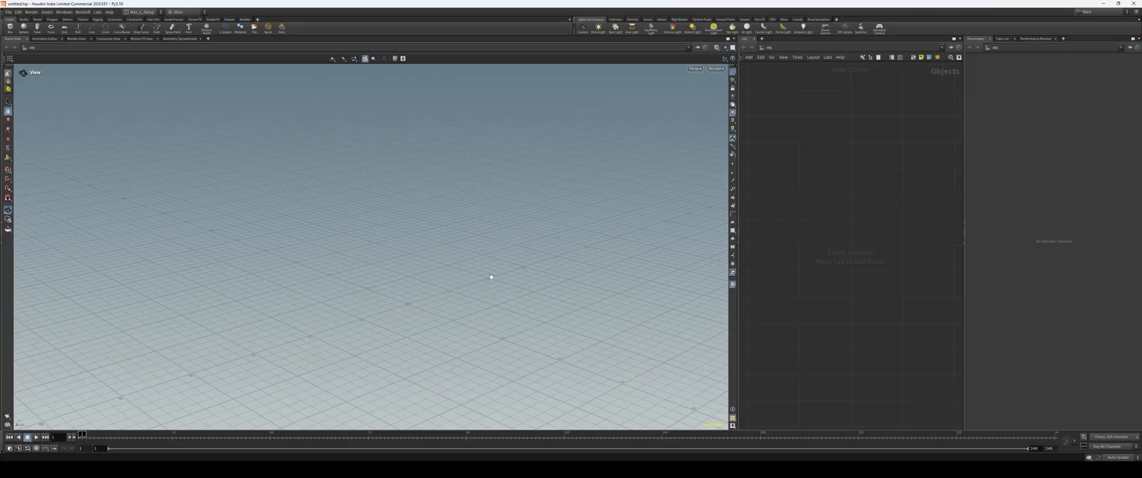
{"action": "middle_click_drag", "start_coordinate": [474, 279], "coordinate": [464, 302]}
{"action": "right_click_drag", "start_coordinate": [464, 303], "coordinate": [450, 299]}
{"action": "left_click_drag", "start_coordinate": [445, 303], "coordinate": [381, 306], "text": "alt"}
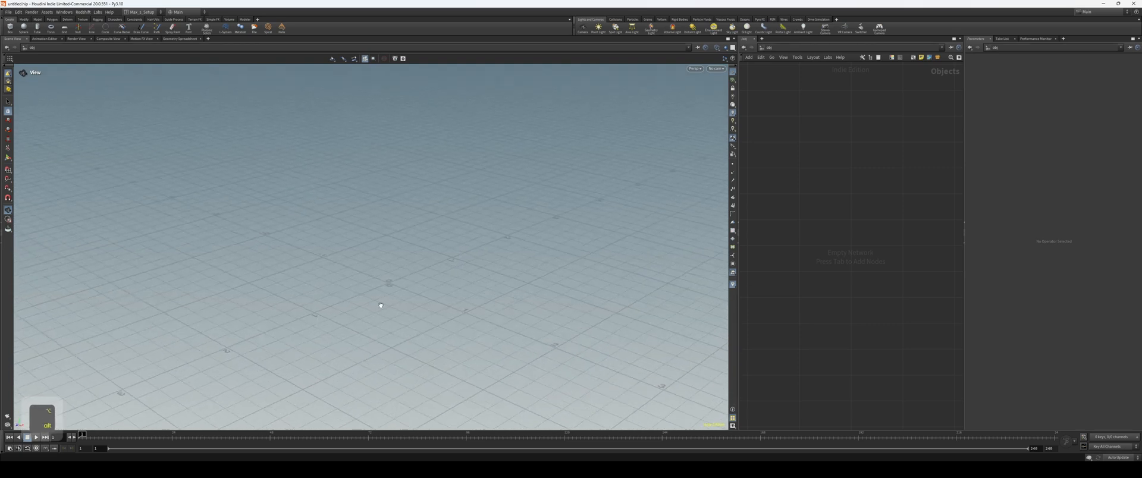
{"action": "left_click_drag", "start_coordinate": [444, 276], "coordinate": [410, 273], "text": "alt"}
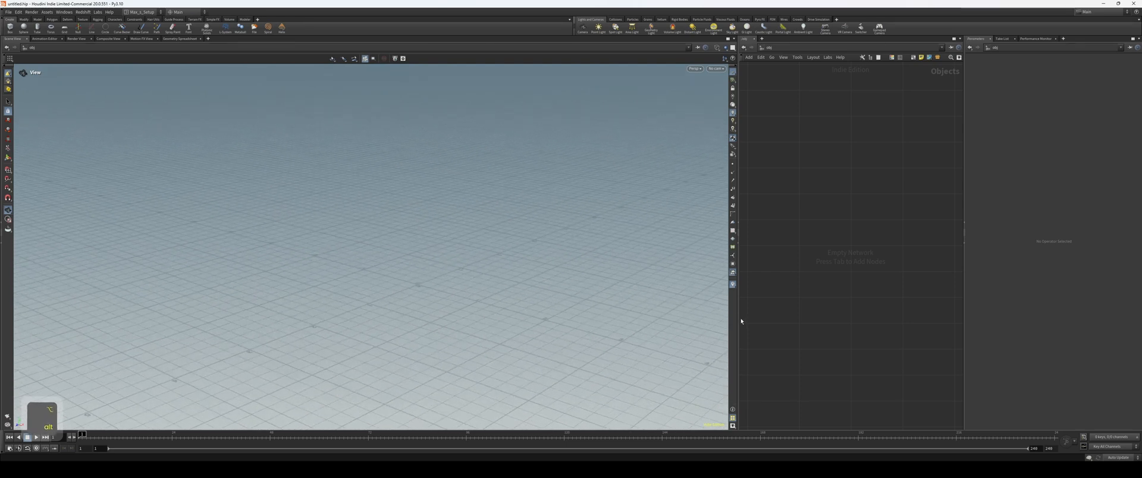
Split the scene view into upper and lower panes and show the APEX Network View in the lower one.
{"action": "mouse_move", "coordinate": [741, 321]}
{"action": "left_mouse_down"}
{"action": "mouse_move", "coordinate": [704, 319]}
{"action": "mouse_move", "coordinate": [743, 325]}
{"action": "left_mouse_up"}
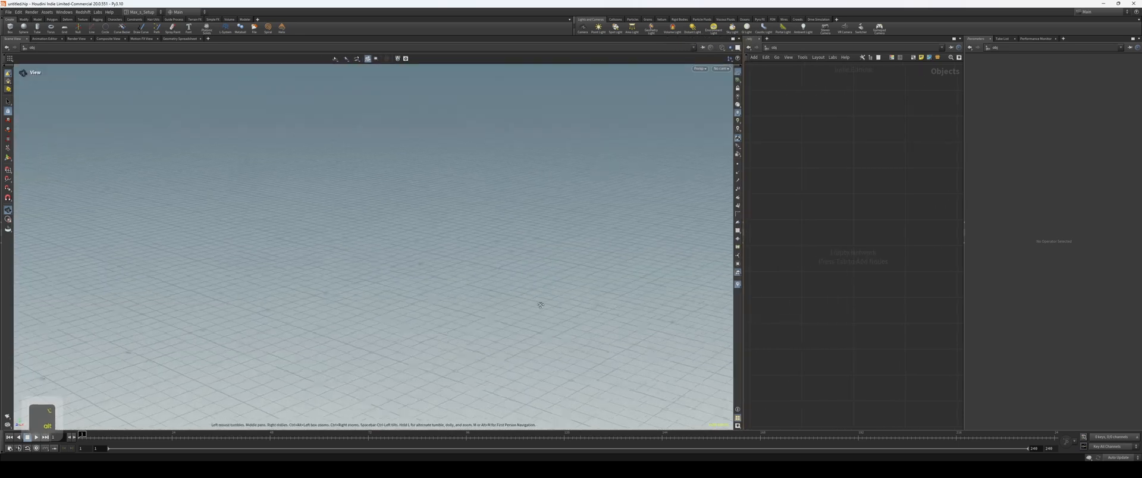
{"action": "key", "text": "alt+bracketright"}
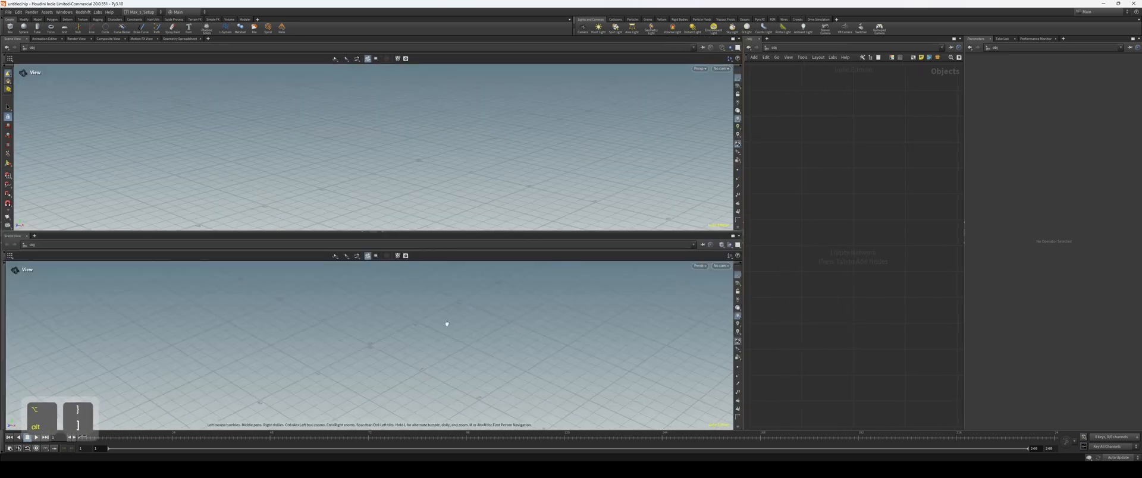
{"action": "left_click_drag", "start_coordinate": [441, 232], "coordinate": [441, 225]}
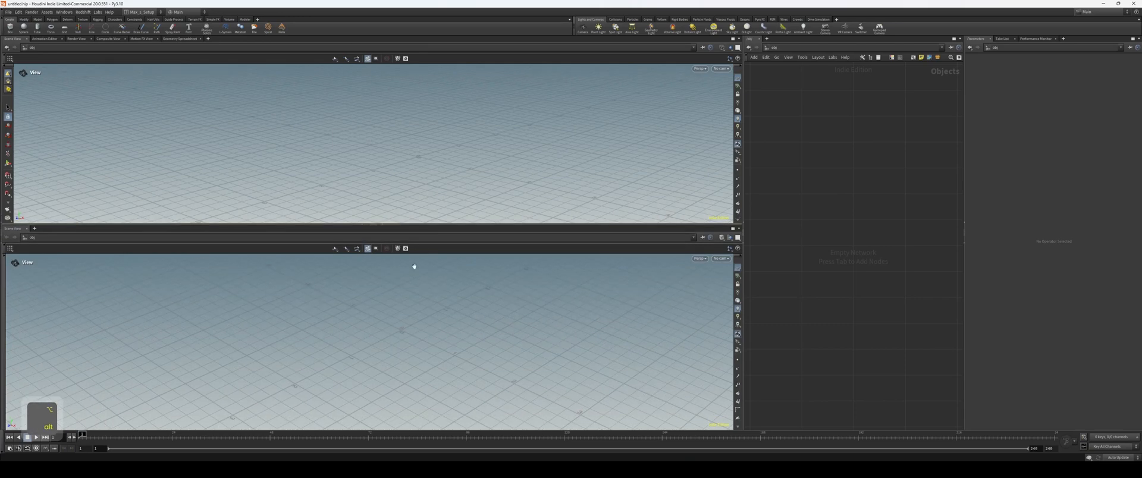
{"action": "left_click", "coordinate": [34, 229]}
{"action": "mouse_move", "coordinate": [32, 318]}
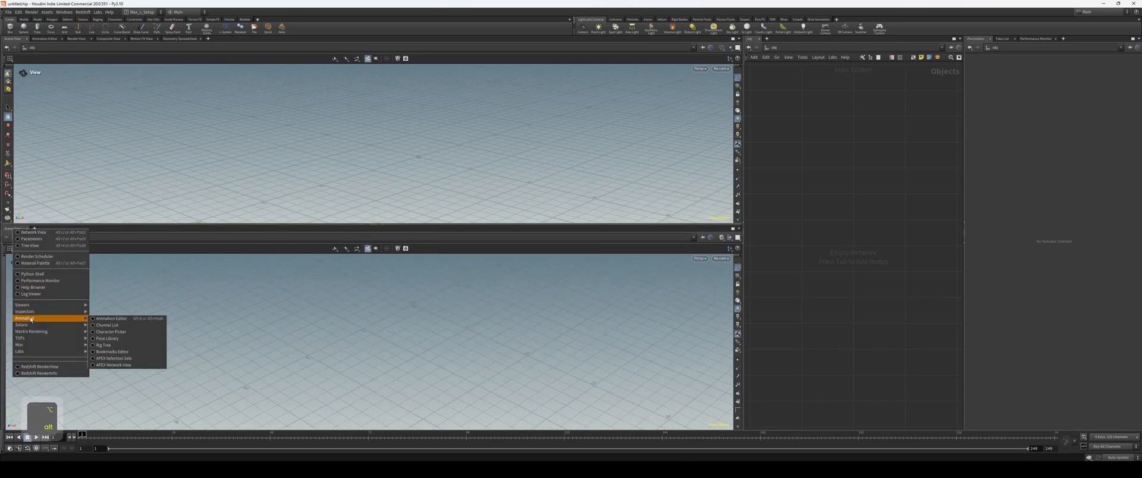
{"action": "left_click", "coordinate": [128, 366]}
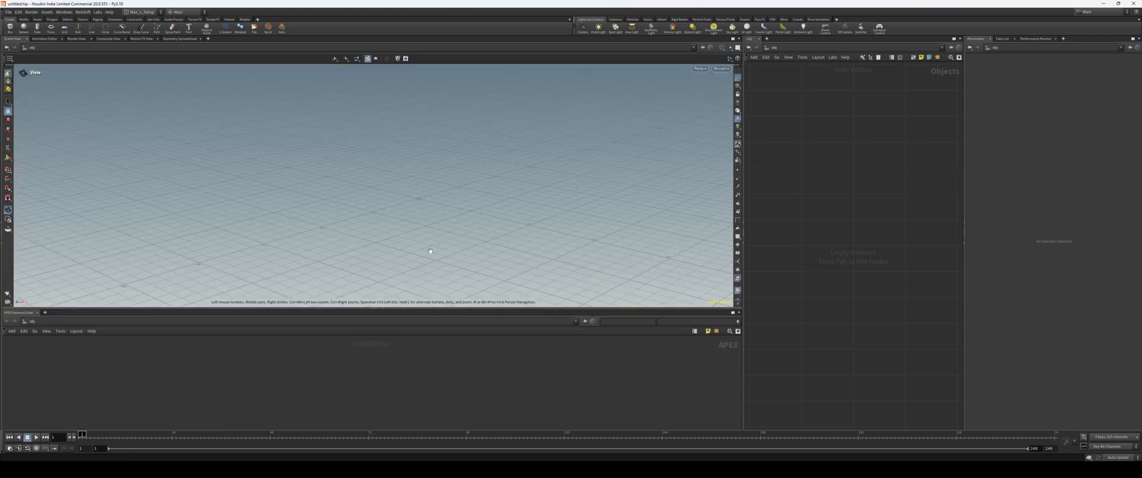
Add a Geometry Spreadsheet pane beside the viewport and resize the panes, giving the viewport, APEX network and node network more room.
{"action": "left_click_drag", "start_coordinate": [428, 250], "coordinate": [421, 207], "text": "alt"}
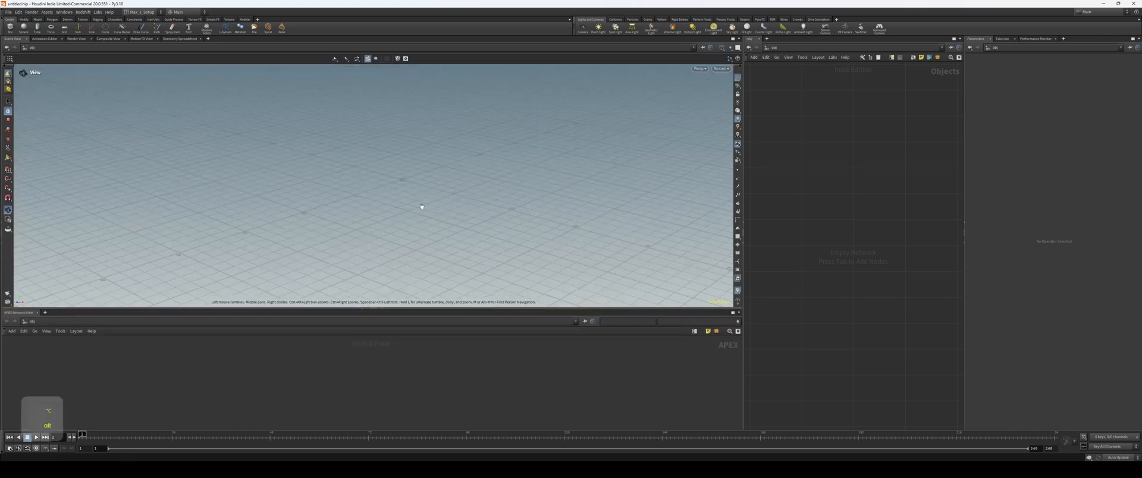
{"action": "key", "text": "alt+bracketleft"}
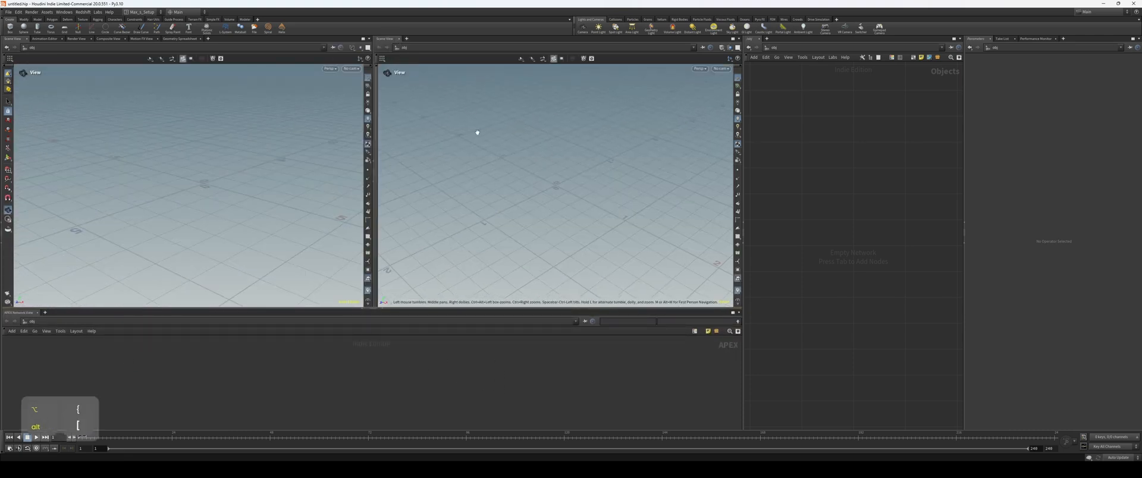
{"action": "key", "text": "alt+8"}
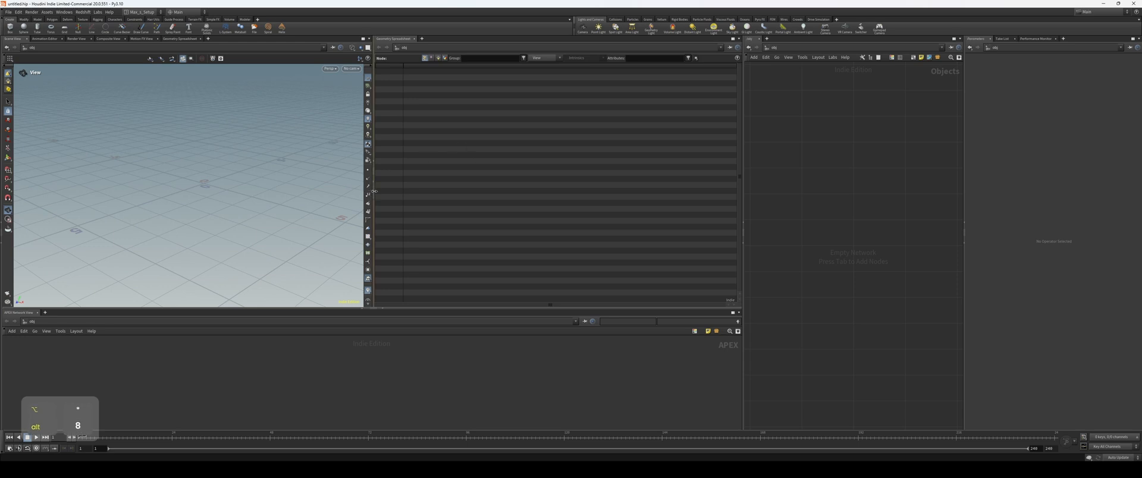
{"action": "left_click_drag", "start_coordinate": [373, 192], "coordinate": [523, 191]}
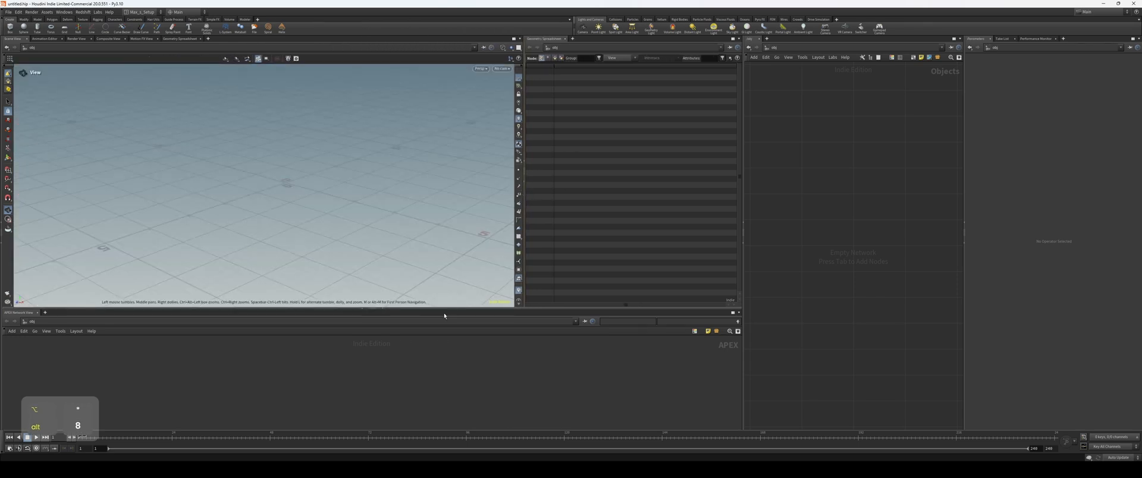
{"action": "left_click_drag", "start_coordinate": [453, 310], "coordinate": [454, 277]}
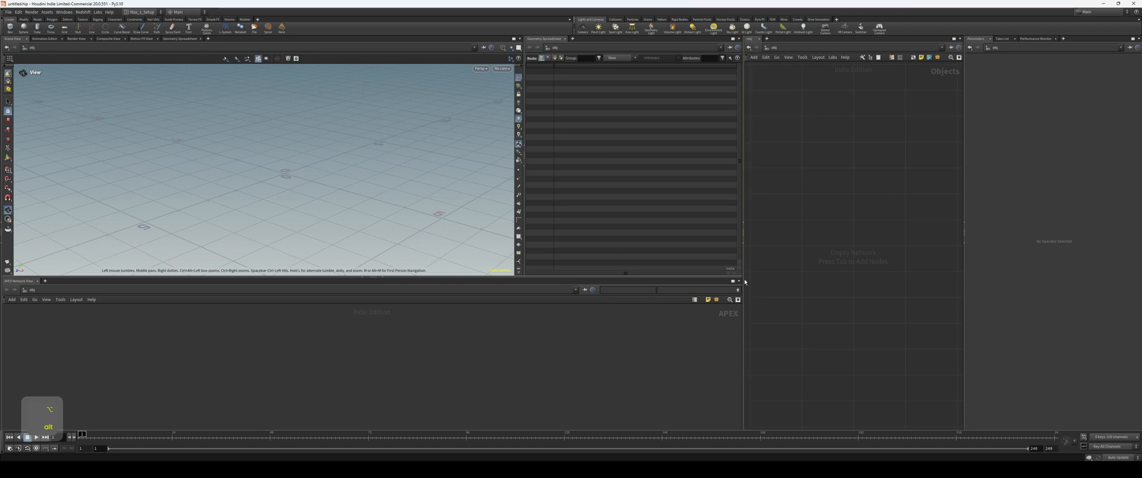
{"action": "left_click_drag", "start_coordinate": [745, 282], "coordinate": [694, 284]}
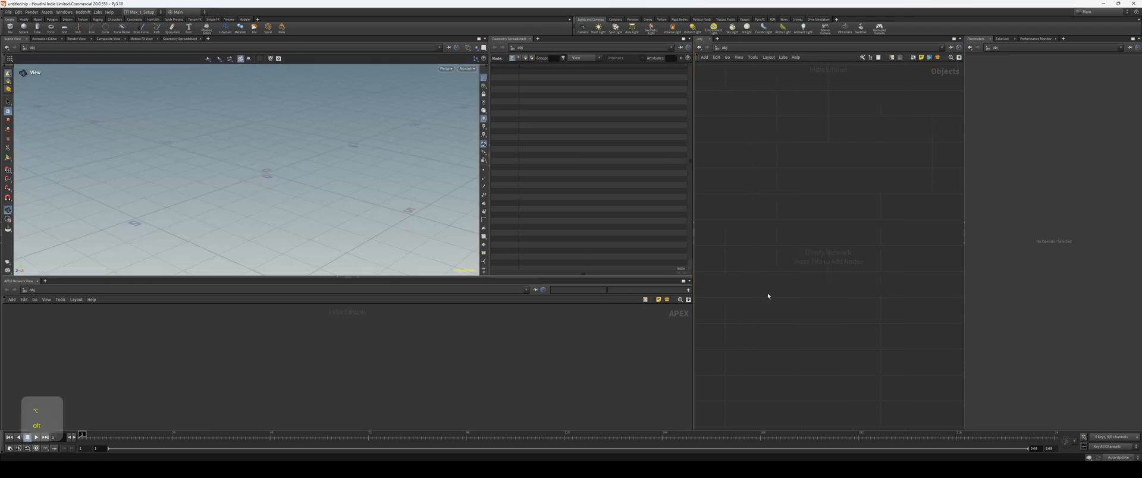
Split the node network pane vertically, show the Rig Tree in the upper part and shrink its height.
{"action": "key", "text": "alt+]"}
{"action": "left_click_drag", "start_coordinate": [832, 235], "coordinate": [832, 233]}
{"action": "left_click", "coordinate": [717, 38]}
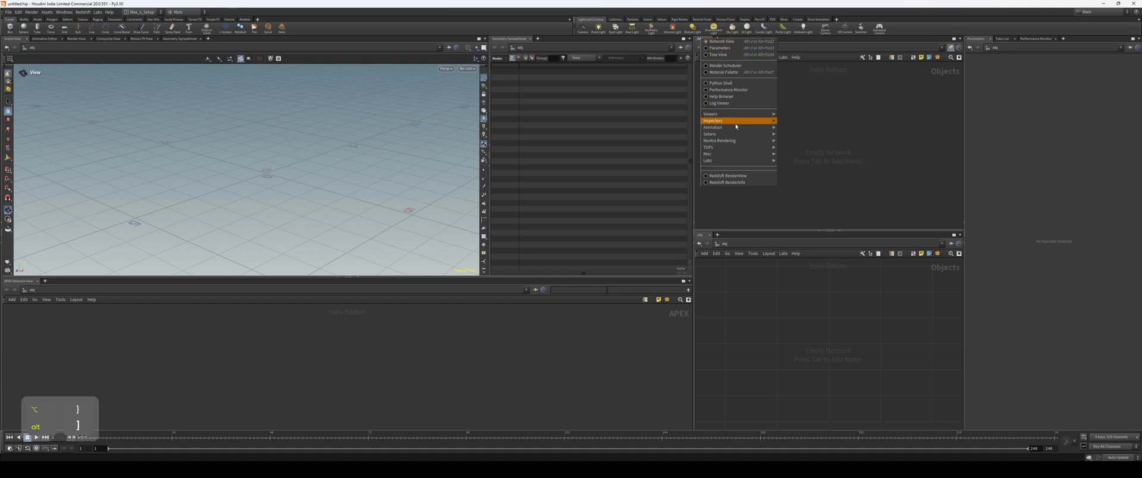
{"action": "mouse_move", "coordinate": [724, 126]}
{"action": "left_click", "coordinate": [791, 154]}
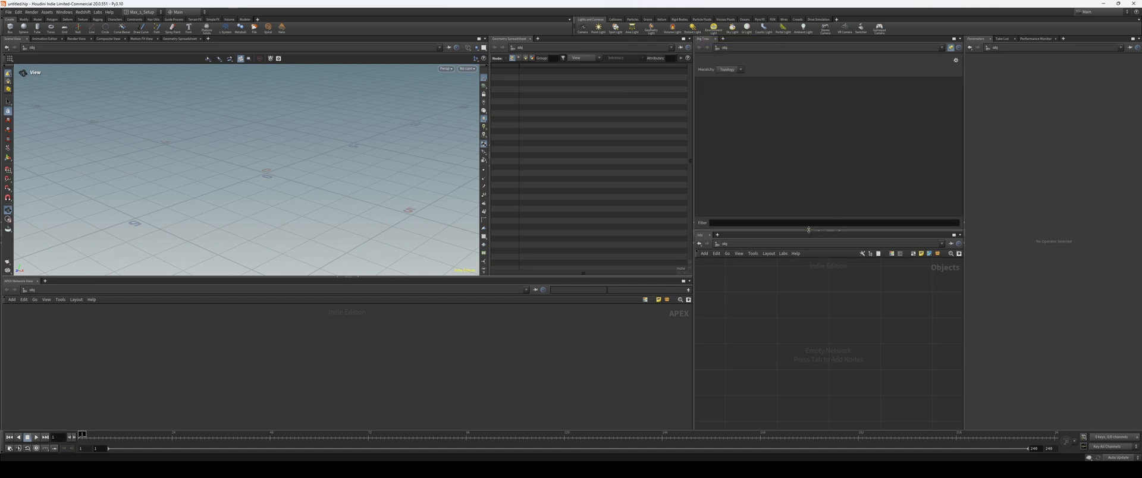
{"action": "left_click_drag", "start_coordinate": [810, 232], "coordinate": [810, 166]}
{"action": "left_click", "coordinate": [151, 13]}
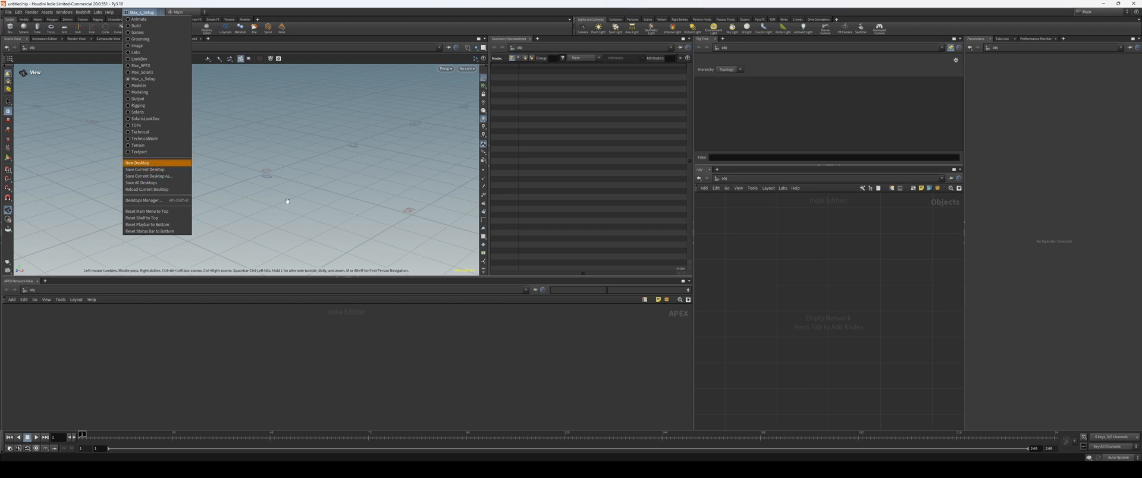
{"action": "left_click", "coordinate": [162, 177]}
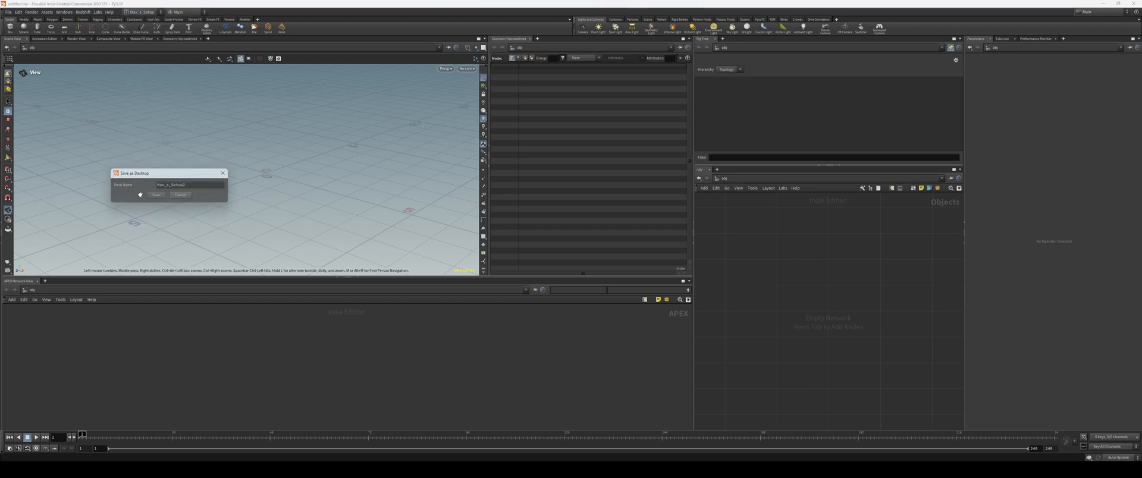
{"action": "left_click", "coordinate": [153, 185]}
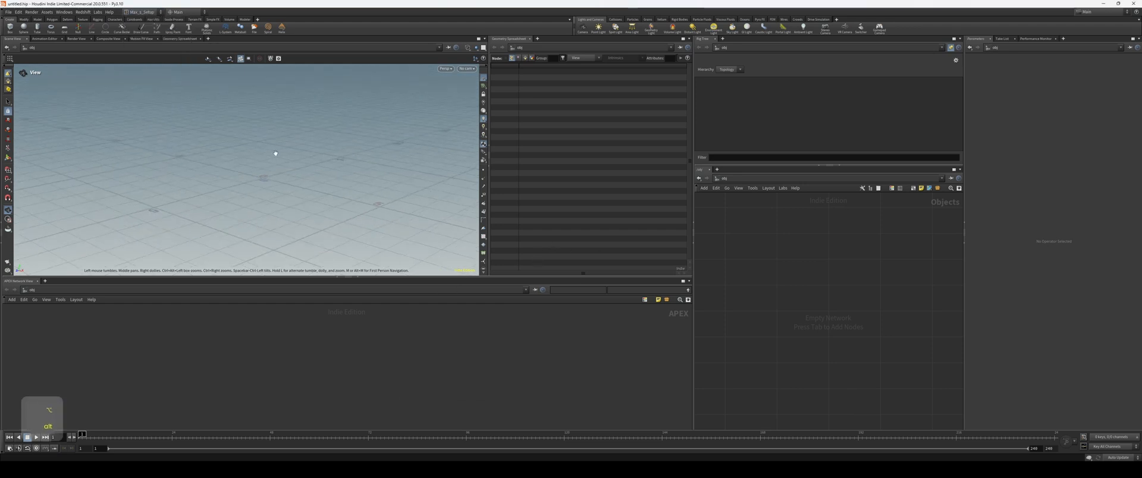
Set the viewport background colour scheme to Dark Grey.
{"action": "key", "text": "d"}
{"action": "left_click", "coordinate": [578, 234]}
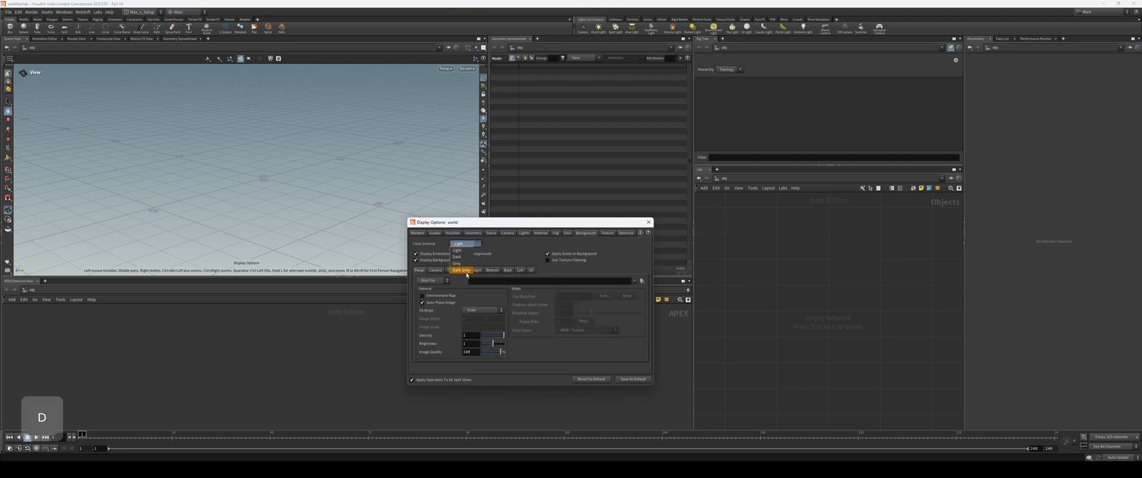
{"action": "left_click", "coordinate": [461, 270]}
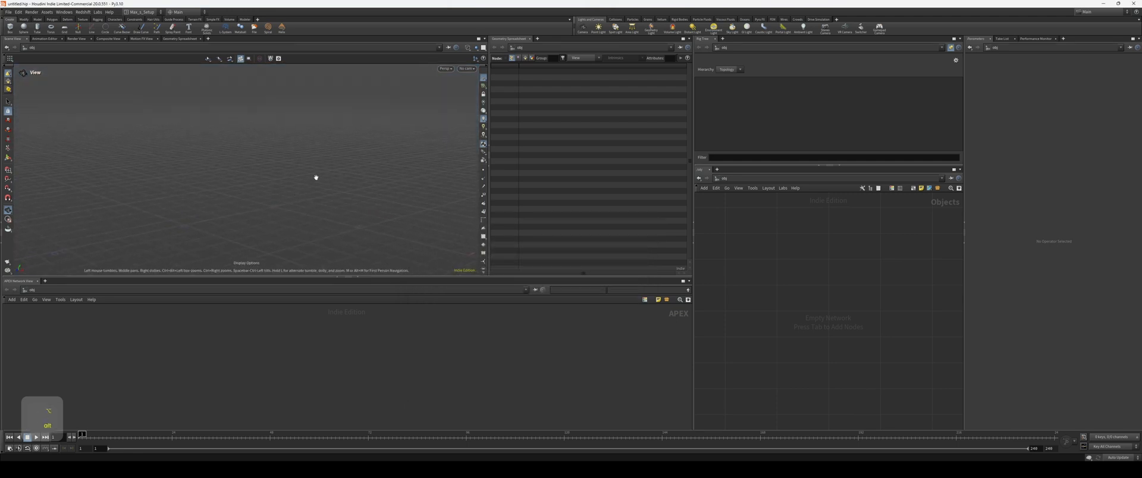
Create a Geometry object and place a Skeleton node inside it.
{"action": "key", "text": "Tab"}
{"action": "key", "text": "BackSpace"}
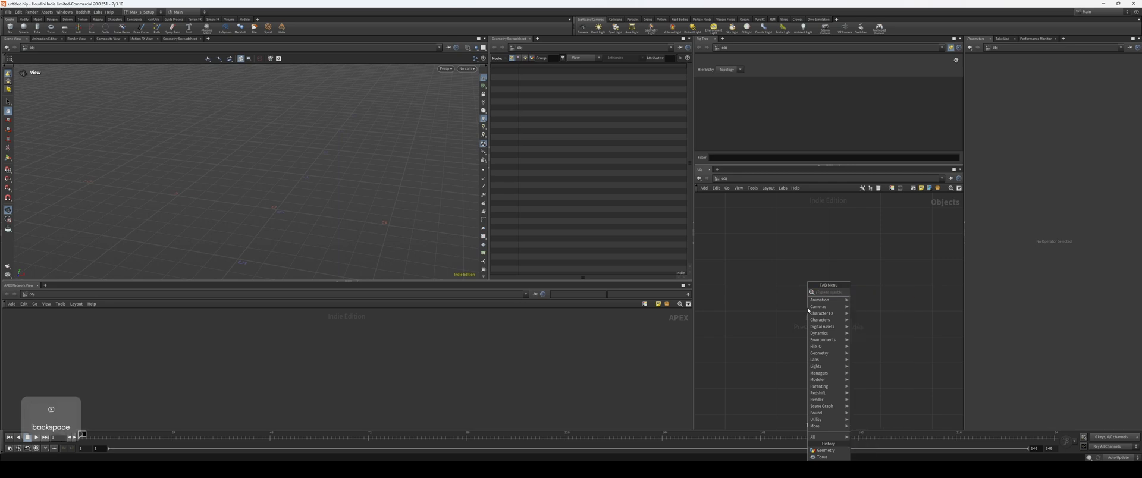
{"action": "type", "text": "geo"}
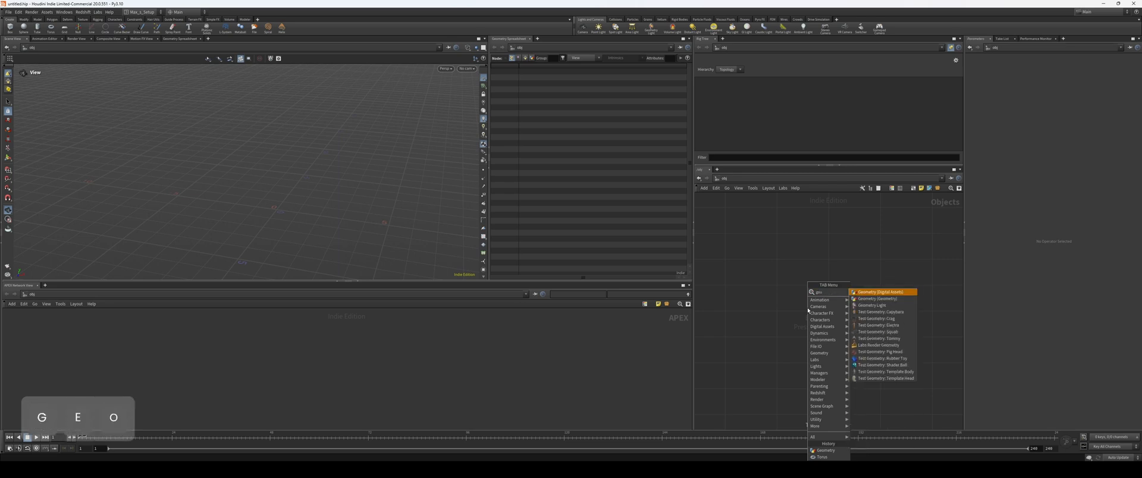
{"action": "key", "text": "Return"}
{"action": "double_click", "coordinate": [806, 308]}
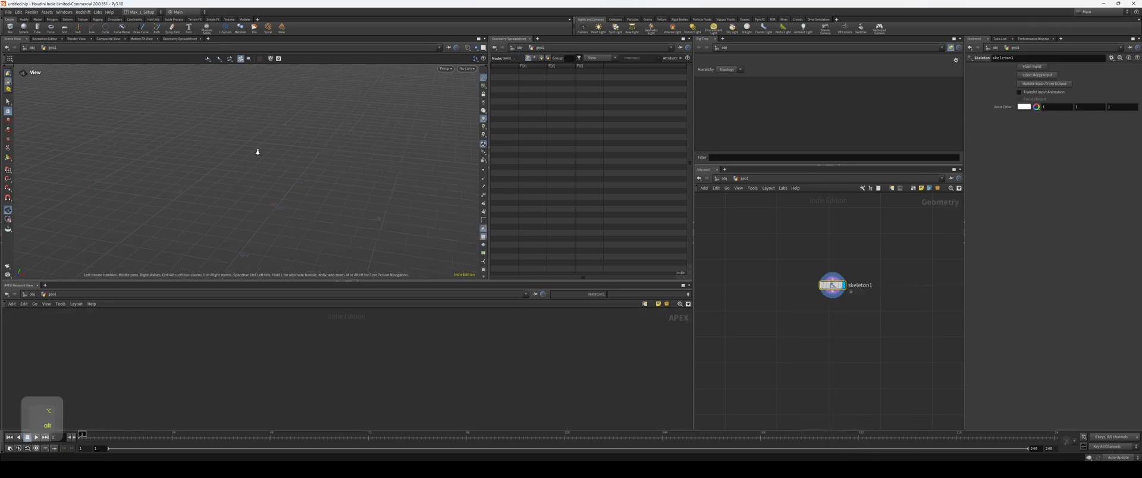
Draw a bent chain of three joints running downward in the viewport with the Skeleton tool.
{"action": "left_click_drag", "start_coordinate": [256, 153], "coordinate": [306, 148], "text": "alt"}
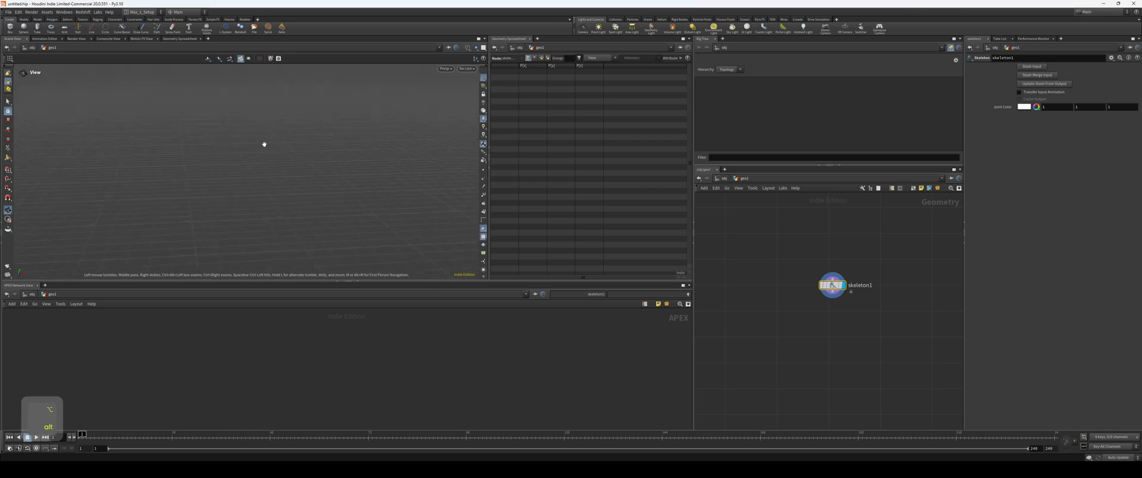
{"action": "key", "text": "Return"}
{"action": "left_click", "coordinate": [245, 122]}
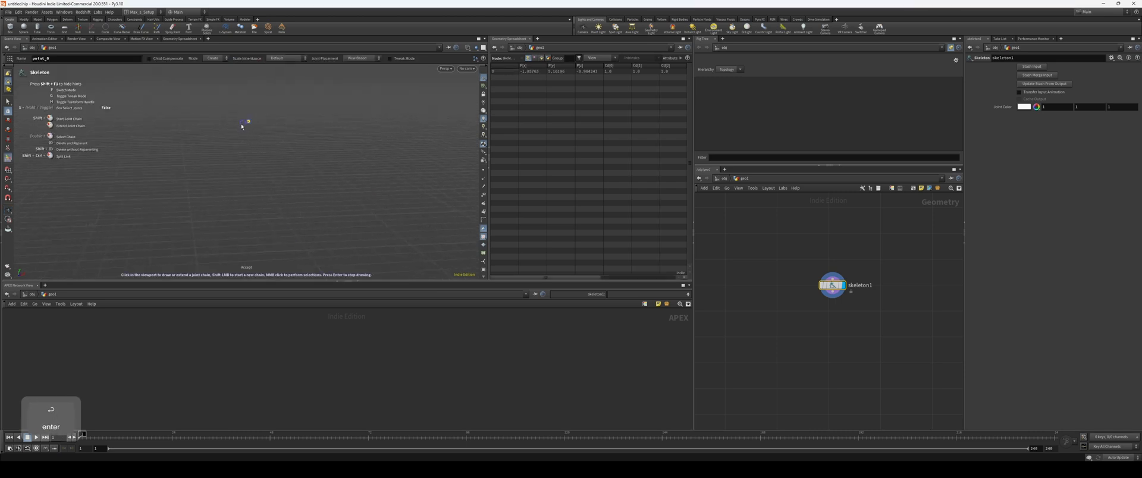
{"action": "left_click", "coordinate": [241, 245]}
{"action": "key", "text": "Return"}
{"action": "mouse_move", "coordinate": [244, 183]}
{"action": "left_mouse_down", "text": "alt"}
{"action": "mouse_move", "coordinate": [324, 176]}
{"action": "mouse_move", "coordinate": [186, 186]}
{"action": "mouse_move", "coordinate": [300, 187]}
{"action": "mouse_move", "coordinate": [240, 175]}
{"action": "left_mouse_up", "text": "alt"}
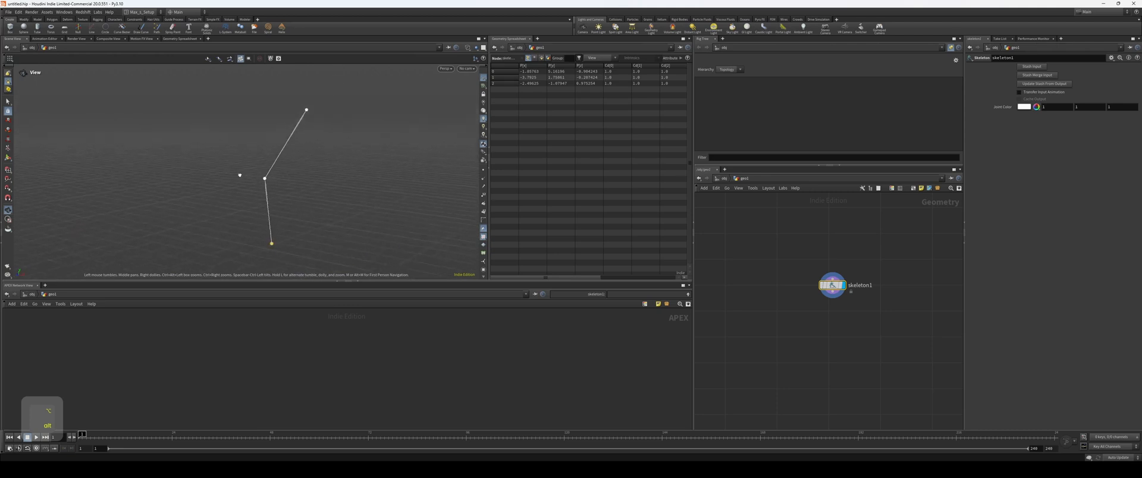
{"action": "key", "text": "Return"}
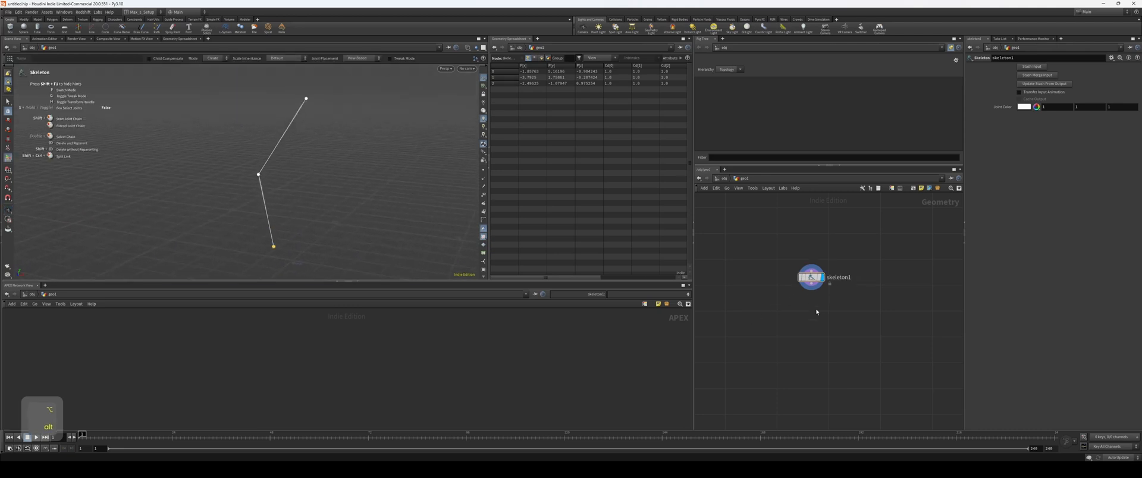
Add a Pack Folder node below the skeleton, feed the skeleton into its second input and display it.
{"action": "key", "text": "Tab"}
{"action": "type", "text": "packfol"}
{"action": "key", "text": "Return"}
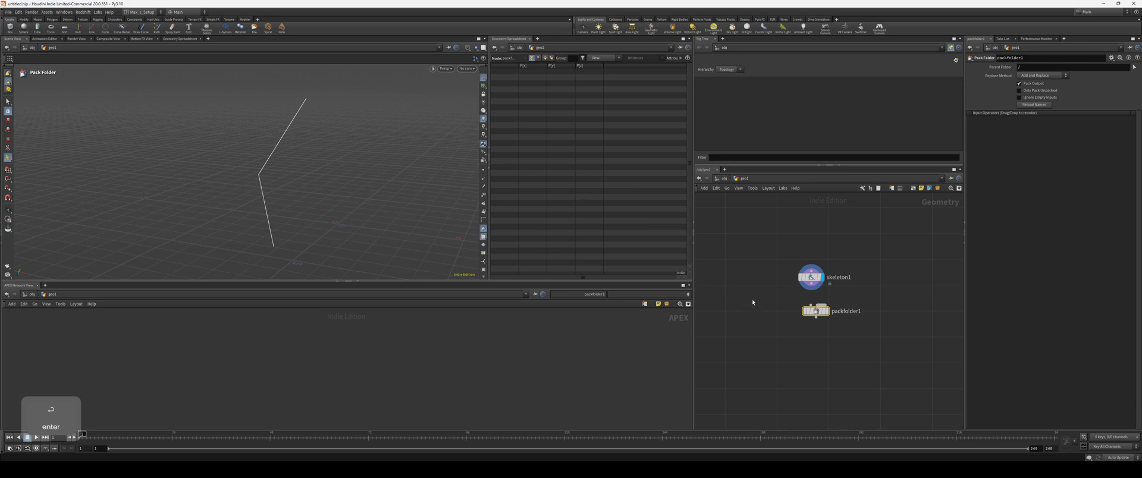
{"action": "left_click_drag", "start_coordinate": [811, 286], "coordinate": [816, 305]}
{"action": "key", "text": "r"}
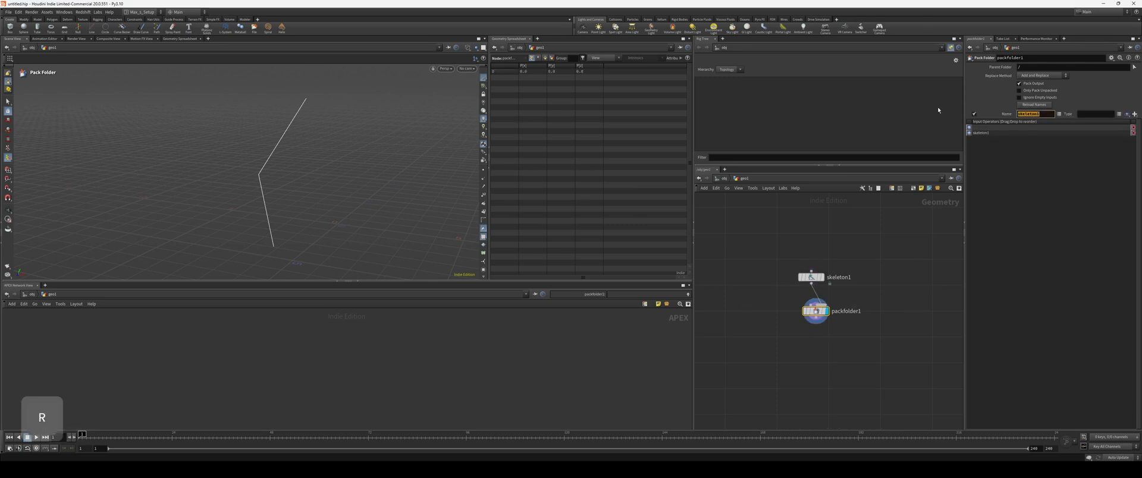
Name the packed skeleton entry Base in the Pack Folder node and set its type to skel.
{"action": "type", "text": "Base"}
{"action": "key", "text": "Tab"}
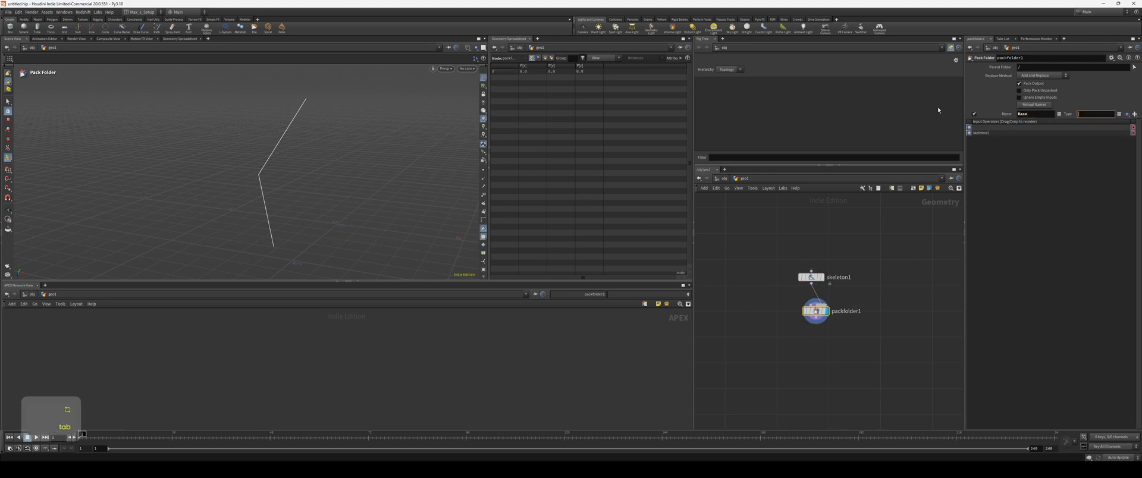
{"action": "type", "text": "skel"}
{"action": "key", "text": "Return"}
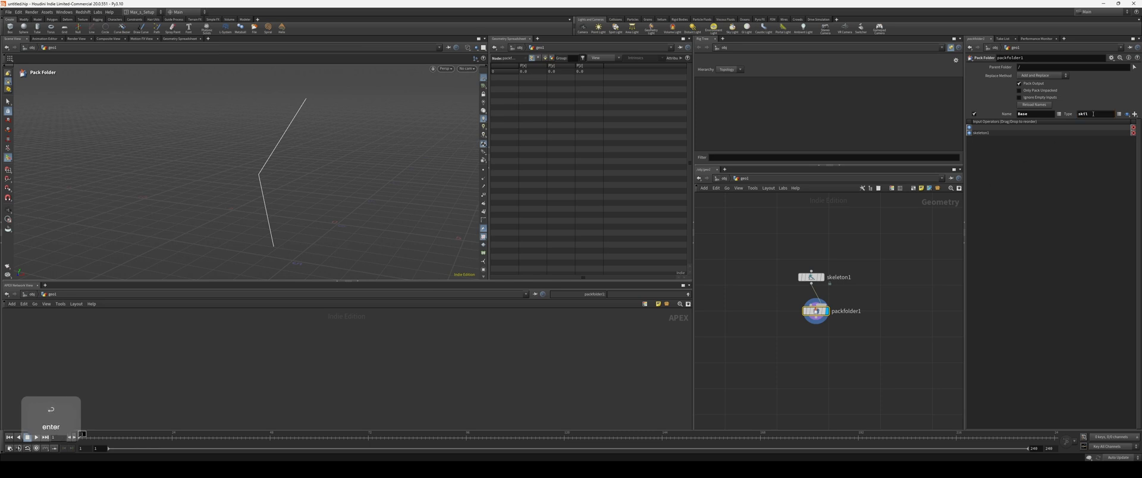
{"action": "type", "text": "s"}
{"action": "key", "text": "Return"}
{"action": "type", "text": "sk"}
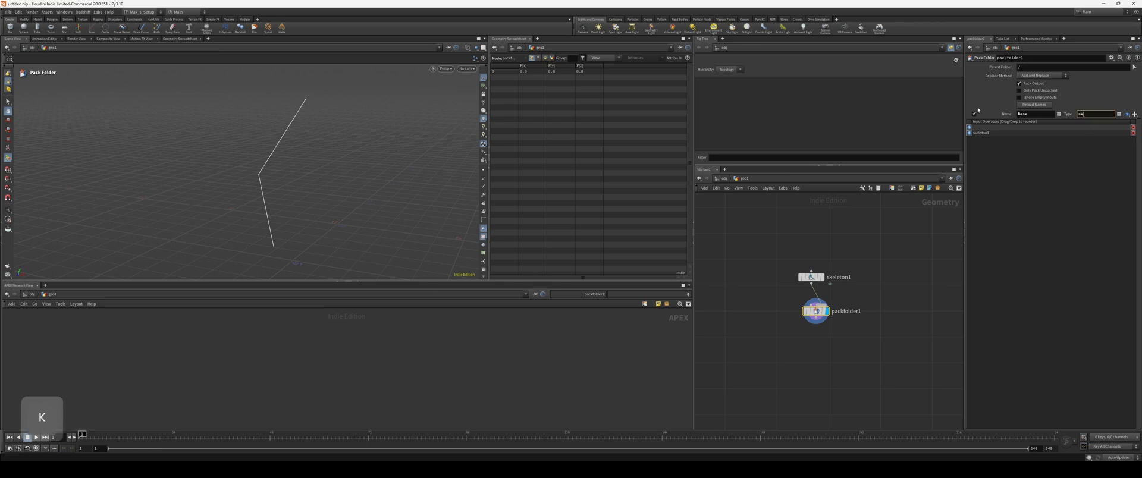
{"action": "key", "text": "Return"}
Align the skeleton and pack folder nodes in a straight column and straighten the network's wire style.
{"action": "left_click_drag", "start_coordinate": [866, 331], "coordinate": [769, 254]}
{"action": "key", "text": "a"}
{"action": "left_click_drag", "start_coordinate": [773, 257], "coordinate": [835, 321]}
{"action": "key", "text": "shift+s"}
{"action": "middle_click_drag", "start_coordinate": [836, 321], "coordinate": [789, 307]}
{"action": "left_click", "coordinate": [800, 317]}
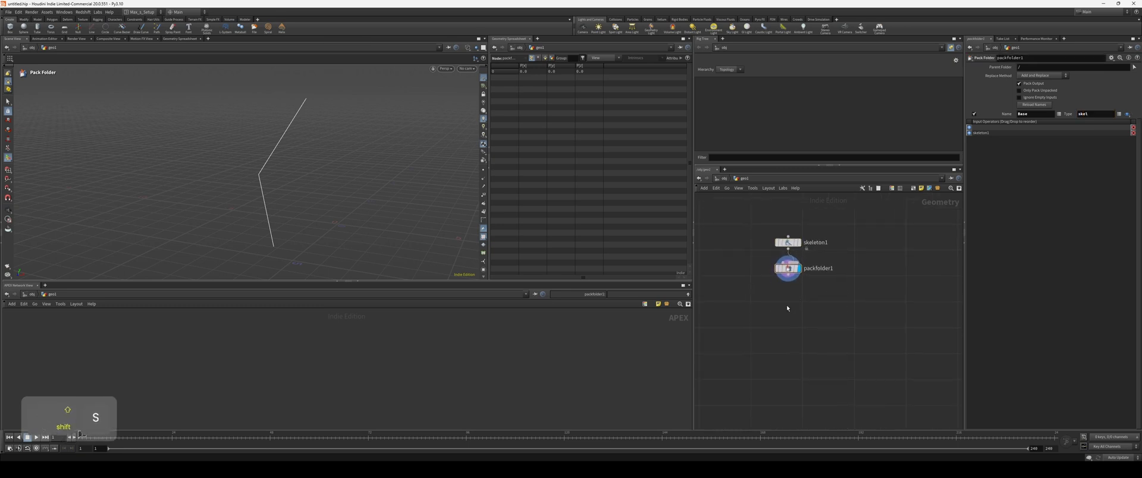
Add an APEX Autorig Component node below the pack folder, display it and choose its component type.
{"action": "left_click", "coordinate": [789, 277]}
{"action": "key", "text": "Tab"}
{"action": "type", "text": "autori"}
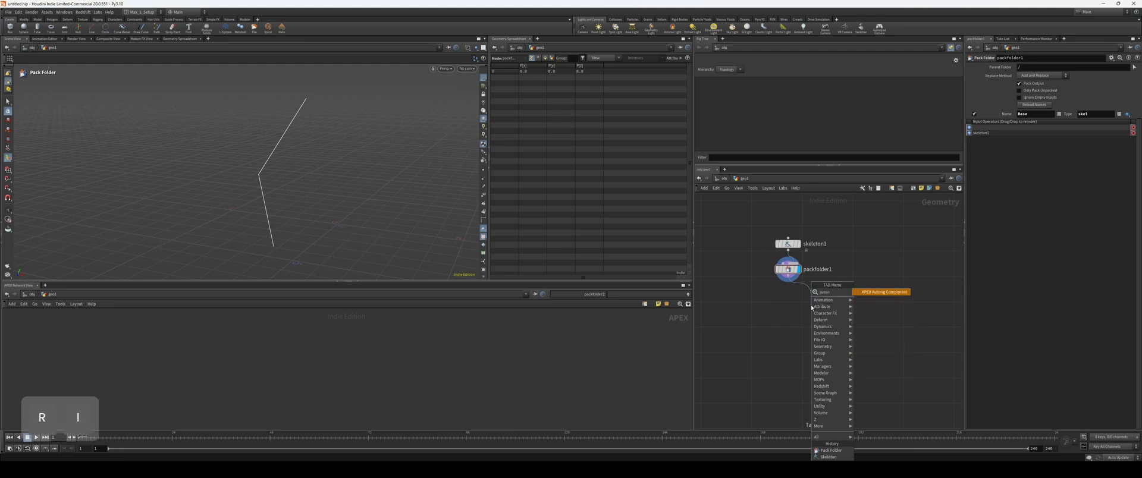
{"action": "key", "text": "Return"}
{"action": "left_click", "coordinate": [811, 306]}
{"action": "key", "text": "r"}
{"action": "left_click_drag", "start_coordinate": [811, 305], "coordinate": [788, 308]}
{"action": "left_click", "coordinate": [1040, 67]}
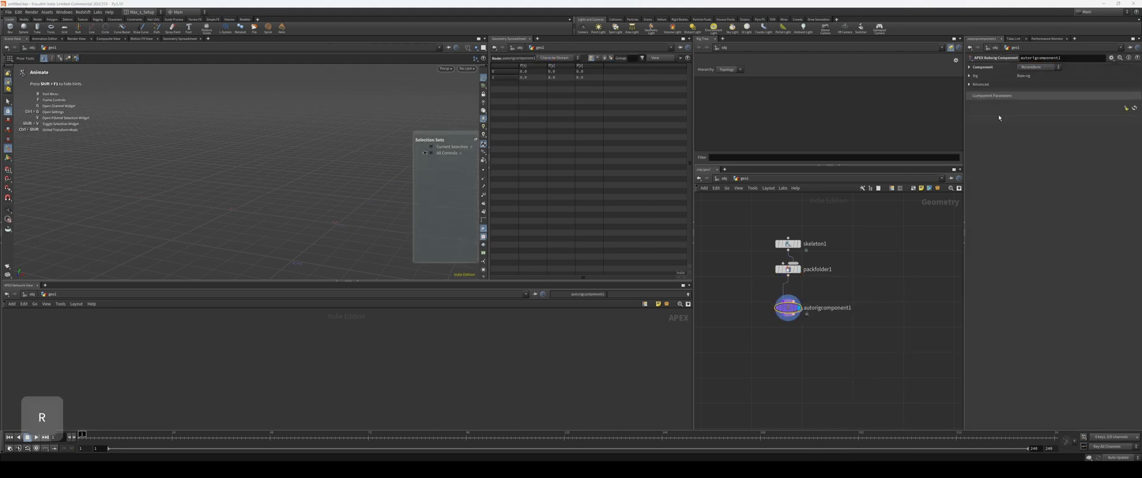
Rename the autorig component node as create_nodes.
{"action": "middle_click_drag", "start_coordinate": [823, 372], "coordinate": [849, 364], "text": "alt"}
{"action": "left_click", "coordinate": [860, 302]}
{"action": "left_click_drag", "start_coordinate": [881, 301], "coordinate": [763, 296]}
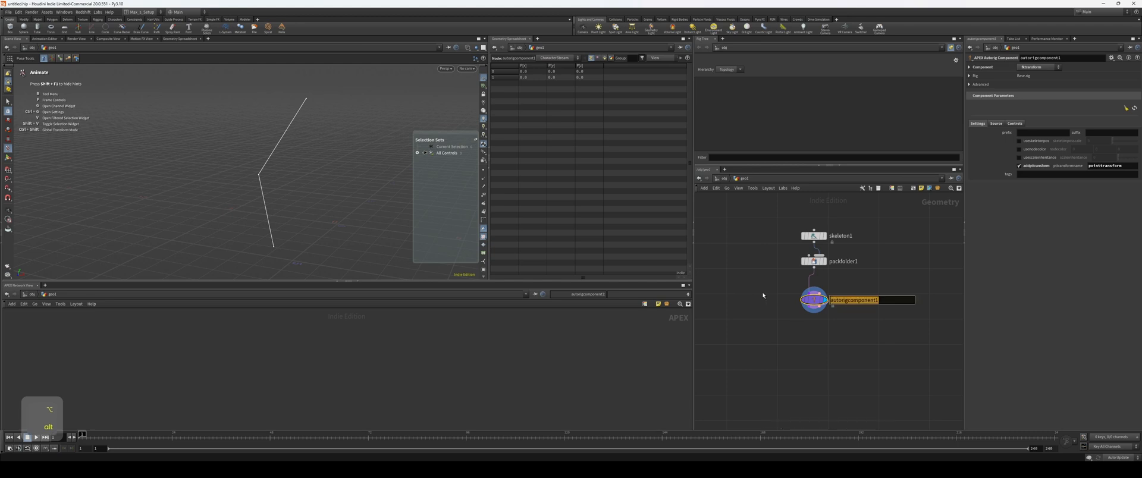
{"action": "type", "text": "create_nodes"}
{"action": "key", "text": "Return"}
{"action": "scroll", "coordinate": [856, 313], "scroll_direction": "down", "scroll_amount": 2}
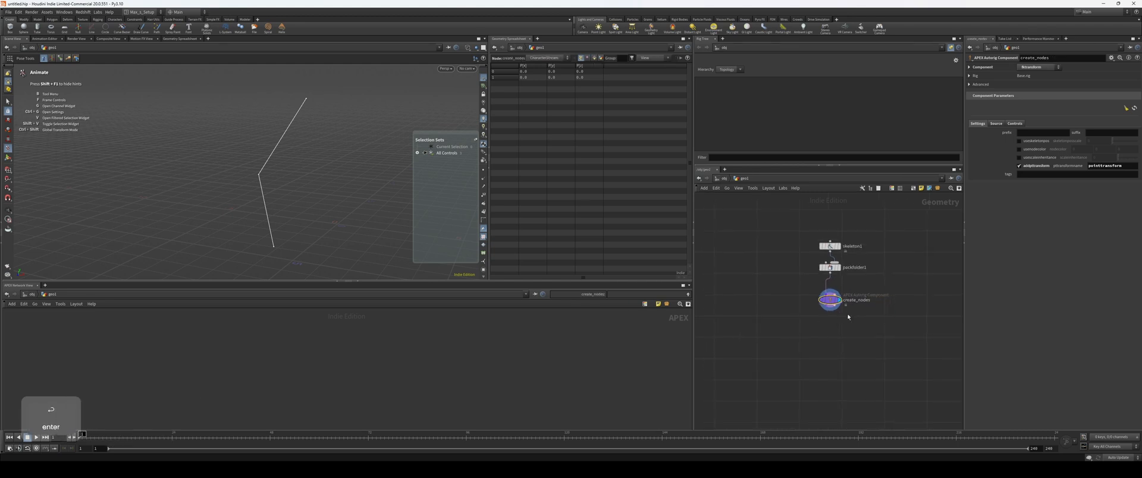
Add an Unpack Folder node fed by create_nodes and set its extract pattern to /*.rig.
{"action": "middle_click_drag", "start_coordinate": [836, 328], "coordinate": [854, 322]}
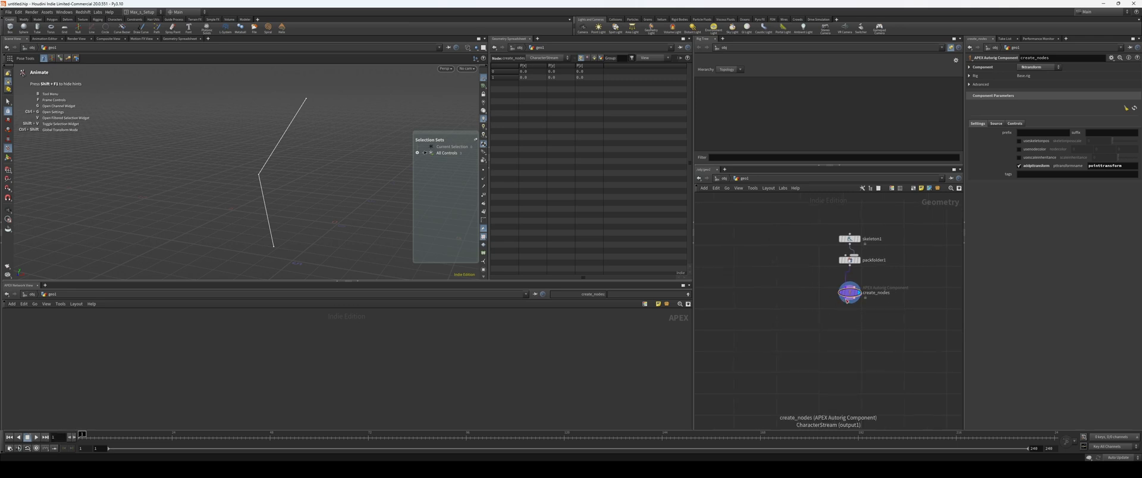
{"action": "left_click", "coordinate": [845, 299]}
{"action": "key", "text": "Tab"}
{"action": "type", "text": "unpack"}
{"action": "key", "text": "Return"}
{"action": "left_click", "coordinate": [805, 323]}
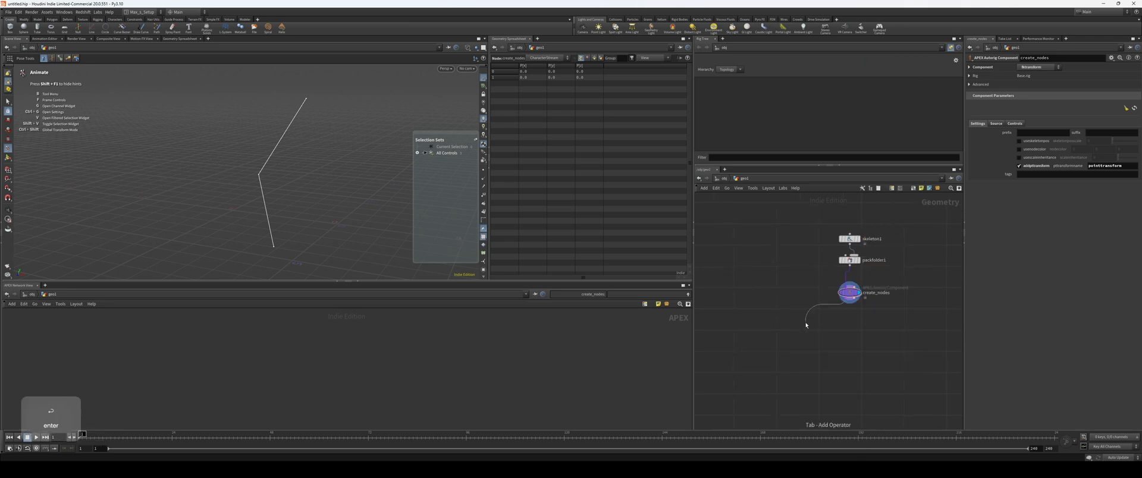
{"action": "key", "text": "f"}
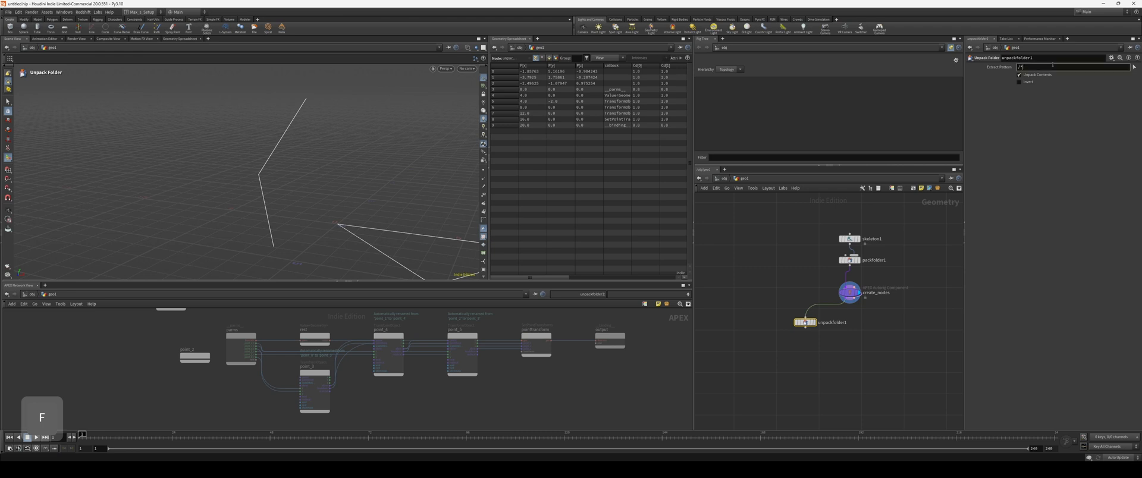
{"action": "left_click", "coordinate": [1053, 67]}
{"action": "type", "text": "/*.rig"}
{"action": "key", "text": "Return"}
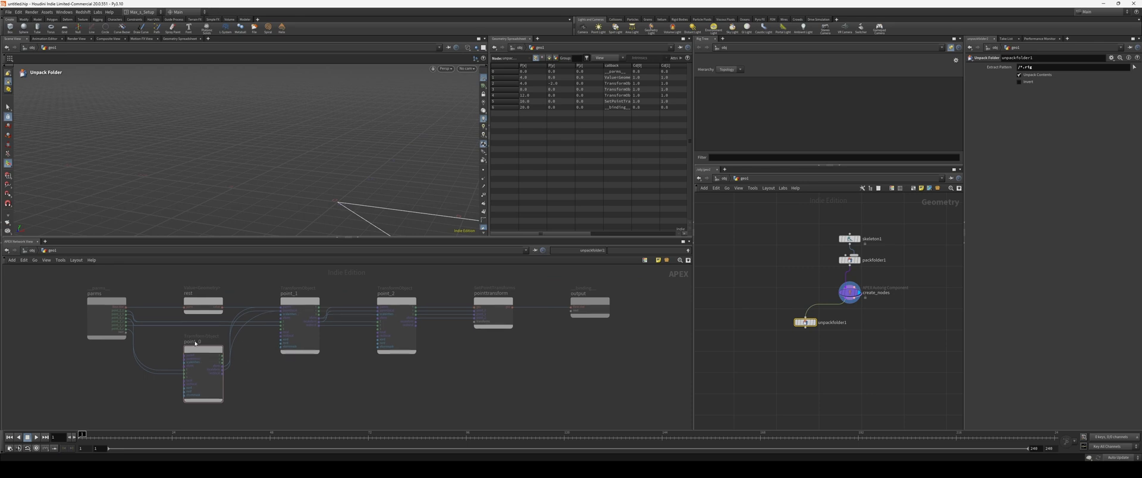
Examine the generated rig graph and how the parms, point and pointtransform nodes are connected in the APEX network.
{"action": "scroll", "coordinate": [189, 334], "scroll_direction": "up", "scroll_amount": 1}
{"action": "middle_click_drag", "start_coordinate": [249, 361], "coordinate": [221, 368]}
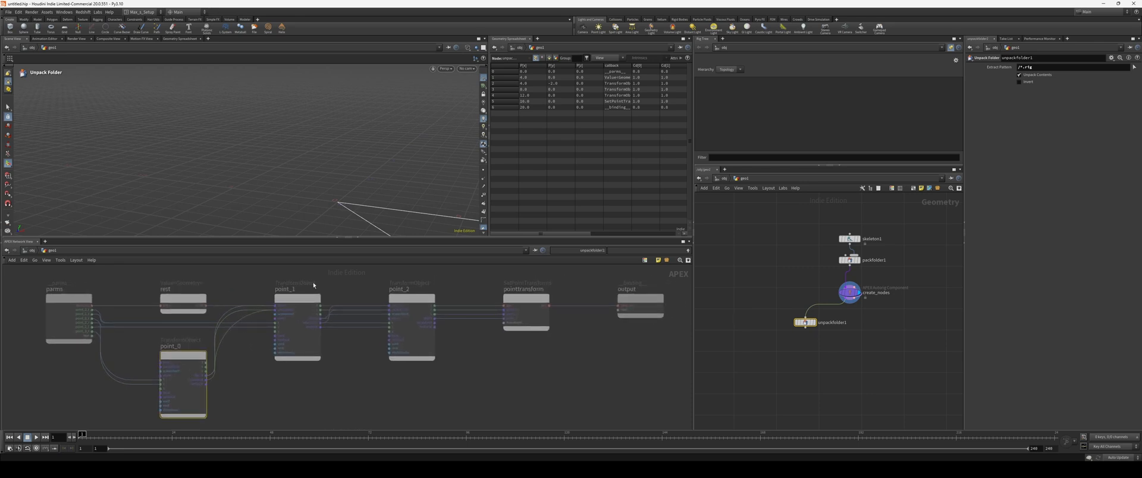
{"action": "left_click_drag", "start_coordinate": [451, 291], "coordinate": [417, 335]}
{"action": "middle_click_drag", "start_coordinate": [501, 371], "coordinate": [452, 356]}
{"action": "left_click_drag", "start_coordinate": [451, 357], "coordinate": [329, 336]}
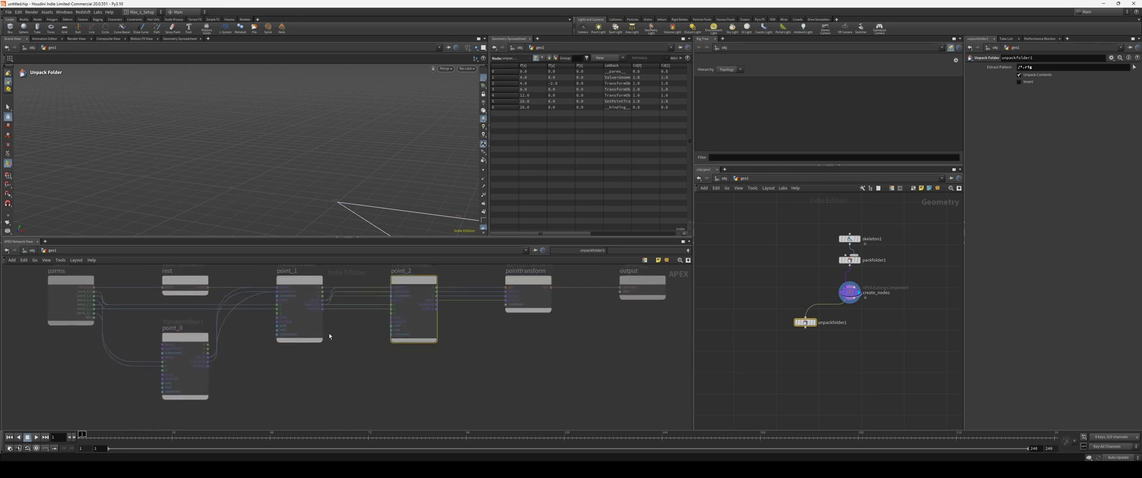
{"action": "left_click_drag", "start_coordinate": [260, 384], "coordinate": [196, 360]}
{"action": "middle_click_drag", "start_coordinate": [298, 370], "coordinate": [280, 395]}
{"action": "left_click_drag", "start_coordinate": [364, 386], "coordinate": [398, 351]}
{"action": "scroll", "coordinate": [559, 373], "scroll_direction": "down", "scroll_amount": 1}
{"action": "middle_click_drag", "start_coordinate": [561, 373], "coordinate": [495, 376]}
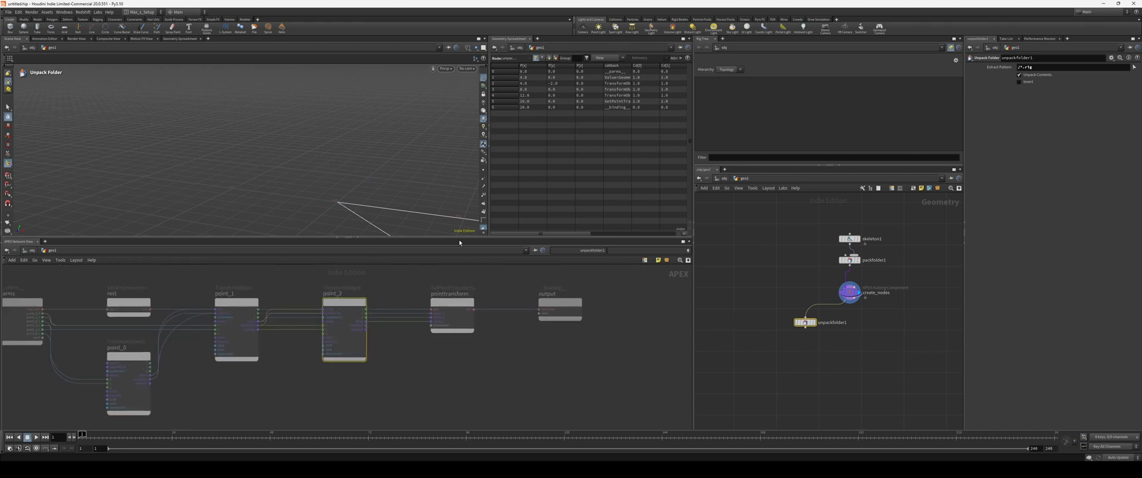
{"action": "left_click_drag", "start_coordinate": [458, 238], "coordinate": [458, 259]}
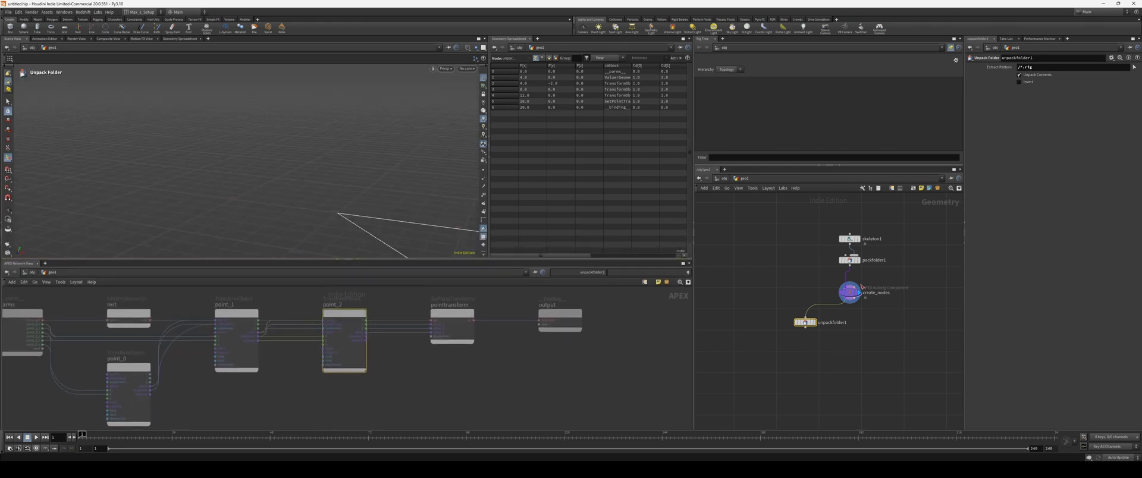
Move the skeleton node aside to the upper left of the pack folder and undo the removal of its wire.
{"action": "middle_click_drag", "start_coordinate": [868, 247], "coordinate": [848, 284]}
{"action": "left_click_drag", "start_coordinate": [830, 275], "coordinate": [765, 256]}
{"action": "left_click", "coordinate": [830, 298]}
{"action": "left_click_drag", "start_coordinate": [861, 277], "coordinate": [824, 284]}
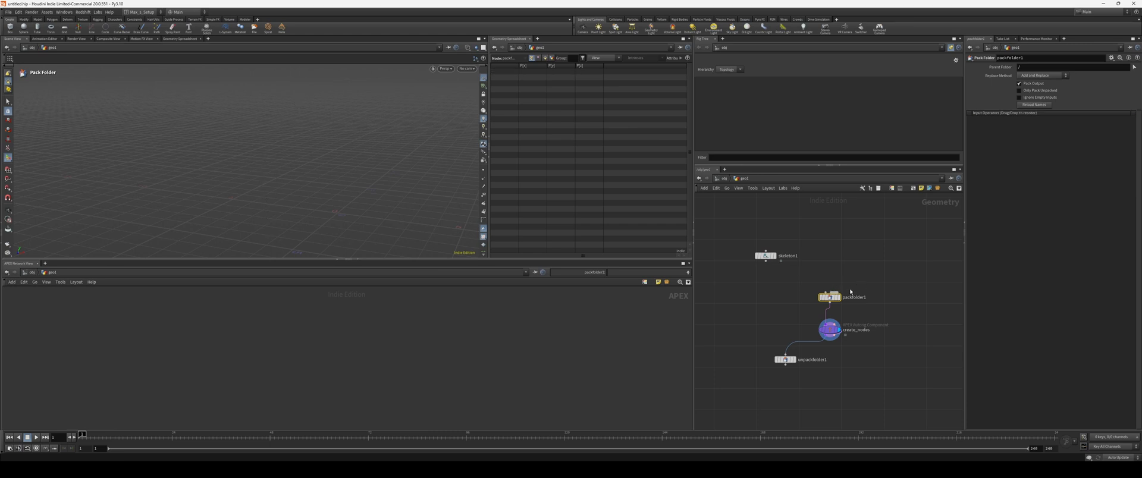
{"action": "key", "text": "ctrl+z"}
{"action": "key", "text": "ctrl+z"}
Try feeding a new APEX Edit Graph node into the pack folder as an extra input, and delete that node.
{"action": "key", "text": "Tab"}
{"action": "type", "text": "a"}
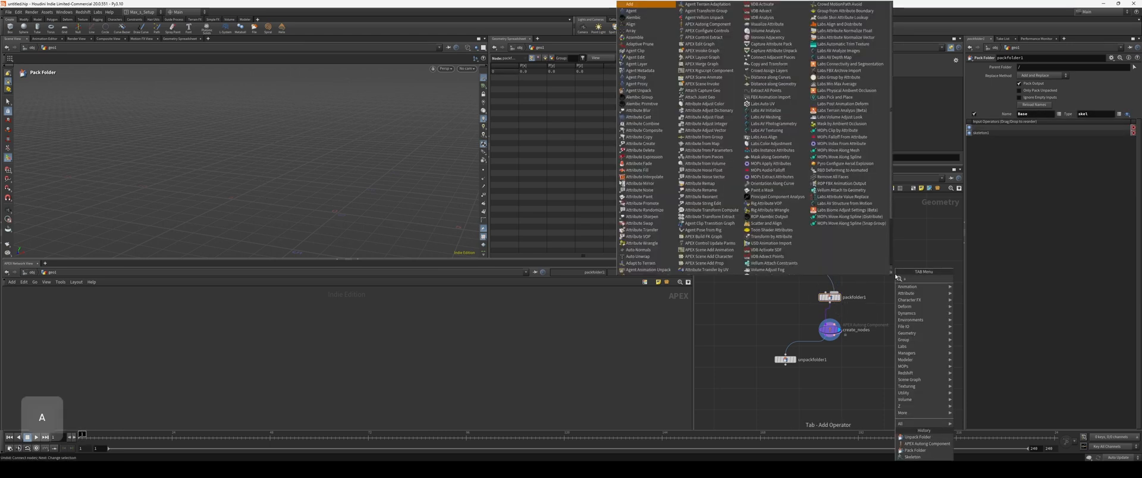
{"action": "type", "text": "pex edit"}
{"action": "key", "text": "Return"}
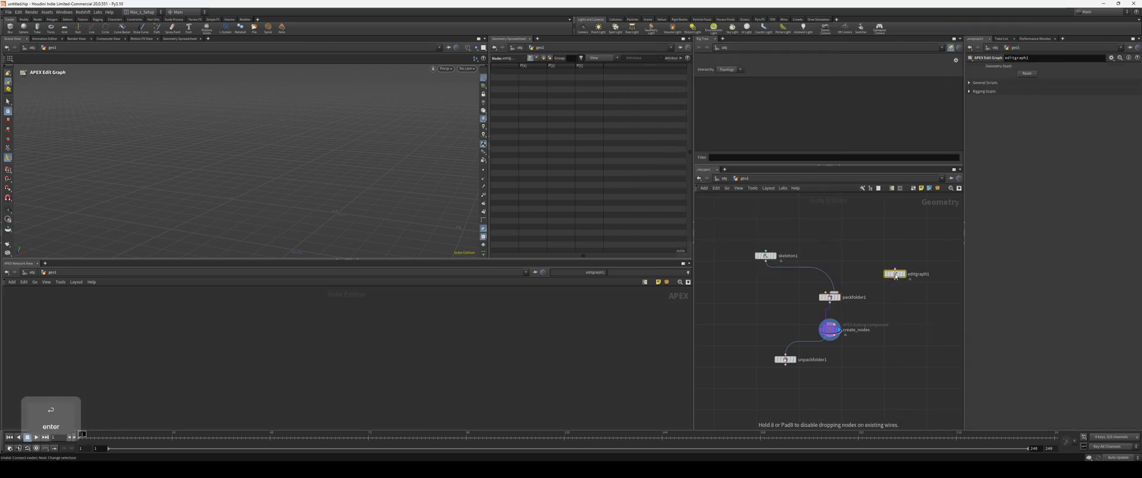
{"action": "left_click_drag", "start_coordinate": [895, 279], "coordinate": [835, 292]}
{"action": "key", "text": "r"}
{"action": "left_click", "coordinate": [831, 299]}
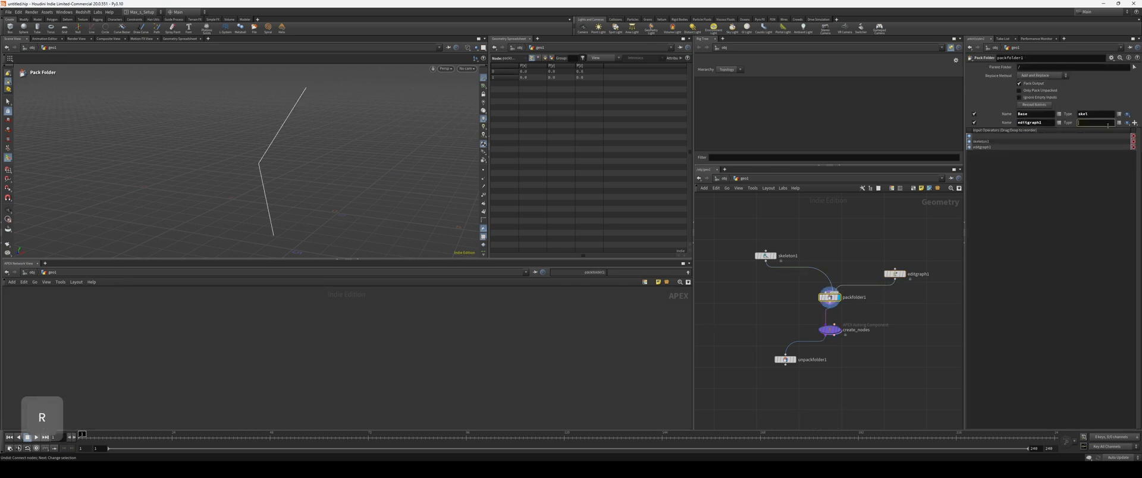
{"action": "left_click", "coordinate": [895, 273]}
{"action": "key", "text": "Delete"}
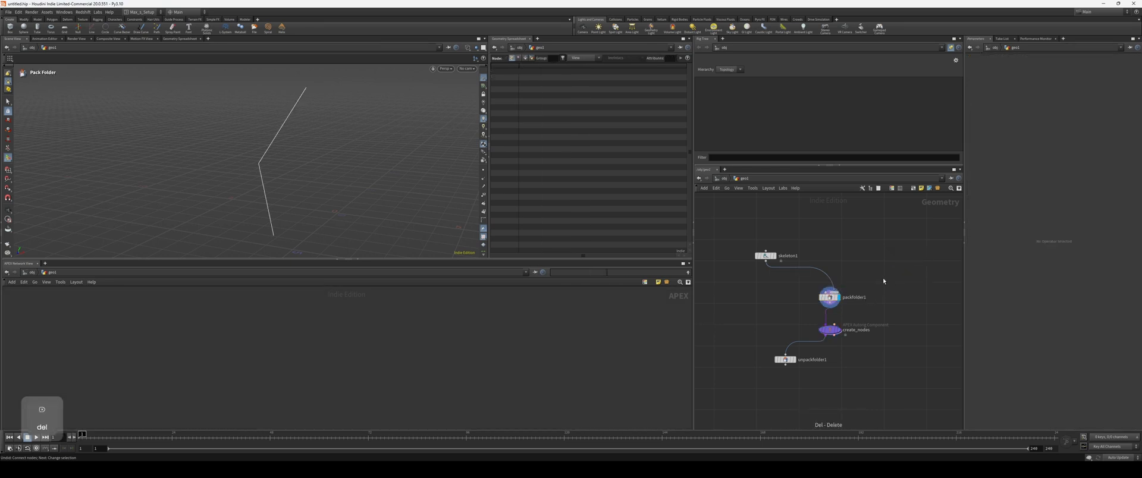
Display the Unpack Folder node again so the rig graph is shown.
{"action": "middle_click_drag", "start_coordinate": [882, 329], "coordinate": [872, 325]}
{"action": "left_click", "coordinate": [829, 321]}
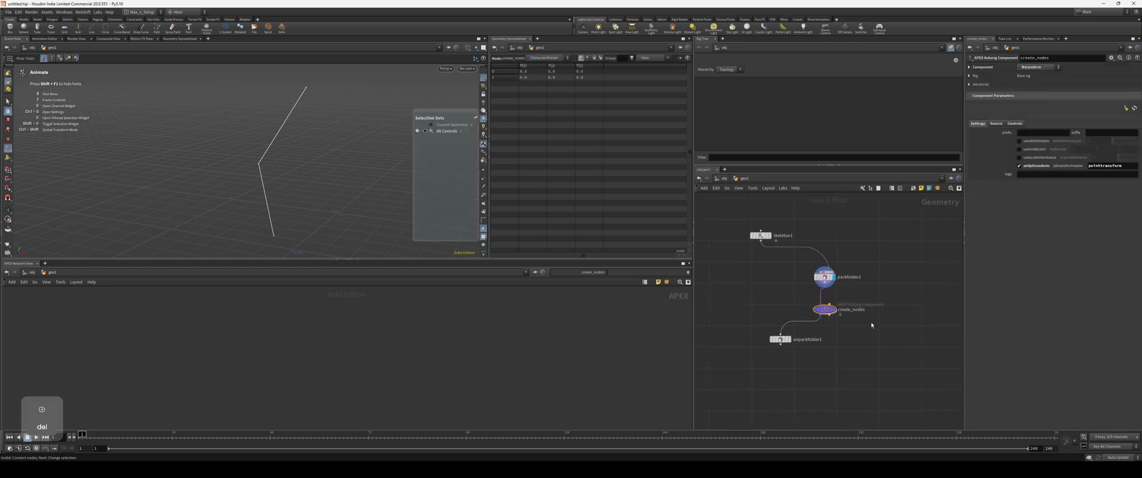
{"action": "left_click", "coordinate": [820, 341]}
{"action": "key", "text": "r"}
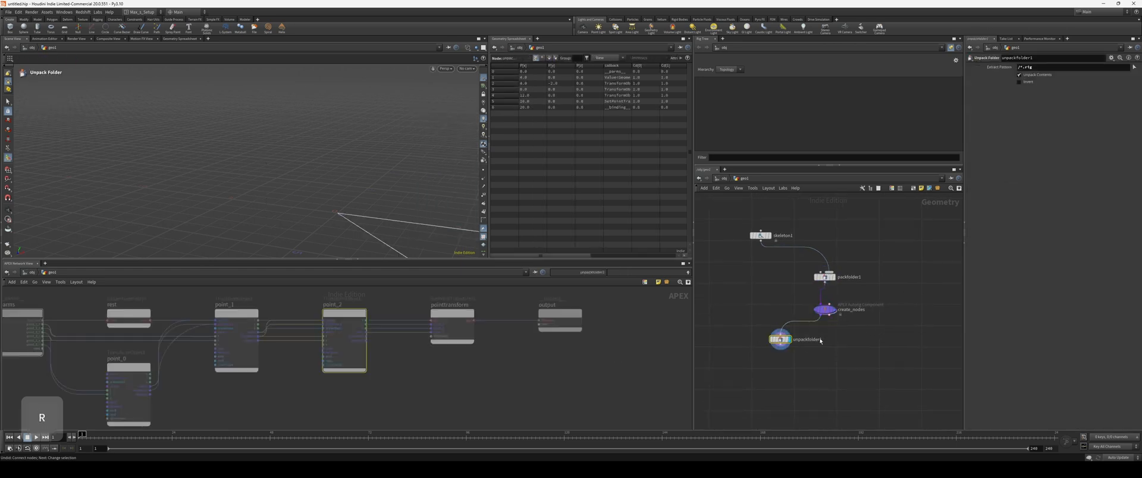
Inspect the parameters of the point_1, point_0 and point_2 transform nodes, down to their rest local matrices.
{"action": "middle_click_drag", "start_coordinate": [587, 351], "coordinate": [647, 346]}
{"action": "scroll", "coordinate": [550, 355], "scroll_direction": "down", "scroll_amount": 2}
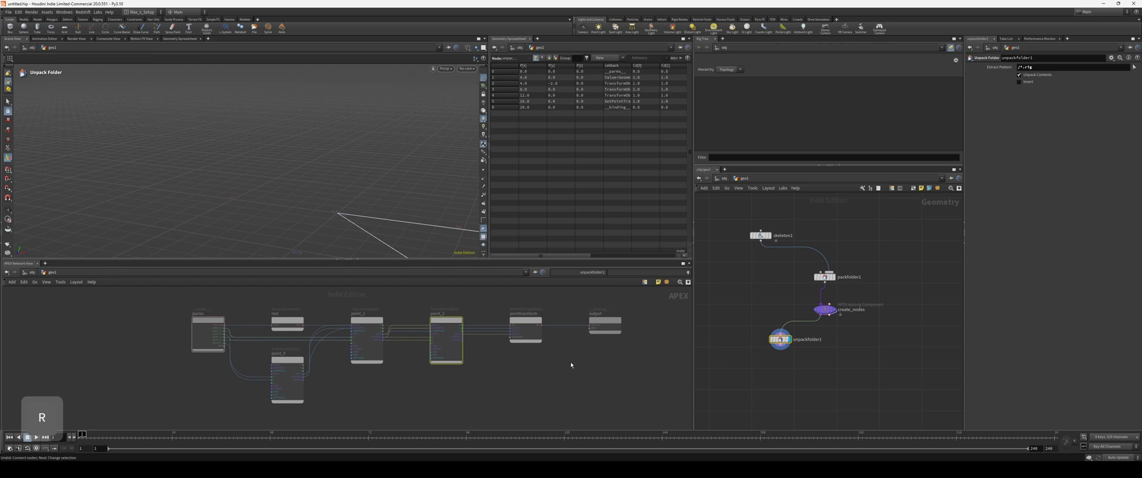
{"action": "scroll", "coordinate": [565, 360], "scroll_direction": "up", "scroll_amount": 2}
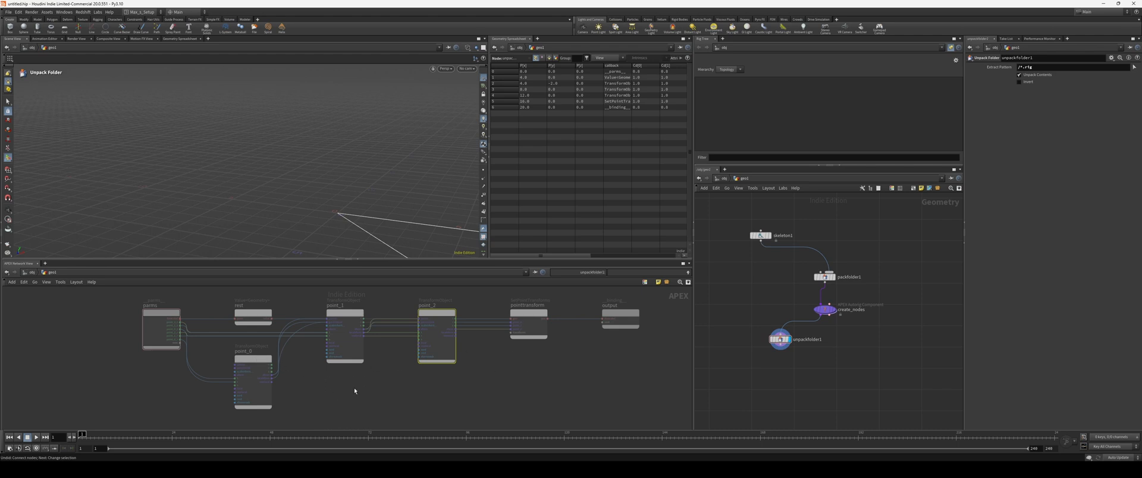
{"action": "scroll", "coordinate": [354, 348], "scroll_direction": "up", "scroll_amount": 2}
{"action": "left_click", "coordinate": [345, 313]}
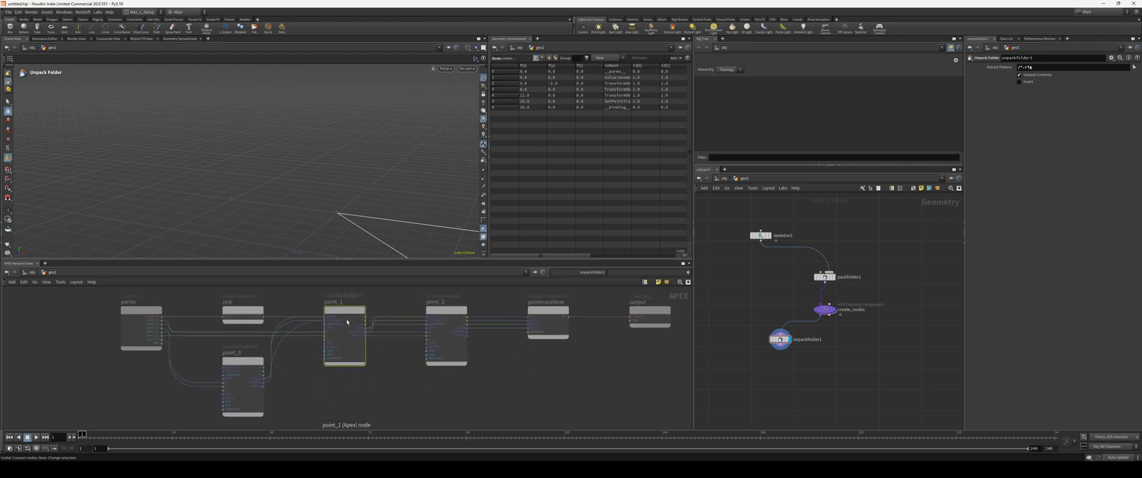
{"action": "key", "text": "p"}
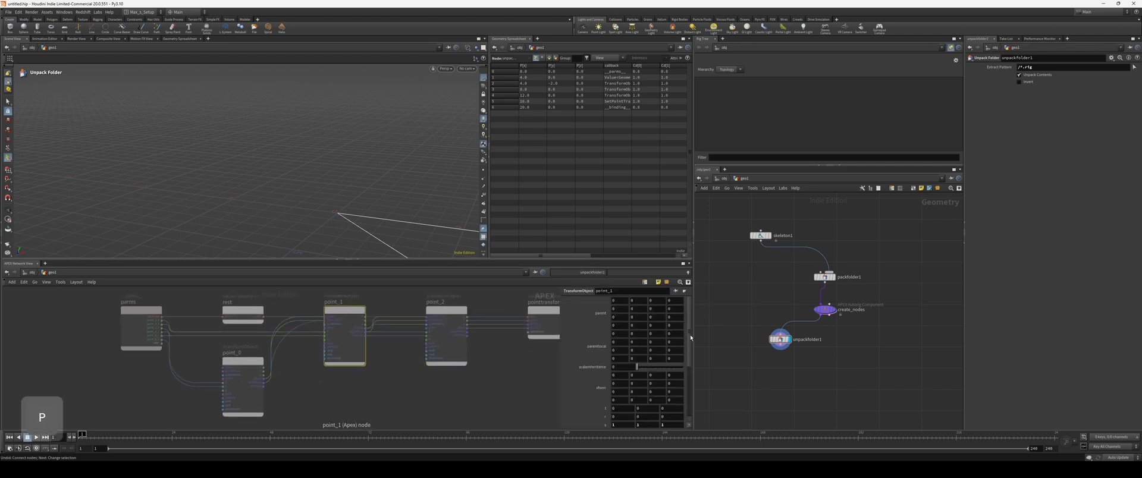
{"action": "left_click_drag", "start_coordinate": [690, 334], "coordinate": [619, 390]}
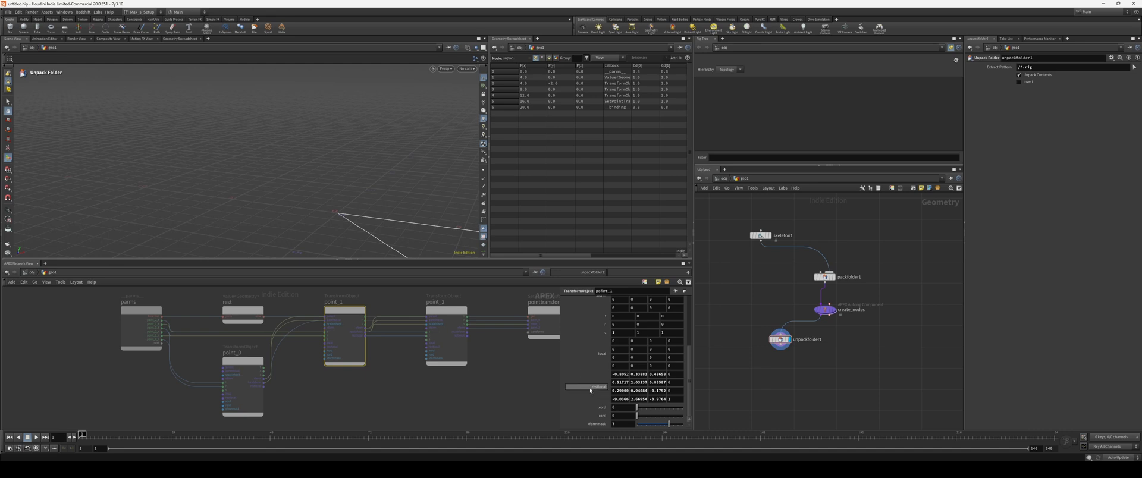
{"action": "left_click", "coordinate": [243, 364]}
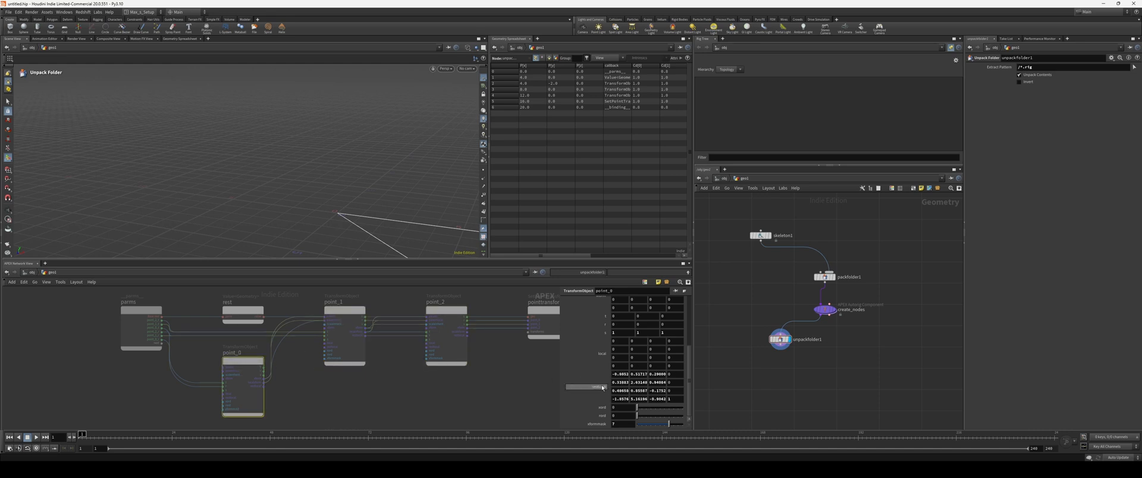
{"action": "left_click_drag", "start_coordinate": [347, 314], "coordinate": [350, 314]}
{"action": "left_click", "coordinate": [446, 313]}
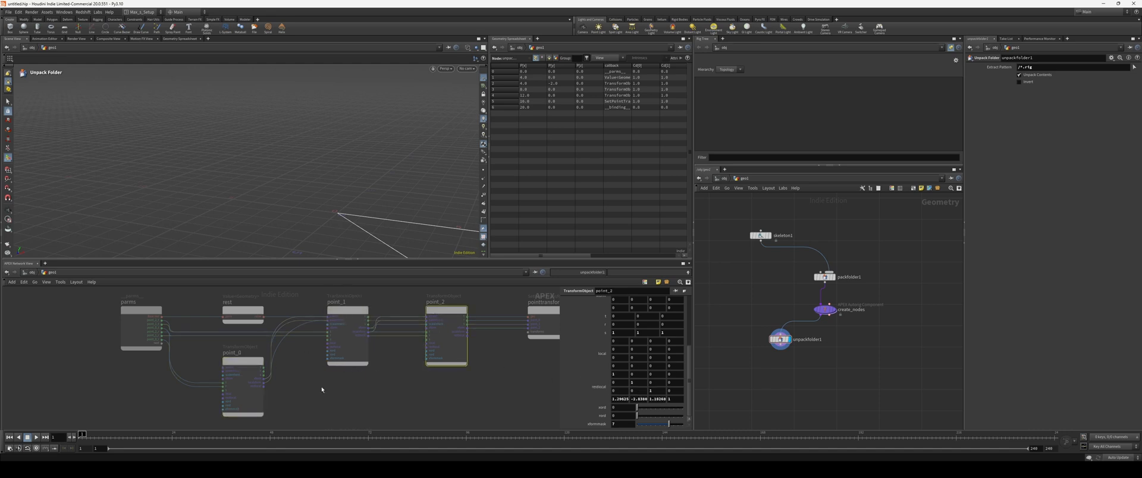
Examine the parms node's outputs and how they connect to the rest and point transform nodes.
{"action": "middle_click_drag", "start_coordinate": [322, 390], "coordinate": [292, 385]}
{"action": "scroll", "coordinate": [153, 357], "scroll_direction": "up", "scroll_amount": 5}
{"action": "scroll", "coordinate": [280, 327], "scroll_direction": "down", "scroll_amount": 1}
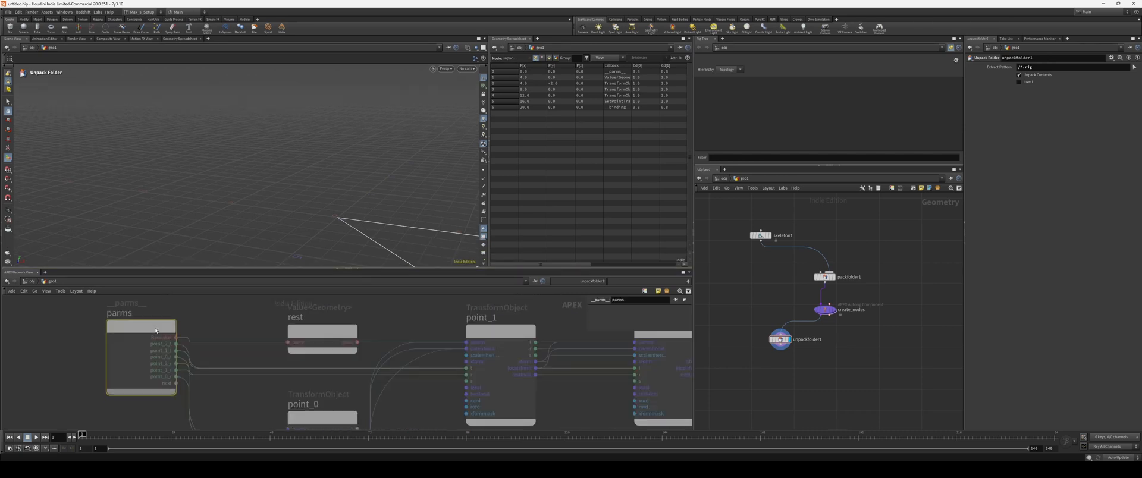
{"action": "middle_click_drag", "start_coordinate": [213, 319], "coordinate": [238, 313]}
{"action": "scroll", "coordinate": [237, 314], "scroll_direction": "up", "scroll_amount": 2}
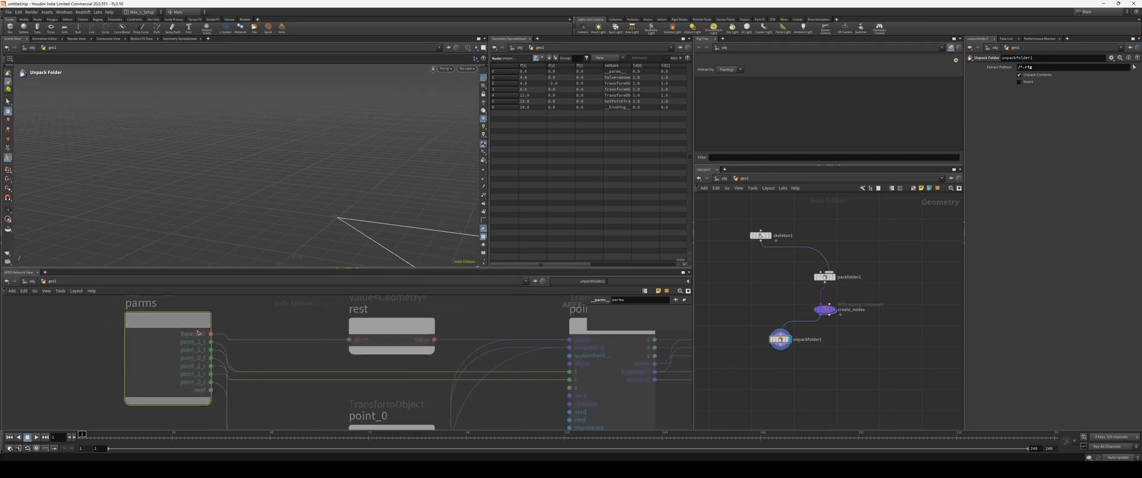
{"action": "scroll", "coordinate": [262, 313], "scroll_direction": "down", "scroll_amount": 3}
{"action": "scroll", "coordinate": [257, 317], "scroll_direction": "up", "scroll_amount": 1}
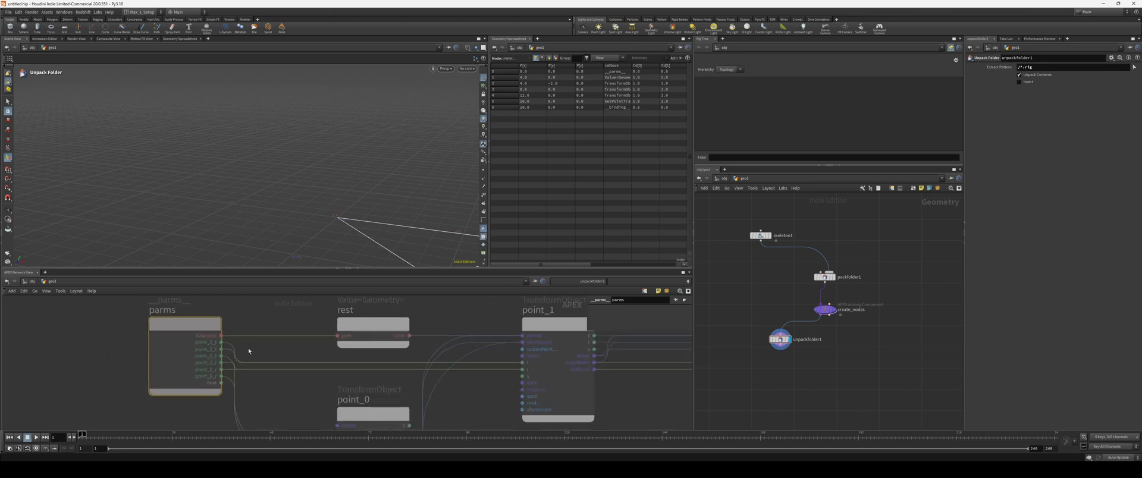
{"action": "mouse_move", "coordinate": [248, 351]}
{"action": "middle_mouse_down"}
{"action": "mouse_move", "coordinate": [240, 347]}
{"action": "mouse_move", "coordinate": [268, 347]}
{"action": "middle_mouse_up"}
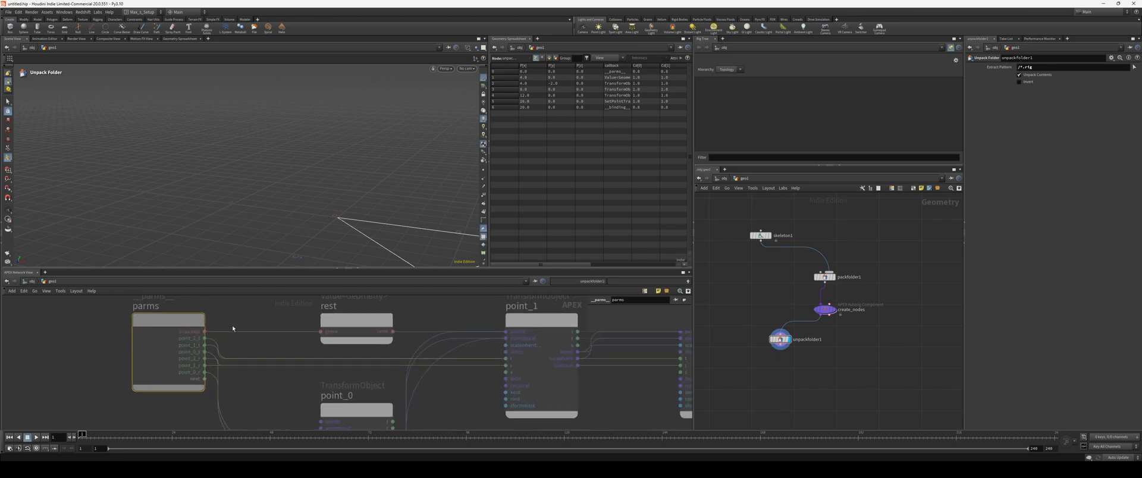
Add an APEX Scene Animate node fed by create_nodes, display it and place it below that component.
{"action": "key", "text": "Tab"}
{"action": "type", "text": "anim"}
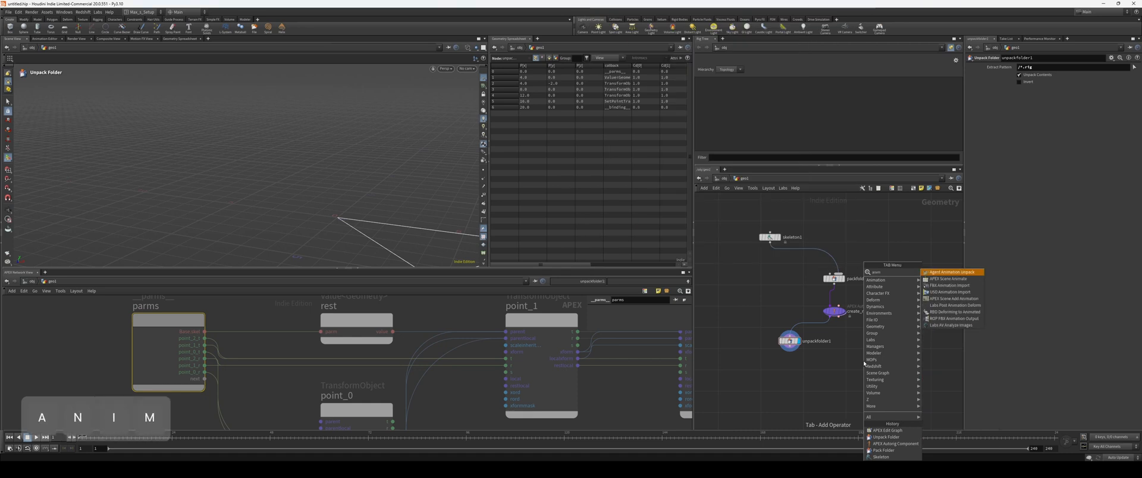
{"action": "key", "text": "Return"}
{"action": "left_click", "coordinate": [863, 362]}
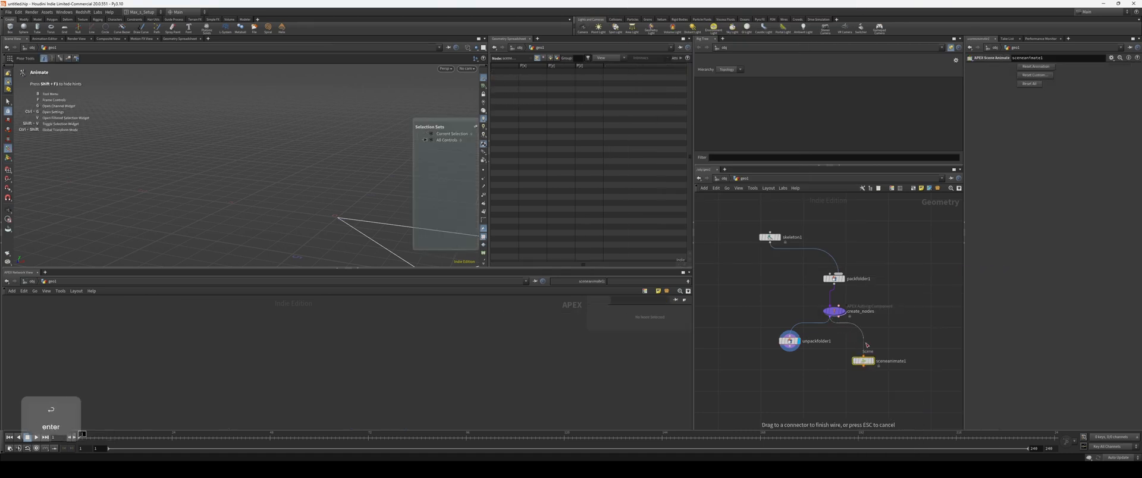
{"action": "key", "text": "r"}
{"action": "left_click_drag", "start_coordinate": [865, 364], "coordinate": [838, 375]}
Try posing the rig by selecting its joint controls and rotating the end and middle joints.
{"action": "left_click", "coordinate": [312, 119]}
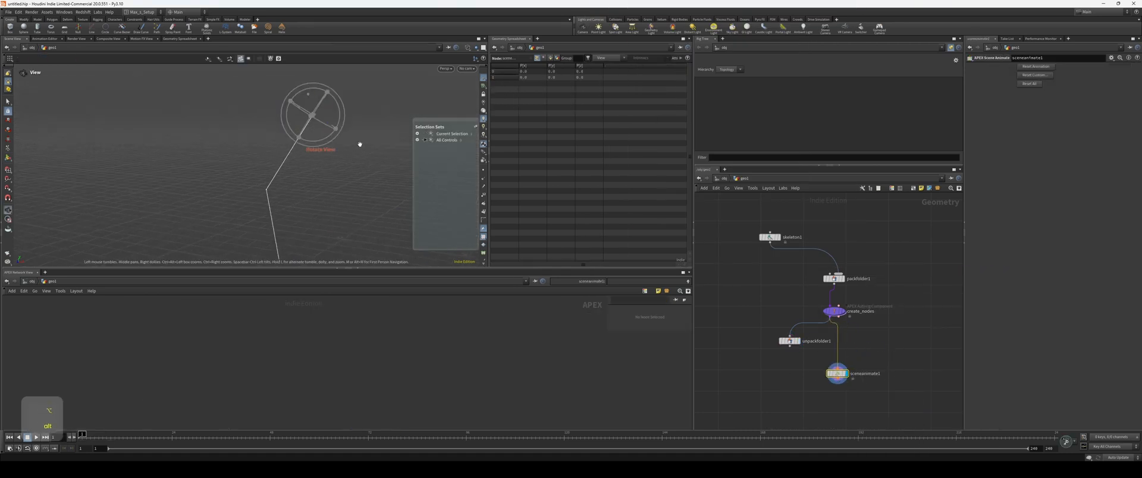
{"action": "mouse_move", "coordinate": [327, 94]}
{"action": "left_mouse_down"}
{"action": "mouse_move", "coordinate": [336, 111]}
{"action": "mouse_move", "coordinate": [332, 102]}
{"action": "left_mouse_up"}
{"action": "left_click", "coordinate": [250, 162]}
{"action": "left_click_drag", "start_coordinate": [255, 179], "coordinate": [302, 186]}
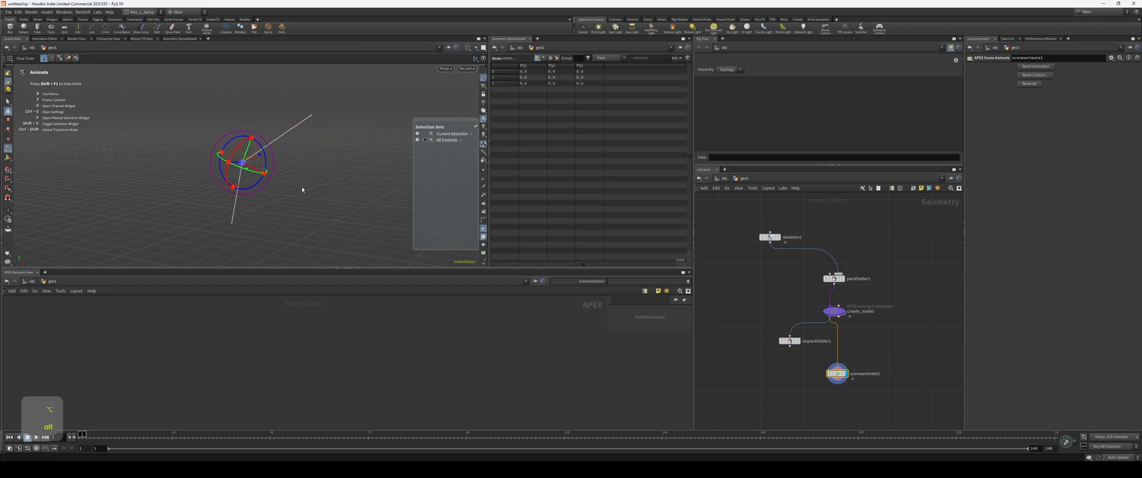
{"action": "left_click", "coordinate": [227, 227]}
{"action": "left_click", "coordinate": [299, 219]}
{"action": "left_click_drag", "start_coordinate": [296, 224], "coordinate": [284, 187]}
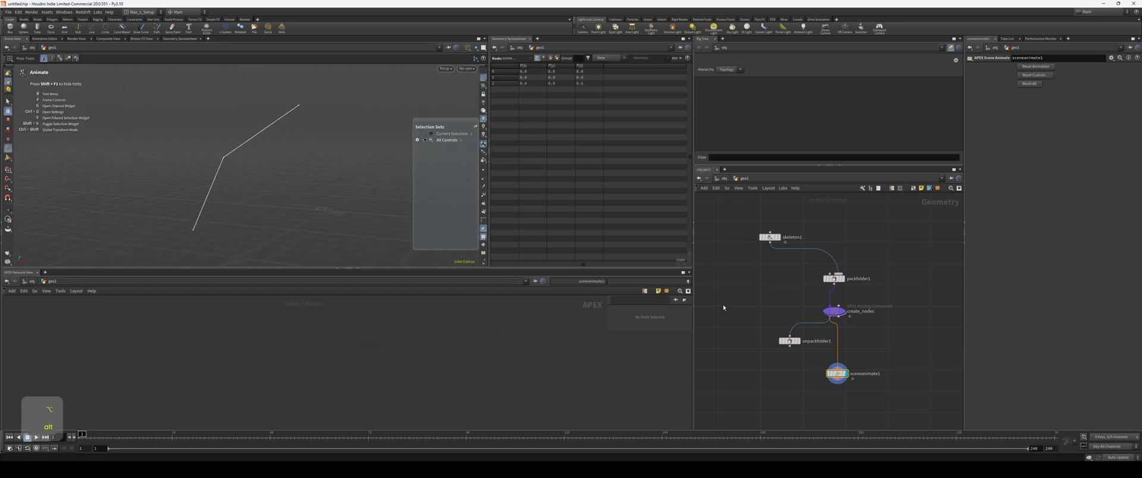
Display the Unpack Folder node again and pin the APEX network view to its rig graph.
{"action": "left_click", "coordinate": [834, 311]}
{"action": "left_click", "coordinate": [789, 341]}
{"action": "key", "text": "r"}
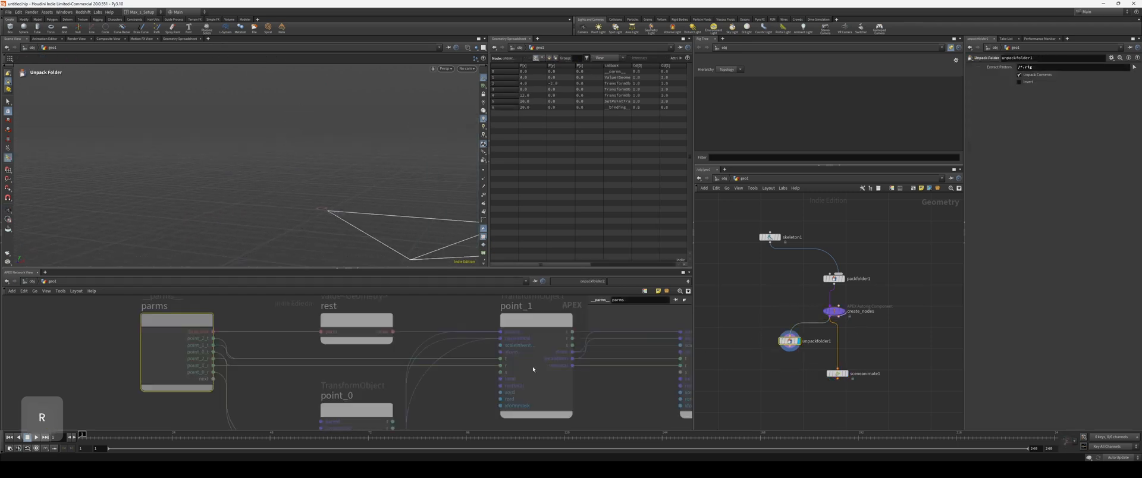
{"action": "scroll", "coordinate": [268, 382], "scroll_direction": "up", "scroll_amount": 2}
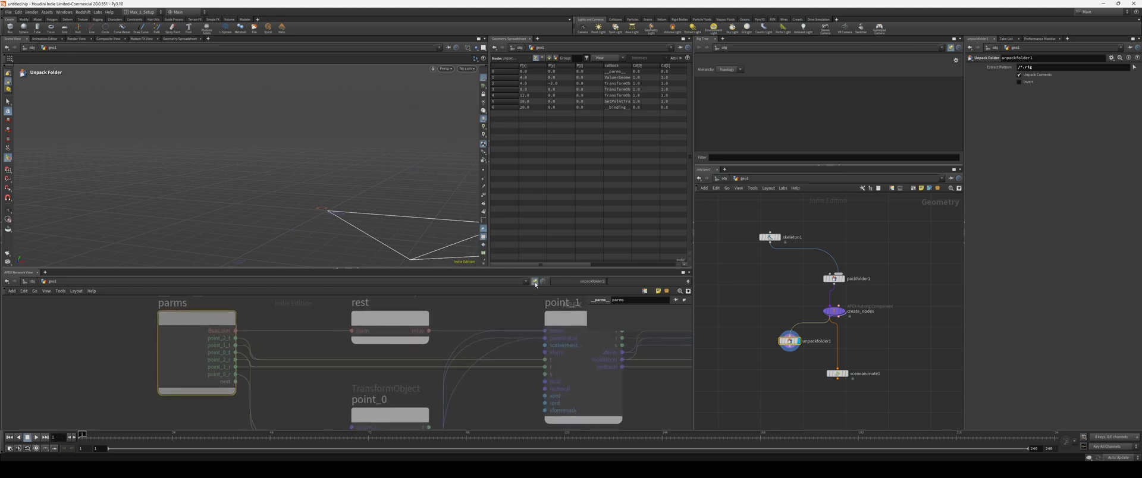
{"action": "key", "text": "Escape"}
{"action": "scroll", "coordinate": [503, 301], "scroll_direction": "down", "scroll_amount": 3}
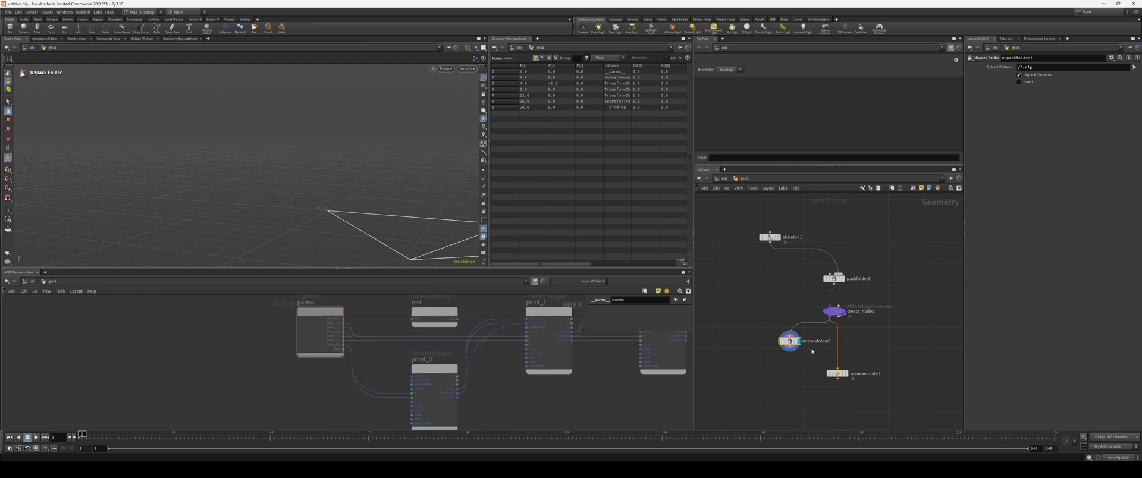
Display the Scene Animate node while keeping the whole unpacked rig graph in view.
{"action": "left_click", "coordinate": [818, 372]}
{"action": "key", "text": "r"}
{"action": "scroll", "coordinate": [500, 373], "scroll_direction": "down", "scroll_amount": 3}
{"action": "middle_click_drag", "start_coordinate": [501, 373], "coordinate": [393, 395]}
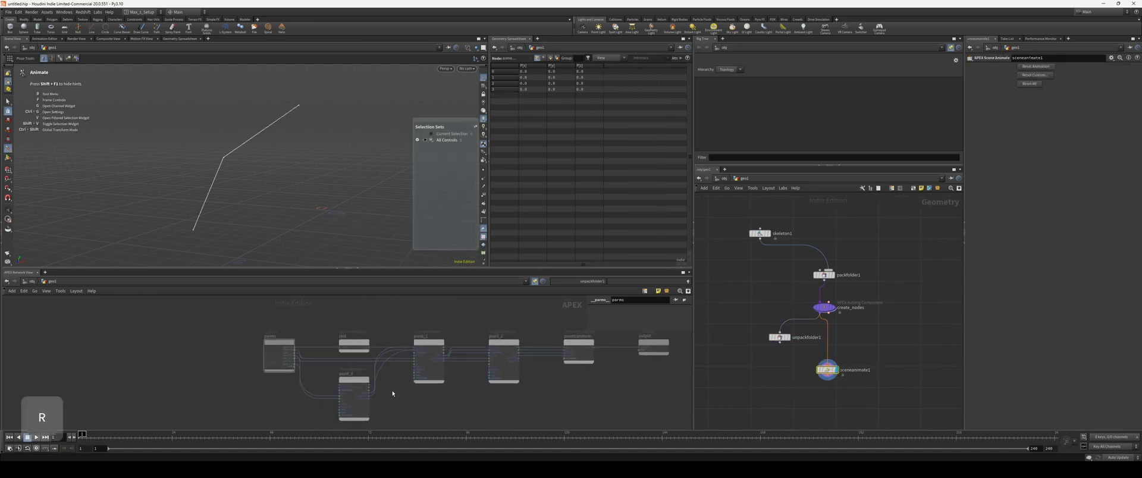
{"action": "scroll", "coordinate": [487, 398], "scroll_direction": "up", "scroll_amount": 1}
{"action": "middle_click_drag", "start_coordinate": [487, 398], "coordinate": [414, 389]}
Move unpackfolder1 to the other side of the Scene Animate branch, display it, and move sceneanimate1 lower.
{"action": "left_click_drag", "start_coordinate": [783, 340], "coordinate": [871, 339]}
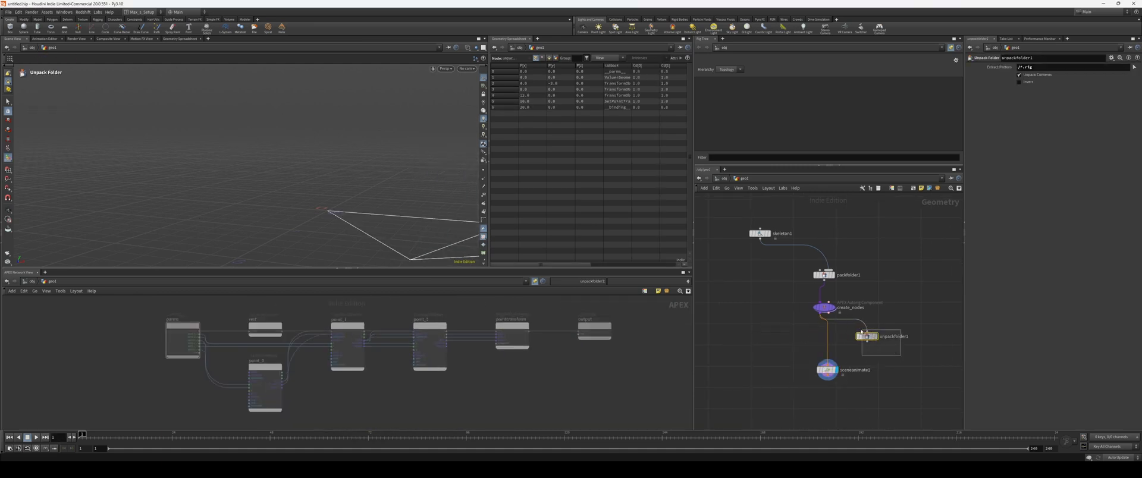
{"action": "key", "text": "r"}
{"action": "left_click_drag", "start_coordinate": [827, 371], "coordinate": [814, 388]}
Examine the full rig graph from parms through the point transforms to the output, enlarging the network view.
{"action": "mouse_move", "coordinate": [305, 398]}
{"action": "middle_mouse_down"}
{"action": "mouse_move", "coordinate": [326, 388]}
{"action": "mouse_move", "coordinate": [309, 395]}
{"action": "middle_mouse_up"}
{"action": "scroll", "coordinate": [302, 391], "scroll_direction": "up", "scroll_amount": 1}
{"action": "scroll", "coordinate": [387, 390], "scroll_direction": "down", "scroll_amount": 2}
{"action": "middle_click_drag", "start_coordinate": [389, 390], "coordinate": [347, 390]}
{"action": "middle_click_drag", "start_coordinate": [461, 390], "coordinate": [474, 393]}
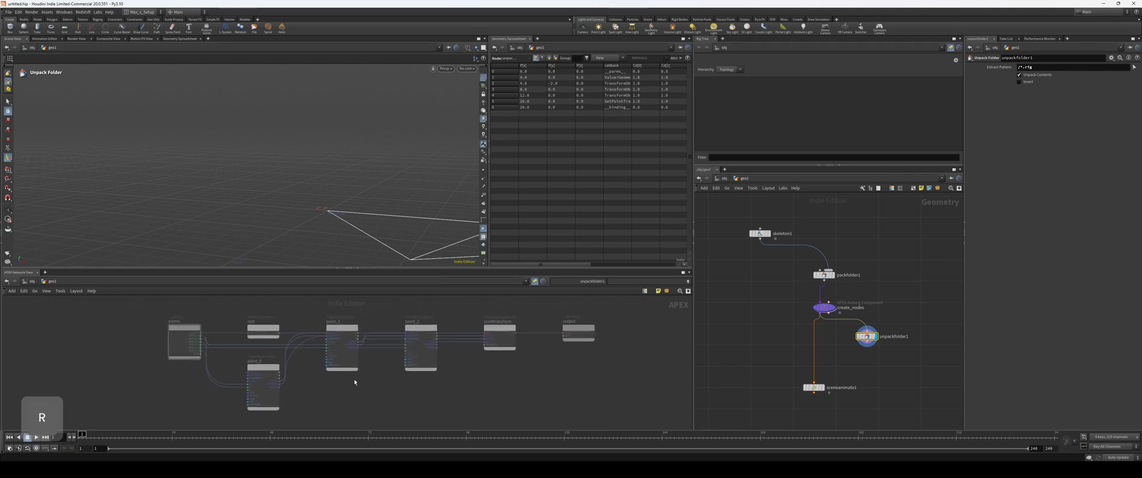
{"action": "scroll", "coordinate": [356, 377], "scroll_direction": "up", "scroll_amount": 1}
{"action": "middle_click_drag", "start_coordinate": [401, 384], "coordinate": [372, 382]}
{"action": "scroll", "coordinate": [357, 378], "scroll_direction": "down", "scroll_amount": 1}
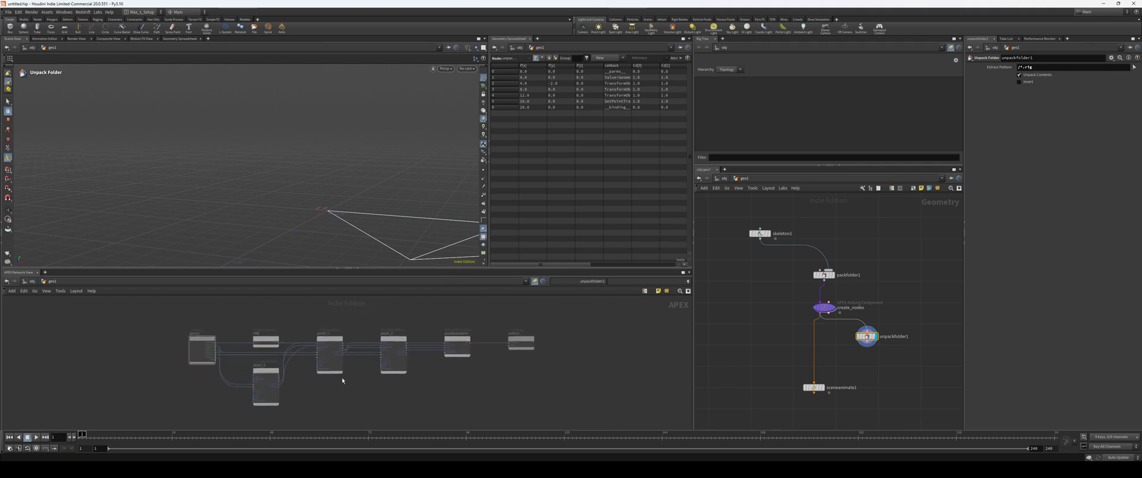
{"action": "scroll", "coordinate": [342, 377], "scroll_direction": "up", "scroll_amount": 2}
{"action": "scroll", "coordinate": [358, 376], "scroll_direction": "down", "scroll_amount": 1}
{"action": "left_click_drag", "start_coordinate": [439, 268], "coordinate": [439, 257]}
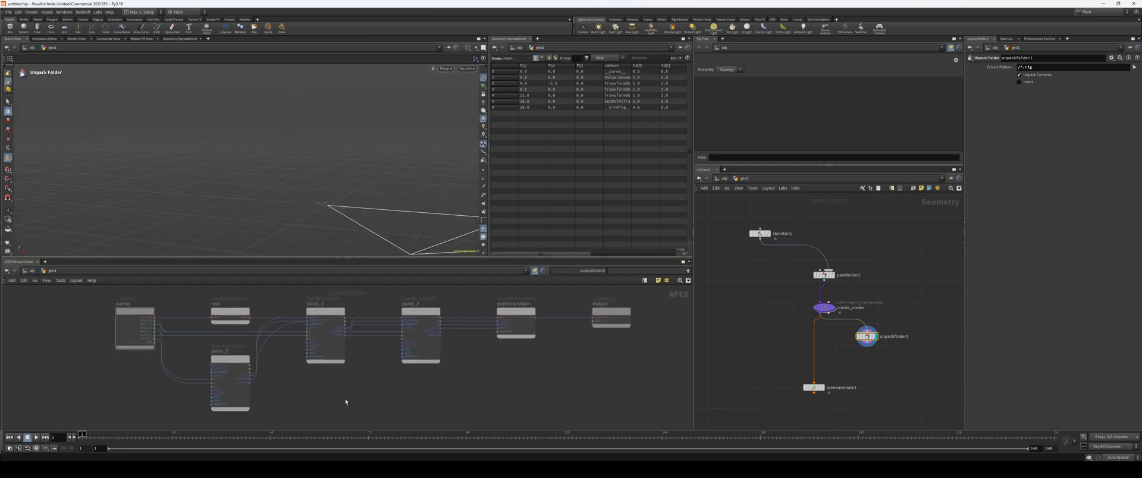
Add an APEX Edit Graph node after unpackfolder1, display it and align it directly beneath.
{"action": "key", "text": "Tab"}
{"action": "type", "text": "apexewdi"}
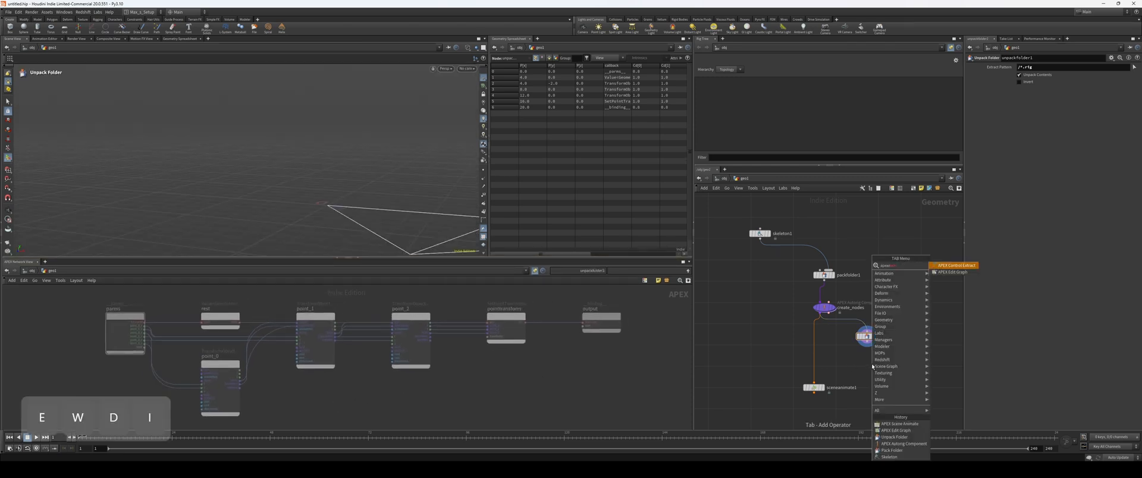
{"action": "key", "text": "Return"}
{"action": "left_click", "coordinate": [872, 366]}
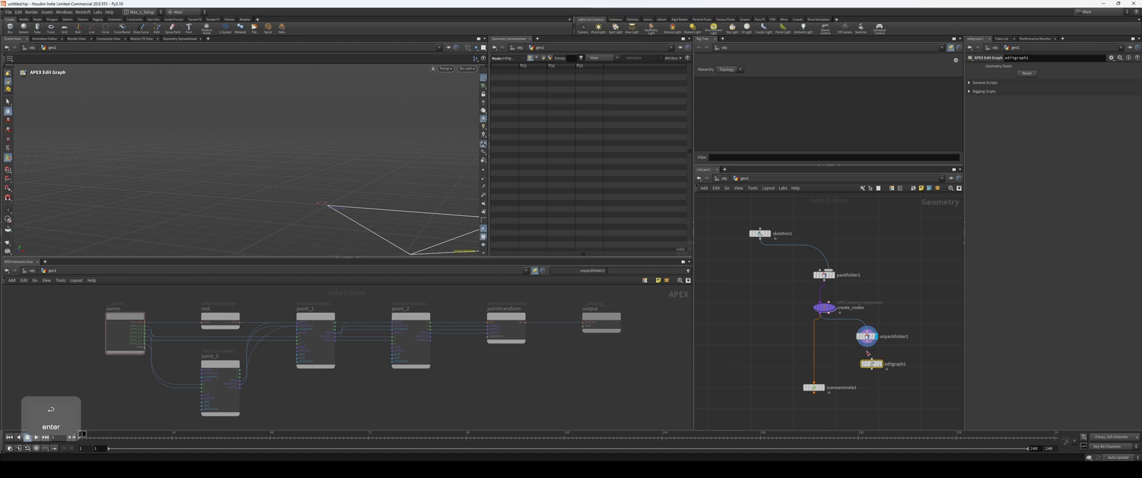
{"action": "key", "text": "r"}
{"action": "middle_click_drag", "start_coordinate": [919, 377], "coordinate": [876, 356]}
{"action": "scroll", "coordinate": [874, 355], "scroll_direction": "up", "scroll_amount": 2}
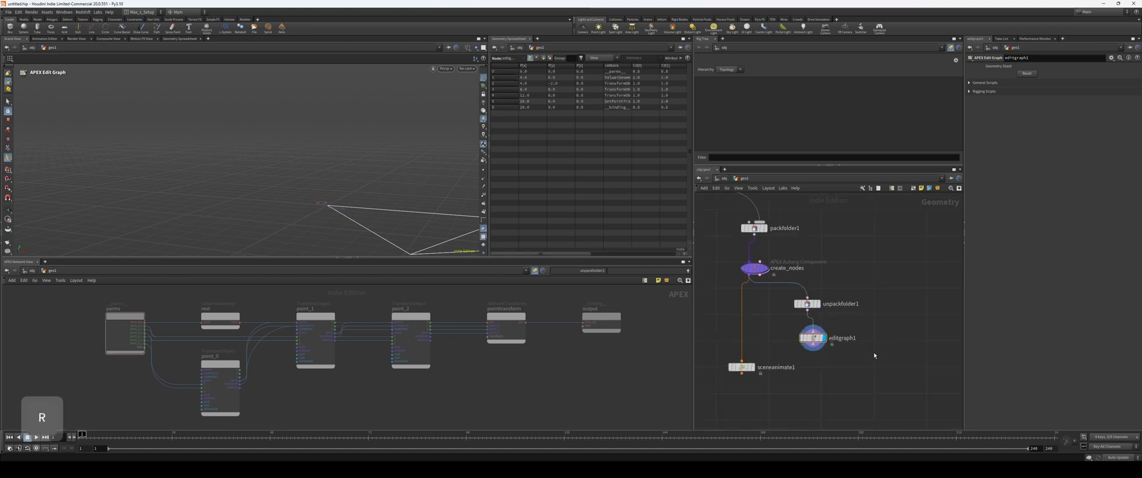
{"action": "left_click_drag", "start_coordinate": [809, 340], "coordinate": [807, 337]}
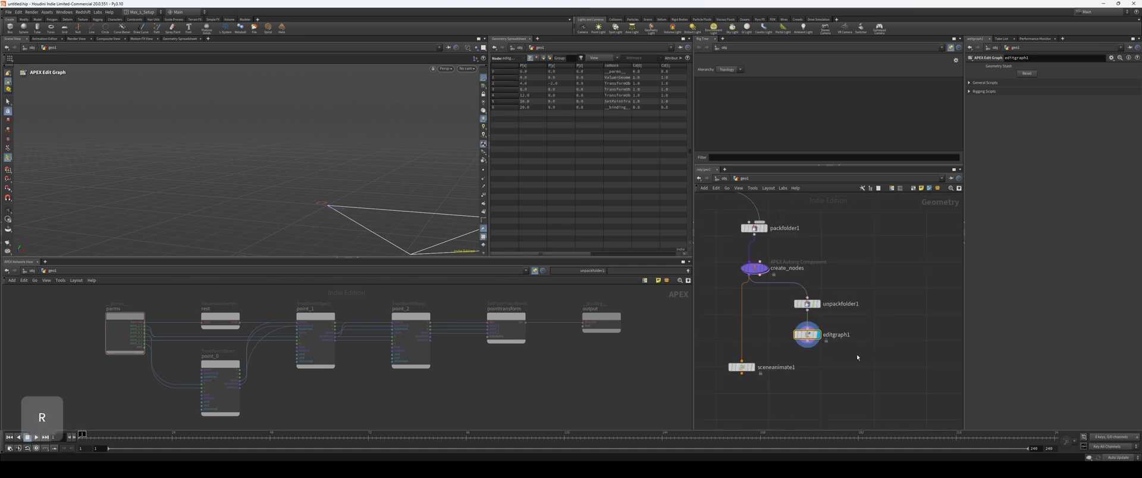
Show the editable graph of editgraph1 in the APEX network view and pin the view to it.
{"action": "left_click", "coordinate": [742, 368]}
{"action": "middle_click_drag", "start_coordinate": [741, 369], "coordinate": [754, 349]}
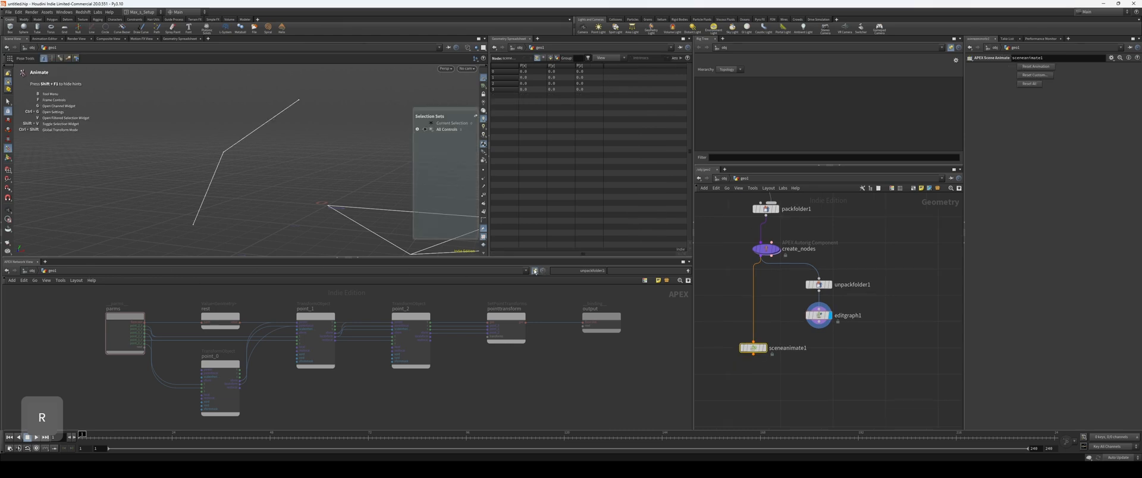
{"action": "left_click", "coordinate": [815, 314]}
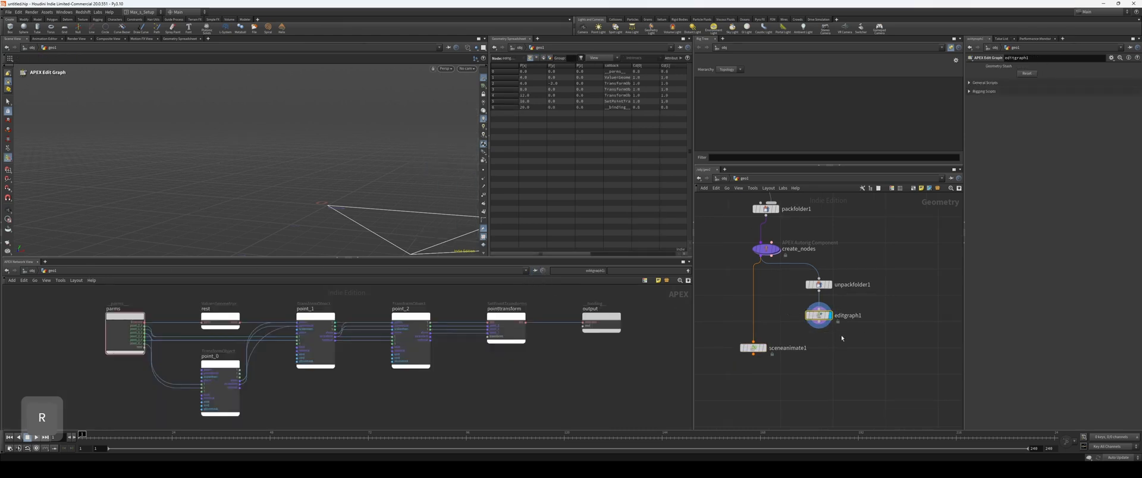
{"action": "key", "text": "l"}
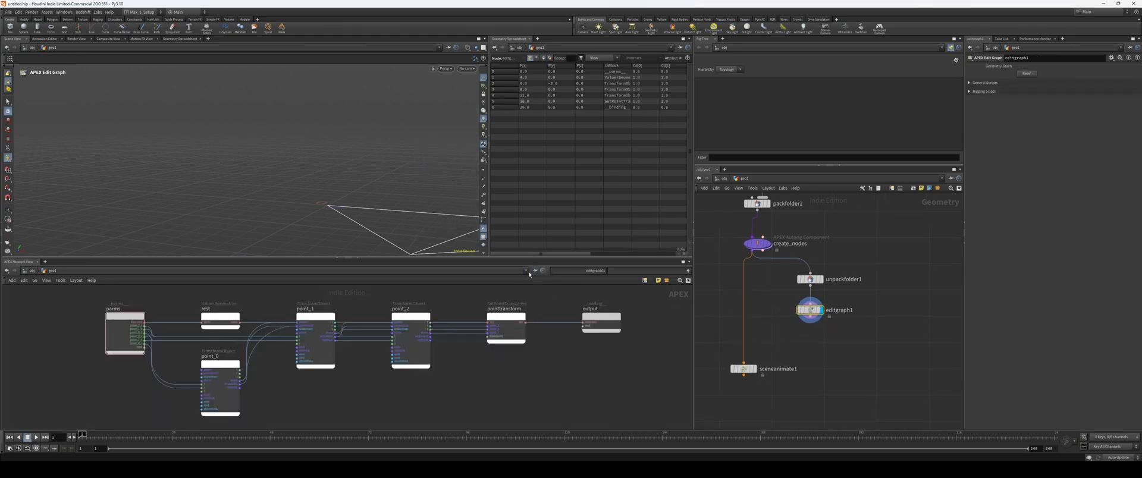
{"action": "left_click", "coordinate": [534, 271]}
Try adding a TransformObject node to the edit graph and cutting the wires between point_1 and point_2.
{"action": "key", "text": "Tab"}
{"action": "type", "text": "transform"}
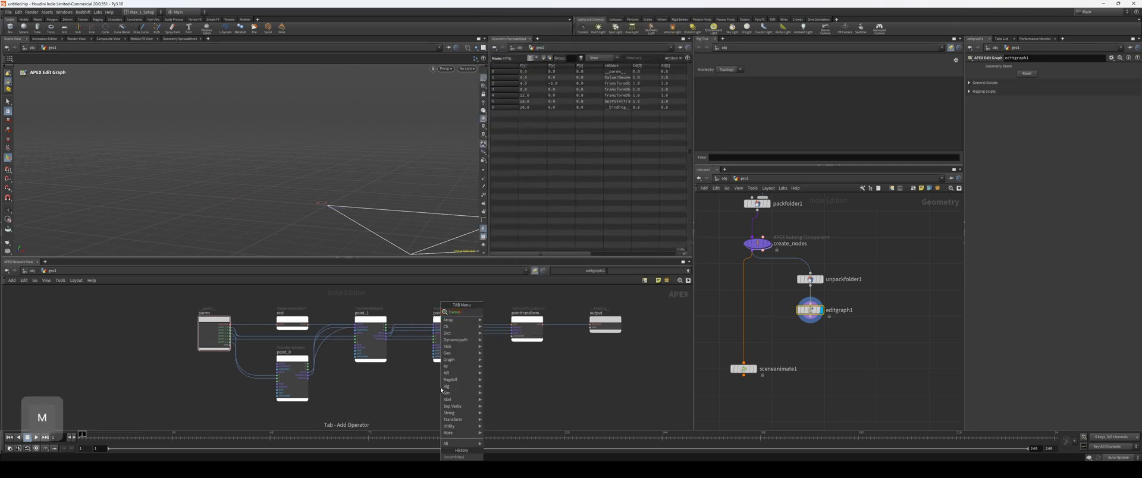
{"action": "key", "text": "Return"}
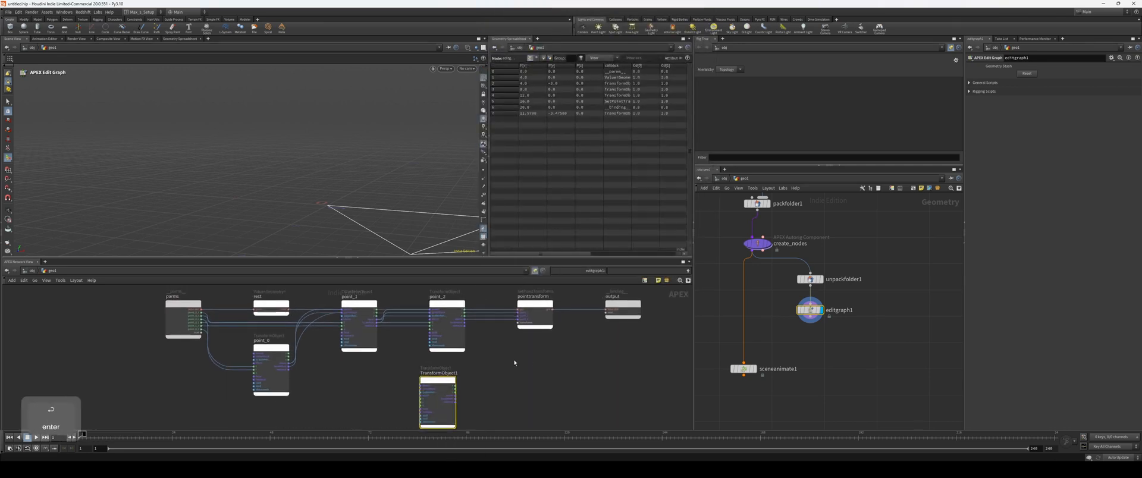
{"action": "key", "text": "y"}
{"action": "left_click_drag", "start_coordinate": [415, 301], "coordinate": [412, 358]}
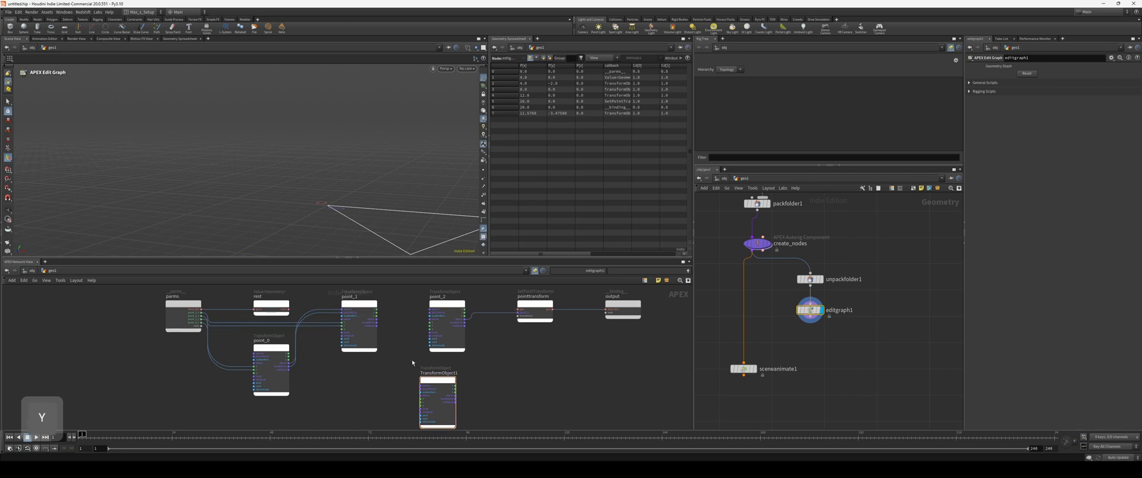
{"action": "key", "text": "ctrl+z"}
{"action": "key", "text": "Delete"}
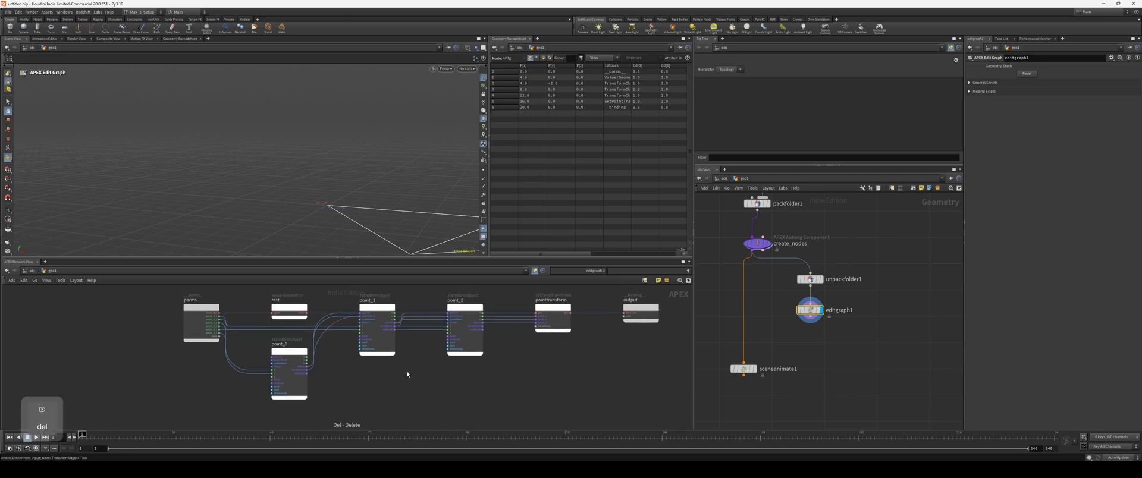
Move the parms node away from the other graph nodes, and feed editgraph1 into the displayed Scene Animate node.
{"action": "left_click_drag", "start_coordinate": [223, 331], "coordinate": [163, 314]}
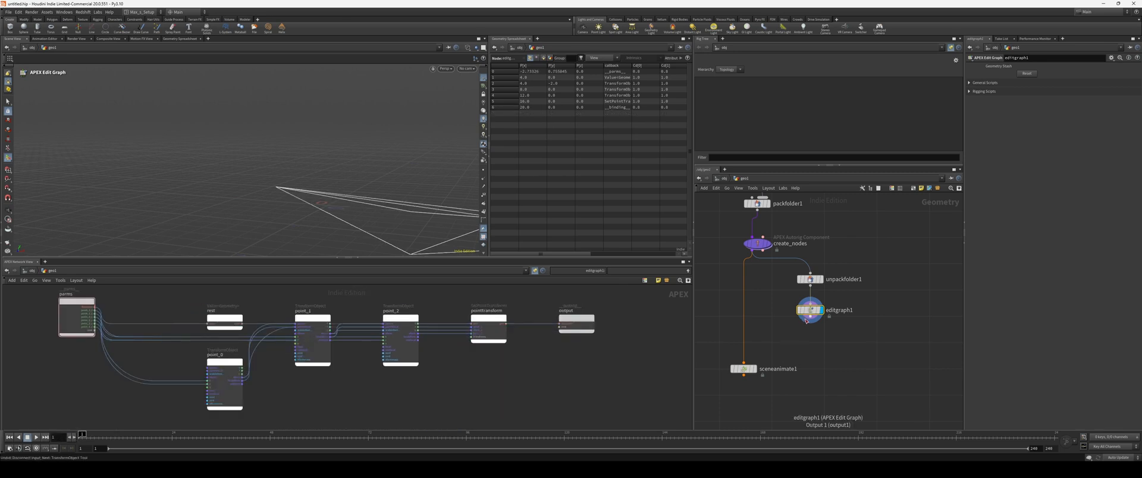
{"action": "left_click_drag", "start_coordinate": [809, 316], "coordinate": [744, 363]}
{"action": "middle_click_drag", "start_coordinate": [781, 390], "coordinate": [796, 377]}
{"action": "key", "text": "r"}
{"action": "left_click", "coordinate": [760, 356]}
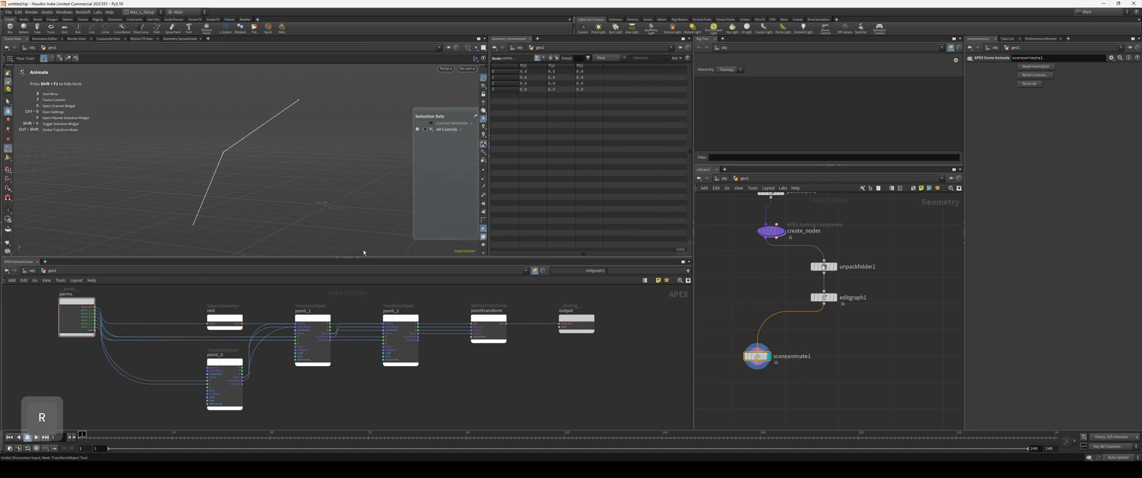
Reset all animation and controls on the Scene Animate node, and move it lower in the network.
{"action": "left_click_drag", "start_coordinate": [318, 189], "coordinate": [275, 170], "text": "alt"}
{"action": "left_click", "coordinate": [1029, 84]}
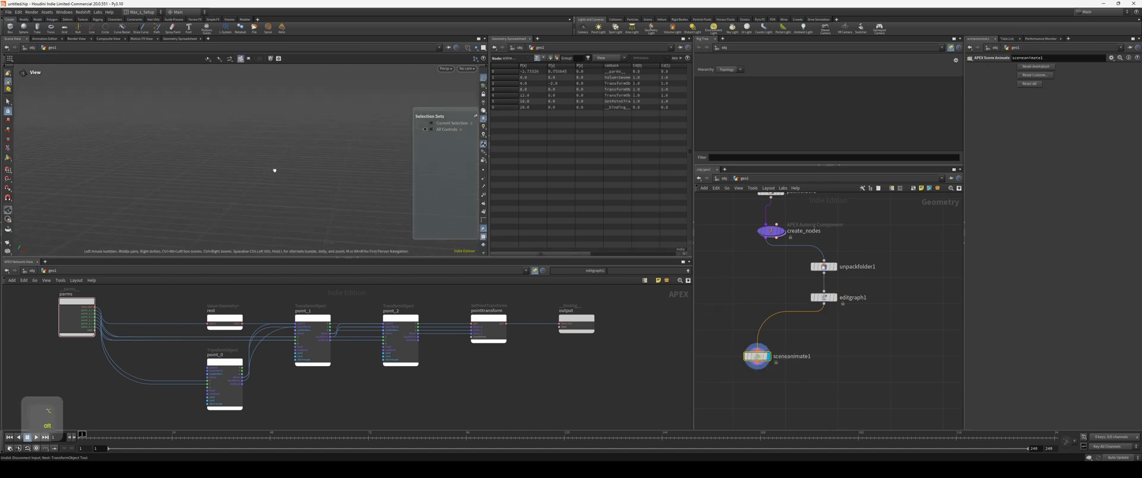
{"action": "key", "text": "Return"}
{"action": "left_click_drag", "start_coordinate": [759, 357], "coordinate": [762, 383]}
{"action": "middle_click_drag", "start_coordinate": [744, 311], "coordinate": [747, 316]}
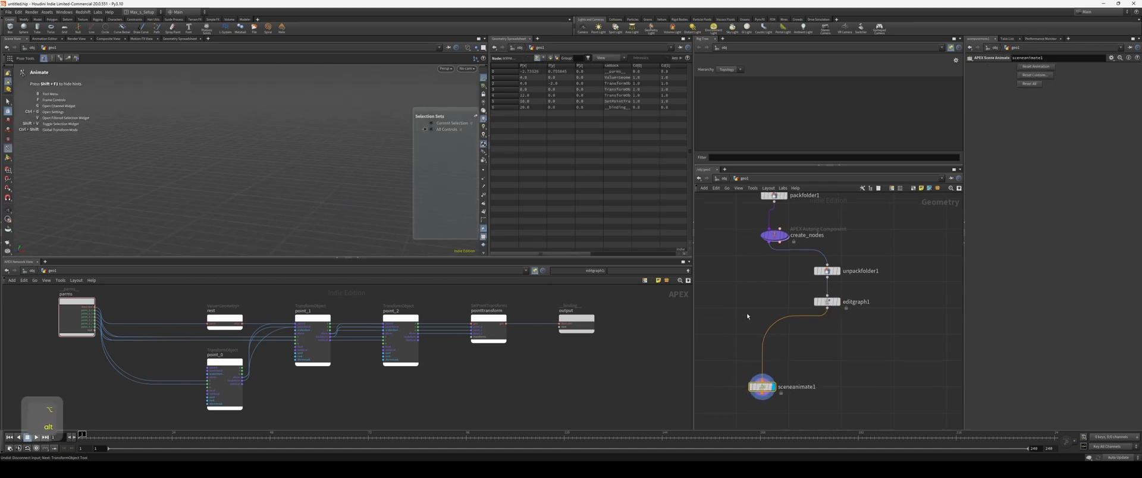
Add a second Pack Folder node beside editgraph1, above the Scene Animate node.
{"action": "key", "text": "Tab"}
{"action": "type", "text": "pac"}
{"action": "key", "text": "Return"}
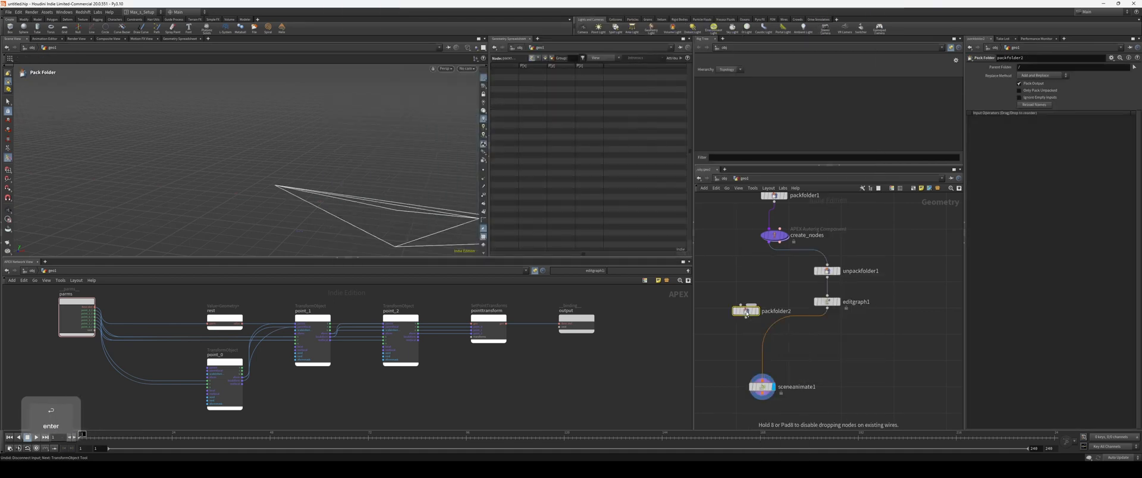
{"action": "middle_click_drag", "start_coordinate": [772, 292], "coordinate": [782, 288]}
{"action": "left_click", "coordinate": [798, 213]}
{"action": "middle_click_drag", "start_coordinate": [757, 234], "coordinate": [762, 247]}
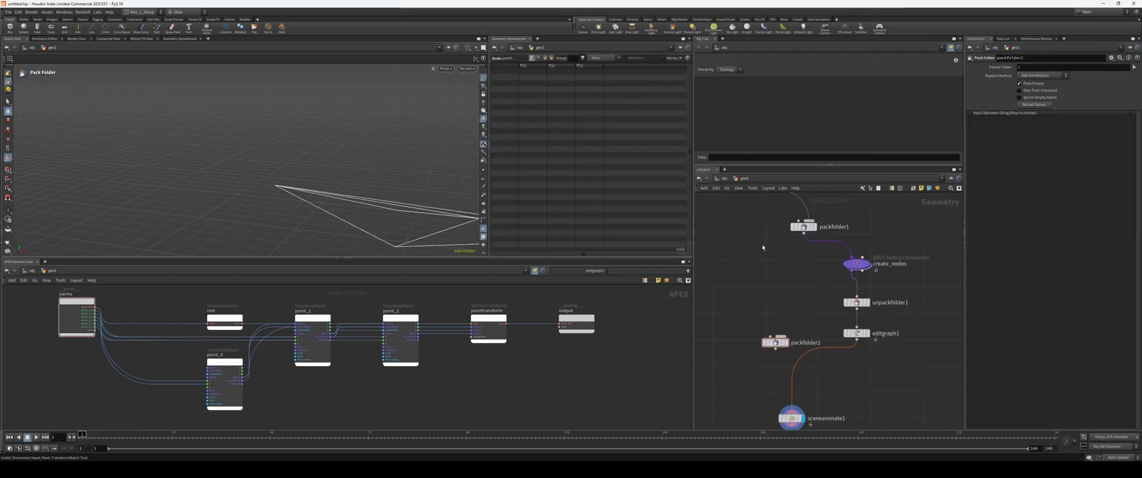
Wire packfolder1 into the first input of packfolder2 and move packfolder2 slightly lower.
{"action": "left_click_drag", "start_coordinate": [803, 234], "coordinate": [793, 258]}
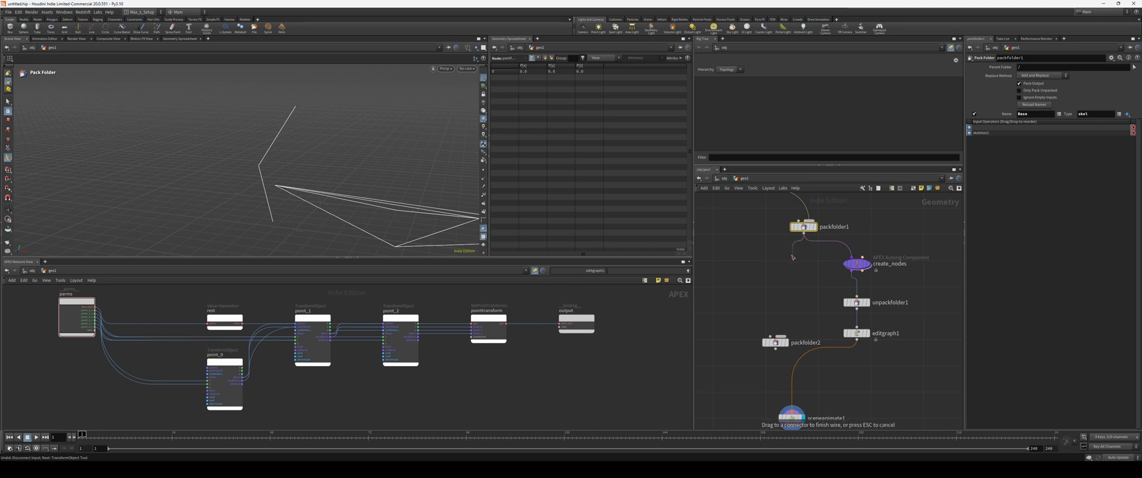
{"action": "left_click_drag", "start_coordinate": [768, 326], "coordinate": [761, 358]}
{"action": "key", "text": "r"}
{"action": "left_click", "coordinate": [761, 358]}
{"action": "middle_click_drag", "start_coordinate": [764, 355], "coordinate": [760, 365]}
Display create_nodes, link the Rig Tree to it, and expand its packed contents to select Base.rig.
{"action": "left_click", "coordinate": [855, 275]}
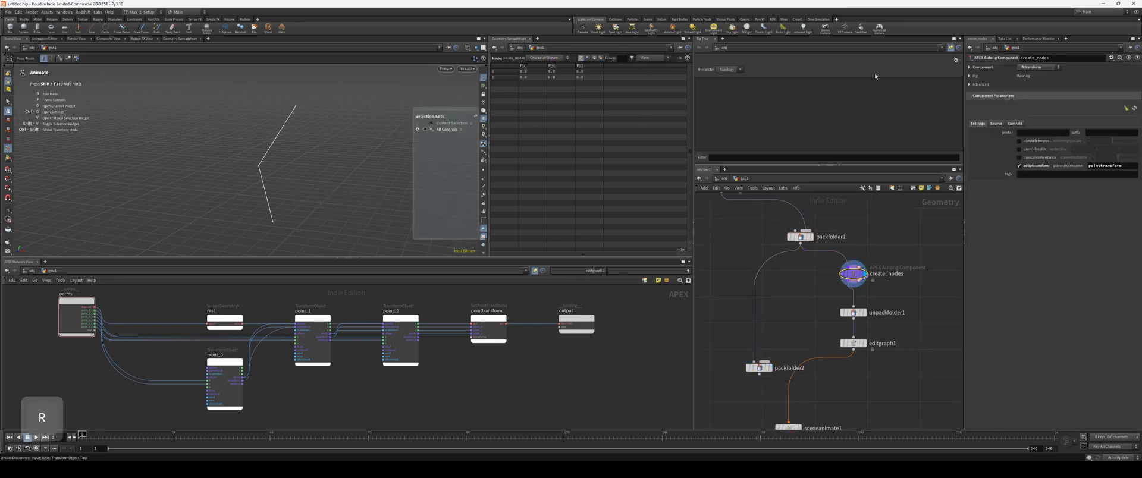
{"action": "left_click", "coordinate": [949, 48]}
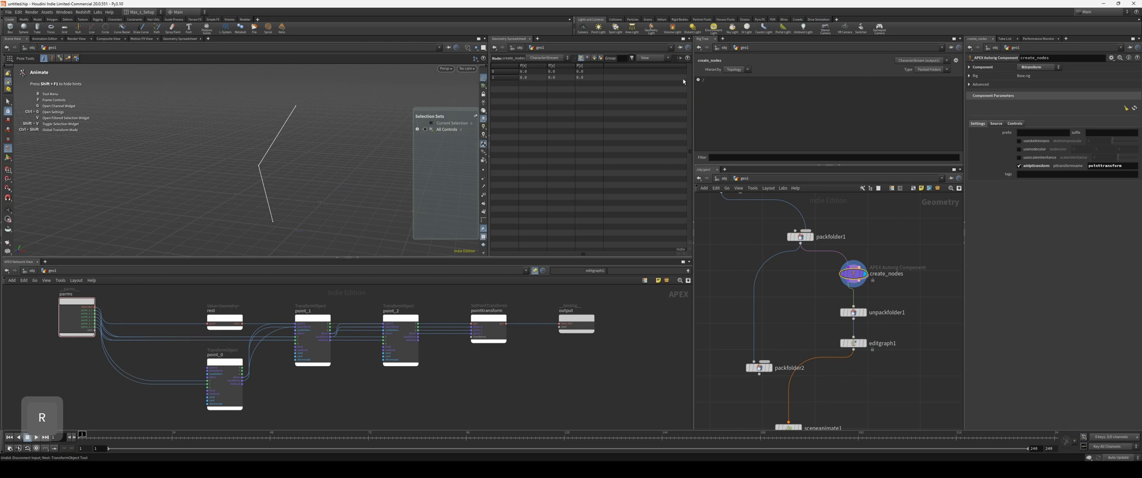
{"action": "left_click", "coordinate": [698, 79]}
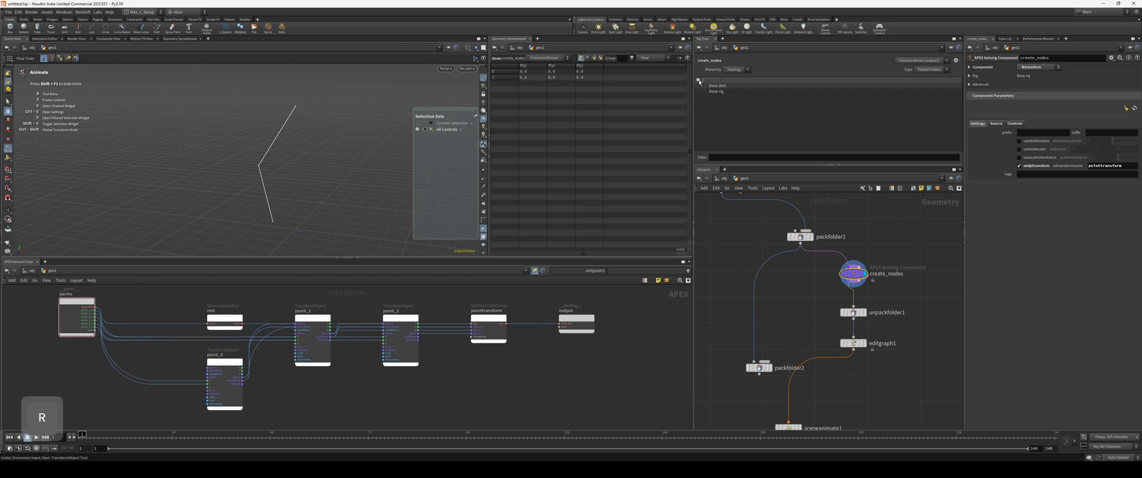
{"action": "left_click", "coordinate": [736, 92]}
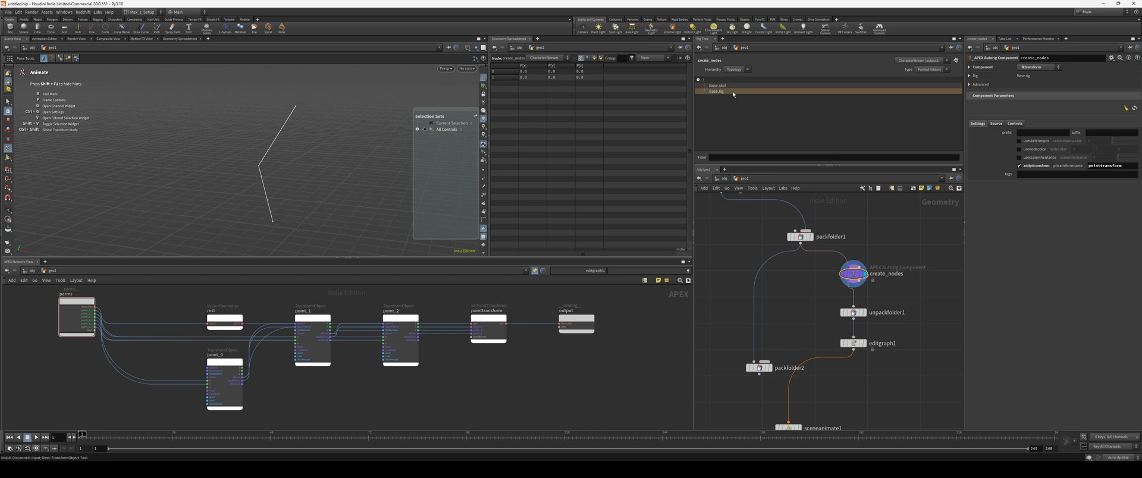
Display packfolder1 and select Base.skel in the Rig Tree to examine its packed contents.
{"action": "left_click", "coordinate": [799, 237]}
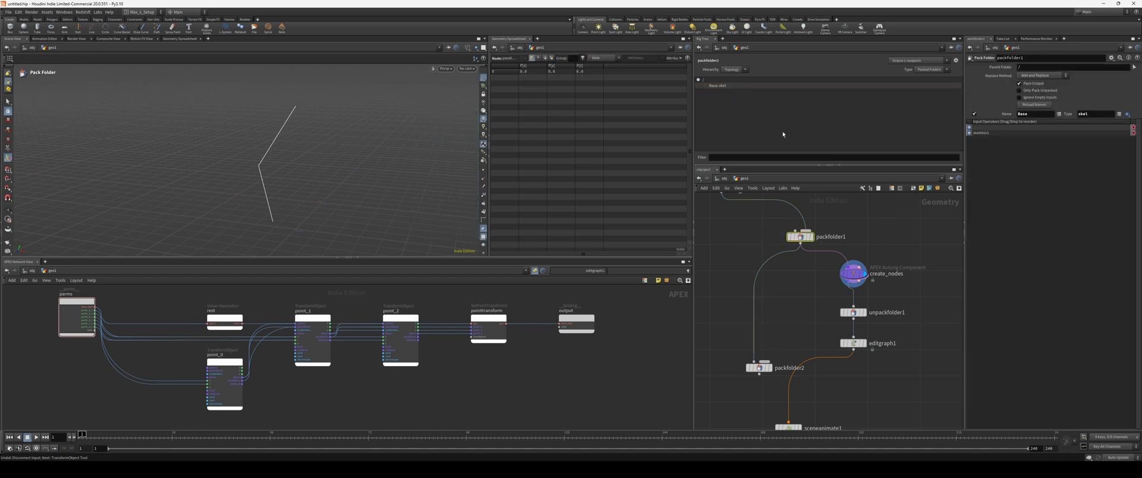
{"action": "key", "text": "r"}
{"action": "left_click", "coordinate": [812, 238]}
{"action": "middle_click_drag", "start_coordinate": [859, 239], "coordinate": [833, 254]}
{"action": "scroll", "coordinate": [833, 253], "scroll_direction": "up", "scroll_amount": 1}
{"action": "left_click", "coordinate": [717, 87]}
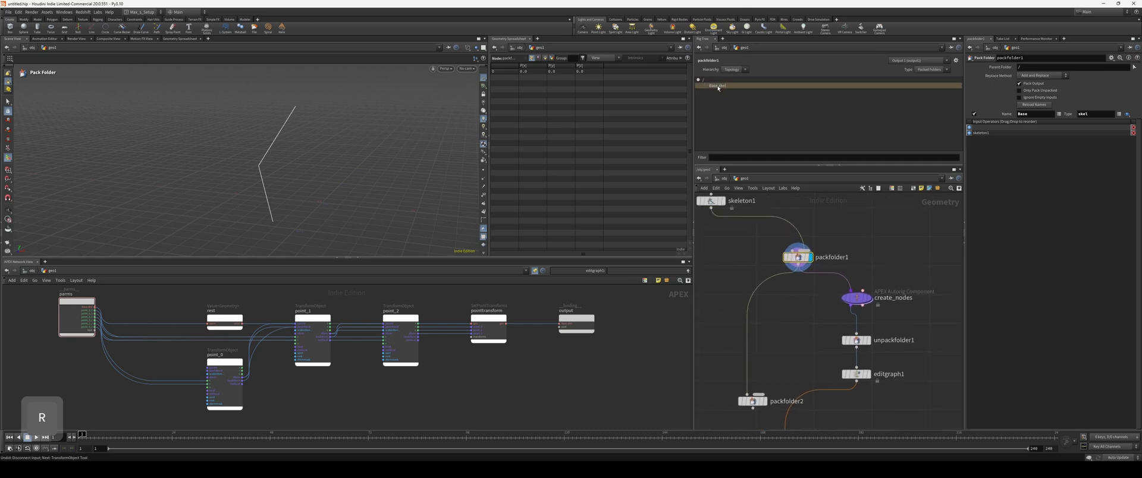
{"action": "mouse_move", "coordinate": [825, 236]}
{"action": "middle_mouse_down"}
{"action": "mouse_move", "coordinate": [861, 257]}
{"action": "mouse_move", "coordinate": [835, 238]}
{"action": "middle_mouse_up"}
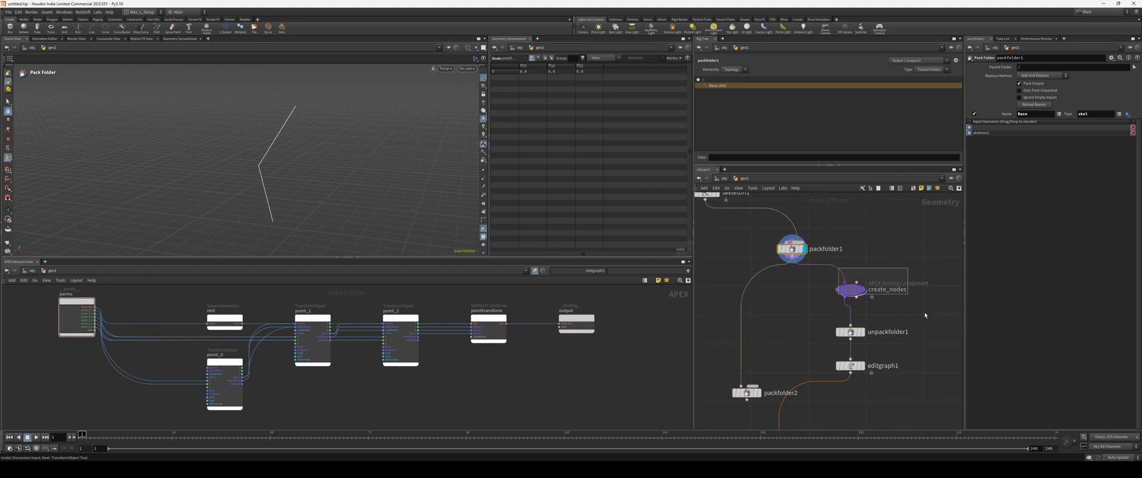
Display create_nodes and select Base.rig in the Rig Tree to examine the rig it outputs.
{"action": "left_click_drag", "start_coordinate": [925, 313], "coordinate": [925, 314]}
{"action": "scroll", "coordinate": [922, 313], "scroll_direction": "up", "scroll_amount": 1}
{"action": "middle_click_drag", "start_coordinate": [893, 296], "coordinate": [874, 280]}
{"action": "key", "text": "r"}
{"action": "left_click", "coordinate": [723, 91]}
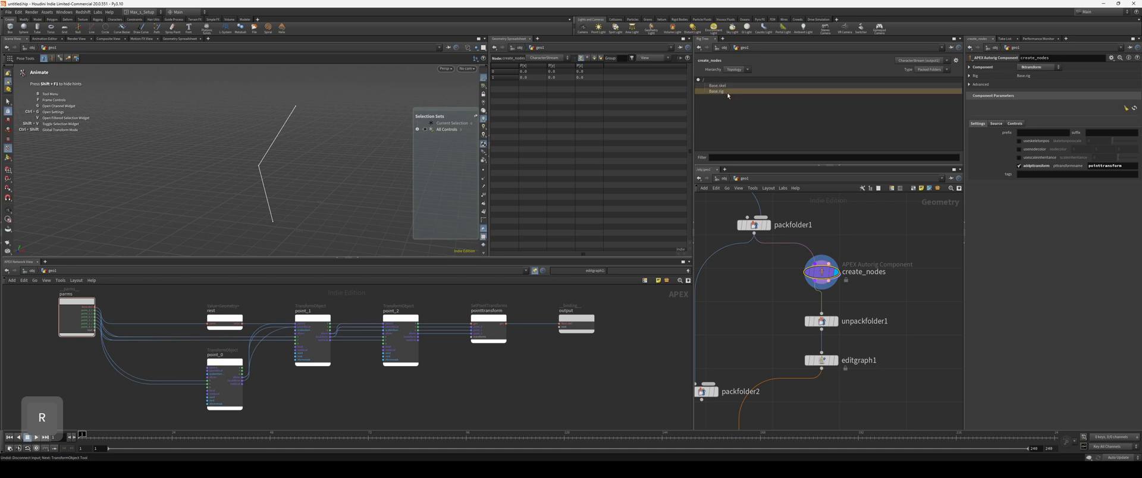
Expand the Rig settings of create_nodes, try Super.rig as the rig name, and restore it to Base.rig.
{"action": "left_click", "coordinate": [968, 76]}
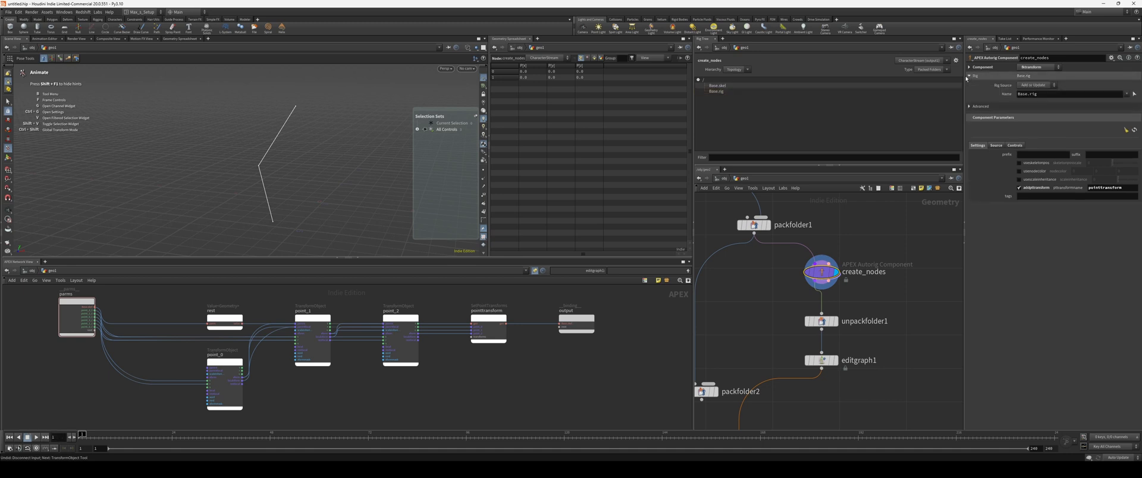
{"action": "double_click", "coordinate": [1027, 94]}
{"action": "type", "text": "whta"}
{"action": "key", "text": "BackSpace"}
{"action": "key", "text": "BackSpace"}
{"action": "key", "text": "BackSpace"}
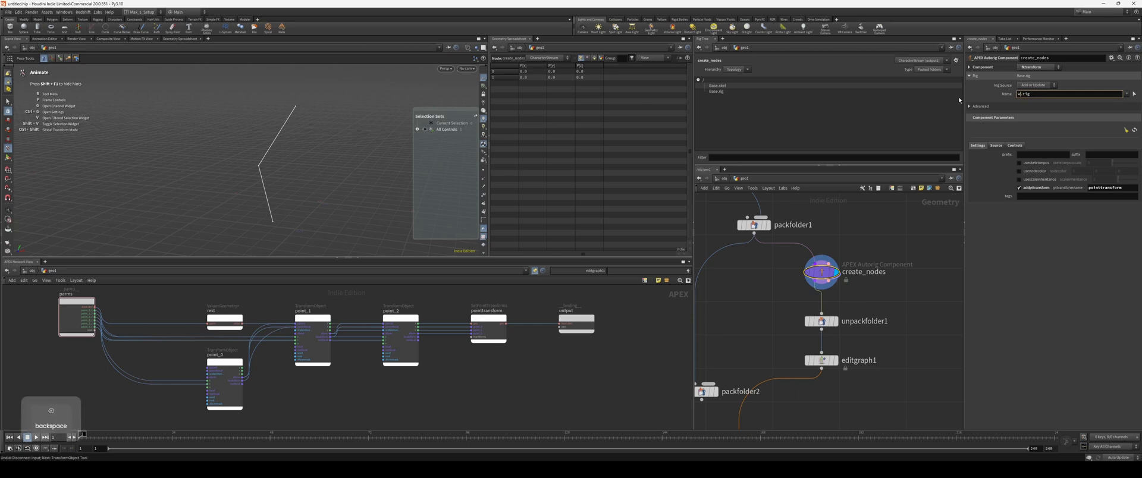
{"action": "type", "text": "Super"}
{"action": "key", "text": "Return"}
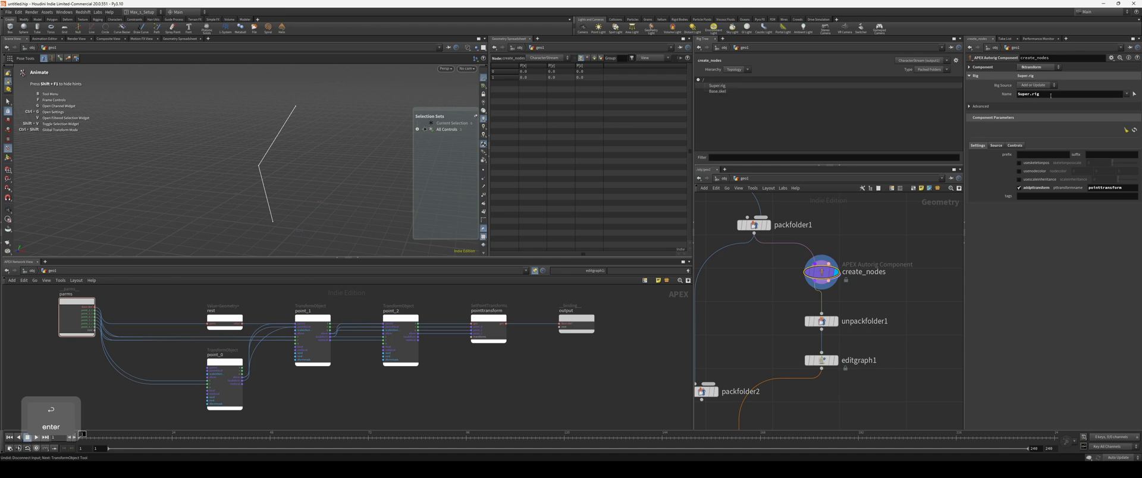
{"action": "double_click", "coordinate": [1029, 94]}
{"action": "type", "text": "Base"}
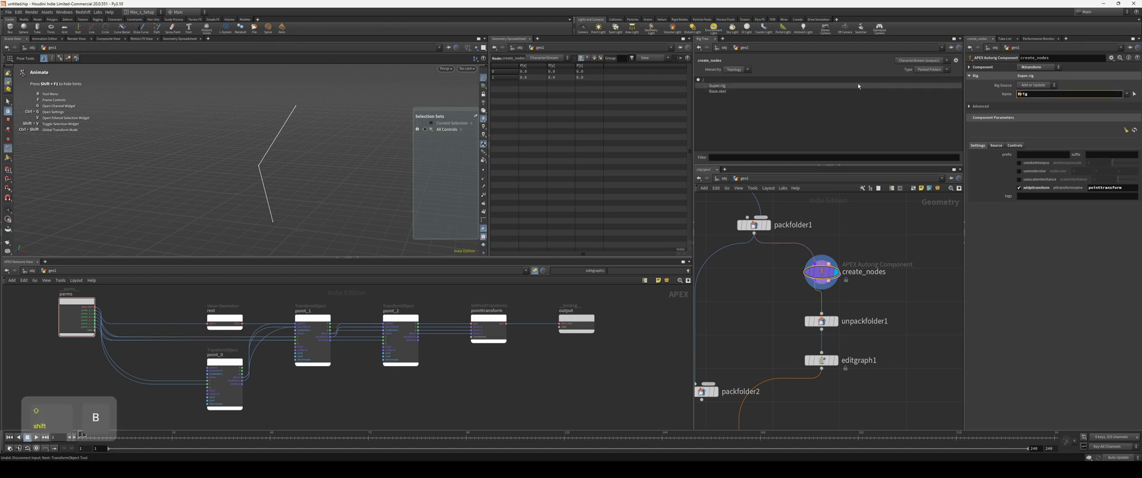
{"action": "key", "text": "Return"}
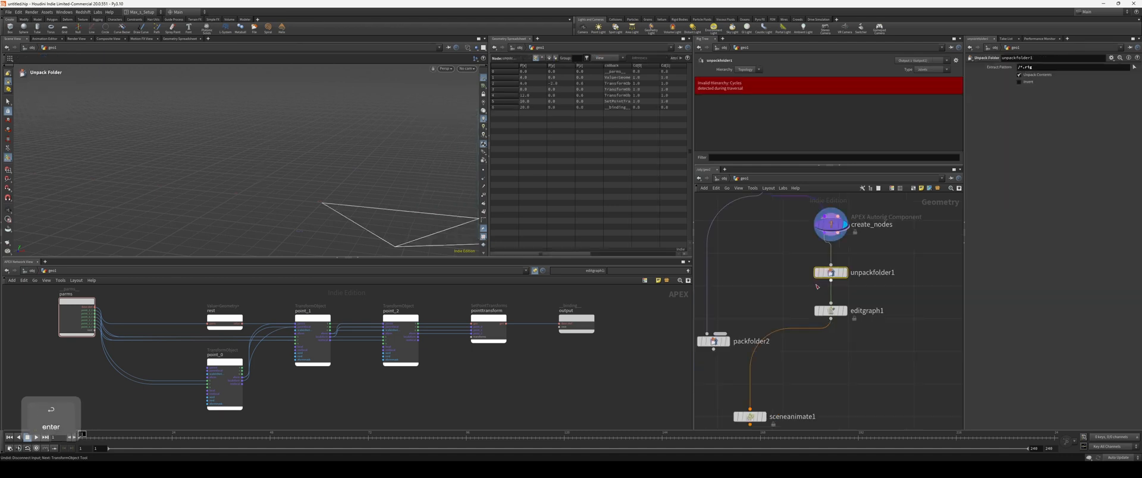
Display unpackfolder1 and editgraph1 in turn to examine the unpacked rig graph in the viewport and Rig Tree.
{"action": "key", "text": "r"}
{"action": "middle_click_drag", "start_coordinate": [755, 273], "coordinate": [767, 276]}
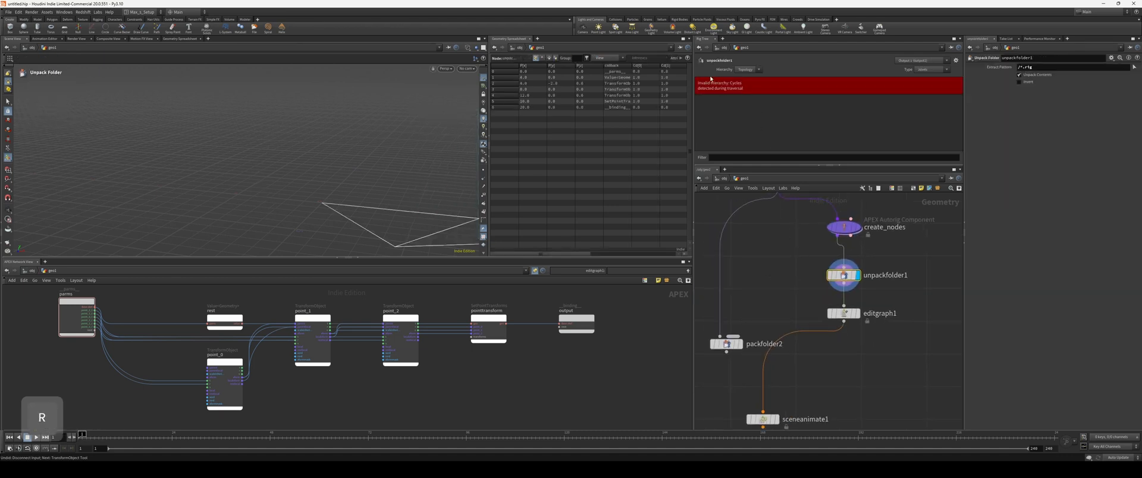
{"action": "mouse_move", "coordinate": [333, 178]}
{"action": "left_mouse_down", "text": "alt"}
{"action": "mouse_move", "coordinate": [374, 175]}
{"action": "mouse_move", "coordinate": [288, 166]}
{"action": "mouse_move", "coordinate": [363, 206]}
{"action": "mouse_move", "coordinate": [293, 201]}
{"action": "mouse_move", "coordinate": [320, 210]}
{"action": "mouse_move", "coordinate": [297, 188]}
{"action": "mouse_move", "coordinate": [332, 186]}
{"action": "left_mouse_up", "text": "alt"}
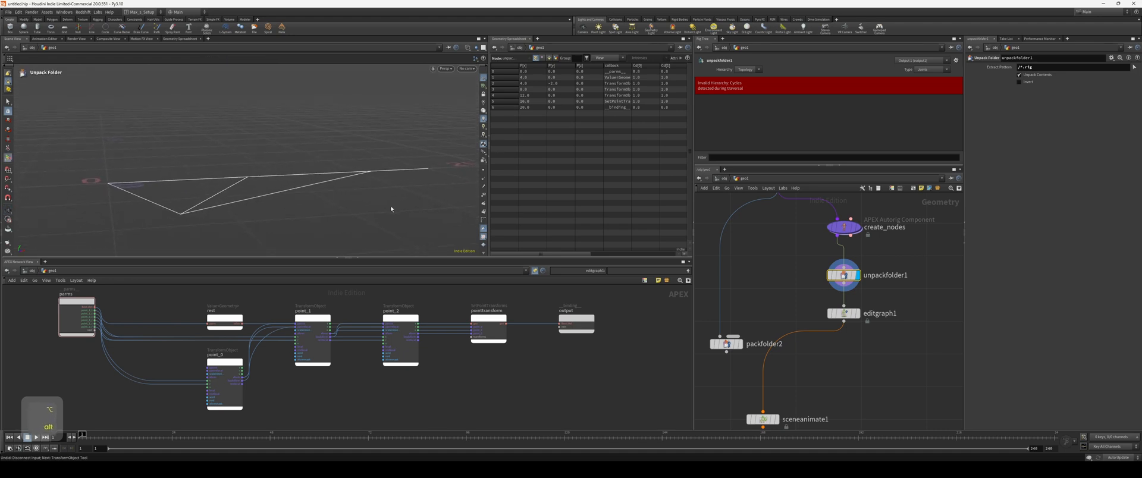
{"action": "left_click", "coordinate": [840, 314]}
{"action": "key", "text": "r"}
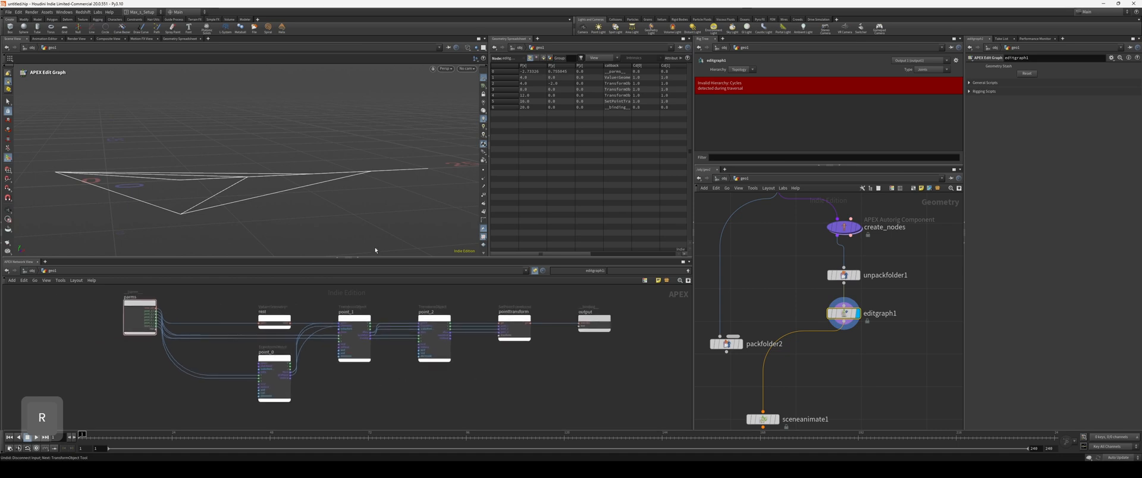
{"action": "middle_click_drag", "start_coordinate": [436, 214], "coordinate": [440, 209], "text": "alt"}
{"action": "mouse_move", "coordinate": [790, 251]}
{"action": "middle_mouse_down"}
{"action": "mouse_move", "coordinate": [795, 262]}
{"action": "mouse_move", "coordinate": [809, 251]}
{"action": "middle_mouse_up"}
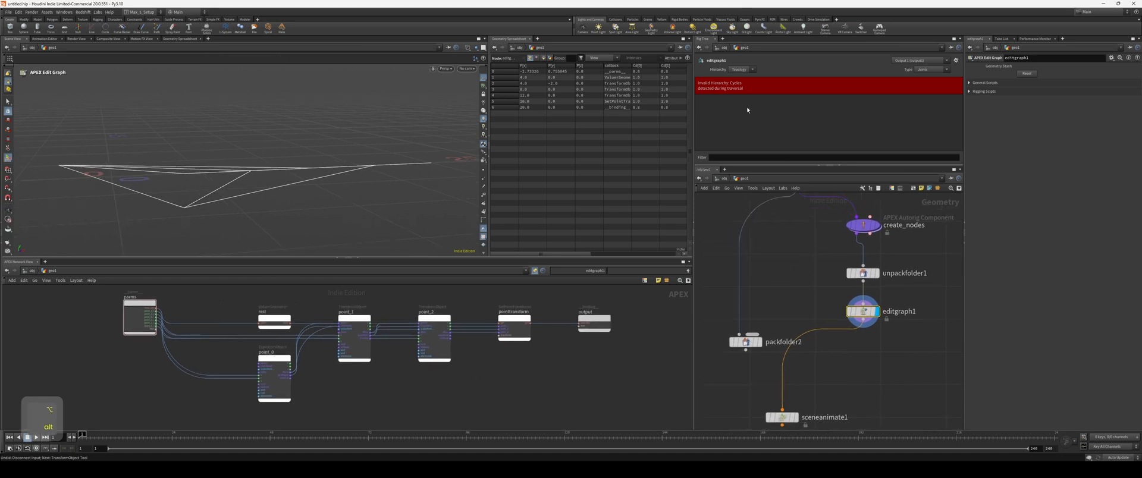
{"action": "middle_click_drag", "start_coordinate": [798, 316], "coordinate": [801, 288]}
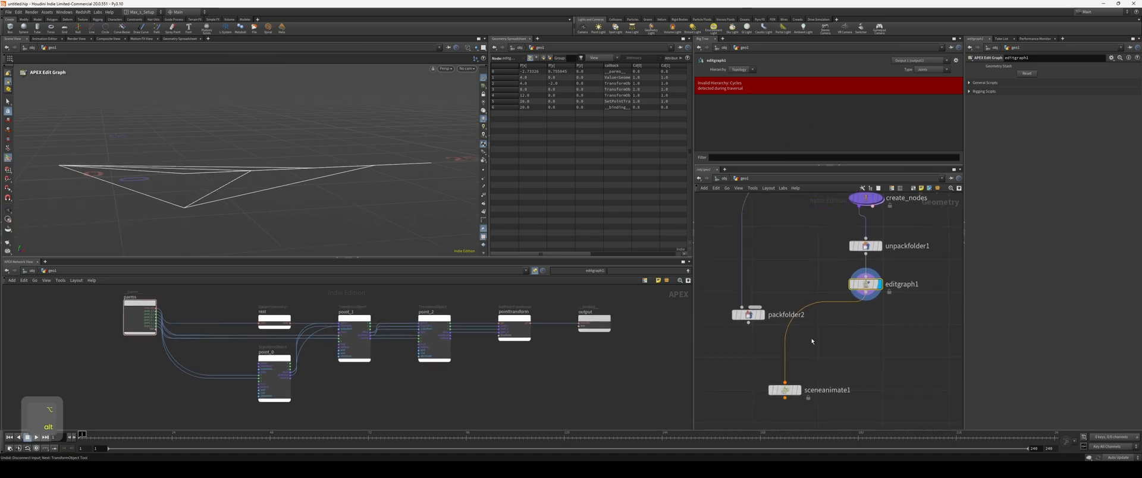
Reposition packfolder2 in the network, display it, and expand its packed contents in the Rig Tree.
{"action": "left_click_drag", "start_coordinate": [752, 315], "coordinate": [706, 318]}
{"action": "middle_click_drag", "start_coordinate": [827, 361], "coordinate": [881, 380]}
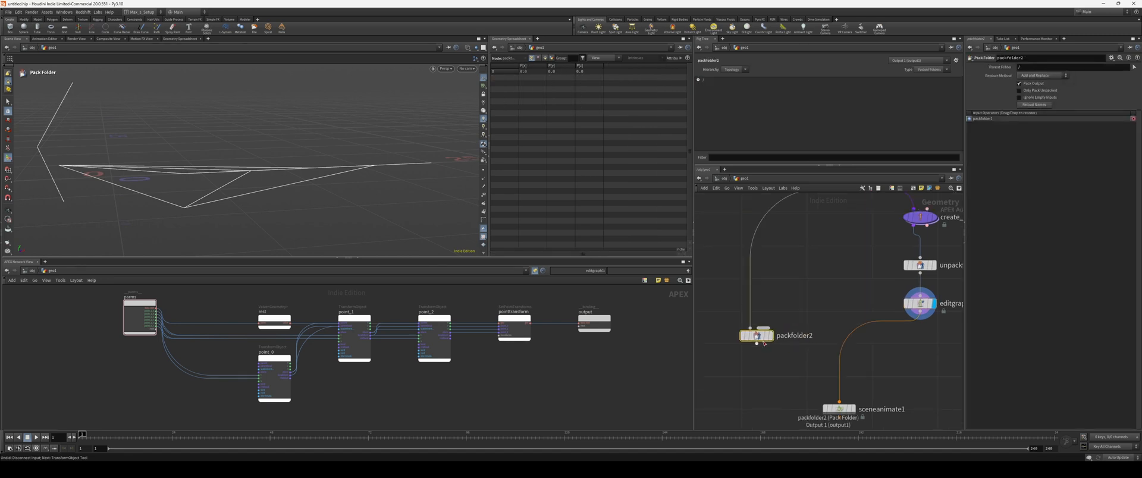
{"action": "left_click_drag", "start_coordinate": [764, 341], "coordinate": [779, 343]}
{"action": "key", "text": "r"}
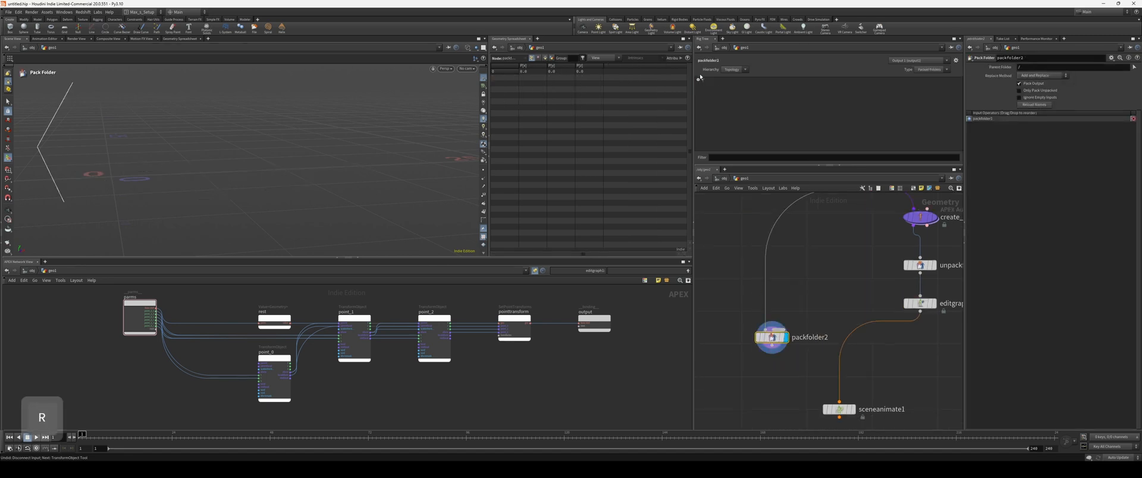
{"action": "left_click", "coordinate": [698, 79]}
{"action": "middle_click_drag", "start_coordinate": [856, 196], "coordinate": [837, 251]}
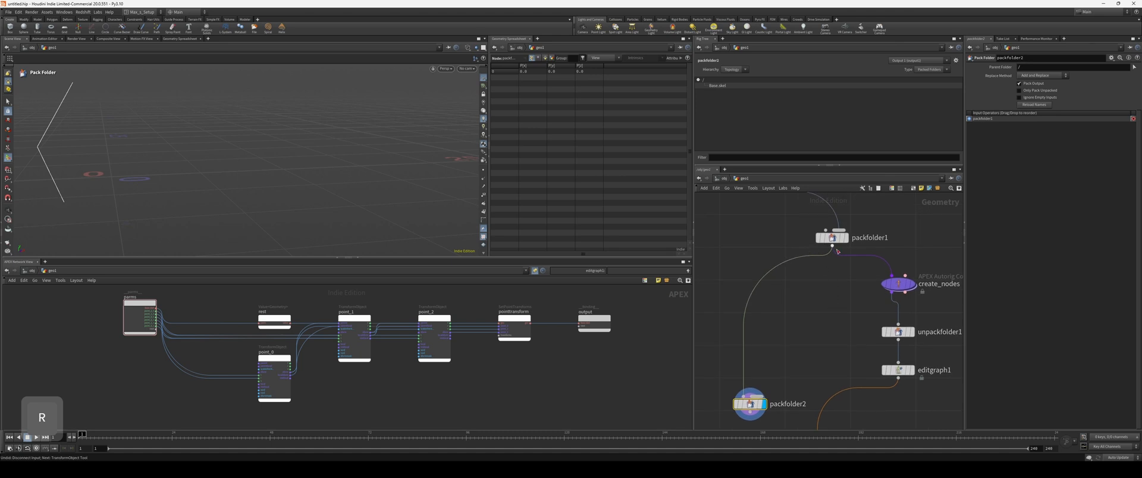
Wire the output of editgraph1 into the second input of packfolder2.
{"action": "middle_click_drag", "start_coordinate": [799, 322], "coordinate": [842, 280]}
{"action": "middle_click_drag", "start_coordinate": [864, 336], "coordinate": [822, 340]}
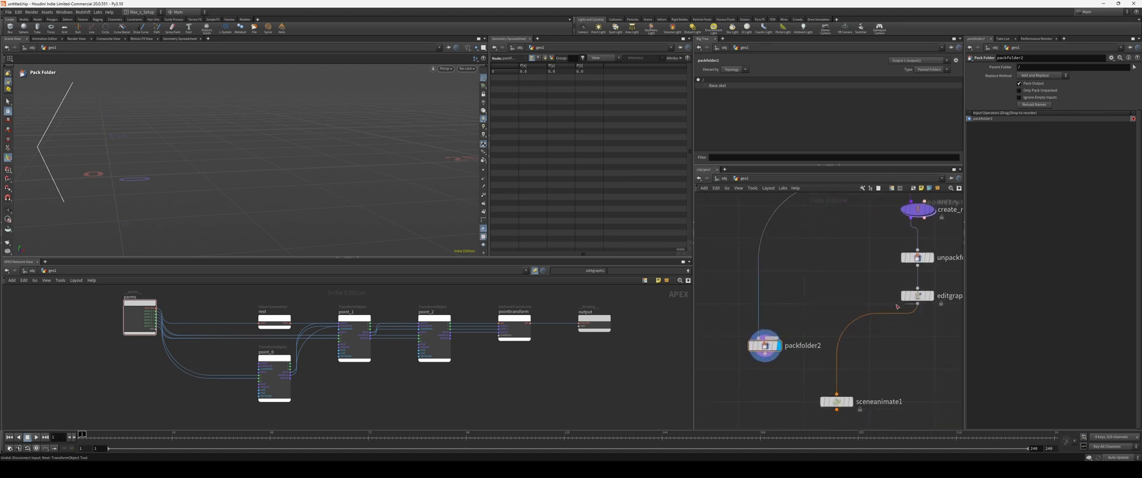
{"action": "left_click_drag", "start_coordinate": [917, 304], "coordinate": [765, 343]}
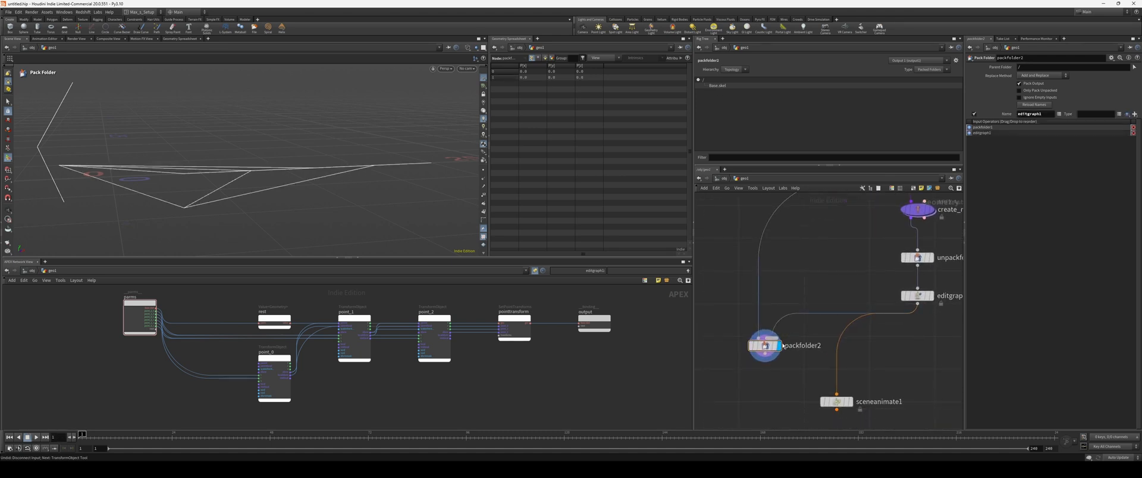
{"action": "key", "text": "r"}
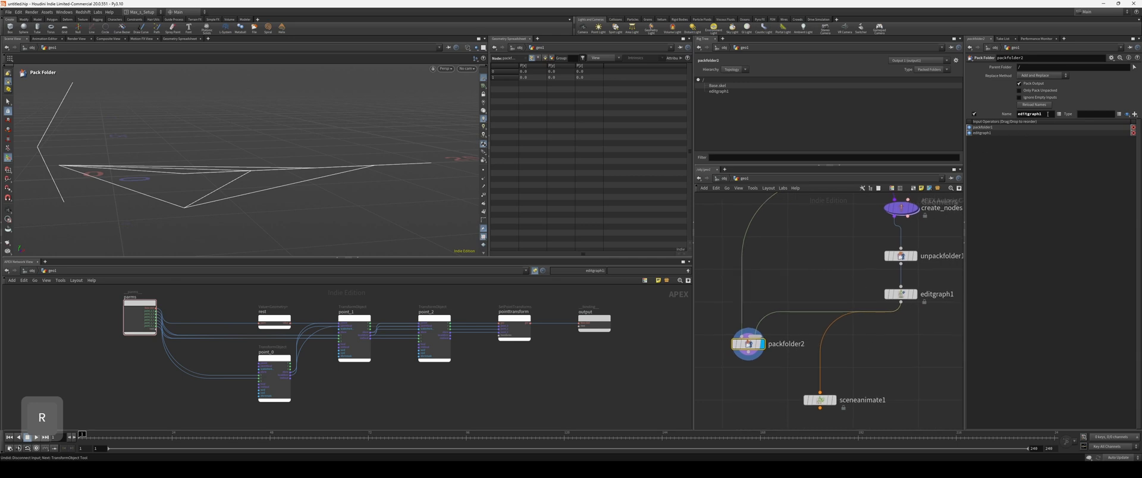
Set the editgraph1 entry of packfolder2 to name Base and type rig, and select Base.rig in the Rig Tree.
{"action": "type", "text": "Base"}
{"action": "key", "text": "Tab"}
{"action": "type", "text": "rig"}
{"action": "key", "text": "Return"}
{"action": "left_click", "coordinate": [727, 85]}
{"action": "left_click", "coordinate": [723, 92]}
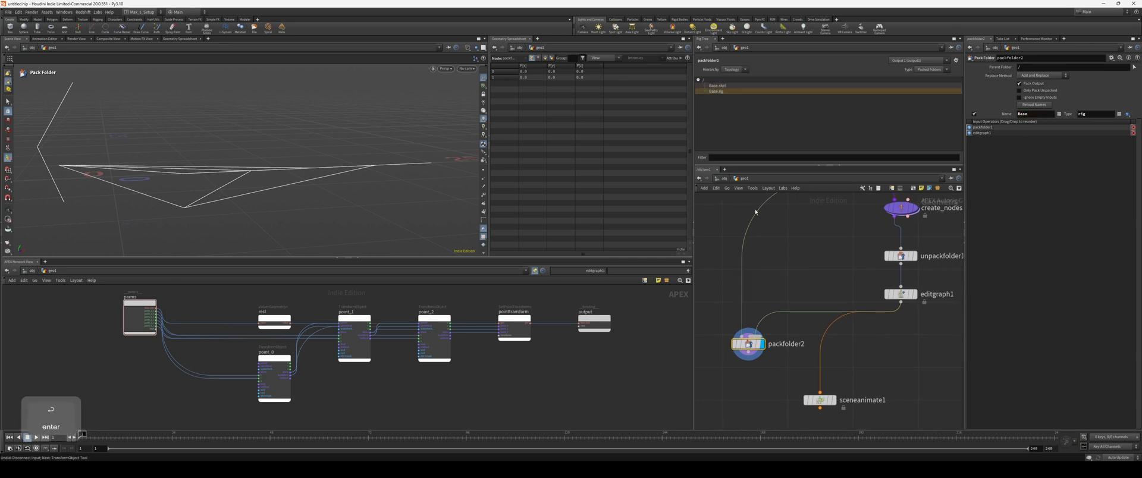
Wire packfolder2 into sceneanimate1, place sceneanimate1 directly beneath it, and display it in the Animate state.
{"action": "middle_click_drag", "start_coordinate": [842, 402], "coordinate": [840, 379]}
{"action": "left_click", "coordinate": [793, 380]}
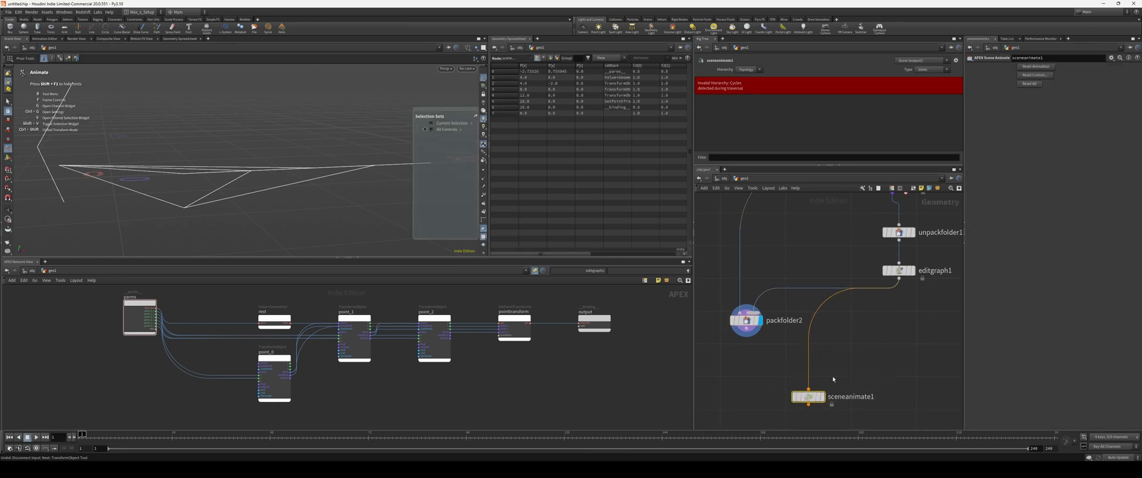
{"action": "left_click_drag", "start_coordinate": [758, 324], "coordinate": [779, 325]}
{"action": "middle_click_drag", "start_coordinate": [854, 328], "coordinate": [841, 331]}
{"action": "left_click_drag", "start_coordinate": [754, 330], "coordinate": [795, 391]}
{"action": "middle_click_drag", "start_coordinate": [749, 399], "coordinate": [749, 373]}
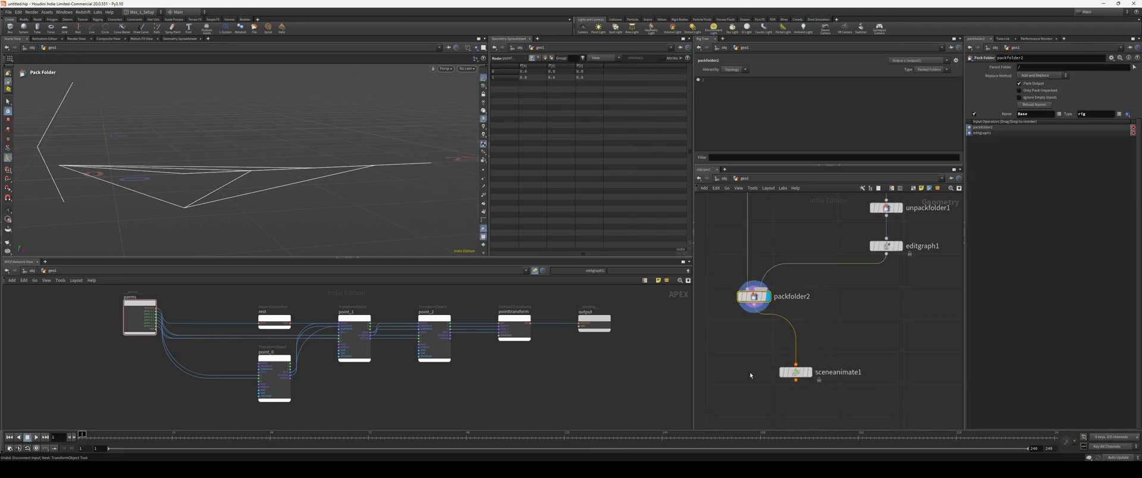
{"action": "mouse_move", "coordinate": [747, 360]}
{"action": "left_mouse_down"}
{"action": "mouse_move", "coordinate": [830, 385]}
{"action": "mouse_move", "coordinate": [759, 373]}
{"action": "left_mouse_up"}
{"action": "left_click", "coordinate": [773, 372]}
{"action": "key", "text": "Return"}
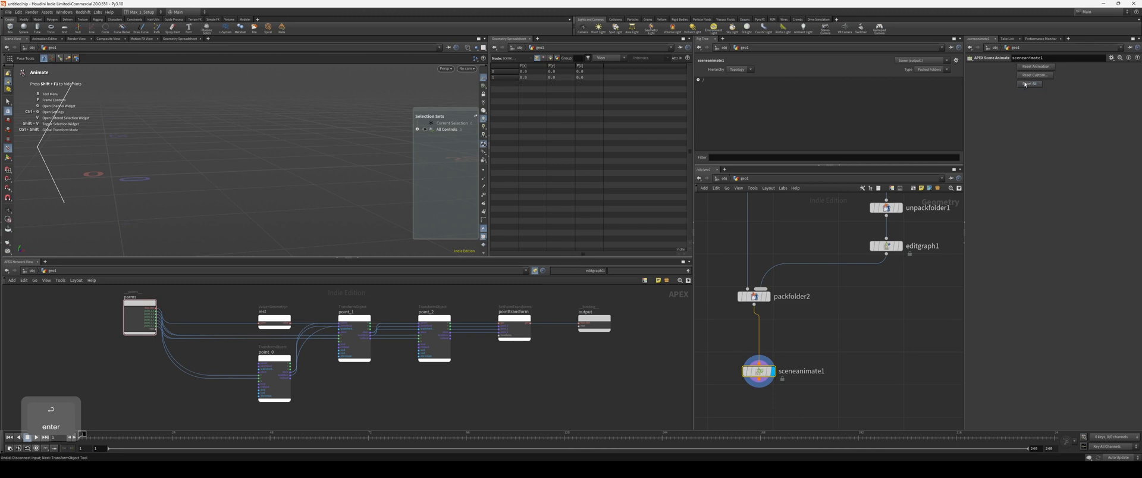
Select the control at the upper end of the skeleton and rotate it to test the rig.
{"action": "middle_click_drag", "start_coordinate": [239, 155], "coordinate": [336, 165], "text": "alt"}
{"action": "right_click_drag", "start_coordinate": [221, 161], "coordinate": [238, 159], "text": "alt"}
{"action": "left_click", "coordinate": [247, 94]}
{"action": "middle_click_drag", "start_coordinate": [248, 95], "coordinate": [255, 112], "text": "alt"}
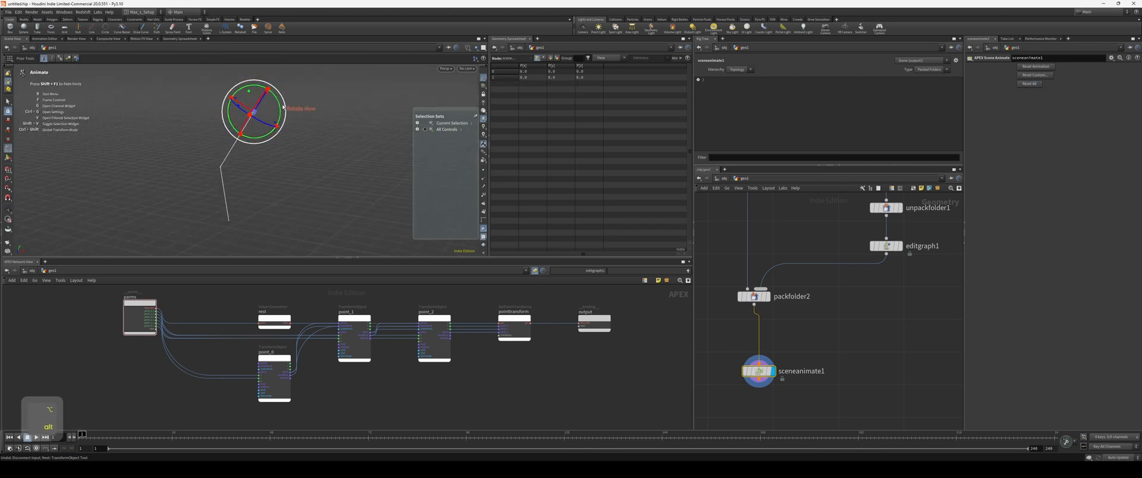
{"action": "left_click_drag", "start_coordinate": [273, 126], "coordinate": [299, 169]}
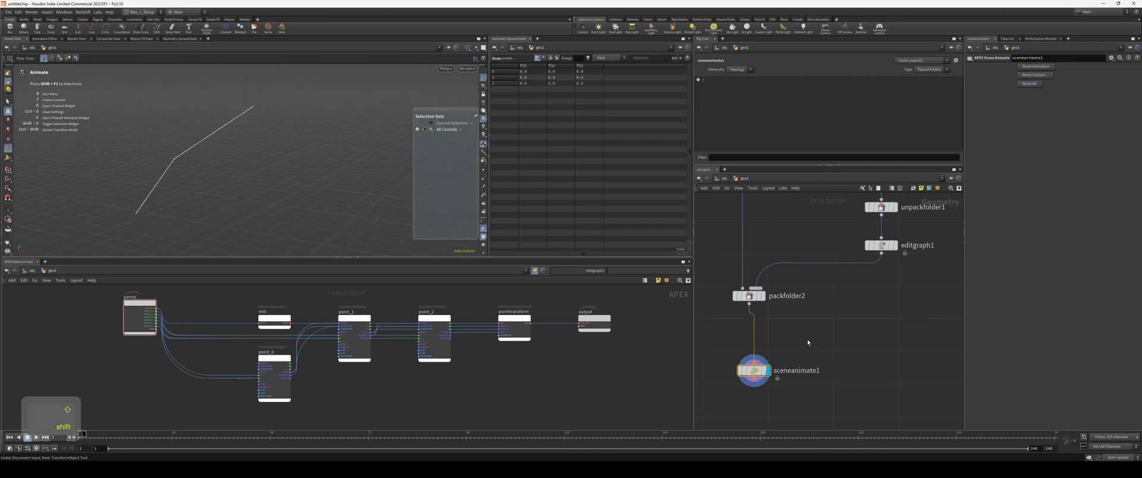
Align skeleton1 with packfolder1 and place the pair above the two branches of the network.
{"action": "scroll", "coordinate": [809, 340], "scroll_direction": "down", "scroll_amount": 4}
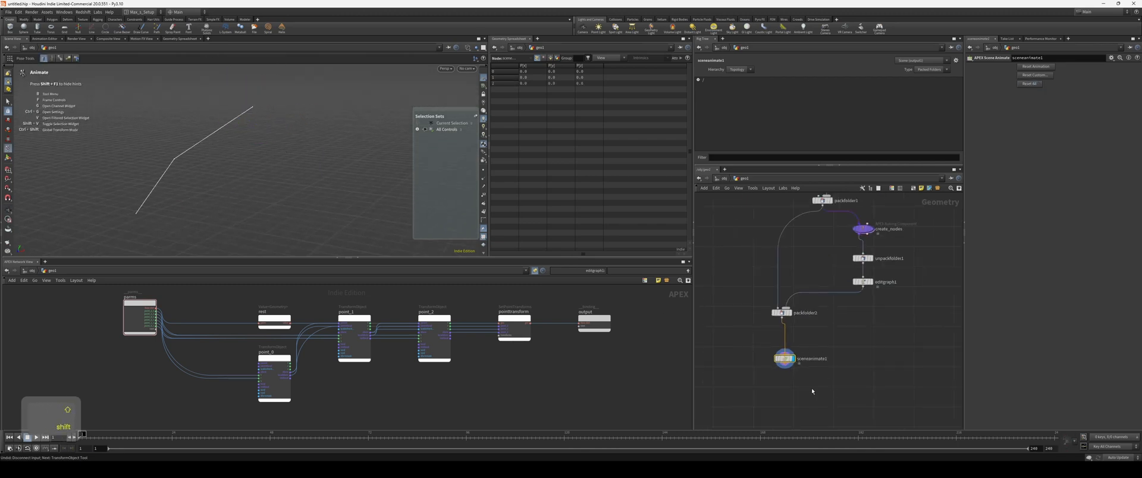
{"action": "key", "text": "h"}
{"action": "left_click_drag", "start_coordinate": [863, 213], "coordinate": [734, 275]}
{"action": "key", "text": "a"}
{"action": "left_click_drag", "start_coordinate": [726, 217], "coordinate": [727, 250]}
{"action": "left_click_drag", "start_coordinate": [725, 215], "coordinate": [792, 225]}
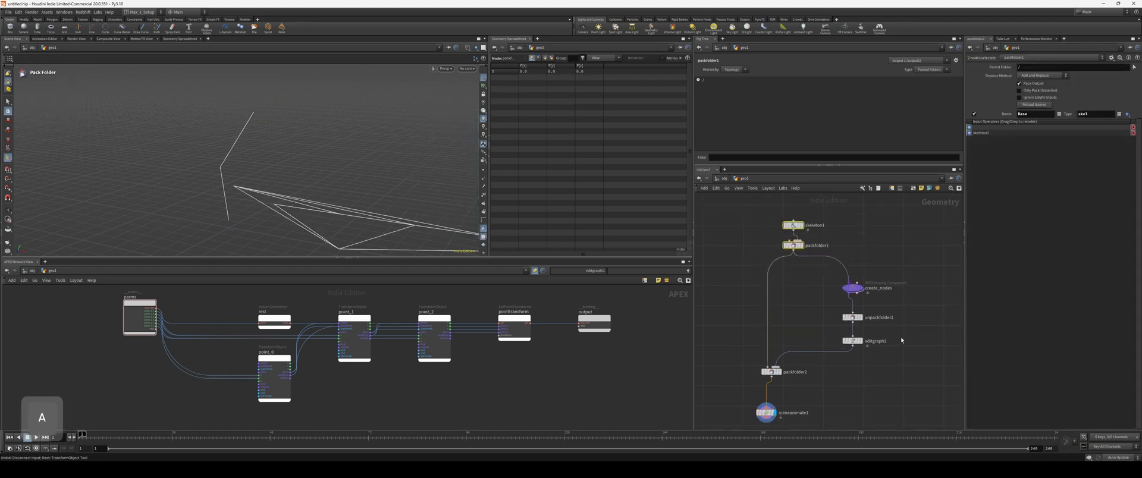
Align packfolder2 and sceneanimate1 vertically below packfolder1, and tidy the spacing of the surrounding nodes.
{"action": "left_click", "coordinate": [901, 341]}
{"action": "middle_click_drag", "start_coordinate": [901, 342], "coordinate": [896, 329]}
{"action": "scroll", "coordinate": [831, 355], "scroll_direction": "up", "scroll_amount": 3}
{"action": "scroll", "coordinate": [825, 401], "scroll_direction": "down", "scroll_amount": 1}
{"action": "left_click_drag", "start_coordinate": [821, 421], "coordinate": [736, 357]}
{"action": "left_click_drag", "start_coordinate": [759, 366], "coordinate": [778, 358]}
{"action": "left_click", "coordinate": [763, 391]}
{"action": "left_click_drag", "start_coordinate": [772, 405], "coordinate": [779, 402]}
{"action": "left_click", "coordinate": [853, 329]}
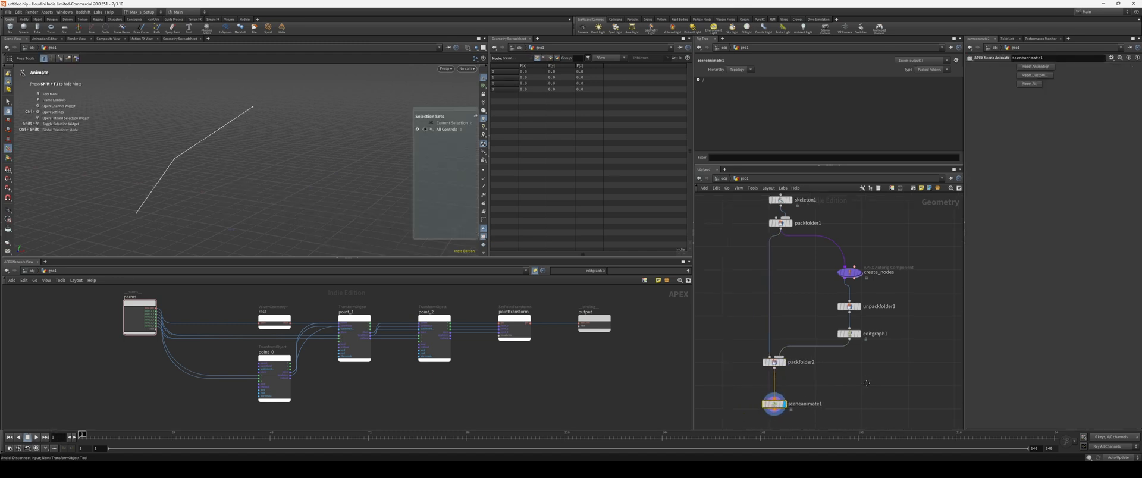
{"action": "key", "text": "r"}
{"action": "left_click_drag", "start_coordinate": [841, 376], "coordinate": [742, 411]}
{"action": "key", "text": "r"}
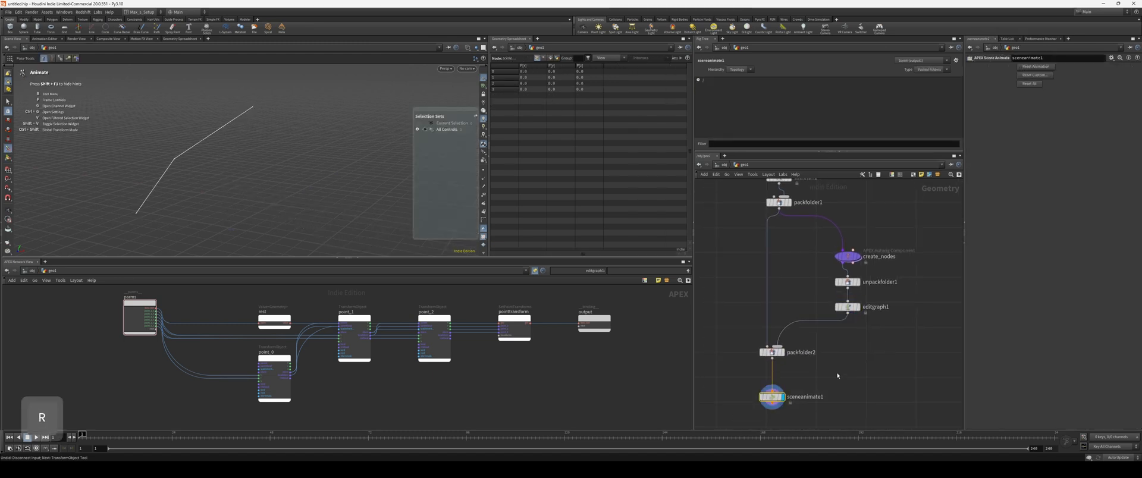
Select editgraph1 to examine its graph in the APEX network view.
{"action": "scroll", "coordinate": [876, 355], "scroll_direction": "down", "scroll_amount": 2}
{"action": "left_click", "coordinate": [869, 308]}
{"action": "key", "text": "r"}
{"action": "scroll", "coordinate": [876, 320], "scroll_direction": "up", "scroll_amount": 2}
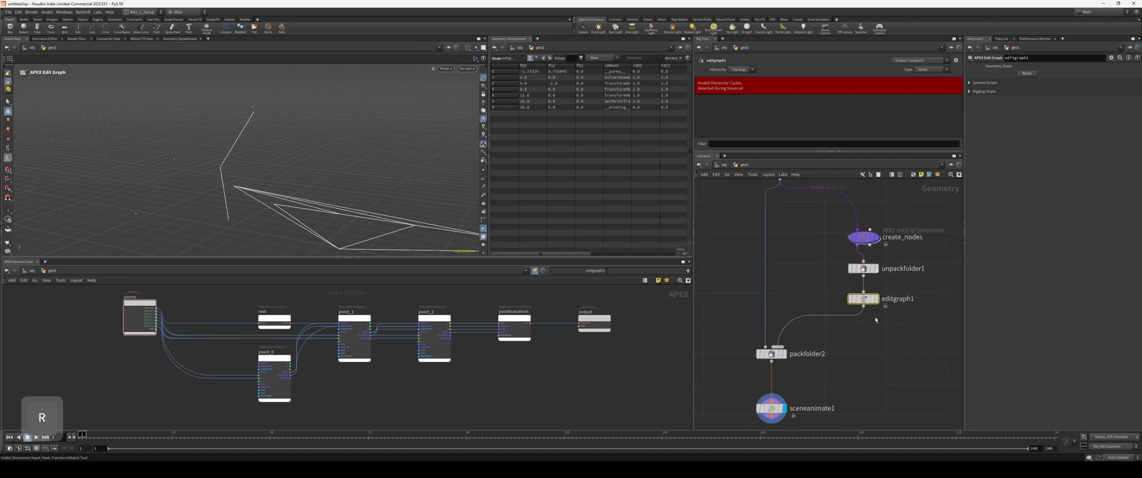
{"action": "middle_click_drag", "start_coordinate": [894, 307], "coordinate": [879, 308]}
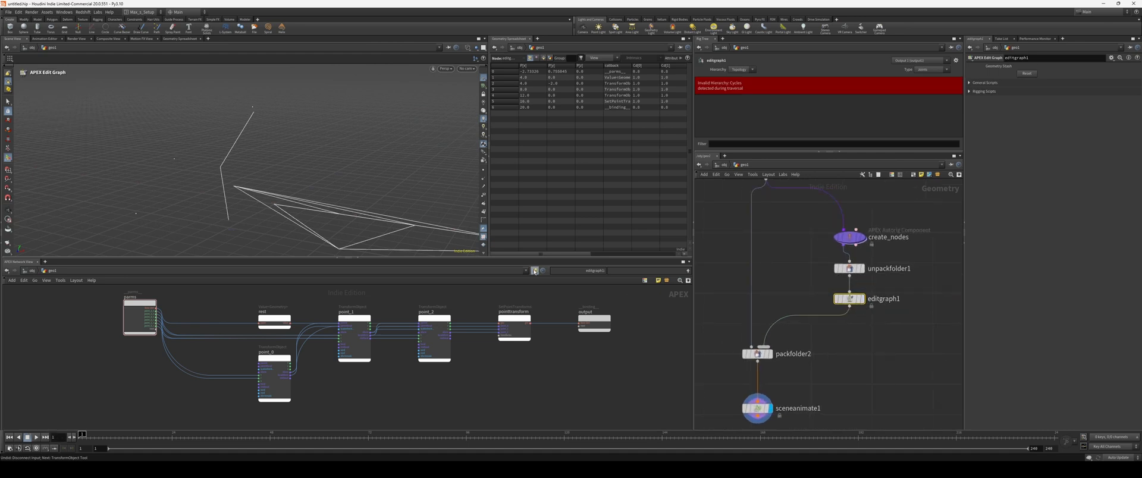
{"action": "key", "text": "r"}
Reselect sceneanimate1 and rotate the control at the upper end of the skeleton again.
{"action": "middle_click_drag", "start_coordinate": [883, 333], "coordinate": [906, 312]}
{"action": "scroll", "coordinate": [539, 356], "scroll_direction": "up", "scroll_amount": 1}
{"action": "left_click_drag", "start_coordinate": [865, 370], "coordinate": [743, 412]}
{"action": "key", "text": "r"}
{"action": "middle_click_drag", "start_coordinate": [848, 375], "coordinate": [869, 363]}
{"action": "scroll", "coordinate": [861, 353], "scroll_direction": "up", "scroll_amount": 1}
{"action": "left_click", "coordinate": [253, 108]}
{"action": "left_click_drag", "start_coordinate": [265, 117], "coordinate": [309, 126]}
{"action": "left_click", "coordinate": [311, 130]}
{"action": "middle_click_drag", "start_coordinate": [904, 306], "coordinate": [862, 334]}
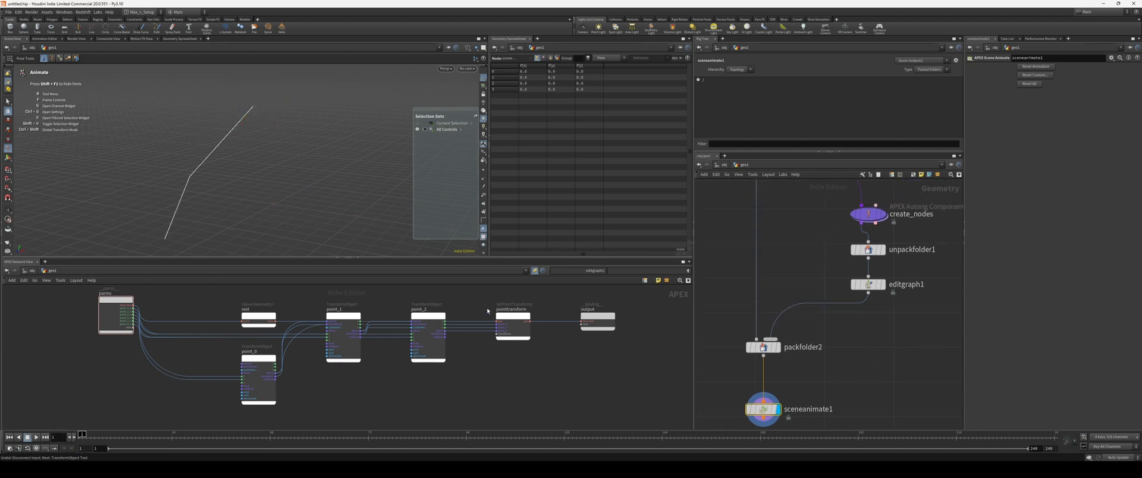
{"action": "scroll", "coordinate": [481, 356], "scroll_direction": "down", "scroll_amount": 1}
{"action": "mouse_move", "coordinate": [311, 190]}
{"action": "left_mouse_down", "text": "alt"}
{"action": "mouse_move", "coordinate": [316, 206]}
{"action": "mouse_move", "coordinate": [300, 191]}
{"action": "left_mouse_up", "text": "alt"}
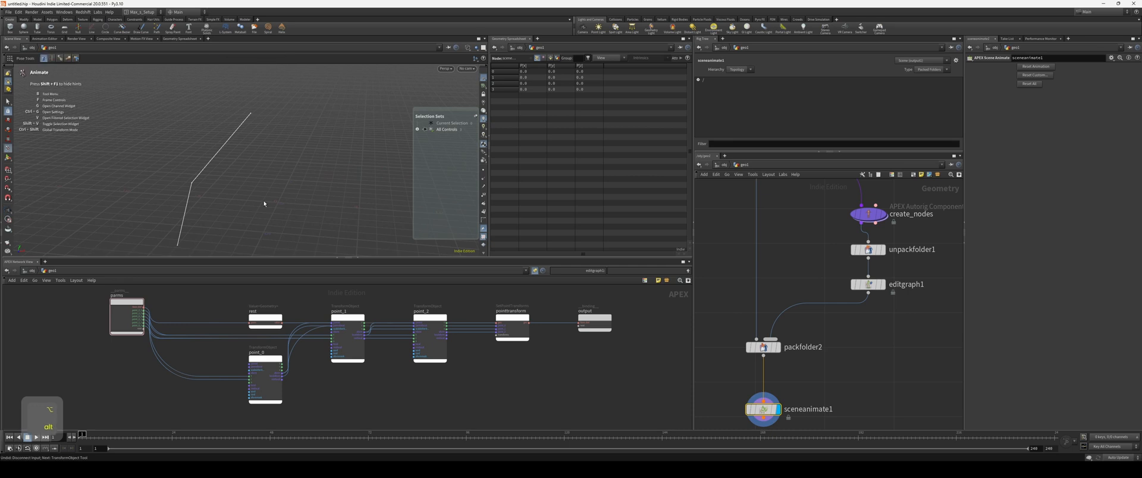
{"action": "left_click_drag", "start_coordinate": [265, 204], "coordinate": [275, 100], "text": "alt"}
{"action": "middle_click_drag", "start_coordinate": [191, 400], "coordinate": [174, 376]}
{"action": "key", "text": "Tab"}
{"action": "type", "text": "tran"}
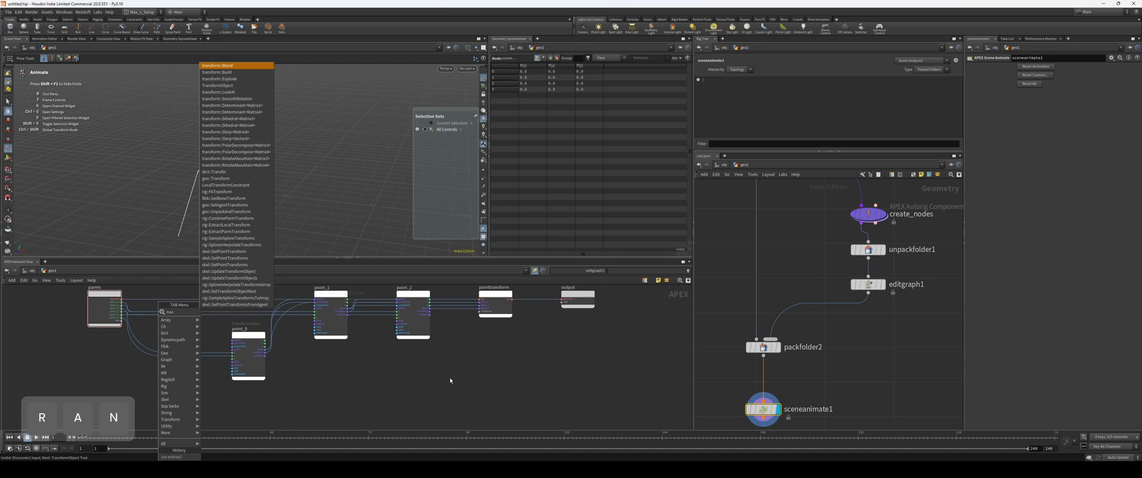
{"action": "key", "text": "Escape"}
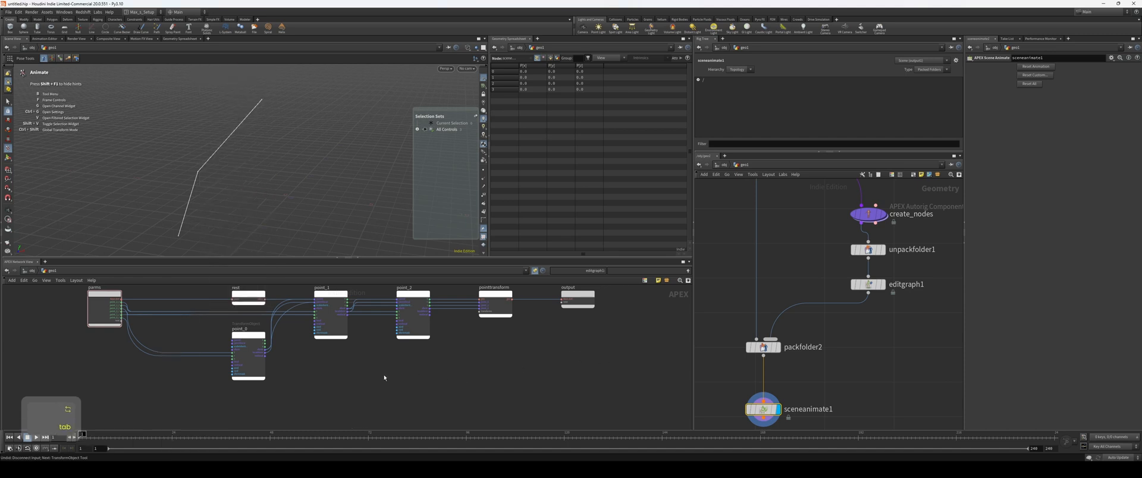
Lay out the APEX graph and add a TransformObject node below point_0.
{"action": "key", "text": "l"}
{"action": "key", "text": "Tab"}
{"action": "type", "text": "transform"}
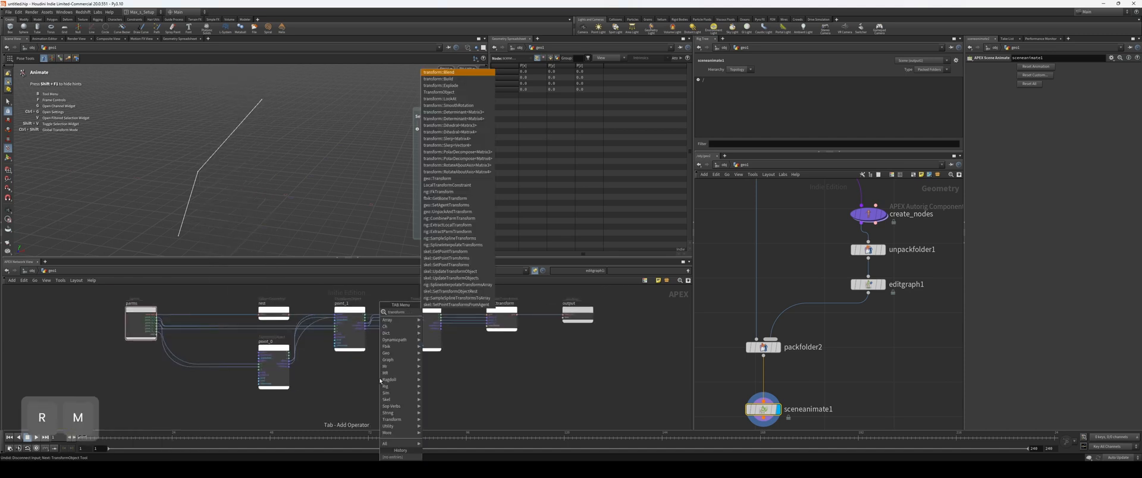
{"action": "key", "text": "Down"}
{"action": "key", "text": "Down"}
{"action": "key", "text": "Down"}
{"action": "key", "text": "Return"}
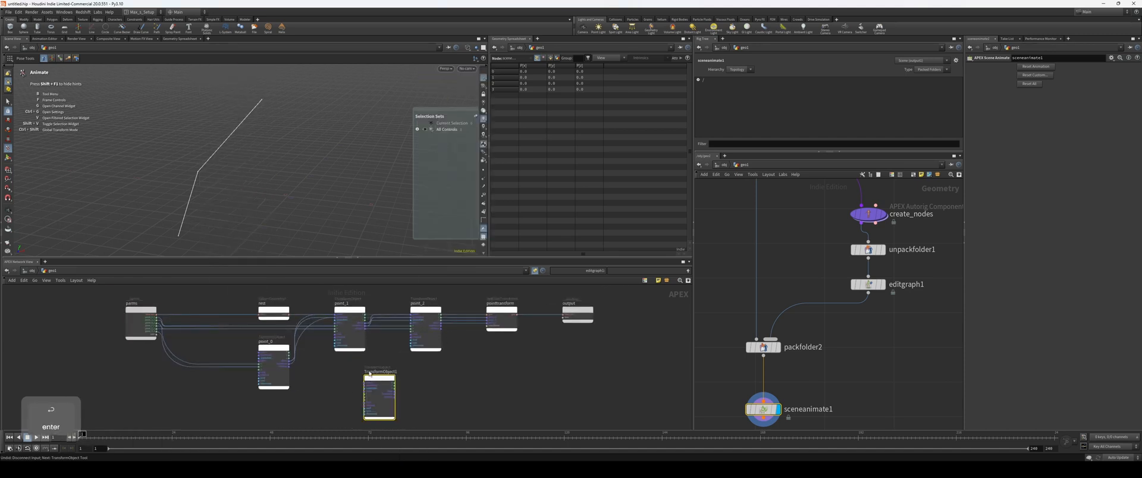
{"action": "left_click", "coordinate": [277, 390]}
Colour the new TransformObject node red.
{"action": "scroll", "coordinate": [370, 384], "scroll_direction": "up", "scroll_amount": 2}
{"action": "key", "text": "c"}
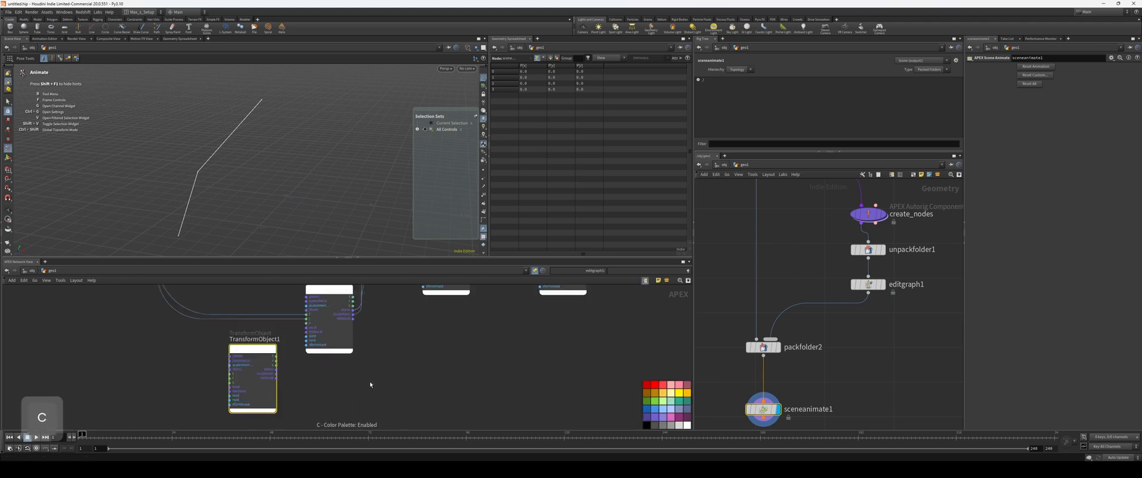
{"action": "left_click", "coordinate": [651, 388]}
{"action": "key", "text": "c"}
{"action": "key", "text": "h"}
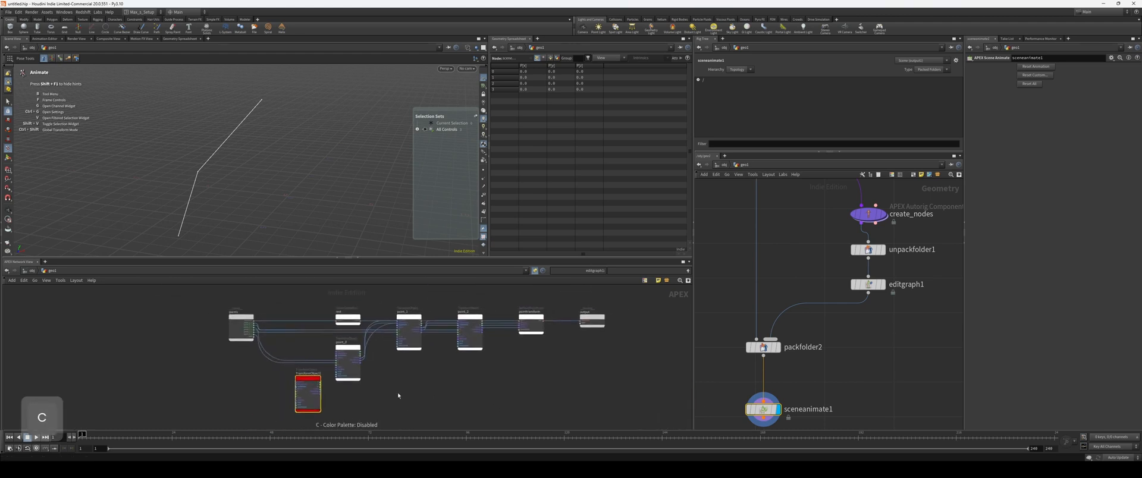
Rename the red TransformObject node as parent.
{"action": "key", "text": "f"}
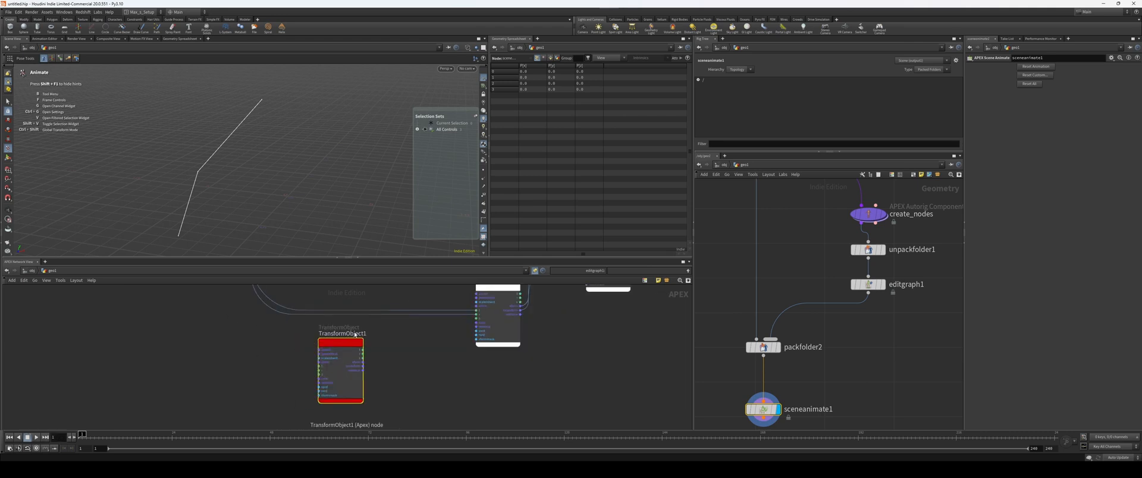
{"action": "double_click", "coordinate": [355, 334]}
{"action": "type", "text": "parent"}
{"action": "key", "text": "Return"}
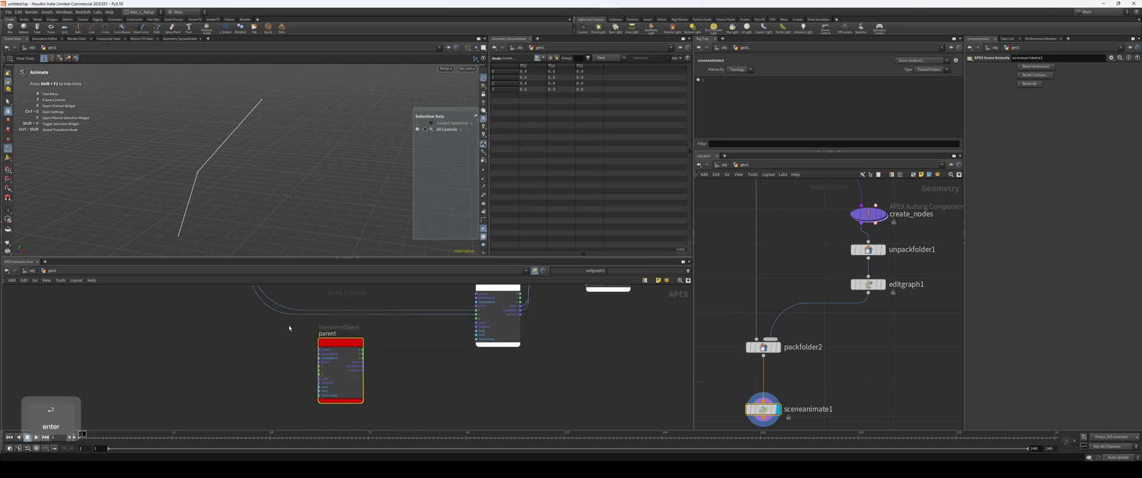
Examine how point_0 and point_1 are wired together, along with the inputs and outputs of the parent node.
{"action": "scroll", "coordinate": [288, 325], "scroll_direction": "down", "scroll_amount": 2}
{"action": "middle_click_drag", "start_coordinate": [344, 361], "coordinate": [238, 339]}
{"action": "scroll", "coordinate": [249, 344], "scroll_direction": "up", "scroll_amount": 3}
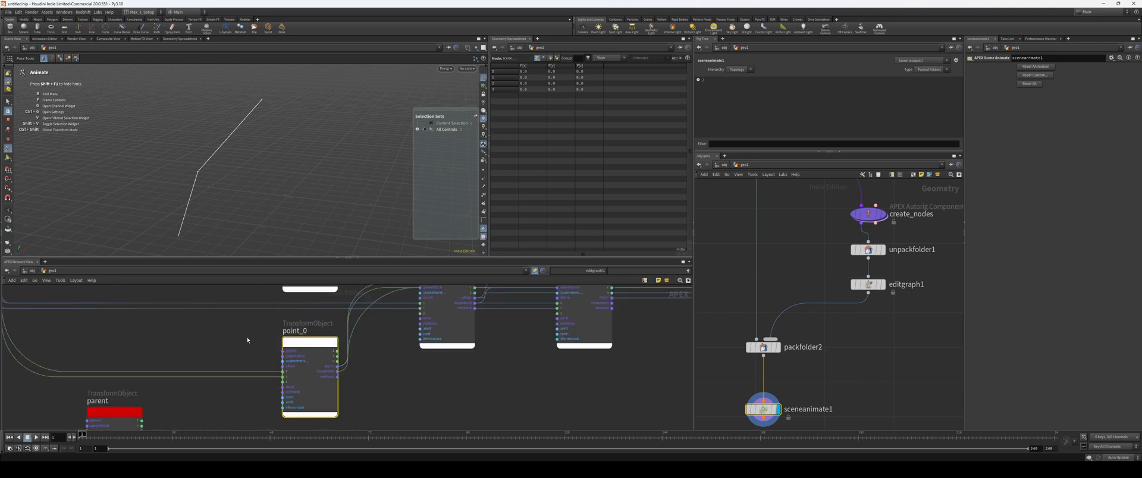
{"action": "scroll", "coordinate": [236, 339], "scroll_direction": "down", "scroll_amount": 1}
{"action": "left_click", "coordinate": [301, 343]}
{"action": "left_click_drag", "start_coordinate": [277, 166], "coordinate": [319, 138], "text": "alt"}
{"action": "left_click_drag", "start_coordinate": [296, 94], "coordinate": [320, 204], "text": "alt"}
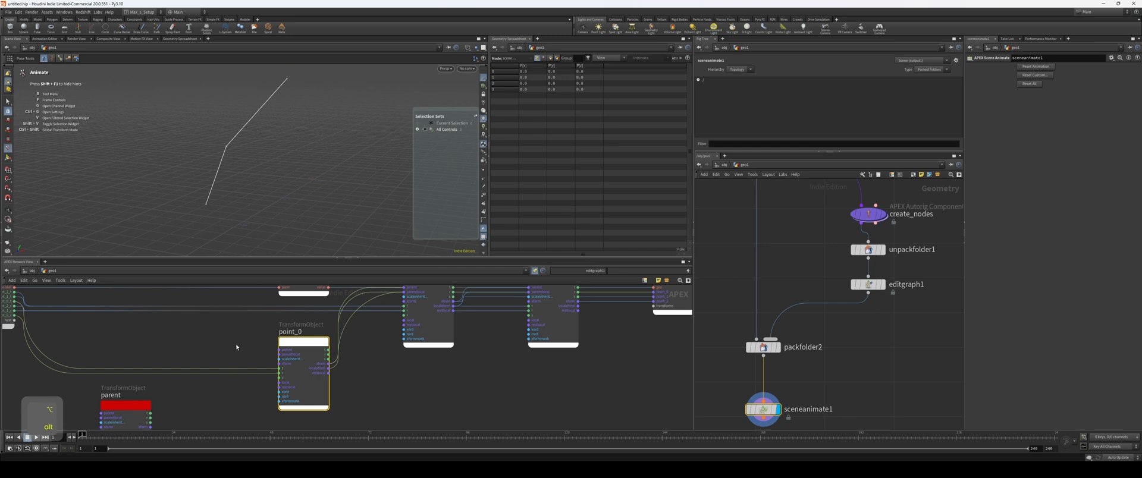
{"action": "middle_click_drag", "start_coordinate": [206, 399], "coordinate": [236, 359], "text": "alt"}
{"action": "left_click", "coordinate": [148, 374]}
{"action": "right_click_drag", "start_coordinate": [213, 372], "coordinate": [264, 292], "text": "alt"}
{"action": "middle_click_drag", "start_coordinate": [293, 126], "coordinate": [321, 136], "text": "alt"}
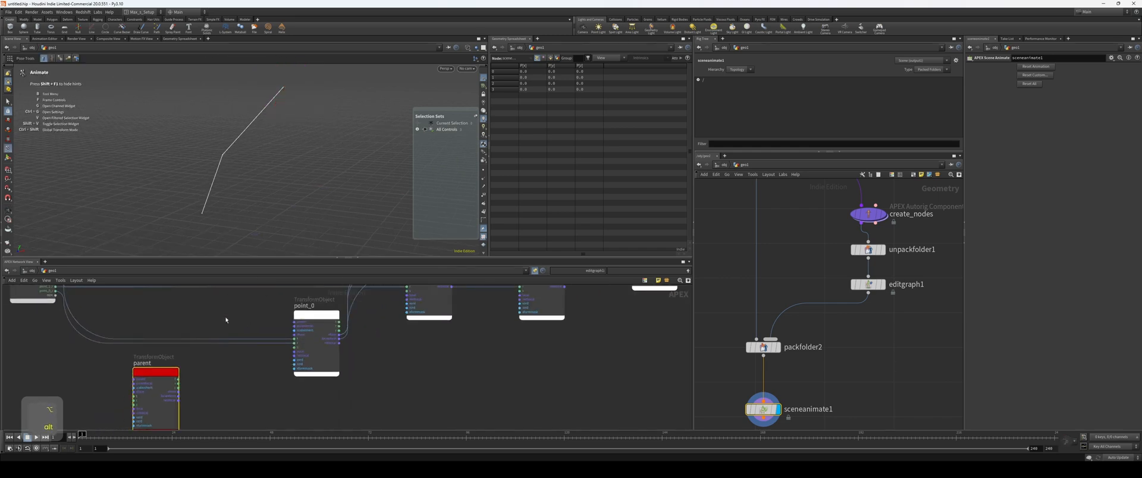
{"action": "right_click_drag", "start_coordinate": [224, 333], "coordinate": [217, 404], "text": "alt"}
{"action": "middle_click_drag", "start_coordinate": [217, 404], "coordinate": [165, 414], "text": "alt"}
{"action": "key", "text": "Escape"}
{"action": "scroll", "coordinate": [311, 366], "scroll_direction": "up", "scroll_amount": 2}
{"action": "middle_click_drag", "start_coordinate": [312, 366], "coordinate": [292, 383]}
{"action": "left_click_drag", "start_coordinate": [192, 336], "coordinate": [170, 331]}
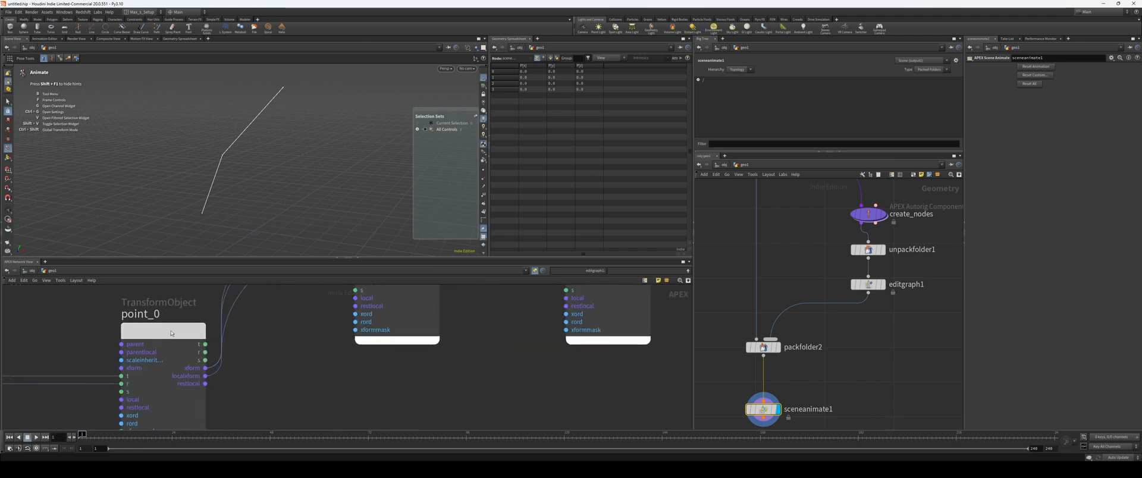
{"action": "scroll", "coordinate": [273, 345], "scroll_direction": "down", "scroll_amount": 2}
{"action": "middle_click_drag", "start_coordinate": [274, 345], "coordinate": [263, 376]}
{"action": "left_click_drag", "start_coordinate": [356, 294], "coordinate": [368, 315]}
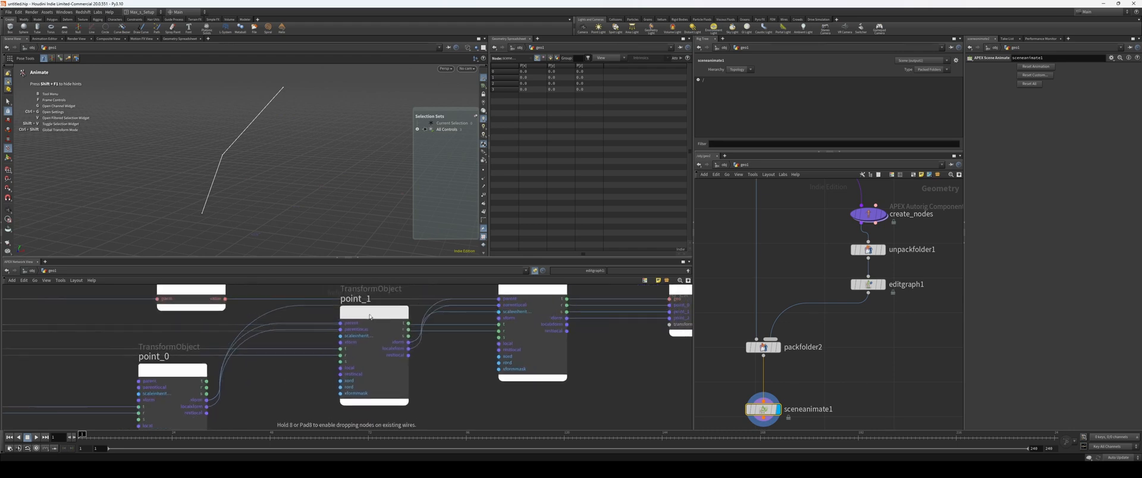
{"action": "middle_click_drag", "start_coordinate": [220, 401], "coordinate": [227, 394]}
{"action": "middle_click_drag", "start_coordinate": [275, 371], "coordinate": [321, 335]}
{"action": "middle_click_drag", "start_coordinate": [293, 379], "coordinate": [268, 406]}
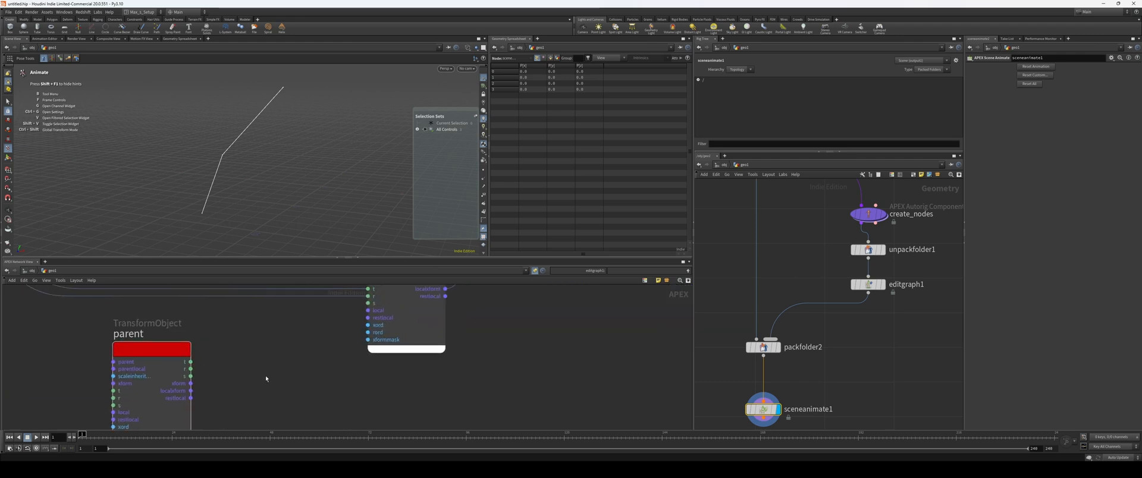
{"action": "scroll", "coordinate": [266, 378], "scroll_direction": "down", "scroll_amount": 1}
{"action": "middle_click_drag", "start_coordinate": [275, 368], "coordinate": [240, 397]}
{"action": "middle_click_drag", "start_coordinate": [487, 327], "coordinate": [349, 397]}
{"action": "scroll", "coordinate": [320, 376], "scroll_direction": "down", "scroll_amount": 1}
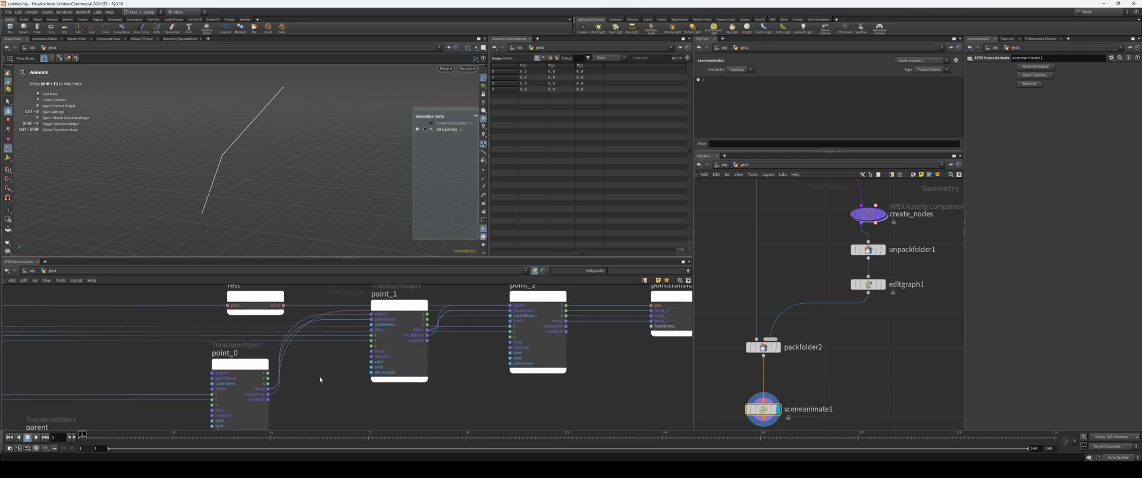
{"action": "middle_click_drag", "start_coordinate": [283, 390], "coordinate": [381, 340]}
{"action": "scroll", "coordinate": [244, 382], "scroll_direction": "up", "scroll_amount": 1}
{"action": "middle_click_drag", "start_coordinate": [244, 381], "coordinate": [276, 355]}
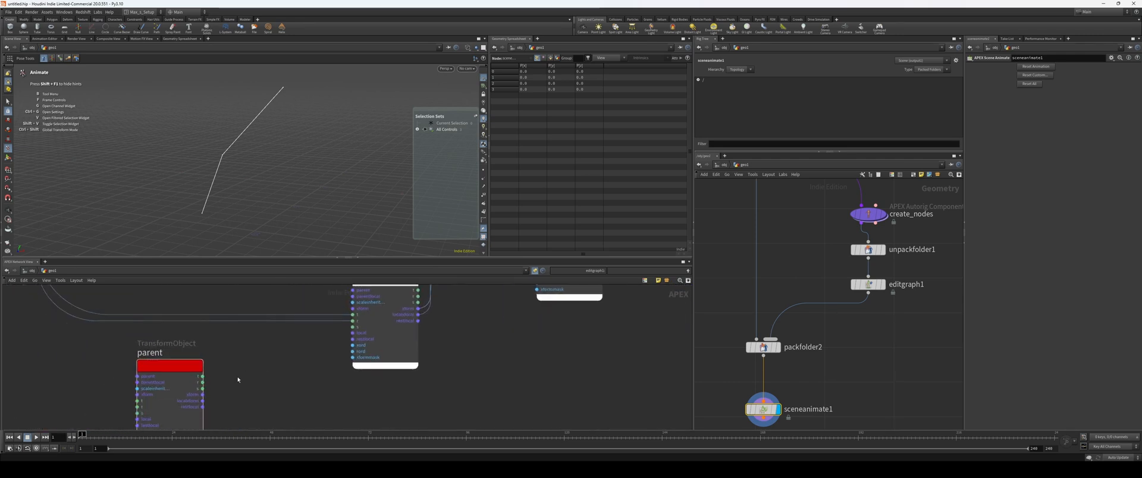
Connect the xform output of the parent node to the parent input of point_0.
{"action": "left_click", "coordinate": [201, 395]}
{"action": "middle_click_drag", "start_coordinate": [202, 395], "coordinate": [169, 429]}
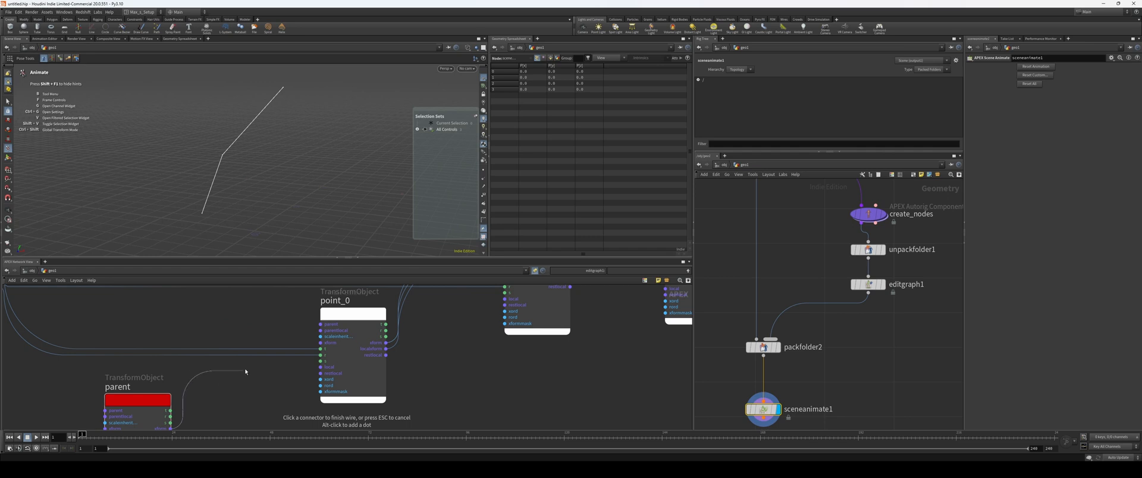
{"action": "left_click", "coordinate": [319, 324]}
Reset all on sceneanimate1 and view the skeleton from a slightly different angle.
{"action": "scroll", "coordinate": [363, 307], "scroll_direction": "down", "scroll_amount": 2}
{"action": "middle_click_drag", "start_coordinate": [909, 295], "coordinate": [910, 290]}
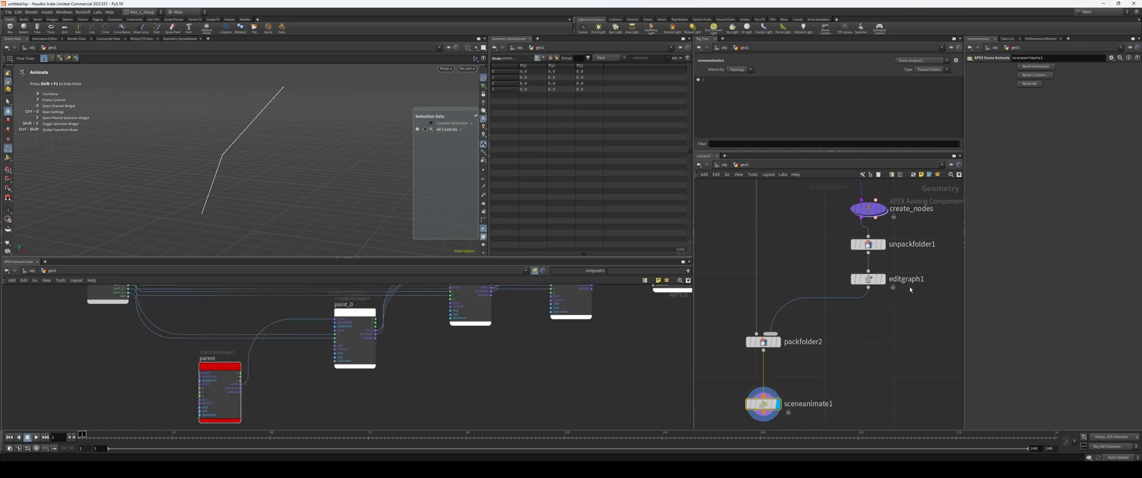
{"action": "left_click", "coordinate": [1040, 82]}
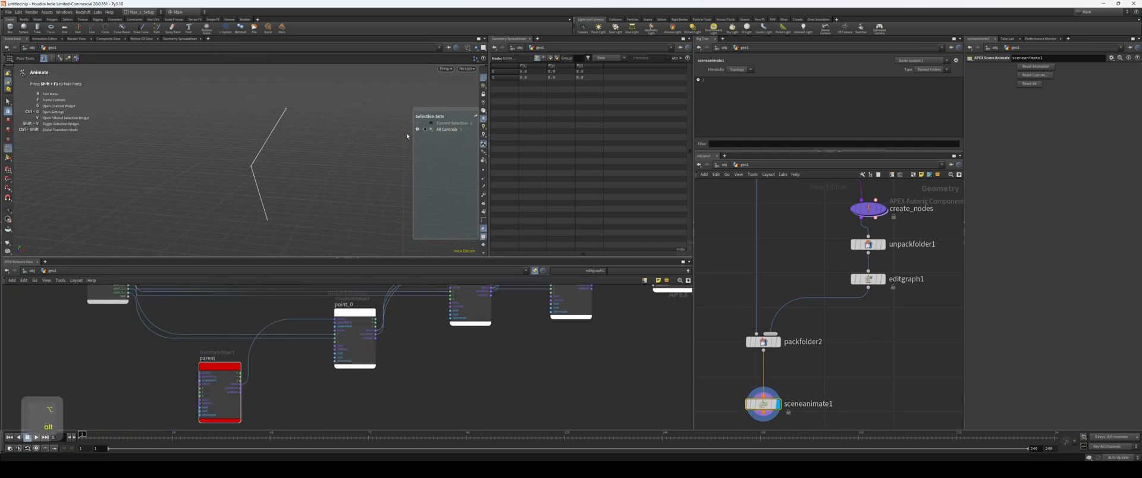
{"action": "key", "text": "shift"}
{"action": "left_click_drag", "start_coordinate": [336, 170], "coordinate": [314, 171], "text": "alt"}
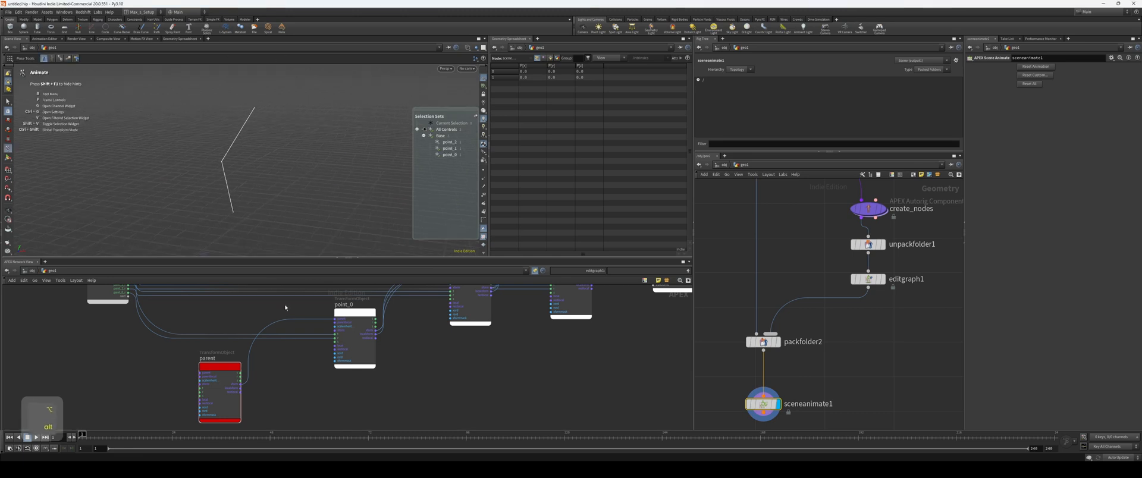
Examine the inputs and outputs of the red parent node up close.
{"action": "mouse_move", "coordinate": [301, 354]}
{"action": "middle_mouse_down"}
{"action": "mouse_move", "coordinate": [285, 361]}
{"action": "mouse_move", "coordinate": [302, 346]}
{"action": "middle_mouse_up"}
{"action": "scroll", "coordinate": [174, 365], "scroll_direction": "up", "scroll_amount": 4}
{"action": "scroll", "coordinate": [177, 365], "scroll_direction": "down", "scroll_amount": 4}
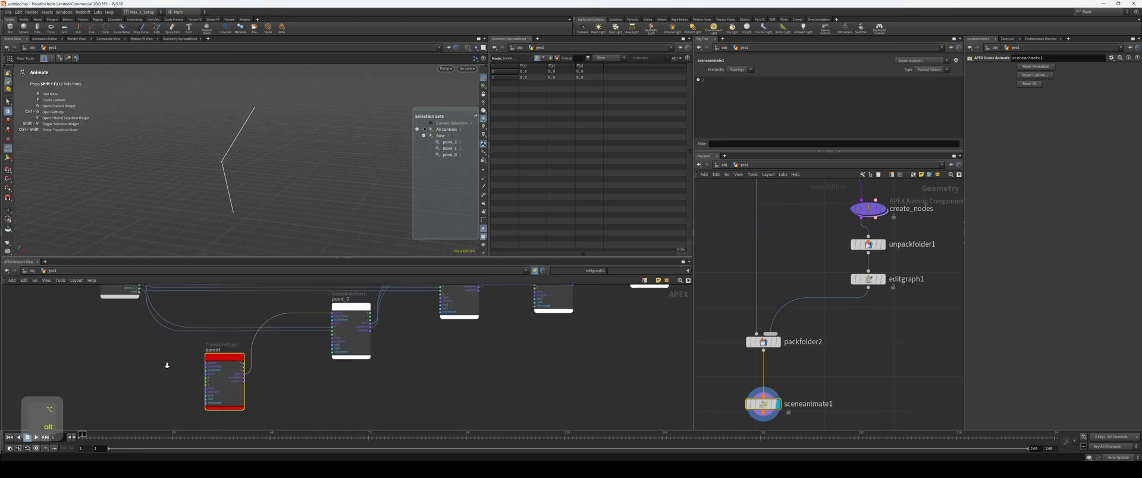
{"action": "left_click_drag", "start_coordinate": [212, 358], "coordinate": [212, 359]}
{"action": "scroll", "coordinate": [211, 359], "scroll_direction": "up", "scroll_amount": 2}
{"action": "middle_click_drag", "start_coordinate": [214, 356], "coordinate": [204, 391]}
{"action": "scroll", "coordinate": [232, 364], "scroll_direction": "up", "scroll_amount": 2}
{"action": "middle_click_drag", "start_coordinate": [233, 363], "coordinate": [234, 330]}
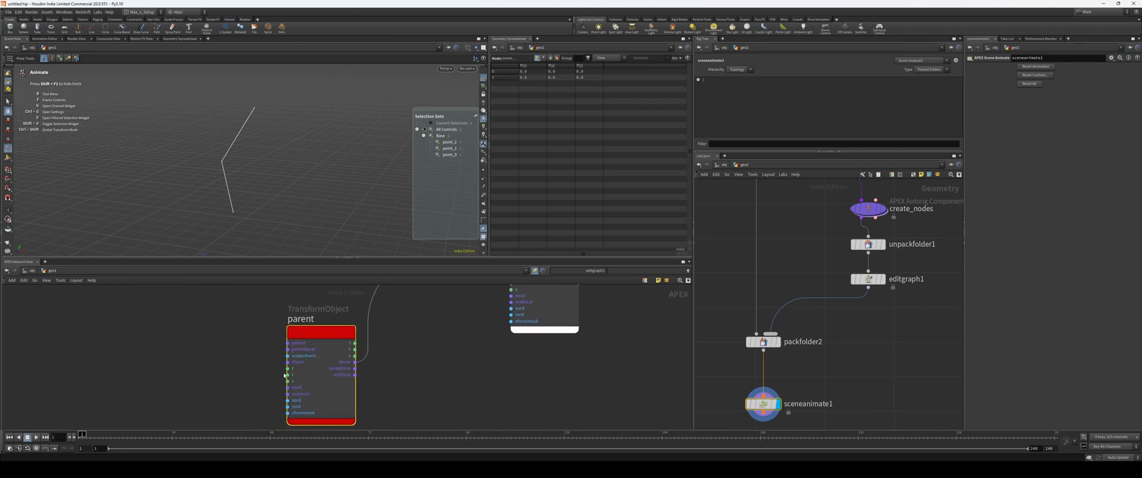
{"action": "middle_click_drag", "start_coordinate": [266, 373], "coordinate": [281, 381]}
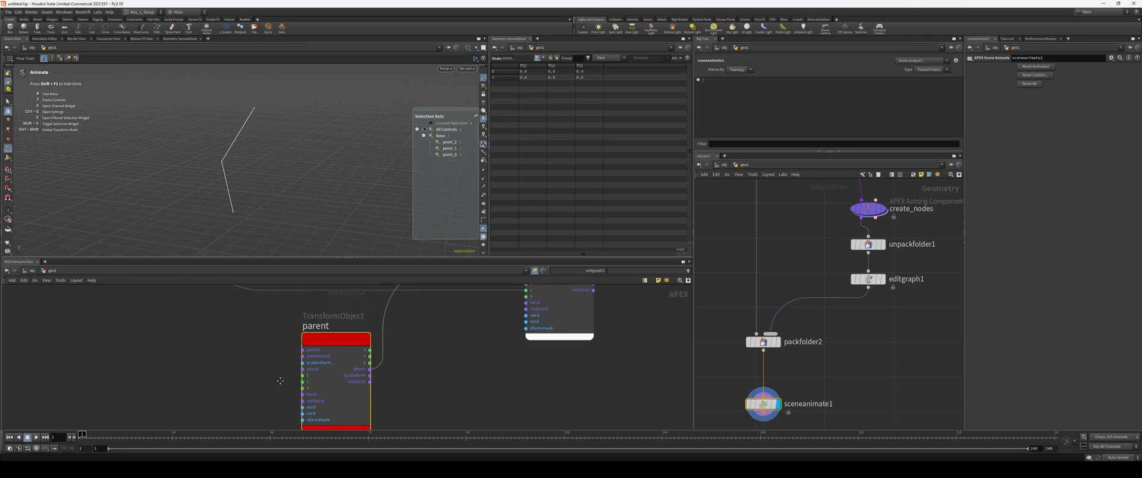
{"action": "scroll", "coordinate": [283, 381], "scroll_direction": "down", "scroll_amount": 1}
Enlarge the APEX network view and move the parms node down, closer to the parent node.
{"action": "left_click_drag", "start_coordinate": [321, 257], "coordinate": [324, 226]}
{"action": "middle_click_drag", "start_coordinate": [331, 327], "coordinate": [345, 329]}
{"action": "middle_click_drag", "start_coordinate": [244, 329], "coordinate": [290, 340]}
{"action": "scroll", "coordinate": [322, 344], "scroll_direction": "down", "scroll_amount": 1}
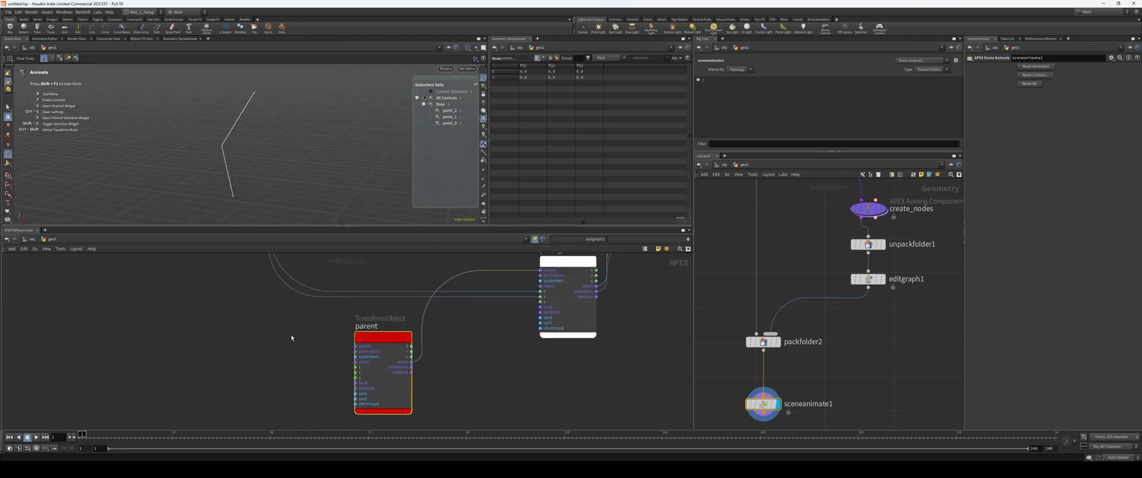
{"action": "scroll", "coordinate": [321, 334], "scroll_direction": "down", "scroll_amount": 2}
{"action": "middle_click_drag", "start_coordinate": [325, 333], "coordinate": [358, 374]}
{"action": "left_click_drag", "start_coordinate": [293, 264], "coordinate": [253, 341]}
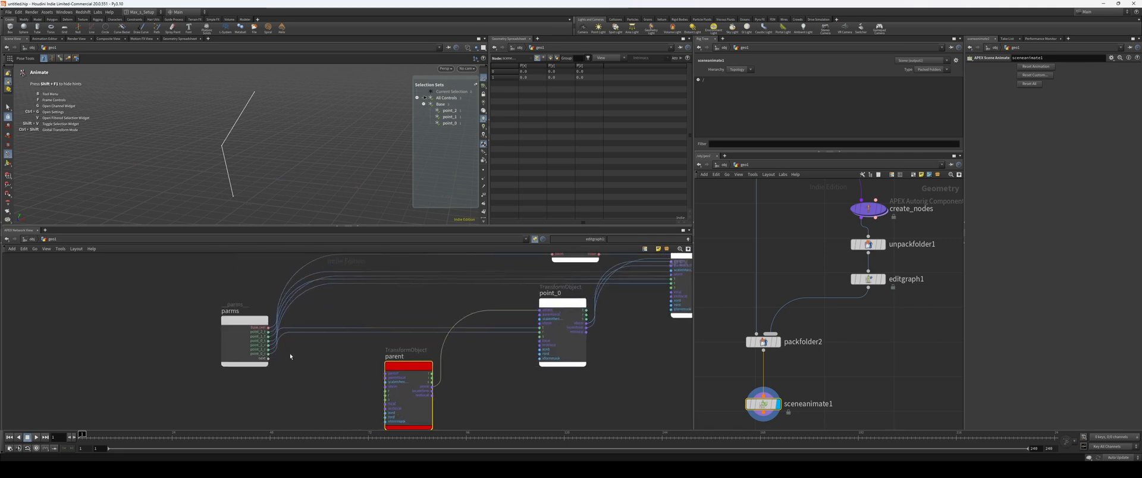
{"action": "scroll", "coordinate": [249, 354], "scroll_direction": "up", "scroll_amount": 2}
{"action": "middle_click_drag", "start_coordinate": [231, 321], "coordinate": [234, 318]}
{"action": "mouse_move", "coordinate": [217, 299]}
{"action": "left_mouse_down"}
{"action": "mouse_move", "coordinate": [229, 292]}
{"action": "mouse_move", "coordinate": [200, 293]}
{"action": "left_mouse_up"}
{"action": "key", "text": "ctrl+z"}
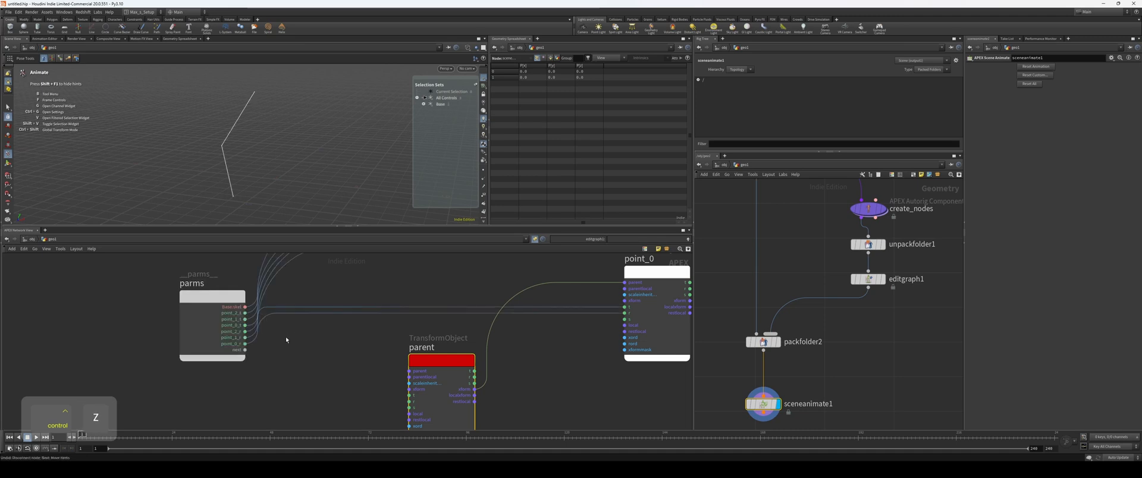
Connect the next output of parms to the parent node's t input, and cut that wire again.
{"action": "middle_click_drag", "start_coordinate": [295, 348], "coordinate": [256, 319]}
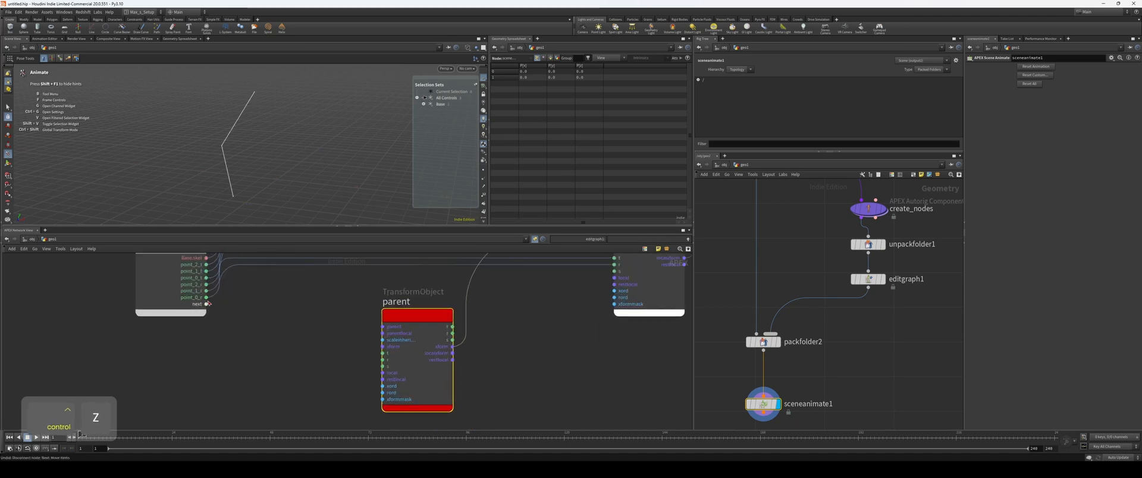
{"action": "left_click_drag", "start_coordinate": [206, 304], "coordinate": [272, 314]}
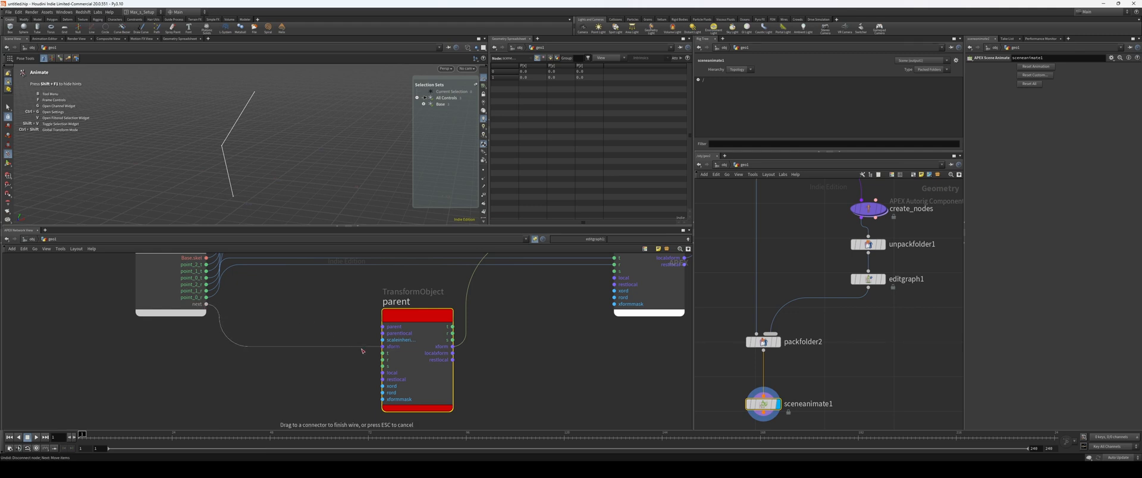
{"action": "left_click_drag", "start_coordinate": [362, 351], "coordinate": [369, 358]}
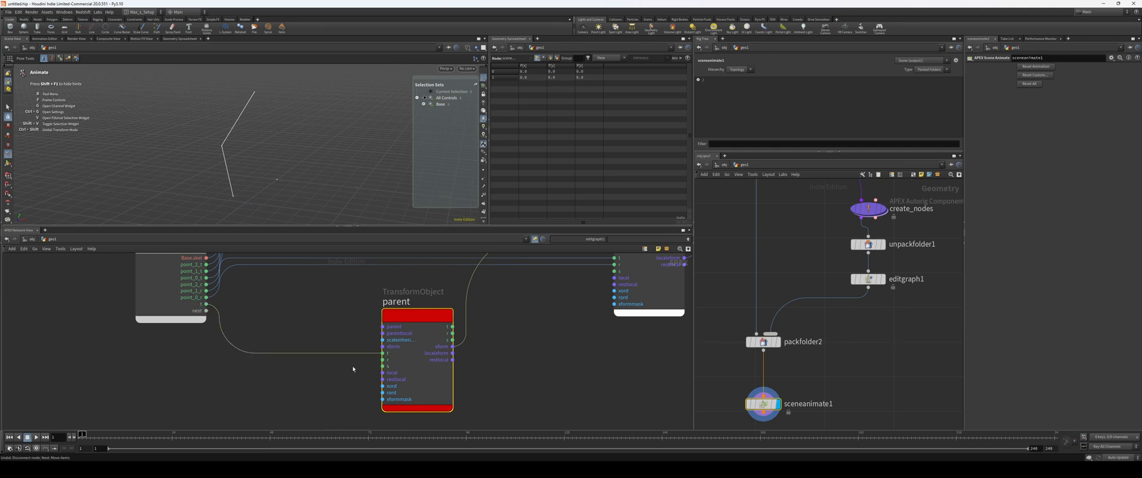
{"action": "left_click_drag", "start_coordinate": [281, 182], "coordinate": [295, 166], "text": "alt"}
{"action": "key", "text": "y"}
{"action": "left_click_drag", "start_coordinate": [326, 337], "coordinate": [296, 369]}
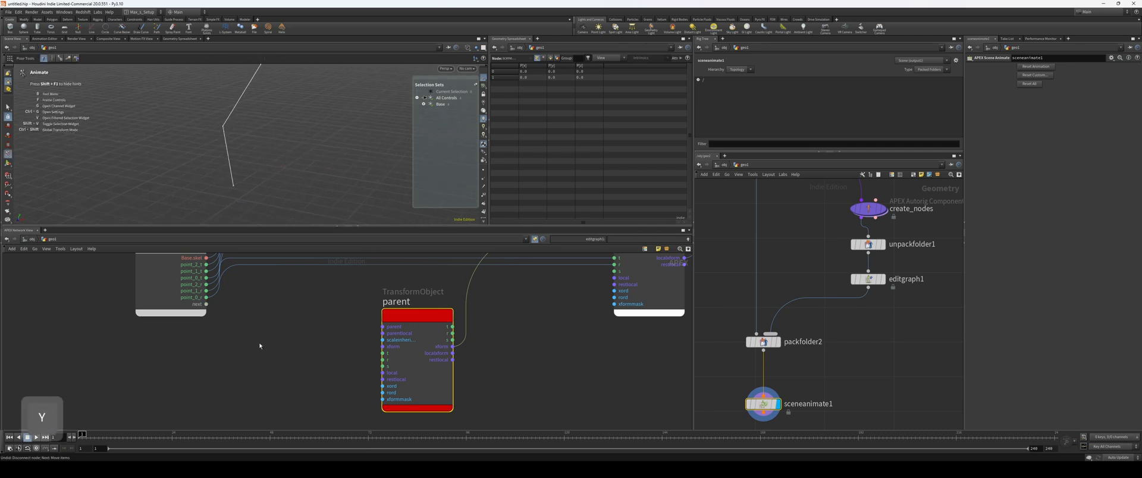
Reconnect the next output of parms to the parent node's t input and select the parent control in the viewport.
{"action": "left_click_drag", "start_coordinate": [206, 304], "coordinate": [383, 353]}
{"action": "mouse_move", "coordinate": [348, 173]}
{"action": "left_mouse_down", "text": "alt"}
{"action": "mouse_move", "coordinate": [369, 177]}
{"action": "mouse_move", "coordinate": [334, 182]}
{"action": "left_mouse_up", "text": "alt"}
{"action": "left_click", "coordinate": [278, 173]}
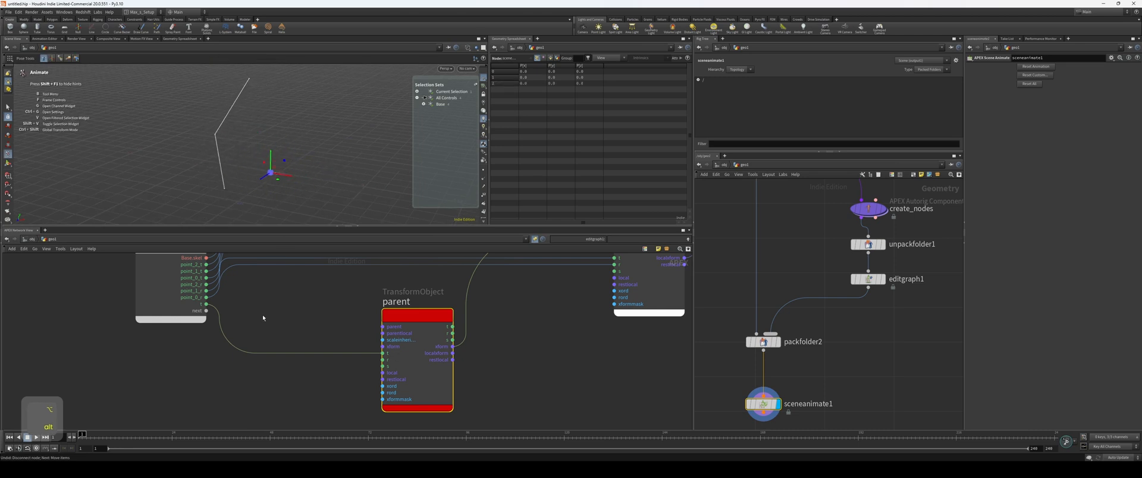
Connect new parms outputs to the parent node's r and s inputs, trying the parent control in the viewport.
{"action": "left_click_drag", "start_coordinate": [207, 310], "coordinate": [382, 360]}
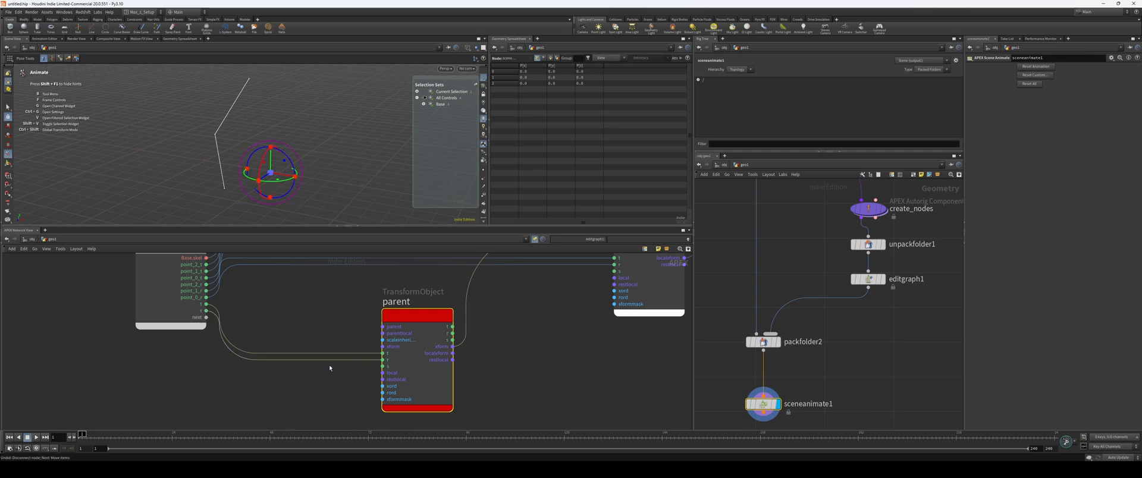
{"action": "left_click_drag", "start_coordinate": [280, 162], "coordinate": [300, 205]}
{"action": "left_click_drag", "start_coordinate": [208, 317], "coordinate": [382, 367]}
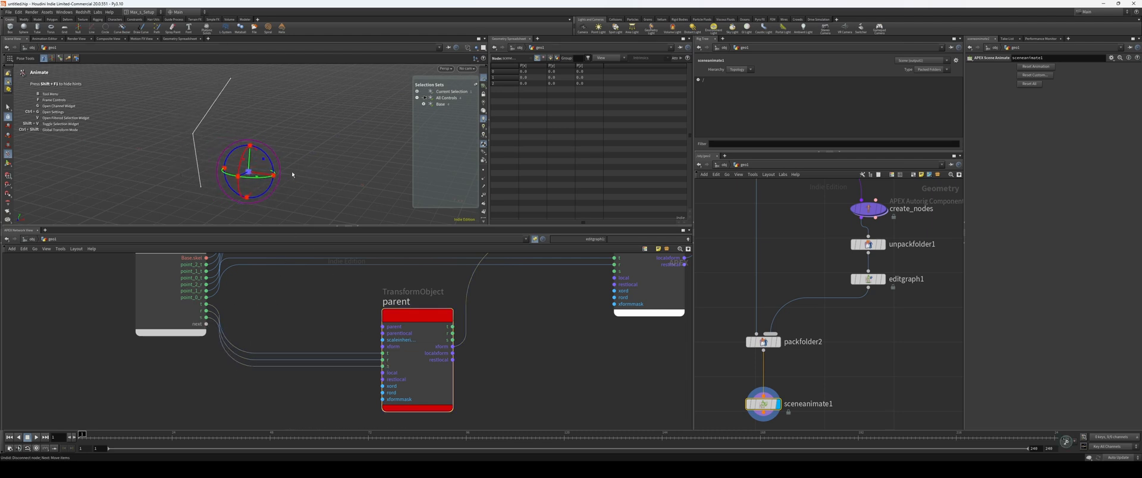
Examine how the parms, parent and point_0 nodes are wired together in the APEX graph.
{"action": "key", "text": "h"}
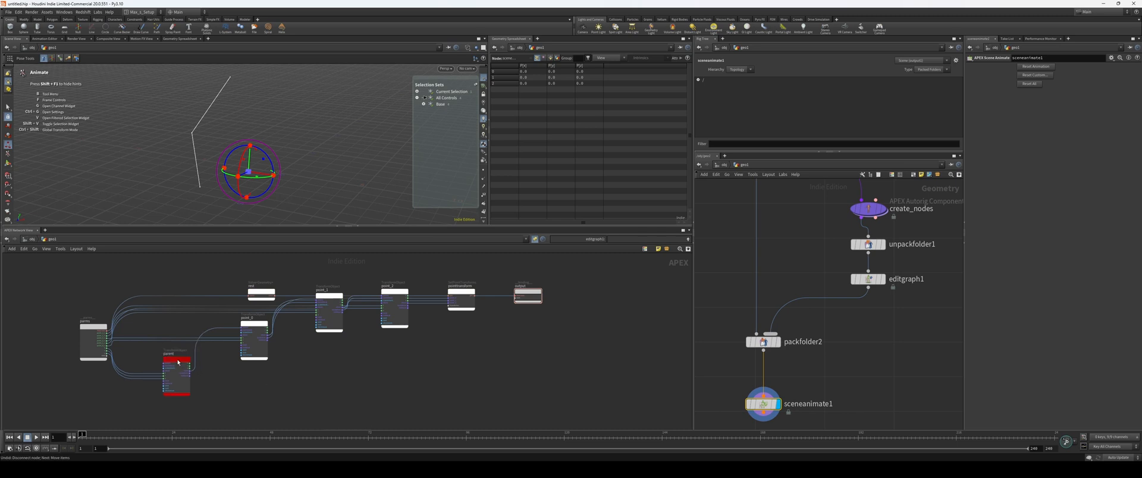
{"action": "scroll", "coordinate": [304, 379], "scroll_direction": "up", "scroll_amount": 3}
{"action": "mouse_move", "coordinate": [298, 200]}
{"action": "middle_mouse_down", "text": "alt"}
{"action": "mouse_move", "coordinate": [311, 171]}
{"action": "mouse_move", "coordinate": [306, 191]}
{"action": "middle_mouse_up", "text": "alt"}
{"action": "middle_click_drag", "start_coordinate": [294, 155], "coordinate": [312, 144], "text": "alt"}
{"action": "middle_click_drag", "start_coordinate": [113, 328], "coordinate": [188, 311]}
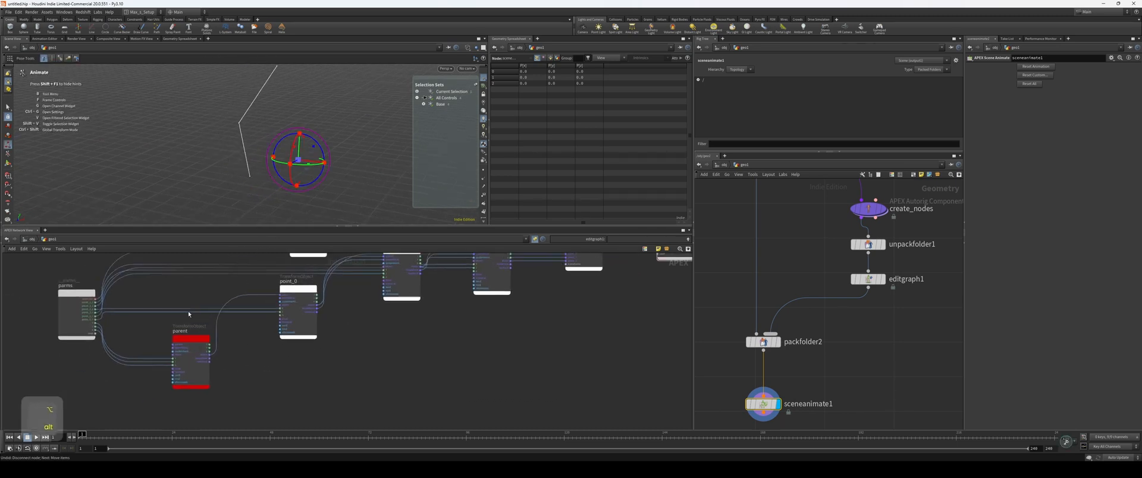
{"action": "scroll", "coordinate": [169, 317], "scroll_direction": "up", "scroll_amount": 2}
{"action": "middle_click_drag", "start_coordinate": [291, 362], "coordinate": [209, 392]}
{"action": "scroll", "coordinate": [264, 380], "scroll_direction": "down", "scroll_amount": 2}
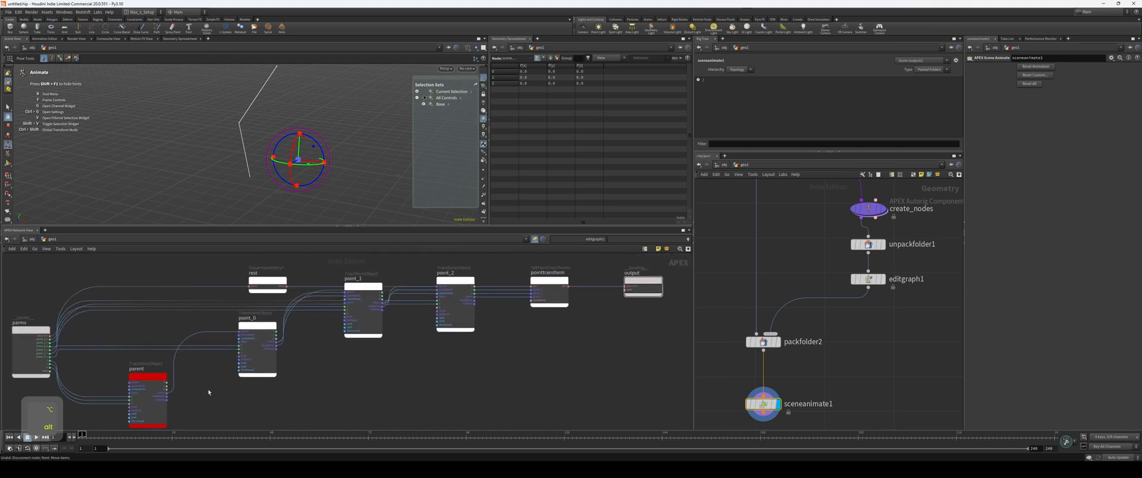
{"action": "middle_click_drag", "start_coordinate": [222, 329], "coordinate": [219, 332]}
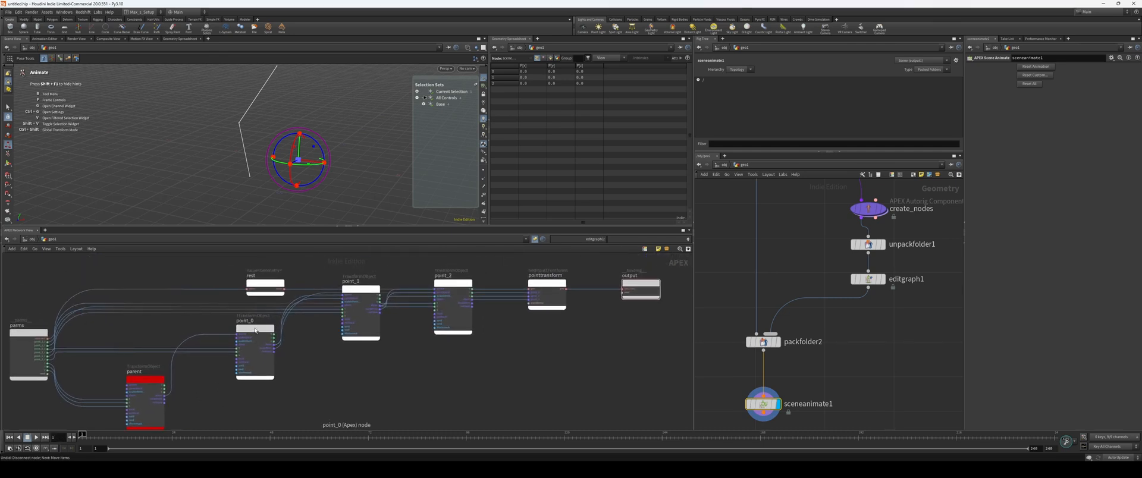
Deselect the parent control in the viewport and bring the whole geometry node chain into view.
{"action": "left_click_drag", "start_coordinate": [297, 67], "coordinate": [333, 112], "text": "alt"}
{"action": "left_click", "coordinate": [333, 112]}
{"action": "middle_click_drag", "start_coordinate": [858, 338], "coordinate": [823, 359]}
{"action": "scroll", "coordinate": [871, 346], "scroll_direction": "down", "scroll_amount": 4}
{"action": "scroll", "coordinate": [826, 356], "scroll_direction": "up", "scroll_amount": 1}
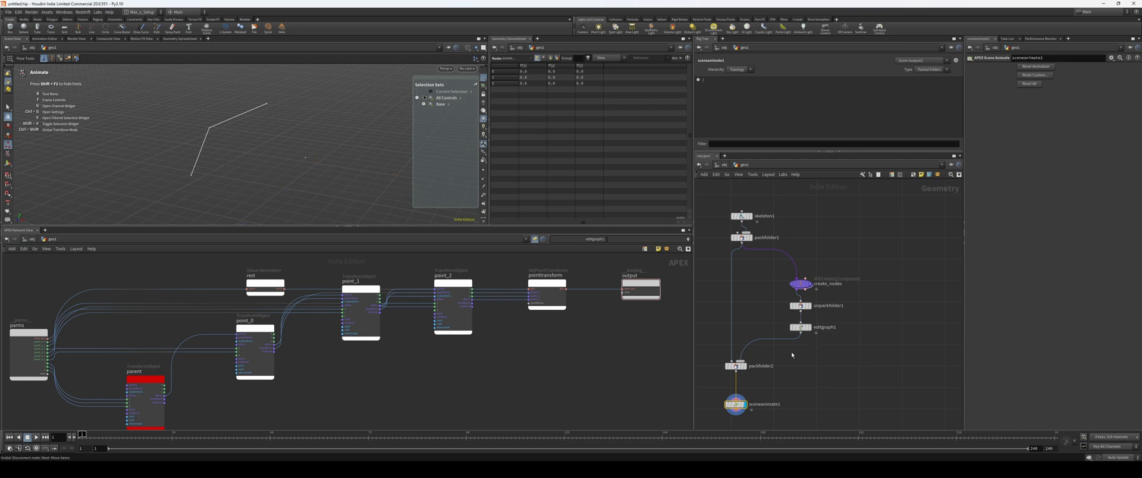
{"action": "middle_click_drag", "start_coordinate": [791, 351], "coordinate": [813, 355]}
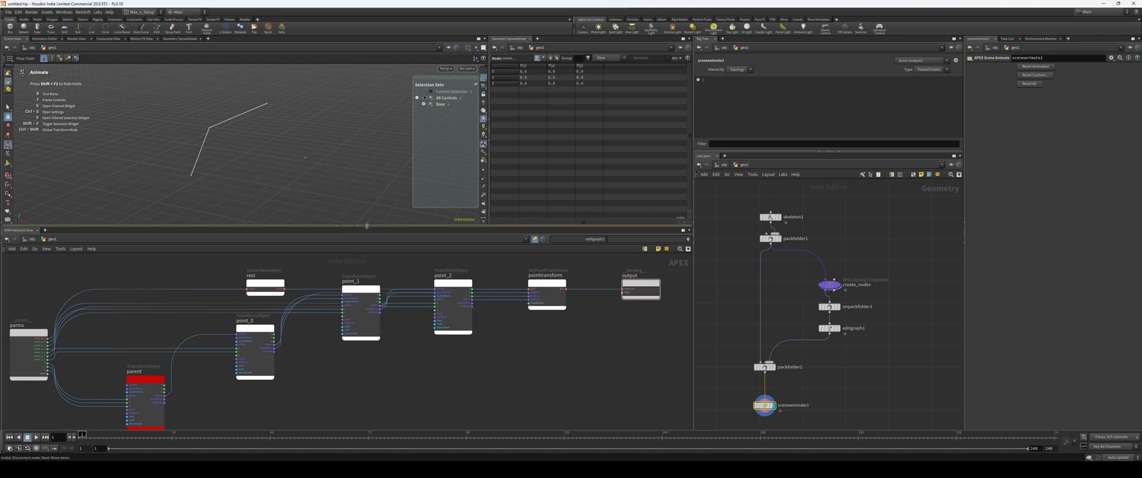
Make the viewport pane slightly taller and examine the complete APEX graph from parms to output.
{"action": "left_click_drag", "start_coordinate": [367, 226], "coordinate": [367, 239]}
{"action": "scroll", "coordinate": [462, 356], "scroll_direction": "down", "scroll_amount": 3, "text": "alt"}
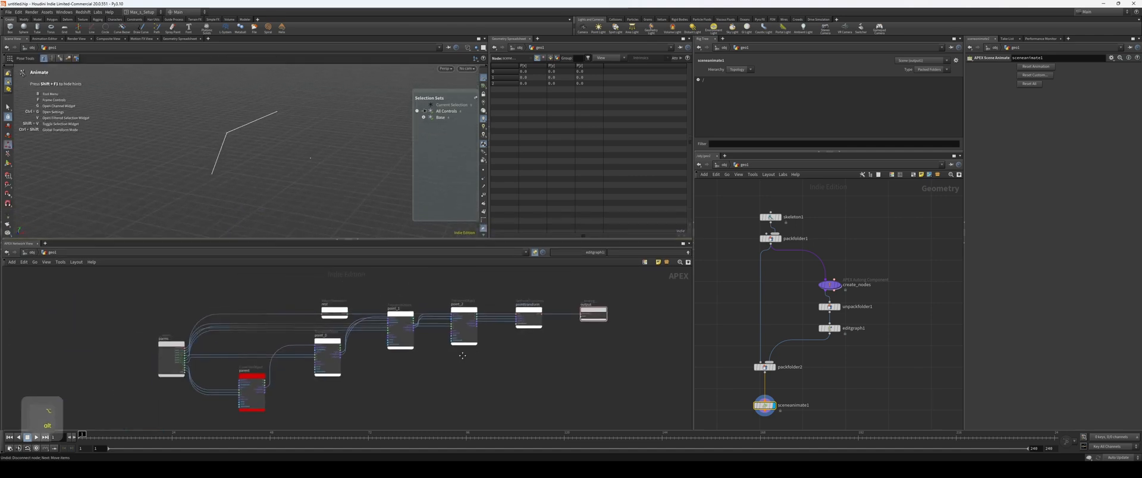
{"action": "scroll", "coordinate": [462, 355], "scroll_direction": "down", "scroll_amount": 3, "text": "alt"}
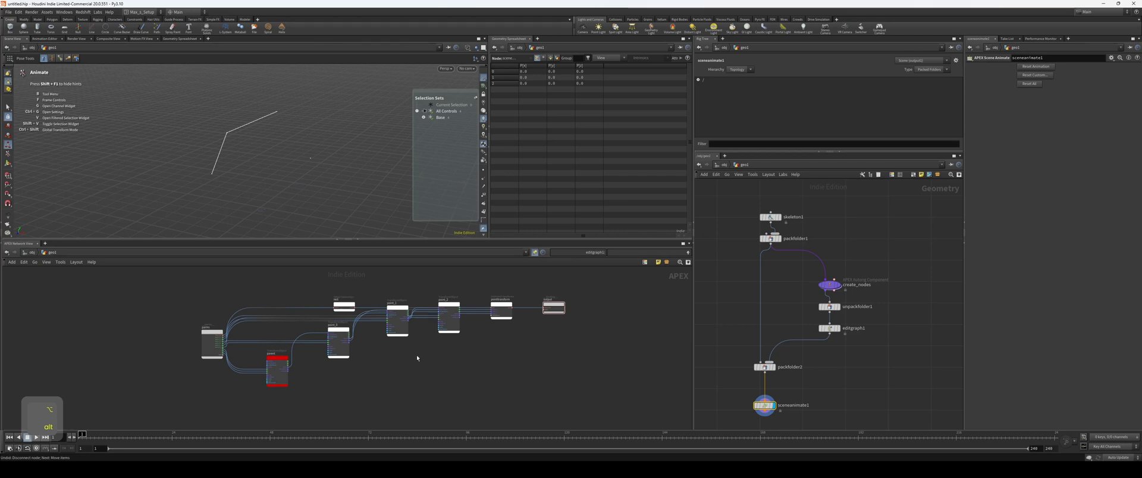
{"action": "scroll", "coordinate": [416, 354], "scroll_direction": "down", "scroll_amount": 2, "text": "alt"}
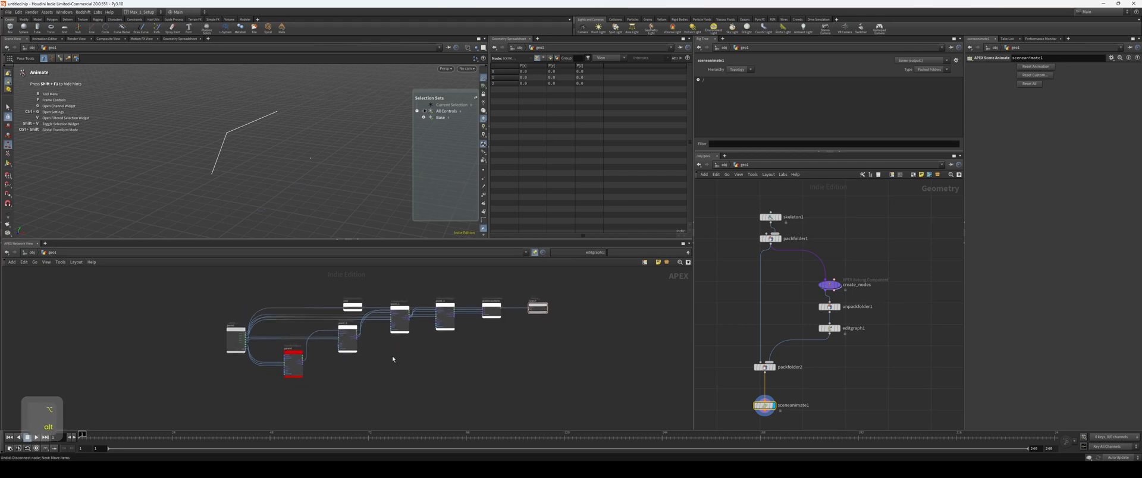
{"action": "right_click_drag", "start_coordinate": [392, 358], "coordinate": [421, 349], "text": "alt"}
{"action": "middle_click_drag", "start_coordinate": [351, 364], "coordinate": [389, 370], "text": "alt"}
{"action": "left_click_drag", "start_coordinate": [219, 332], "coordinate": [213, 319]}
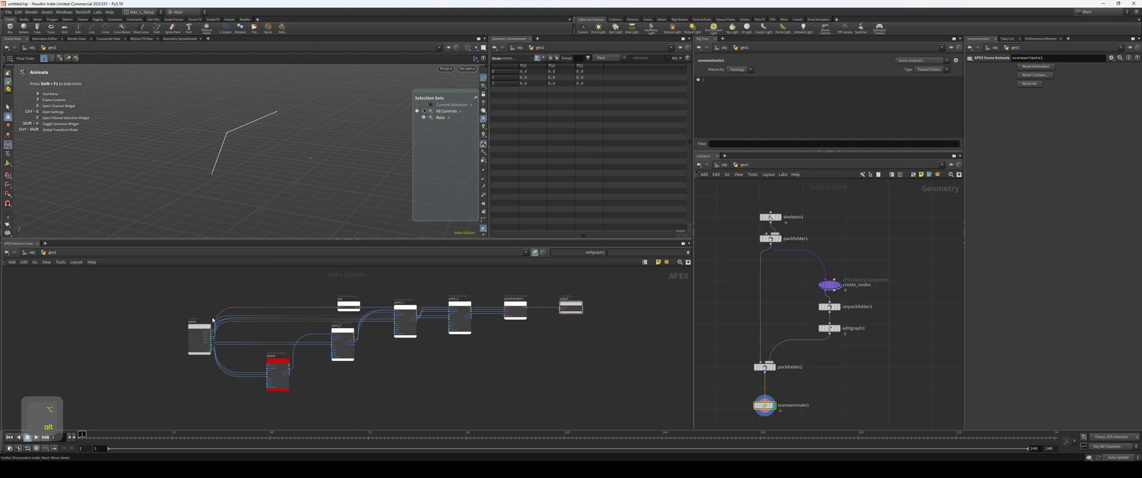
{"action": "middle_click_drag", "start_coordinate": [277, 293], "coordinate": [258, 291], "text": "alt"}
{"action": "right_click_drag", "start_coordinate": [258, 290], "coordinate": [283, 295], "text": "alt"}
{"action": "middle_click_drag", "start_coordinate": [425, 394], "coordinate": [445, 386], "text": "alt"}
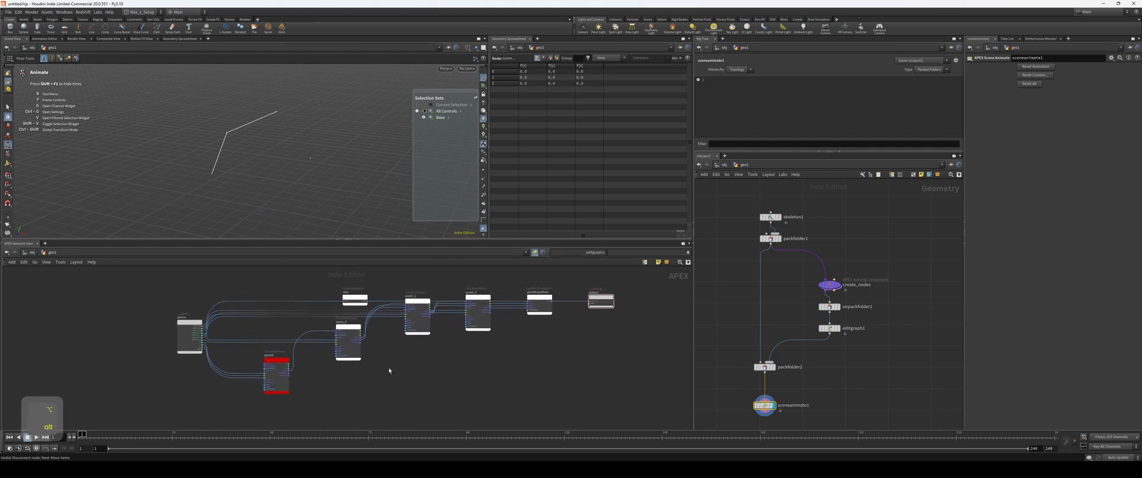
{"action": "right_click_drag", "start_coordinate": [388, 369], "coordinate": [375, 369], "text": "alt"}
{"action": "middle_click_drag", "start_coordinate": [375, 369], "coordinate": [384, 382], "text": "alt"}
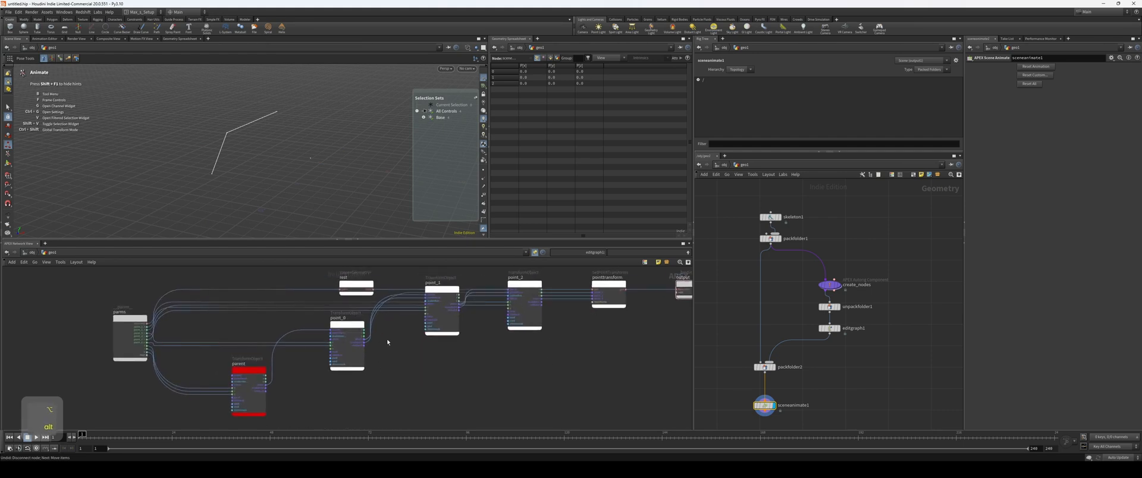
{"action": "right_click_drag", "start_coordinate": [388, 343], "coordinate": [395, 341], "text": "alt"}
Examine the point_0, point_1 and parent transform nodes in the APEX graph, selecting each one.
{"action": "left_click", "coordinate": [344, 327]}
{"action": "middle_click_drag", "start_coordinate": [428, 359], "coordinate": [378, 374], "text": "alt"}
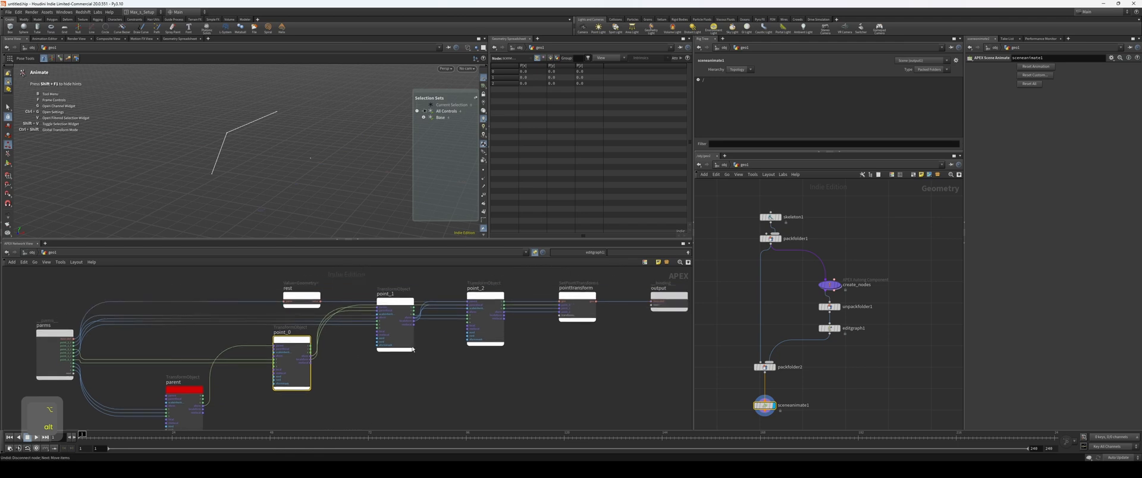
{"action": "left_click", "coordinate": [399, 303]}
{"action": "scroll", "coordinate": [419, 402], "scroll_direction": "down", "scroll_amount": 1}
{"action": "middle_click_drag", "start_coordinate": [419, 402], "coordinate": [493, 370]}
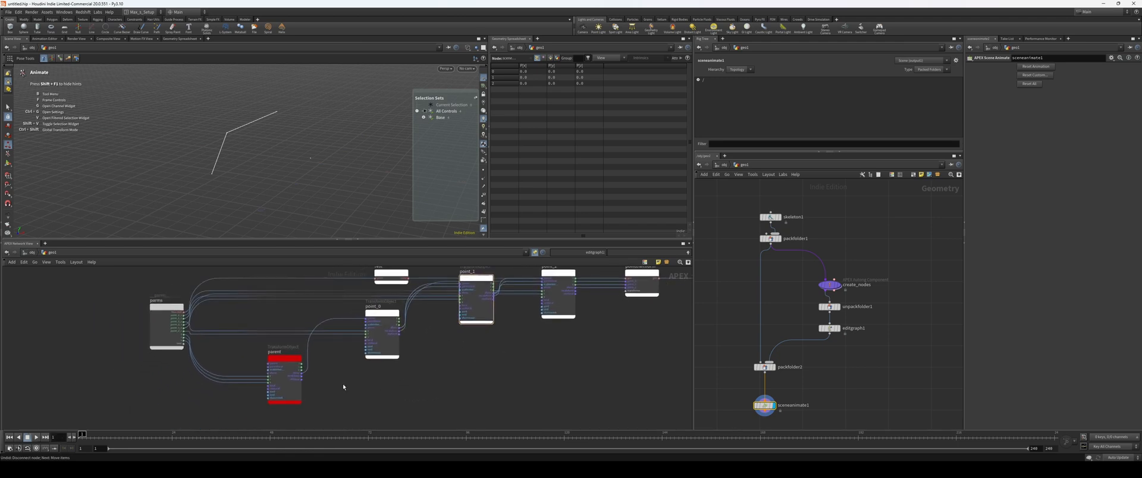
{"action": "scroll", "coordinate": [312, 379], "scroll_direction": "up", "scroll_amount": 3}
{"action": "middle_click_drag", "start_coordinate": [311, 380], "coordinate": [376, 363]}
{"action": "left_click", "coordinate": [302, 369]}
{"action": "scroll", "coordinate": [379, 363], "scroll_direction": "down", "scroll_amount": 1}
{"action": "middle_click_drag", "start_coordinate": [462, 373], "coordinate": [379, 387]}
{"action": "scroll", "coordinate": [415, 377], "scroll_direction": "down", "scroll_amount": 1}
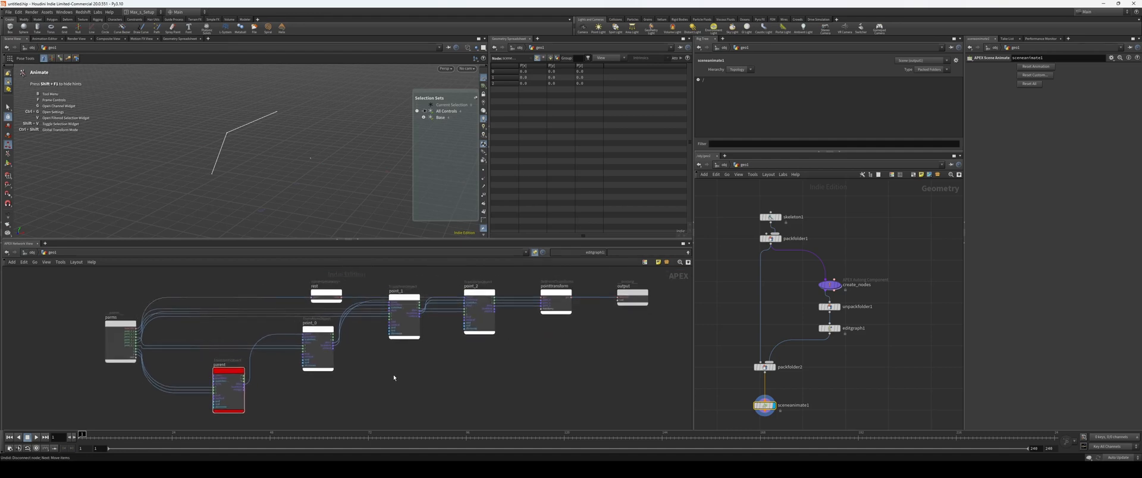
{"action": "scroll", "coordinate": [497, 337], "scroll_direction": "down", "scroll_amount": 3}
{"action": "middle_click_drag", "start_coordinate": [497, 345], "coordinate": [456, 358]}
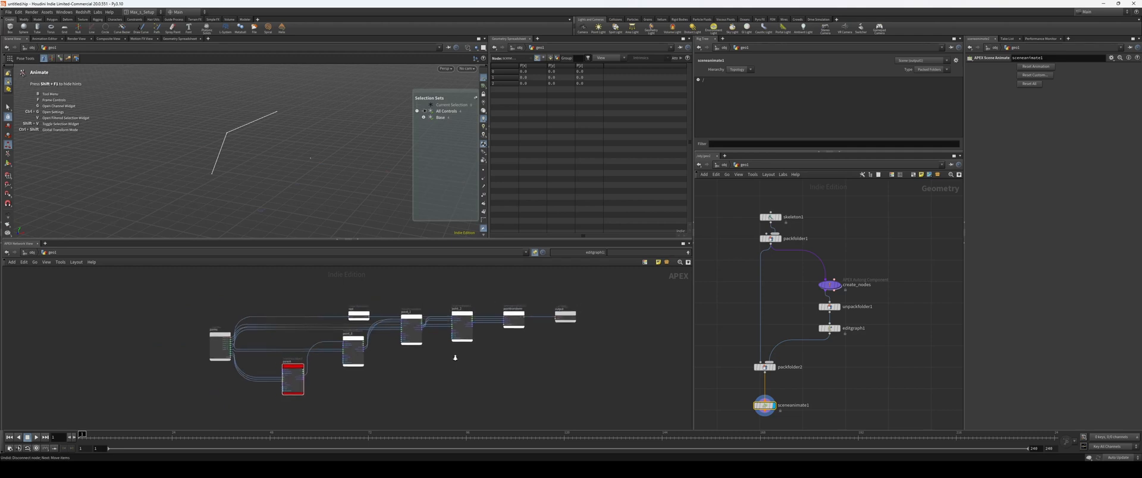
{"action": "scroll", "coordinate": [457, 359], "scroll_direction": "up", "scroll_amount": 2}
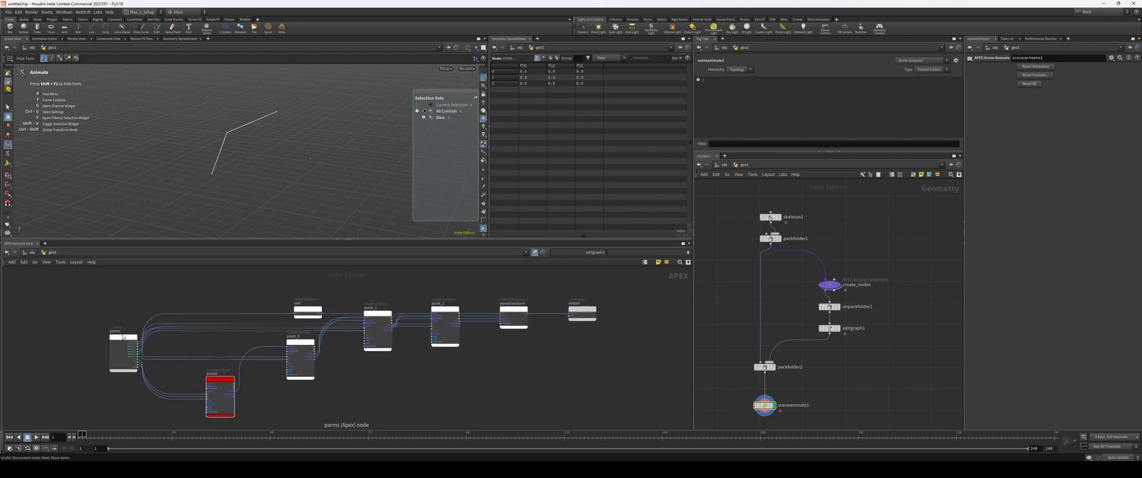
{"action": "scroll", "coordinate": [167, 292], "scroll_direction": "up", "scroll_amount": 2}
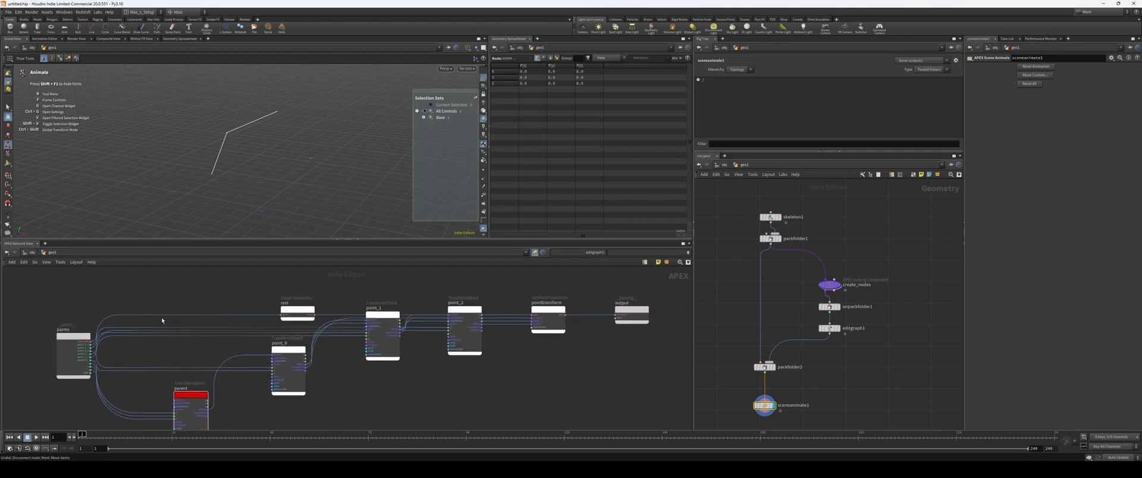
{"action": "scroll", "coordinate": [571, 389], "scroll_direction": "down", "scroll_amount": 3}
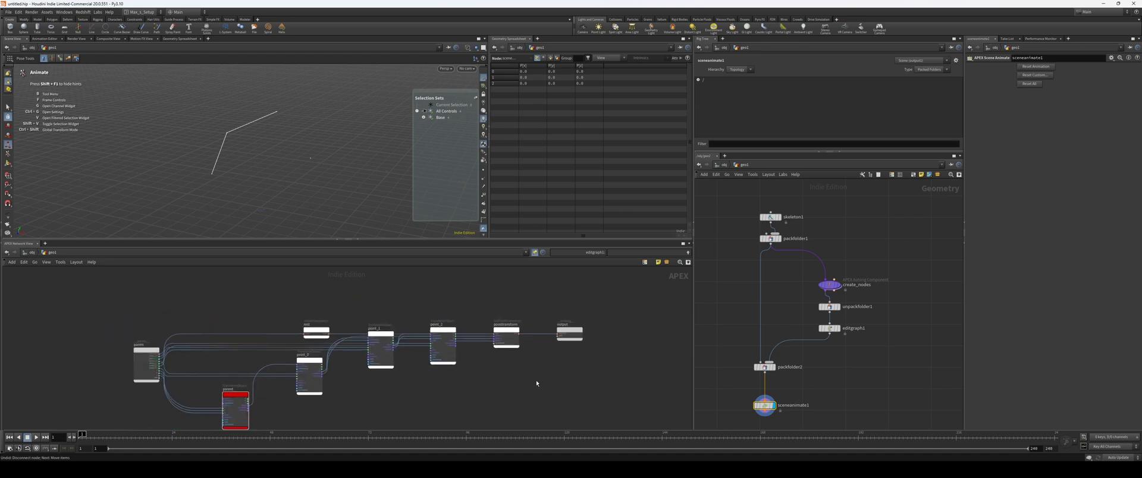
{"action": "scroll", "coordinate": [801, 266], "scroll_direction": "up", "scroll_amount": 2}
Duplicate the skeleton1 and packfolder1 nodes into empty space beside the existing chain and align the copies vertically.
{"action": "left_click_drag", "start_coordinate": [818, 299], "coordinate": [735, 242]}
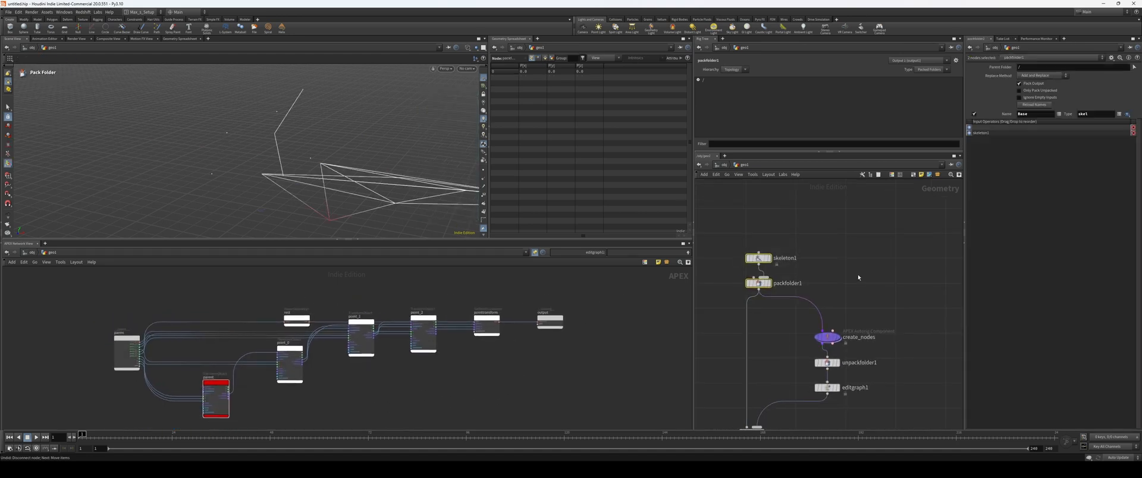
{"action": "middle_click_drag", "start_coordinate": [858, 278], "coordinate": [851, 277]}
{"action": "left_click_drag", "start_coordinate": [751, 283], "coordinate": [926, 277], "text": "alt"}
{"action": "middle_click_drag", "start_coordinate": [901, 311], "coordinate": [797, 300]}
{"action": "left_click_drag", "start_coordinate": [872, 294], "coordinate": [792, 221]}
{"action": "middle_click_drag", "start_coordinate": [792, 220], "coordinate": [724, 223]}
{"action": "key", "text": "a"}
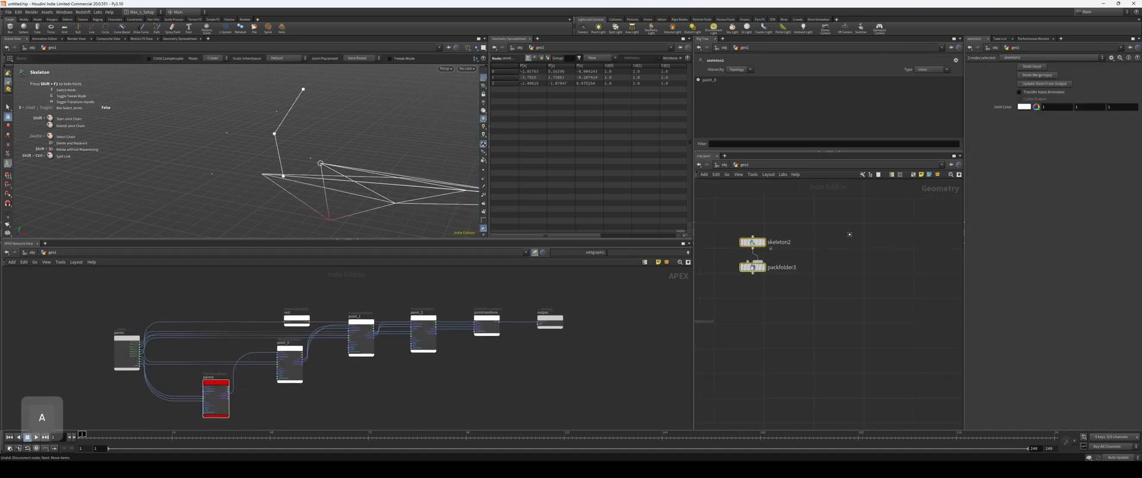
{"action": "left_click_drag", "start_coordinate": [849, 234], "coordinate": [847, 291]}
{"action": "middle_click_drag", "start_coordinate": [801, 328], "coordinate": [913, 288]}
{"action": "middle_click_drag", "start_coordinate": [797, 357], "coordinate": [877, 316]}
{"action": "middle_click_drag", "start_coordinate": [324, 392], "coordinate": [388, 374]}
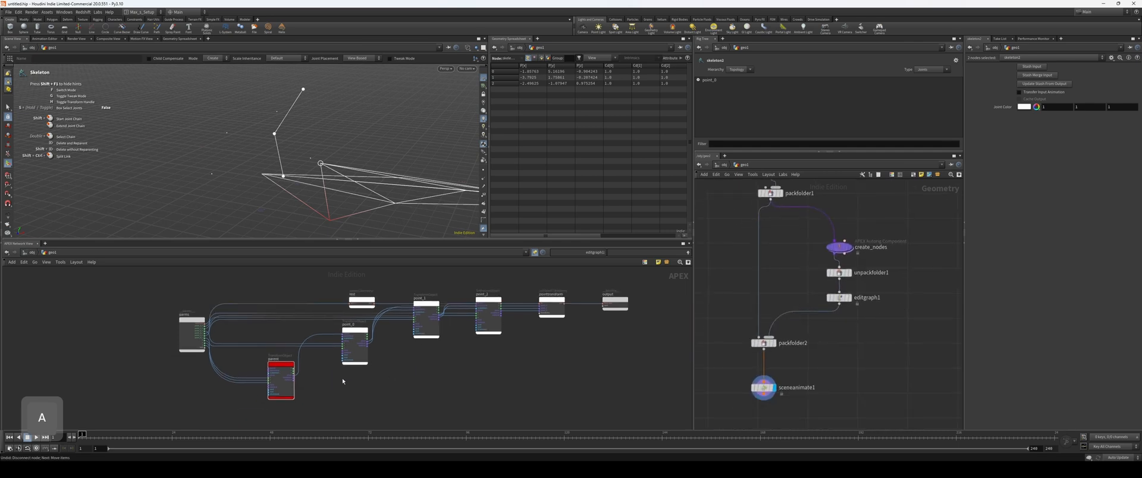
{"action": "scroll", "coordinate": [369, 375], "scroll_direction": "up", "scroll_amount": 1}
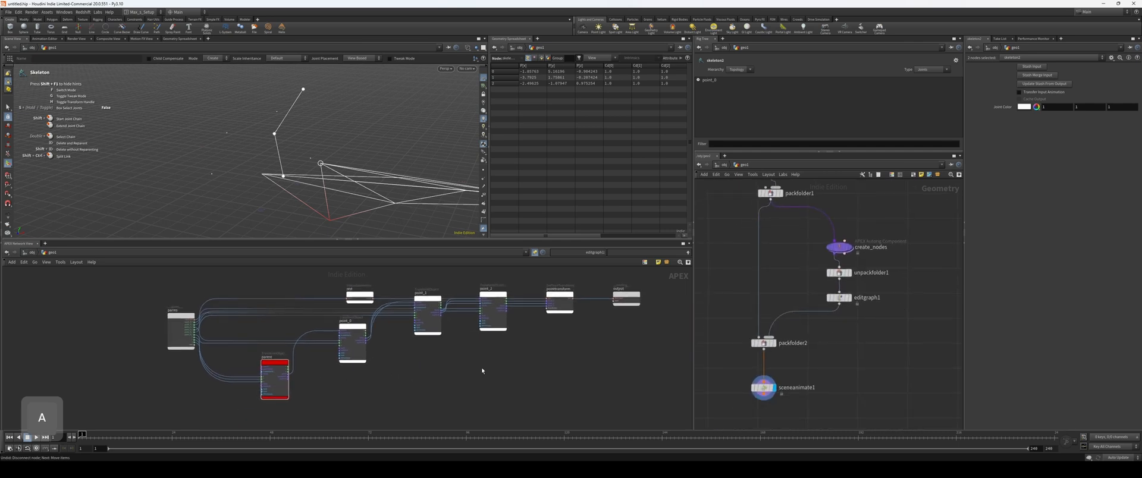
{"action": "scroll", "coordinate": [551, 373], "scroll_direction": "down", "scroll_amount": 3}
{"action": "scroll", "coordinate": [552, 373], "scroll_direction": "up", "scroll_amount": 2}
{"action": "middle_click_drag", "start_coordinate": [552, 373], "coordinate": [498, 373]}
{"action": "middle_click_drag", "start_coordinate": [498, 372], "coordinate": [479, 373]}
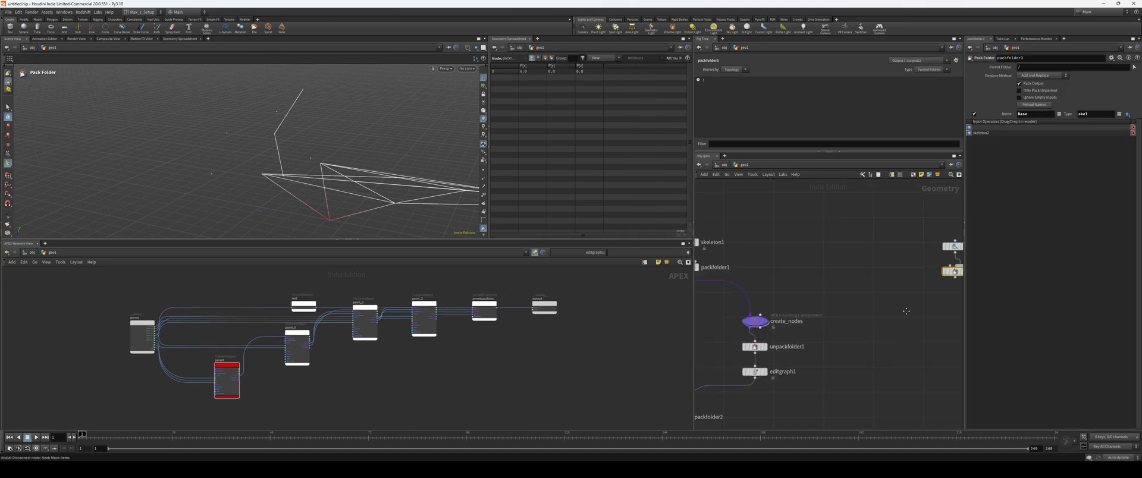
Display packfolder3, add an APEX Autorig Component wired below it, and name the component fk.
{"action": "middle_click_drag", "start_coordinate": [905, 311], "coordinate": [837, 314]}
{"action": "left_click_drag", "start_coordinate": [867, 239], "coordinate": [876, 305]}
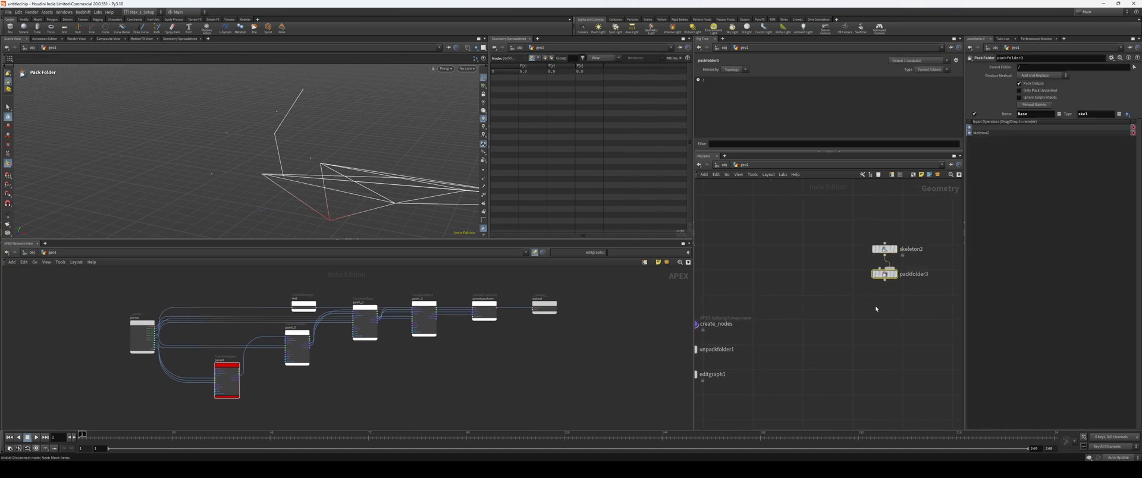
{"action": "middle_click_drag", "start_coordinate": [876, 305], "coordinate": [858, 292]}
{"action": "key", "text": "r"}
{"action": "scroll", "coordinate": [858, 292], "scroll_direction": "down", "scroll_amount": 3}
{"action": "middle_click_drag", "start_coordinate": [789, 300], "coordinate": [833, 295]}
{"action": "scroll", "coordinate": [836, 287], "scroll_direction": "up", "scroll_amount": 2}
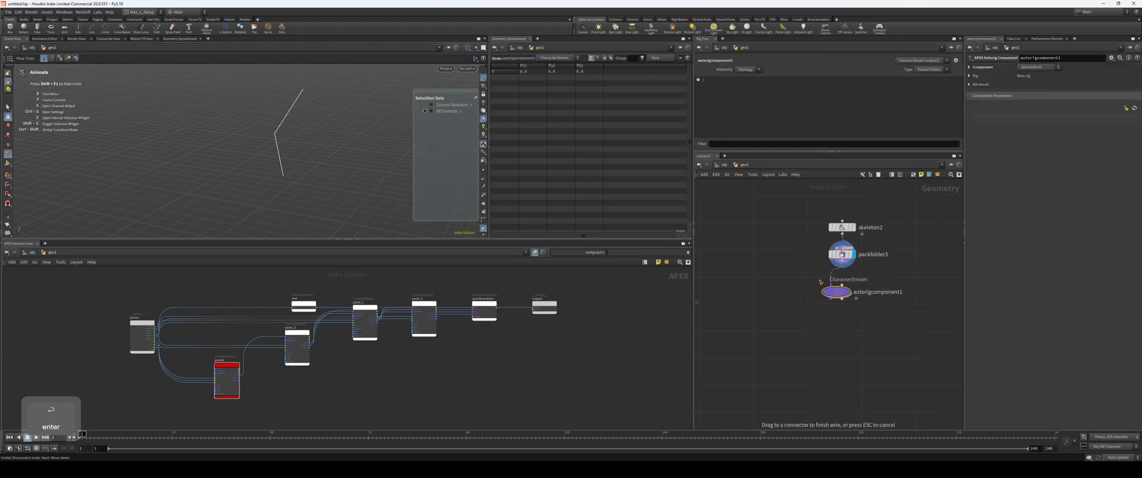
{"action": "key", "text": "r"}
{"action": "double_click", "coordinate": [877, 292]}
{"action": "type", "text": "fk"}
{"action": "key", "text": "Return"}
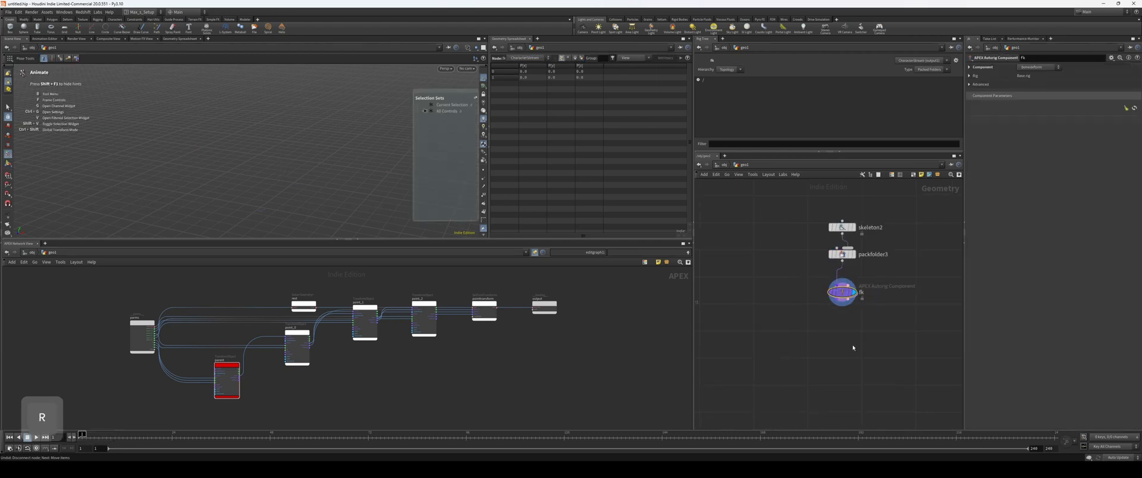
Unpin the APEX network view and add a second APEX Autorig Component below fk, wired to it.
{"action": "left_click", "coordinate": [535, 253]}
{"action": "middle_click_drag", "start_coordinate": [814, 325], "coordinate": [843, 312]}
{"action": "scroll", "coordinate": [831, 324], "scroll_direction": "down", "scroll_amount": 2}
{"action": "scroll", "coordinate": [810, 312], "scroll_direction": "down", "scroll_amount": 1}
{"action": "scroll", "coordinate": [844, 314], "scroll_direction": "up", "scroll_amount": 3}
{"action": "key", "text": "Tab"}
{"action": "type", "text": "autorig"}
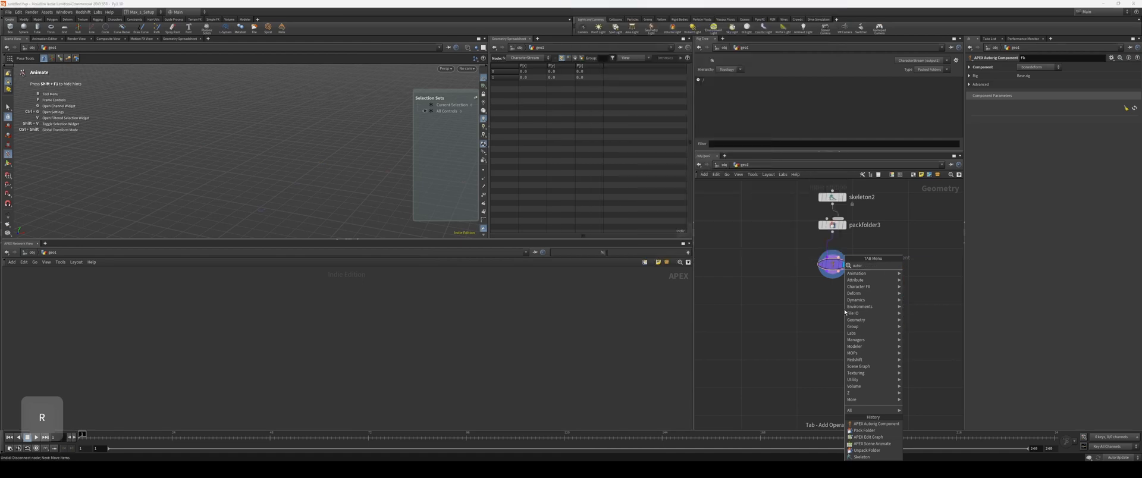
{"action": "key", "text": "Return"}
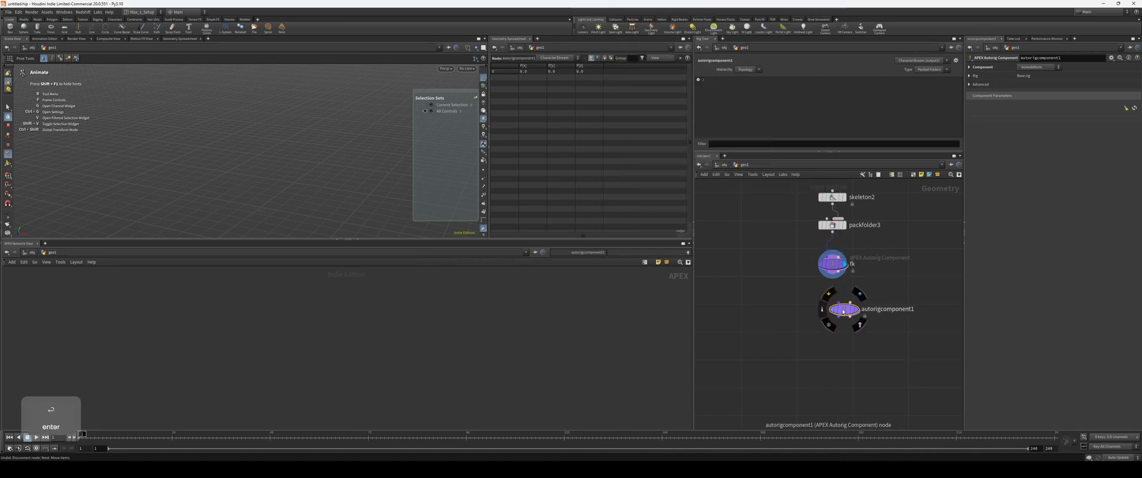
{"action": "left_click_drag", "start_coordinate": [844, 308], "coordinate": [838, 302]}
Display the second Autorig Component and rename it parent_component.
{"action": "key", "text": "r"}
{"action": "key", "text": "BackSpace"}
{"action": "key", "text": "Delete"}
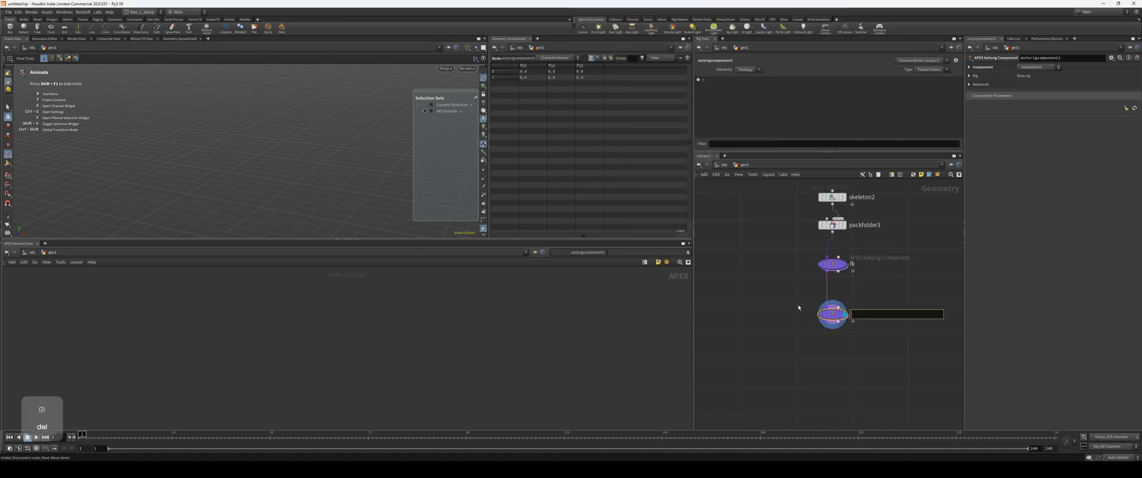
{"action": "type", "text": "praen"}
{"action": "key", "text": "BackSpace"}
{"action": "key", "text": "BackSpace"}
{"action": "key", "text": "BackSpace"}
{"action": "key", "text": "BackSpace"}
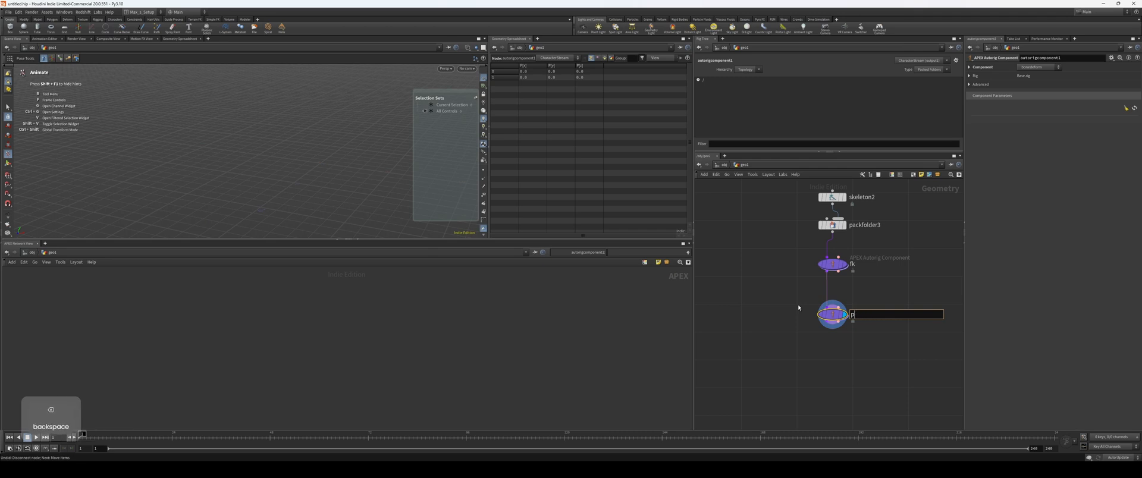
{"action": "type", "text": "arent_c"}
{"action": "type", "text": "omponent"}
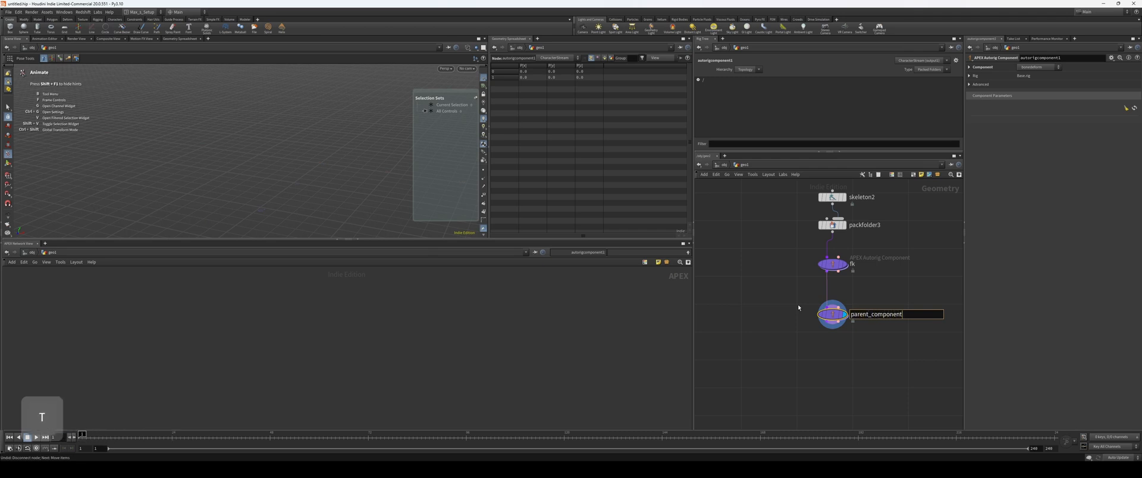
{"action": "key", "text": "Return"}
{"action": "key", "text": "Tab"}
{"action": "type", "text": "unpla"}
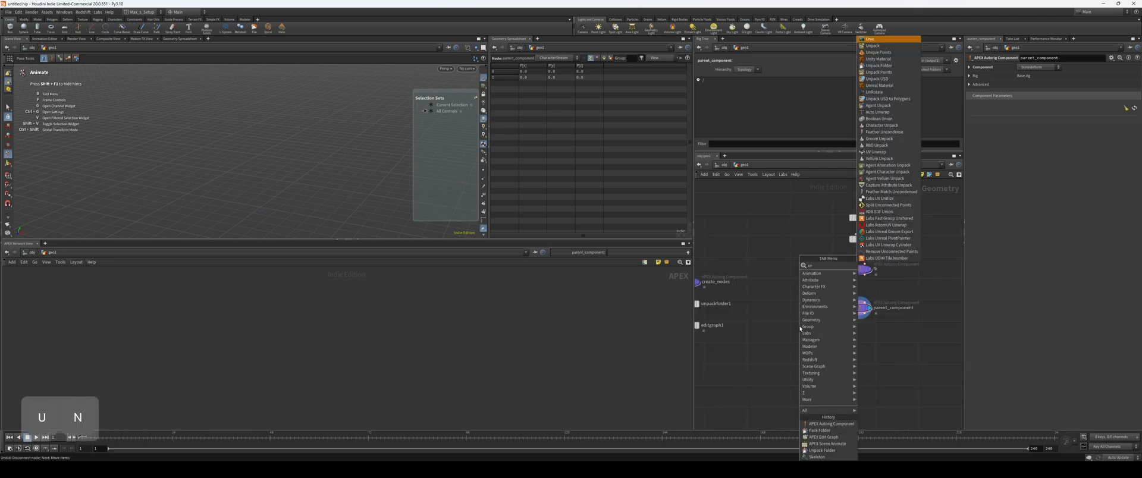
{"action": "key", "text": "BackSpace"}
{"action": "key", "text": "BackSpace"}
{"action": "type", "text": "a"}
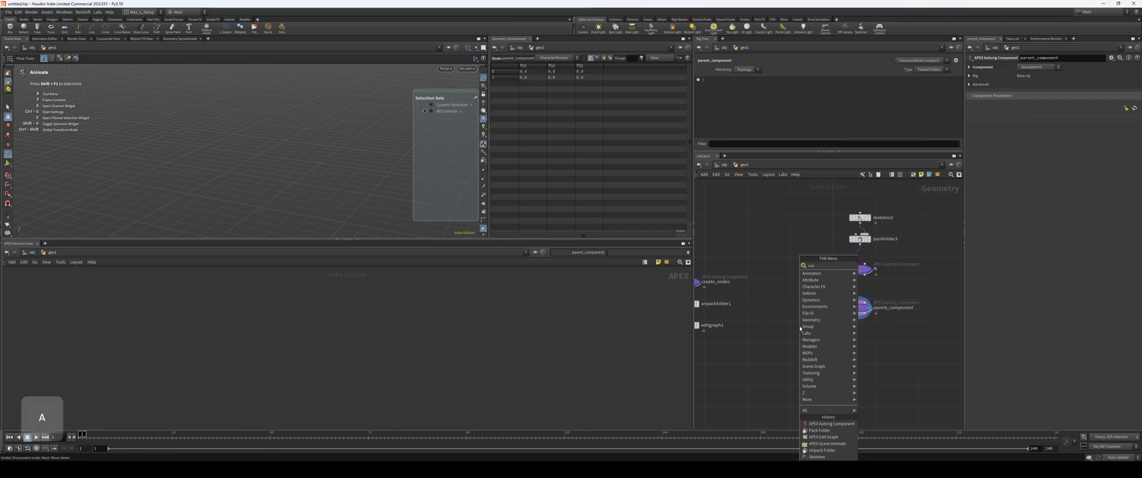
{"action": "key", "text": "Return"}
{"action": "key", "text": "Delete"}
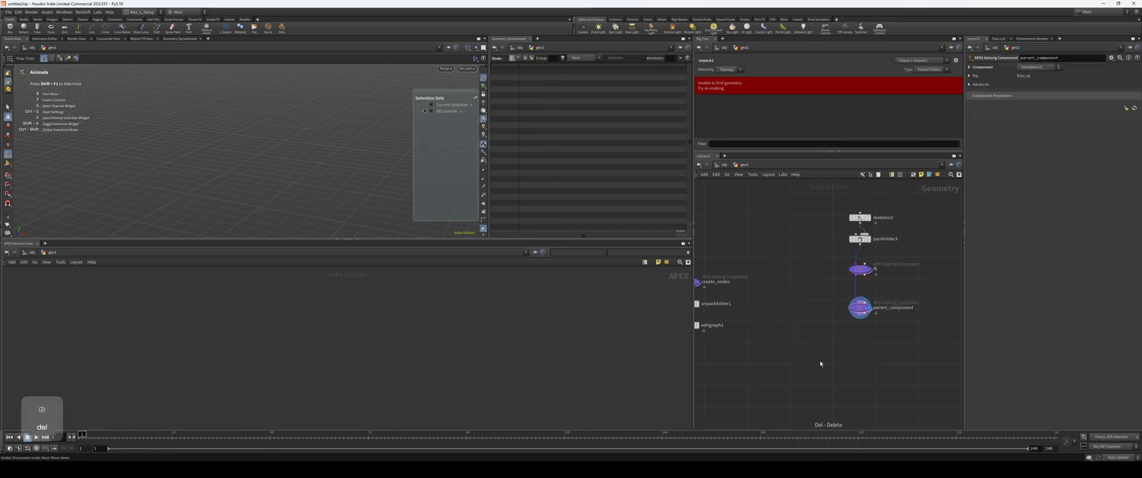
Add an Unpack Folder node wired below parent_component and display its unpacked rig graph.
{"action": "key", "text": "Tab"}
{"action": "type", "text": "un"}
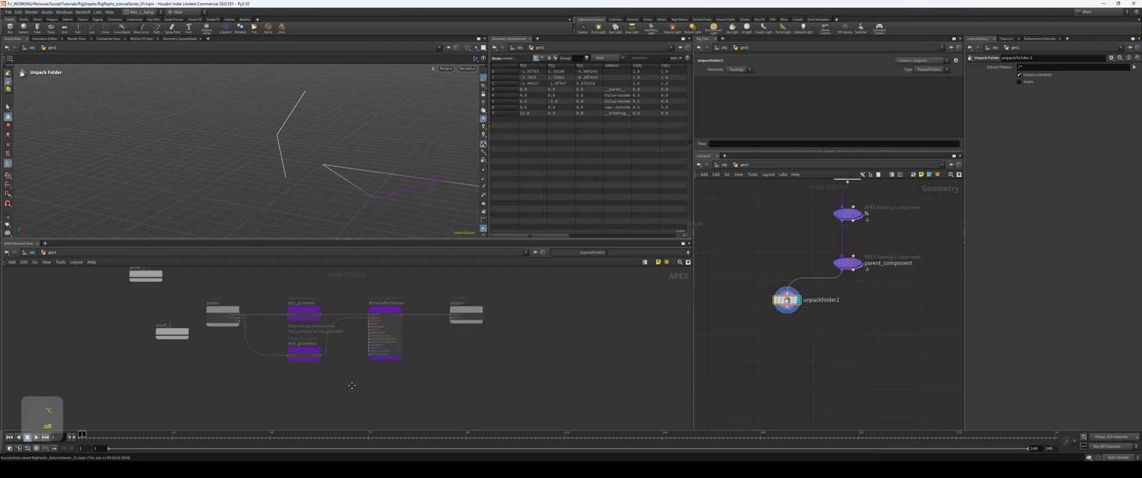
{"action": "middle_click_drag", "start_coordinate": [352, 385], "coordinate": [403, 379], "text": "alt"}
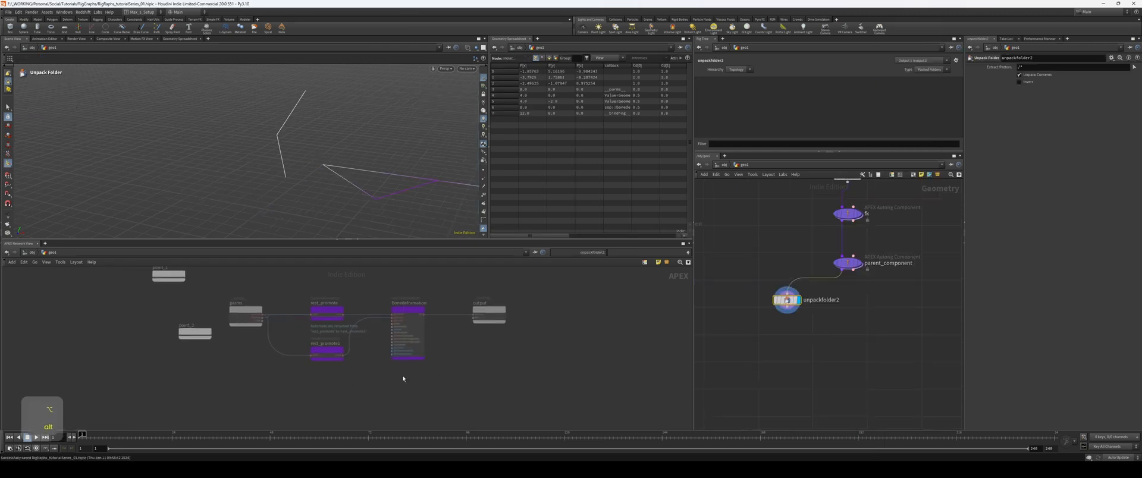
{"action": "right_click_drag", "start_coordinate": [413, 381], "coordinate": [452, 386], "text": "alt"}
{"action": "middle_click_drag", "start_coordinate": [815, 359], "coordinate": [813, 369], "text": "alt"}
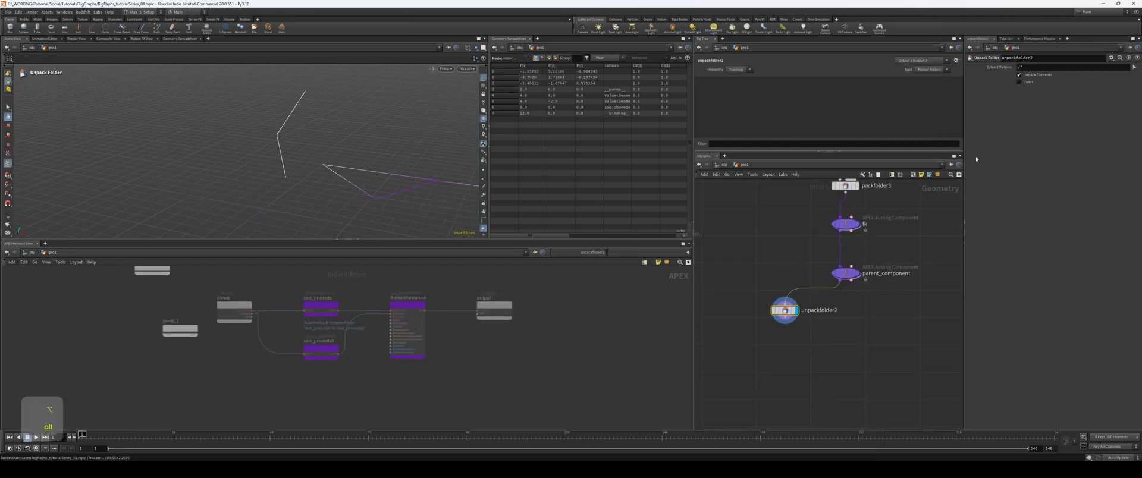
Set the Unpack Folder node's extract pattern to /*.rig.
{"action": "left_click", "coordinate": [1057, 67]}
{"action": "type", "text": ".rig"}
{"action": "key", "text": "Return"}
{"action": "middle_click_drag", "start_coordinate": [768, 253], "coordinate": [745, 314]}
{"action": "key", "text": "Up"}
{"action": "key", "text": "Up"}
{"action": "key", "text": "Up"}
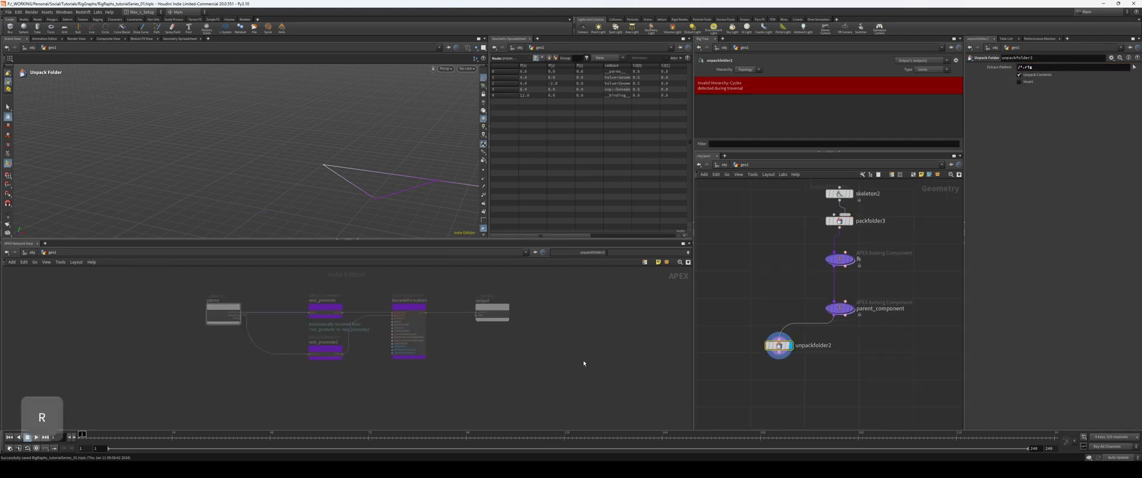
{"action": "middle_click_drag", "start_coordinate": [584, 362], "coordinate": [535, 366]}
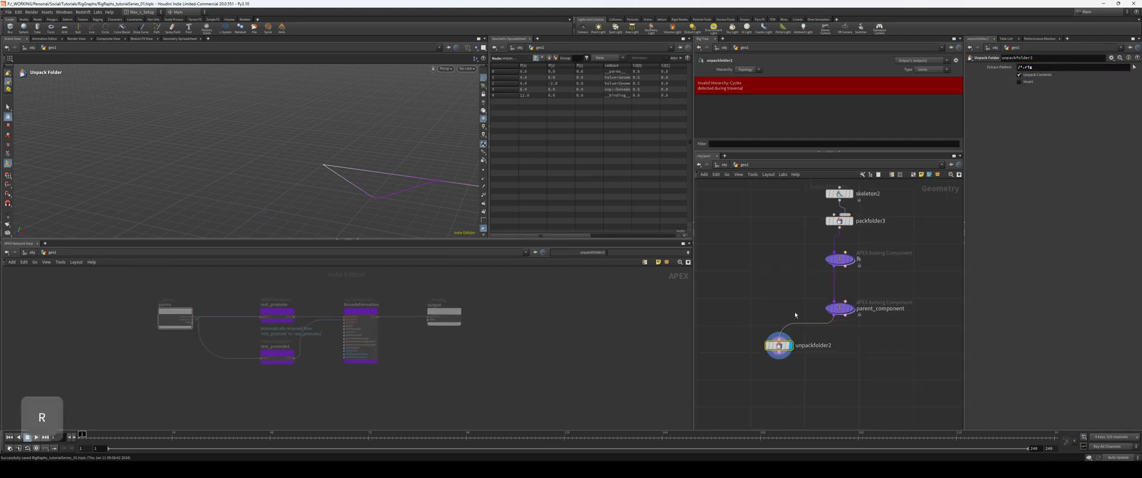
Rewire the unpackfolder2 input to the output of the fk component and display unpackfolder2.
{"action": "left_click", "coordinate": [842, 310]}
{"action": "left_click_drag", "start_coordinate": [835, 318], "coordinate": [834, 267]}
{"action": "middle_click_drag", "start_coordinate": [821, 287], "coordinate": [810, 301]}
{"action": "left_click", "coordinate": [768, 360]}
{"action": "key", "text": "r"}
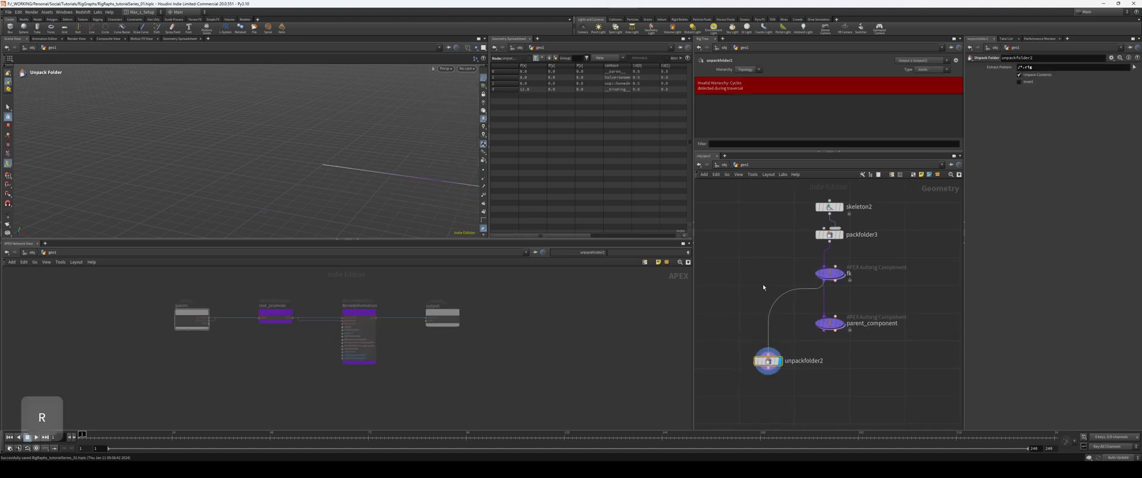
Set the fk node's component source to fktransform and display unpackfolder2 again.
{"action": "left_click_drag", "start_coordinate": [769, 286], "coordinate": [903, 262]}
{"action": "key", "text": "r"}
{"action": "middle_click_drag", "start_coordinate": [892, 263], "coordinate": [883, 265]}
{"action": "left_click", "coordinate": [1041, 68]}
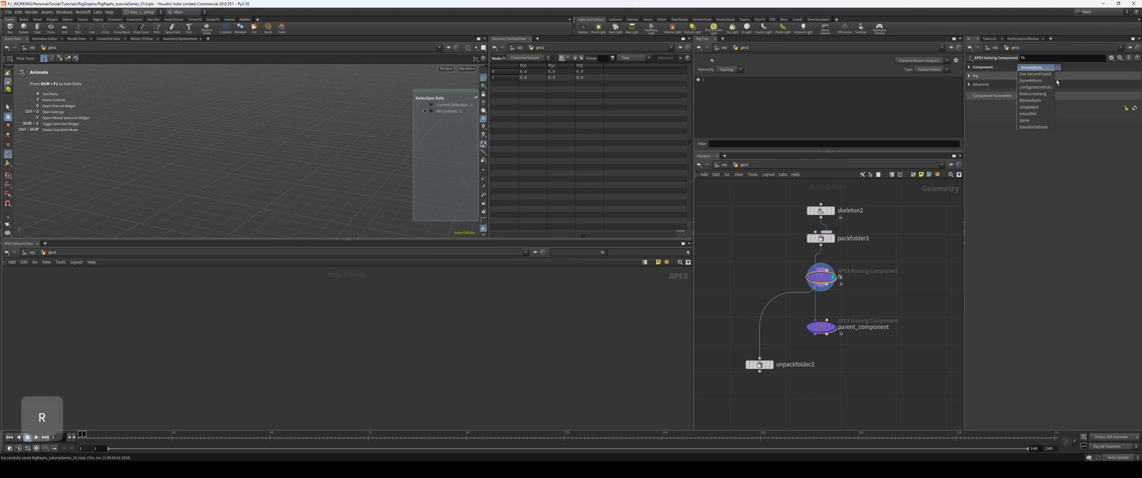
{"action": "left_click", "coordinate": [1030, 100]}
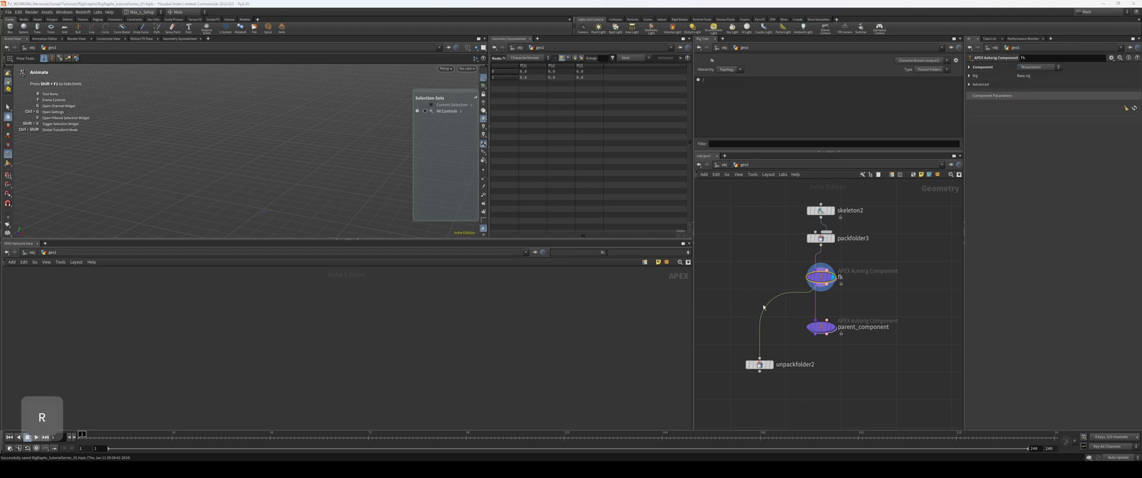
{"action": "left_click", "coordinate": [764, 352]}
{"action": "key", "text": "r"}
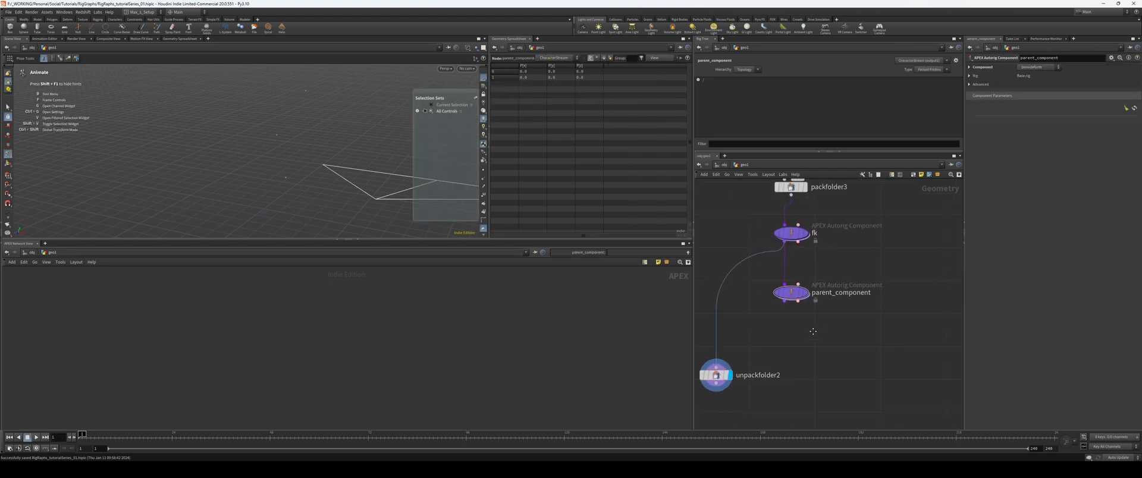
Space out the chain by moving parent_component and unpackfolder2 further below the fk component.
{"action": "middle_click_drag", "start_coordinate": [825, 326], "coordinate": [820, 329]}
{"action": "left_click_drag", "start_coordinate": [784, 297], "coordinate": [785, 312]}
{"action": "middle_click_drag", "start_coordinate": [842, 336], "coordinate": [823, 337]}
{"action": "scroll", "coordinate": [835, 337], "scroll_direction": "down", "scroll_amount": 1}
{"action": "left_click_drag", "start_coordinate": [778, 314], "coordinate": [778, 320]}
{"action": "middle_click_drag", "start_coordinate": [823, 339], "coordinate": [824, 322]}
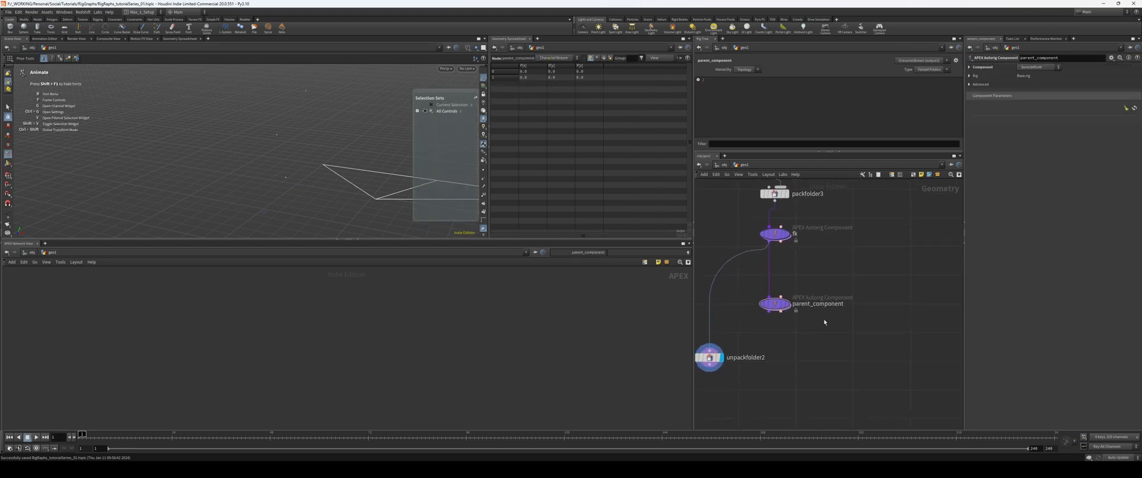
{"action": "left_click_drag", "start_coordinate": [711, 357], "coordinate": [710, 361]}
{"action": "middle_click_drag", "start_coordinate": [768, 343], "coordinate": [775, 339]}
{"action": "scroll", "coordinate": [824, 306], "scroll_direction": "up", "scroll_amount": 1}
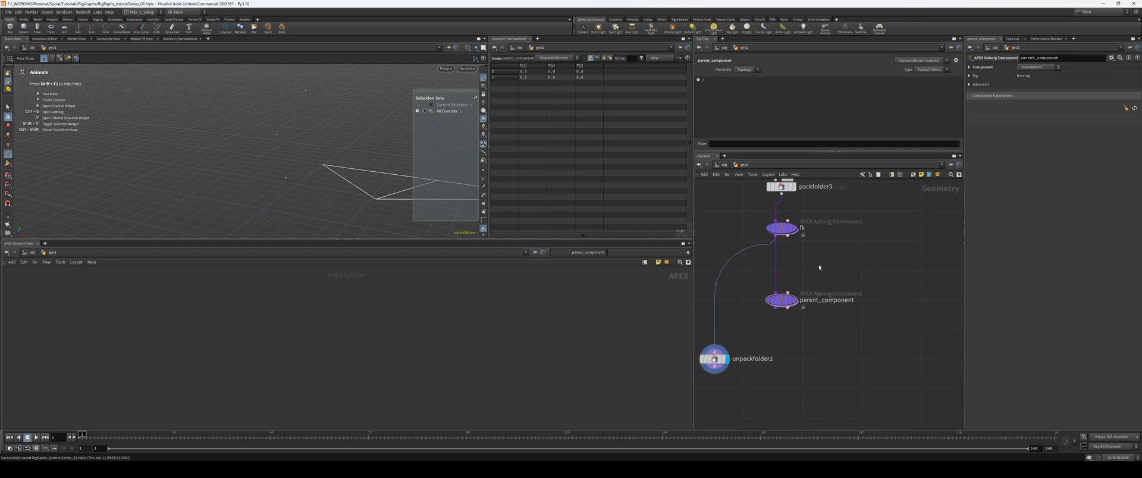
Add an APEX Edit Graph node, display it, and wire it into parent_component's second input.
{"action": "key", "text": "Tab"}
{"action": "type", "text": "edit"}
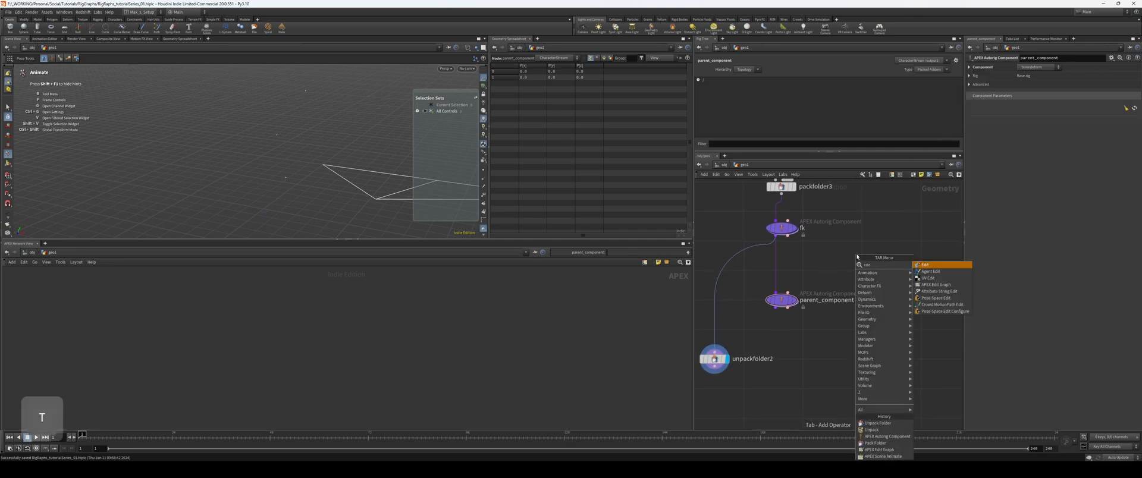
{"action": "key", "text": "Down"}
{"action": "key", "text": "Down"}
{"action": "key", "text": "Down"}
{"action": "key", "text": "Return"}
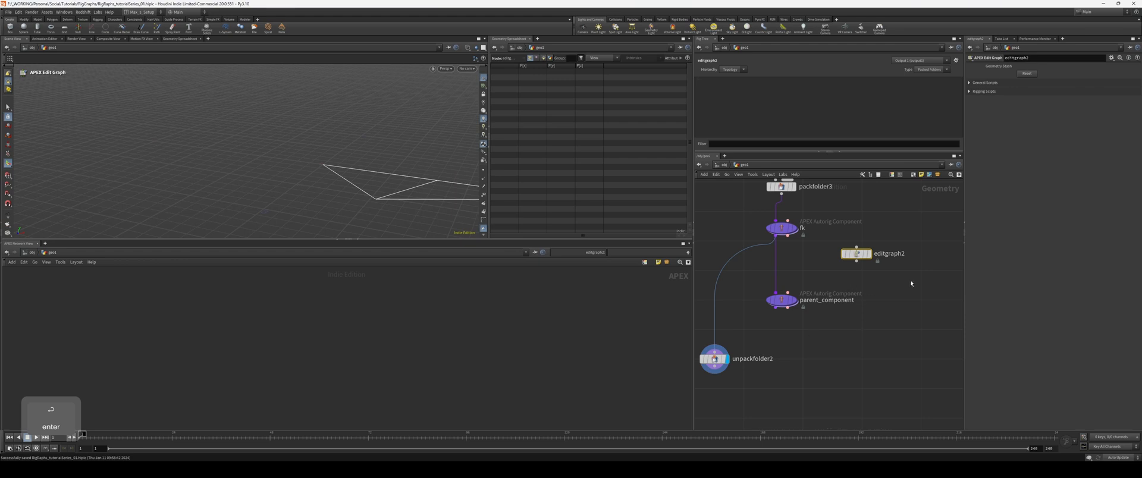
{"action": "key", "text": "r"}
{"action": "left_click_drag", "start_coordinate": [856, 261], "coordinate": [788, 292]}
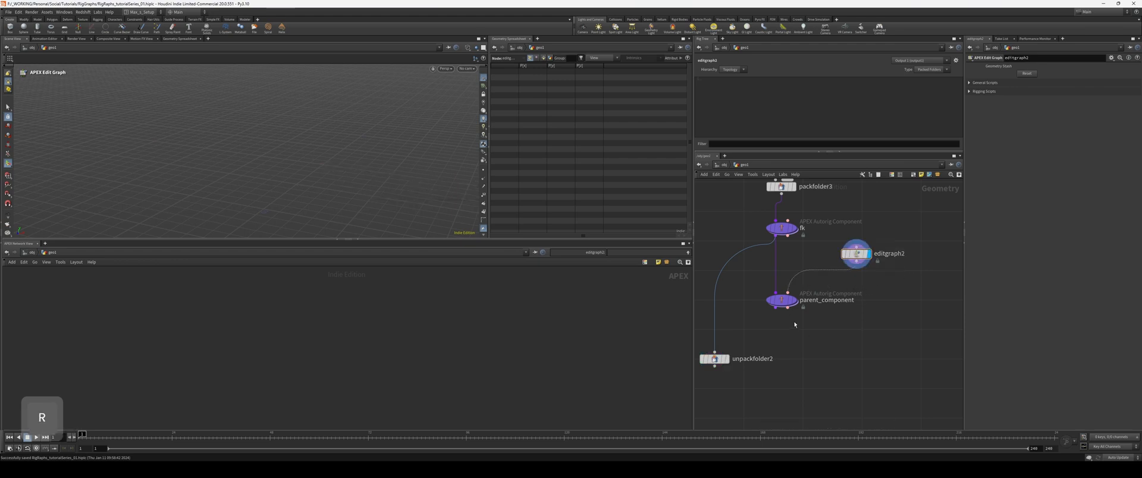
{"action": "left_click_drag", "start_coordinate": [810, 322], "coordinate": [780, 307]}
Rename the new APEX Edit Graph node as parent_script.
{"action": "middle_click_drag", "start_coordinate": [854, 272], "coordinate": [854, 278]}
{"action": "left_click", "coordinate": [855, 260]}
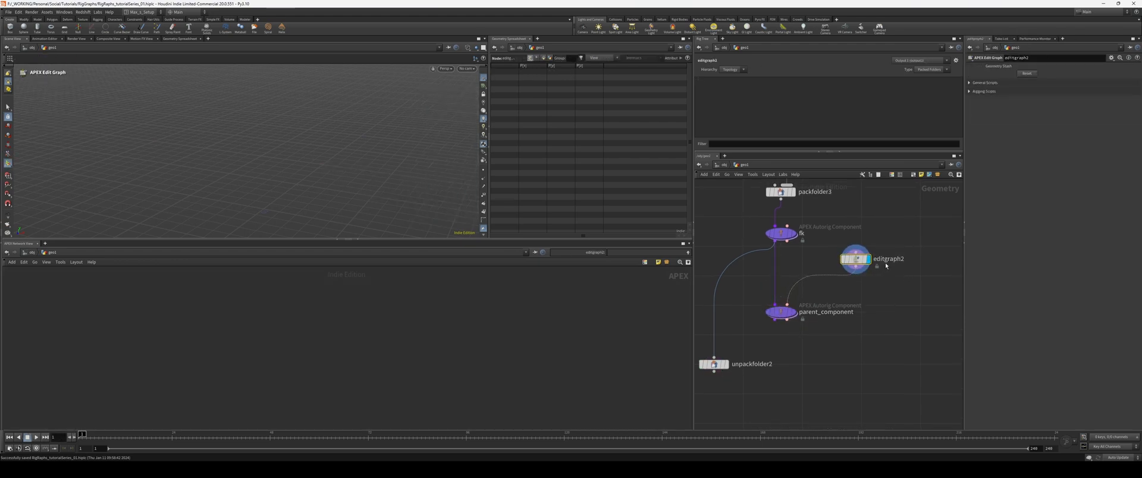
{"action": "double_click", "coordinate": [886, 265]}
{"action": "type", "text": "parent_"}
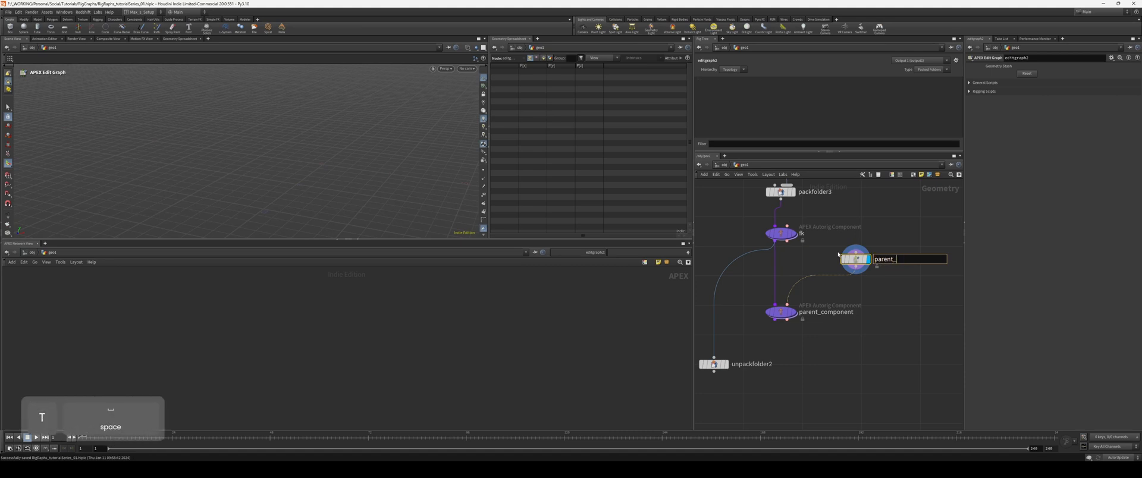
{"action": "type", "text": "script"}
{"action": "key", "text": "Return"}
{"action": "scroll", "coordinate": [858, 338], "scroll_direction": "down", "scroll_amount": 1}
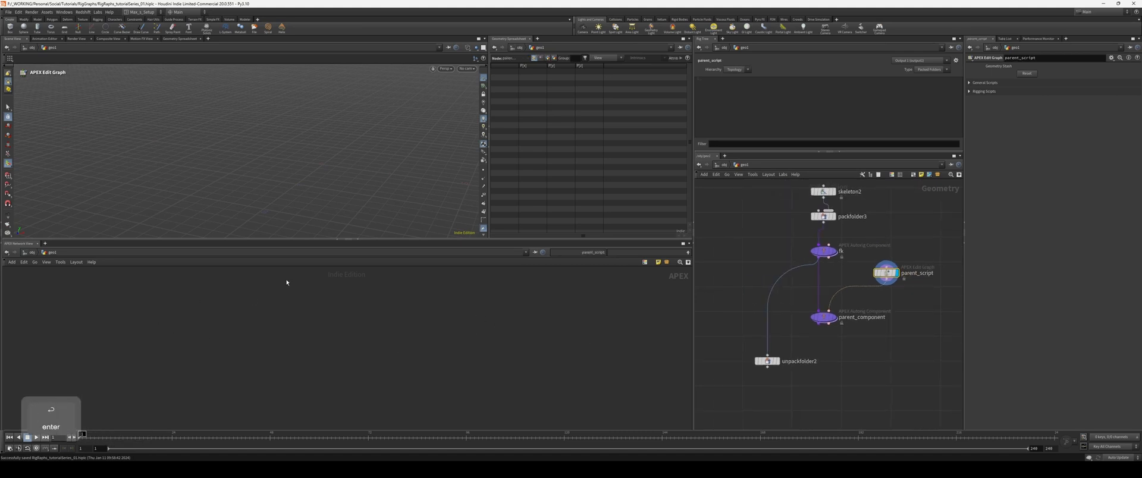
Rewire unpackfolder2 below parent_component, display it, and split the APEX network view into two side-by-side panes.
{"action": "left_click_drag", "start_coordinate": [273, 238], "coordinate": [273, 239]}
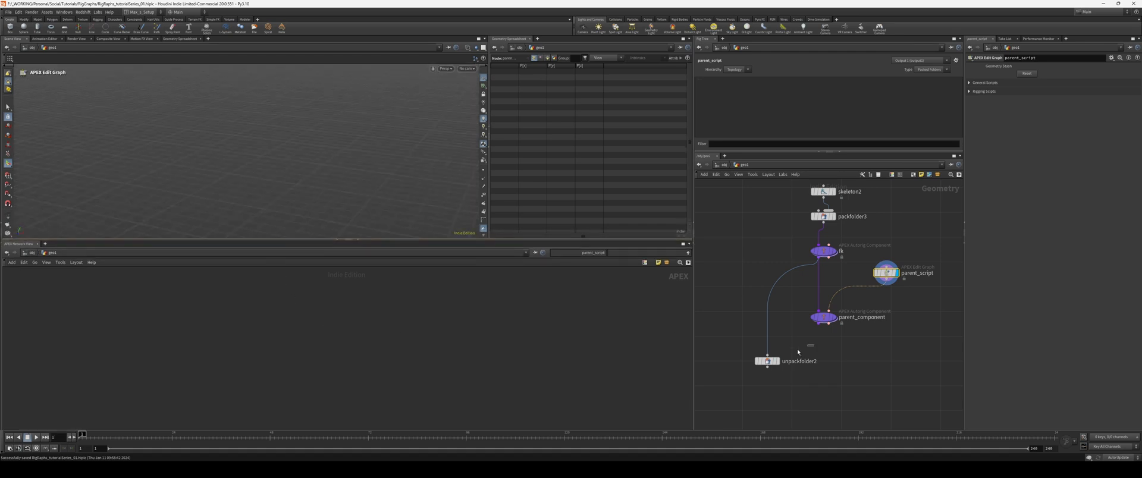
{"action": "left_click", "coordinate": [767, 361]}
{"action": "key", "text": "r"}
{"action": "key", "text": "alt+bracketleft"}
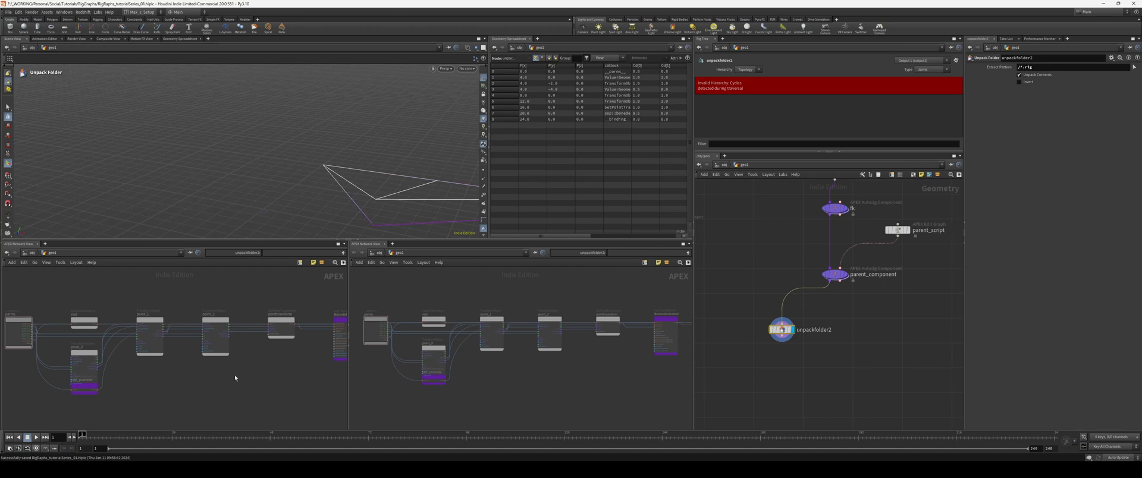
{"action": "key", "text": "alt"}
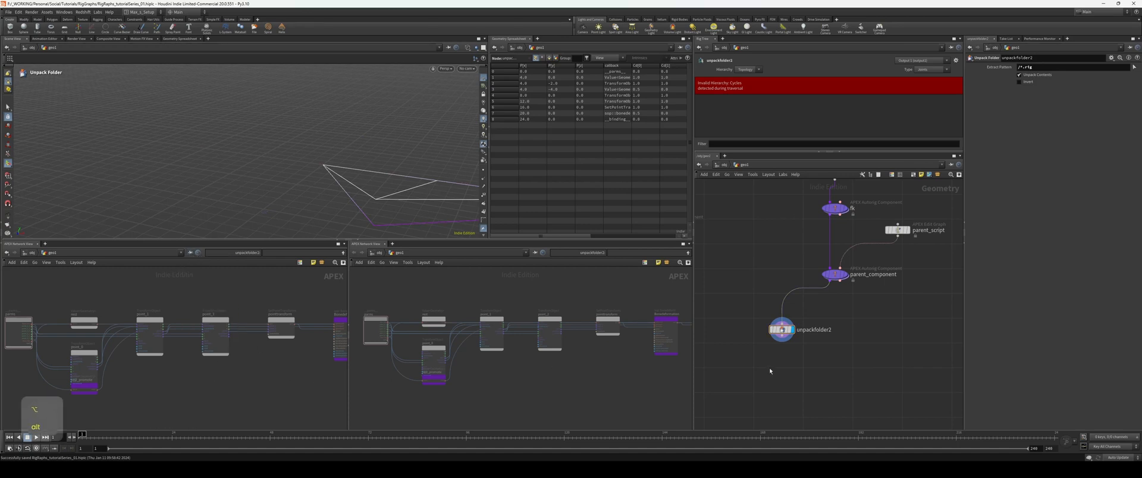
Pin one APEX network view to the unpackfolder2 graph and display parent_script in the other.
{"action": "scroll", "coordinate": [210, 290], "scroll_direction": "down", "scroll_amount": 2}
{"action": "middle_click_drag", "start_coordinate": [209, 291], "coordinate": [173, 294]}
{"action": "scroll", "coordinate": [242, 292], "scroll_direction": "up", "scroll_amount": 1}
{"action": "left_click", "coordinate": [190, 253]}
{"action": "middle_click_drag", "start_coordinate": [920, 252], "coordinate": [907, 264]}
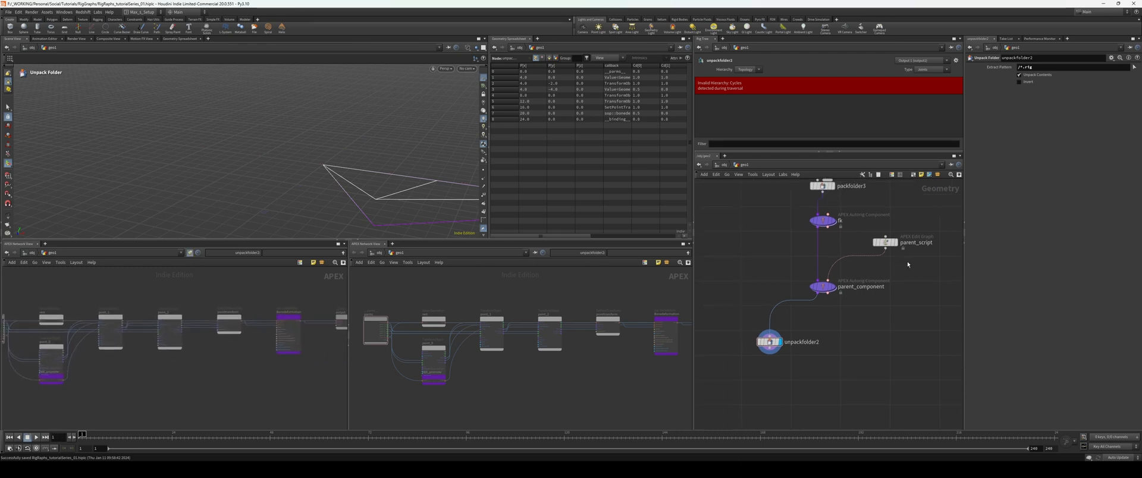
{"action": "left_click", "coordinate": [885, 243]}
{"action": "key", "text": "r"}
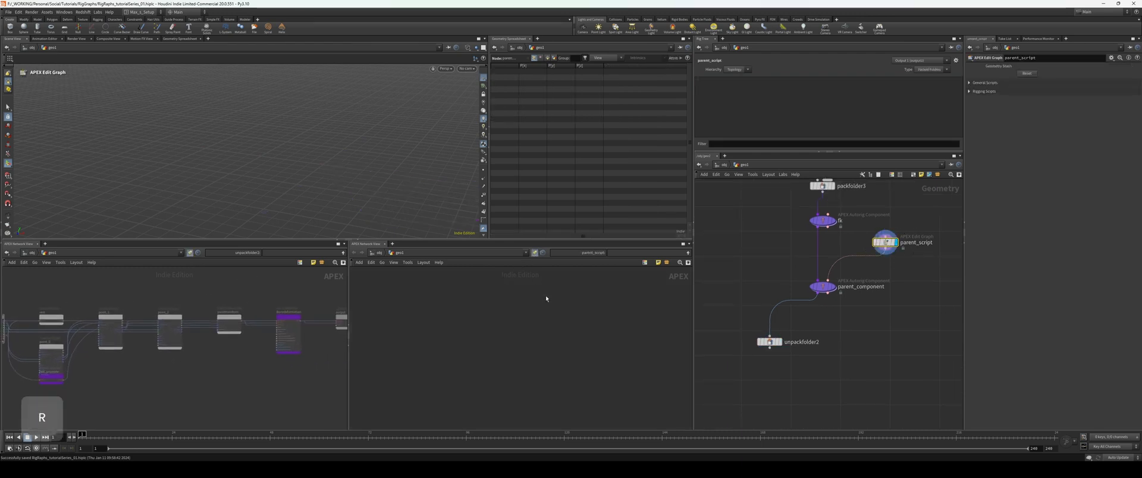
{"action": "middle_click_drag", "start_coordinate": [897, 273], "coordinate": [879, 282]}
{"action": "scroll", "coordinate": [879, 282], "scroll_direction": "up", "scroll_amount": 1}
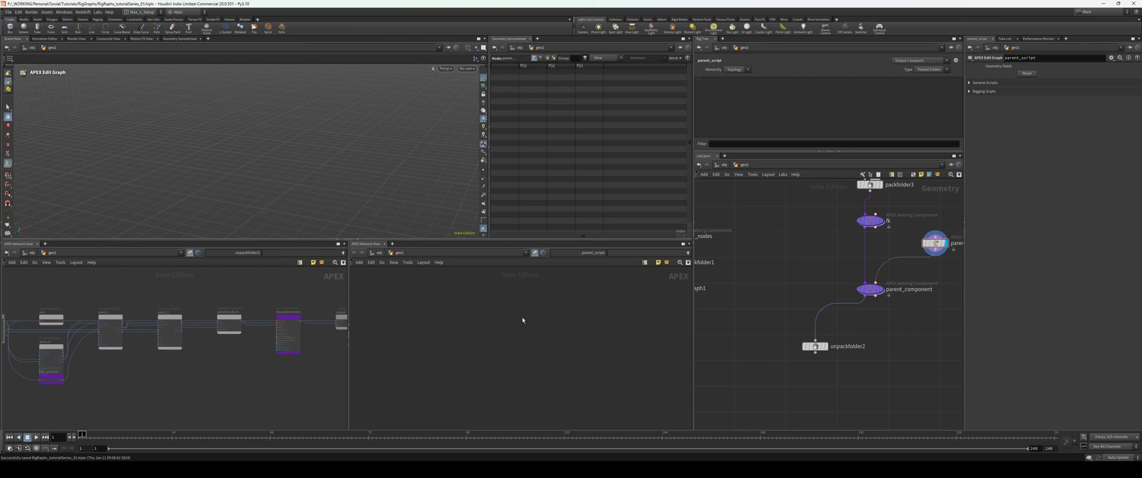
Keep the second APEX network view pinned to parent_script, enlarge both views, and display unpackfolder2.
{"action": "scroll", "coordinate": [284, 371], "scroll_direction": "down", "scroll_amount": 2}
{"action": "middle_click_drag", "start_coordinate": [212, 377], "coordinate": [185, 372]}
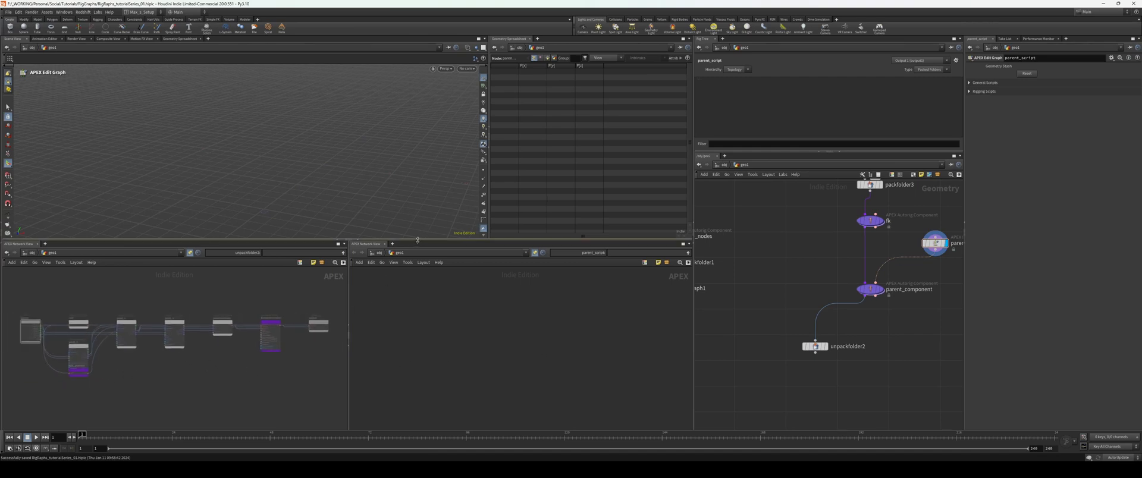
{"action": "left_click", "coordinate": [813, 347]}
{"action": "key", "text": "r"}
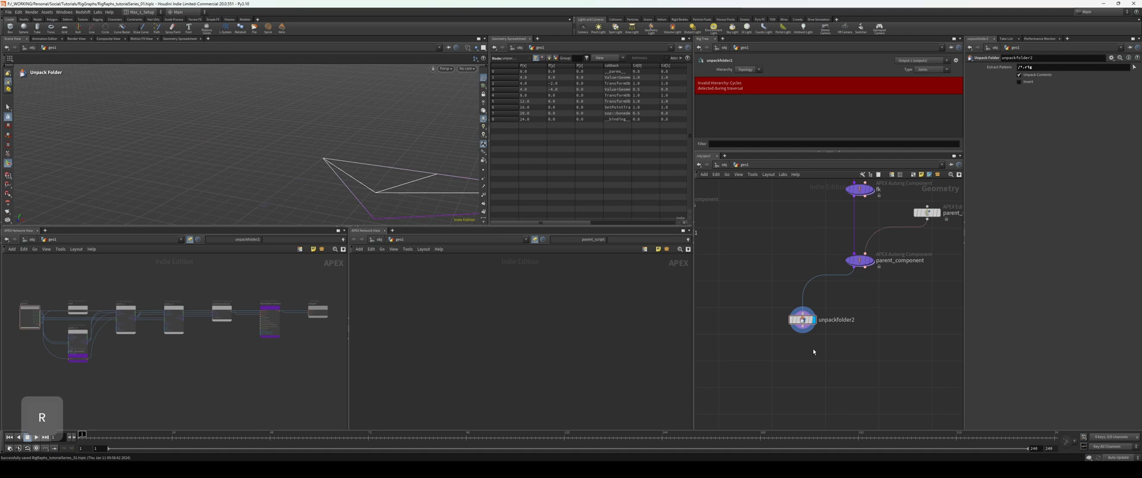
Add an APEX Layout Graph node wired below unpackfolder2 and display it.
{"action": "key", "text": "Tab"}
{"action": "type", "text": "apexl"}
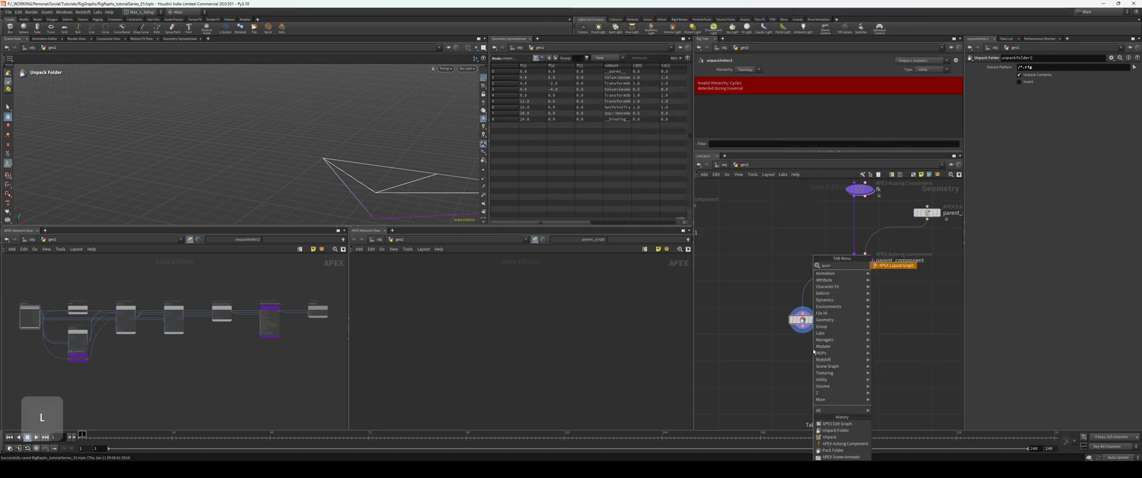
{"action": "key", "text": "Return"}
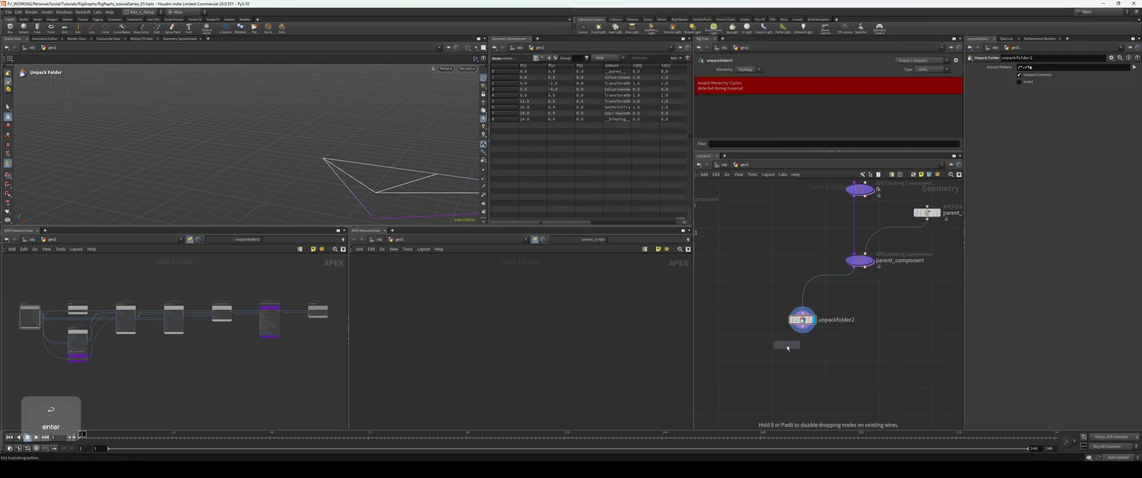
{"action": "left_click_drag", "start_coordinate": [802, 329], "coordinate": [790, 345]}
{"action": "key", "text": "r"}
{"action": "middle_click_drag", "start_coordinate": [791, 348], "coordinate": [792, 328]}
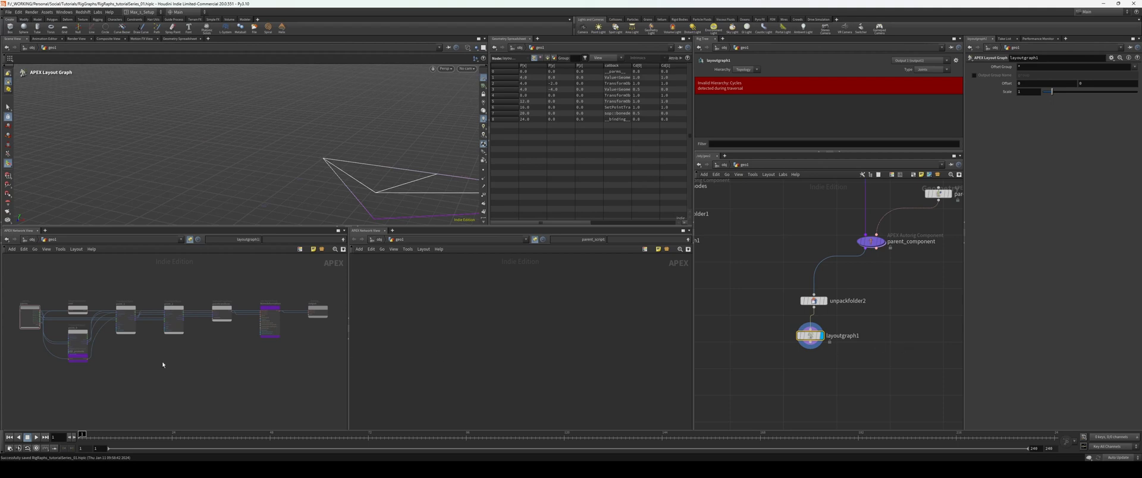
Widen the network view showing the laid-out rig graph and examine its chain of nodes.
{"action": "scroll", "coordinate": [162, 364], "scroll_direction": "up", "scroll_amount": 2}
{"action": "scroll", "coordinate": [202, 357], "scroll_direction": "down", "scroll_amount": 2}
{"action": "middle_click_drag", "start_coordinate": [208, 355], "coordinate": [183, 360]}
{"action": "scroll", "coordinate": [251, 355], "scroll_direction": "down", "scroll_amount": 2}
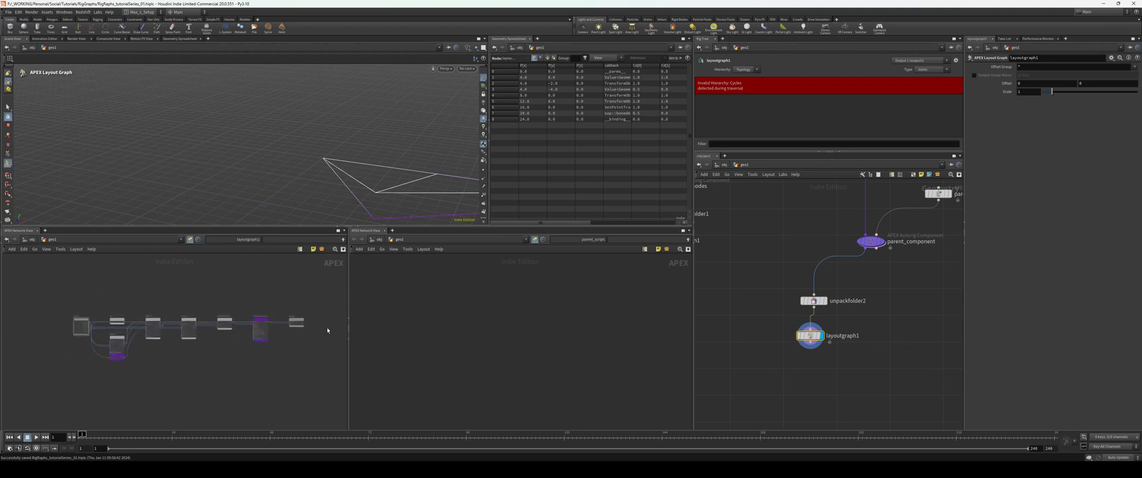
{"action": "left_click_drag", "start_coordinate": [348, 304], "coordinate": [369, 304]}
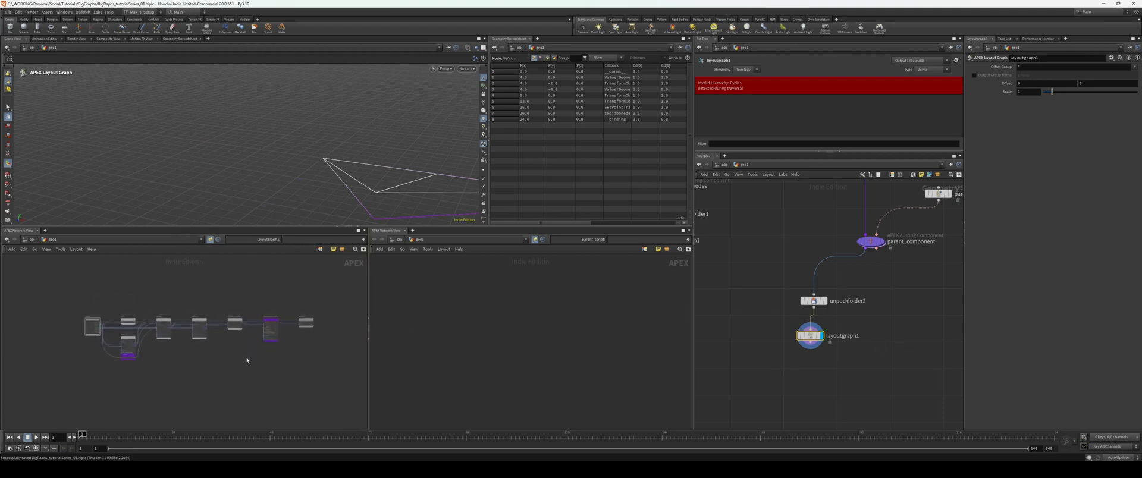
{"action": "scroll", "coordinate": [154, 373], "scroll_direction": "up", "scroll_amount": 2}
{"action": "scroll", "coordinate": [65, 327], "scroll_direction": "up", "scroll_amount": 2}
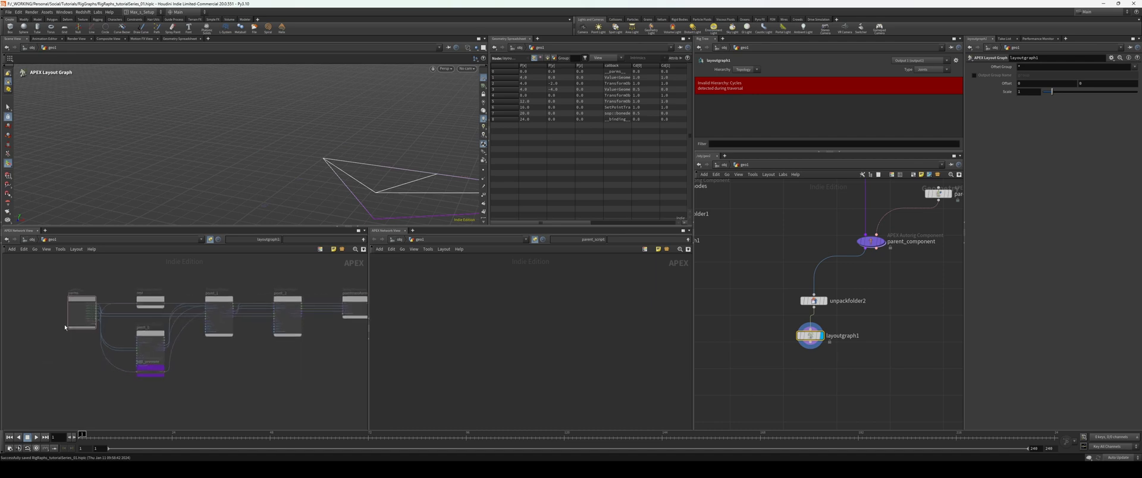
{"action": "scroll", "coordinate": [64, 338], "scroll_direction": "down", "scroll_amount": 2}
{"action": "scroll", "coordinate": [35, 319], "scroll_direction": "up", "scroll_amount": 2}
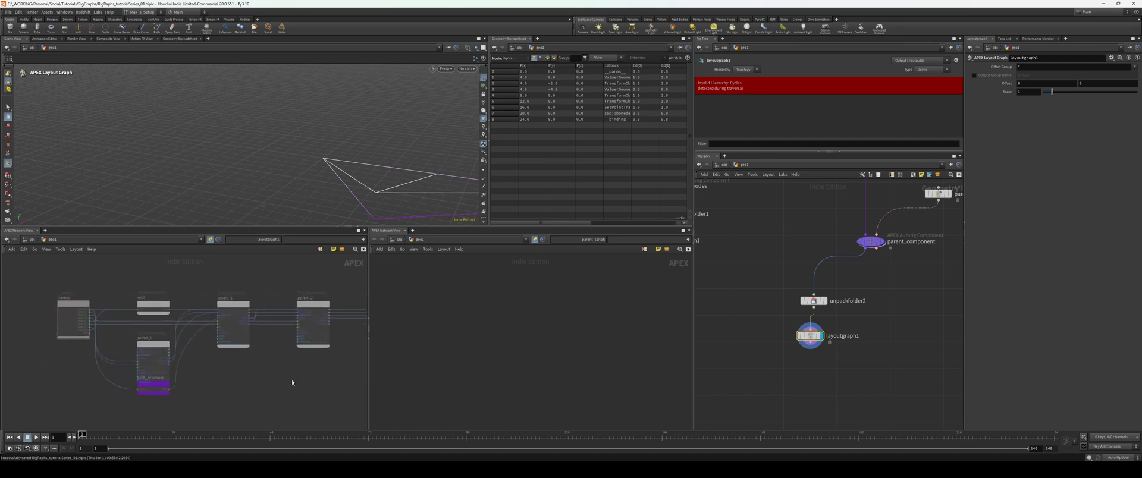
{"action": "right_click_drag", "start_coordinate": [291, 380], "coordinate": [220, 371]}
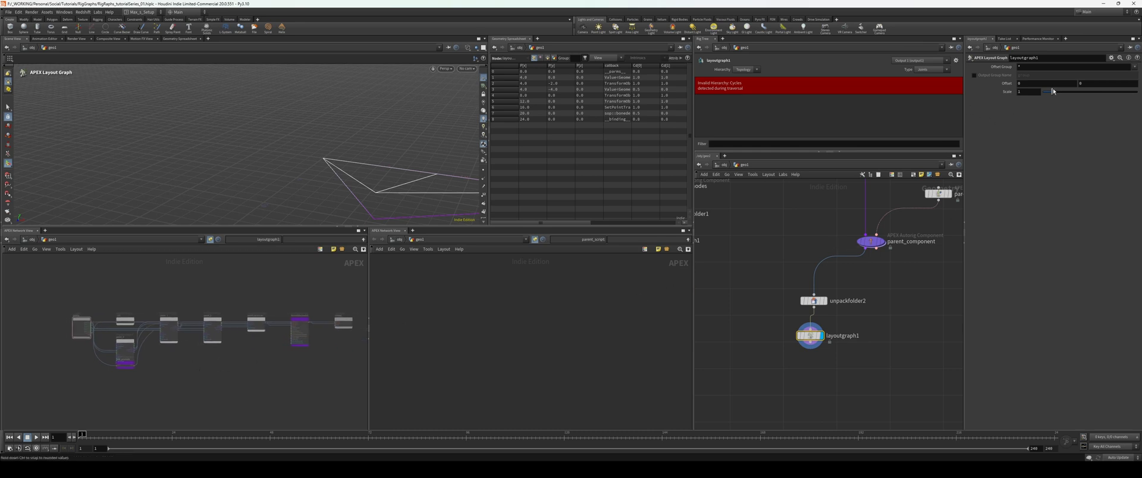
Set the APEX Layout Graph node's scale to 1.8 to spread the rig graph's nodes apart.
{"action": "left_click_drag", "start_coordinate": [1052, 92], "coordinate": [1060, 94]}
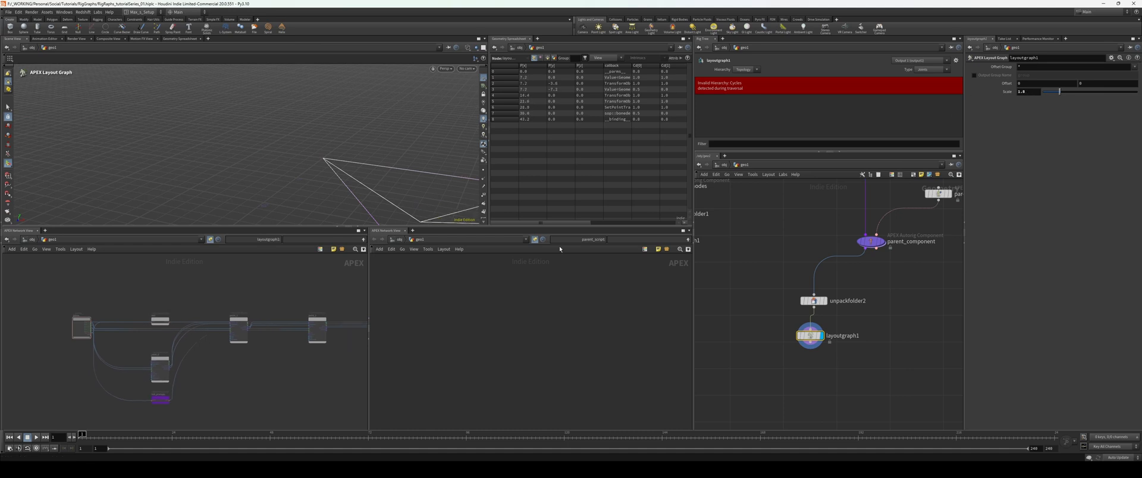
{"action": "middle_click_drag", "start_coordinate": [226, 359], "coordinate": [126, 333]}
{"action": "scroll", "coordinate": [173, 351], "scroll_direction": "down", "scroll_amount": 3}
{"action": "scroll", "coordinate": [173, 351], "scroll_direction": "up", "scroll_amount": 2}
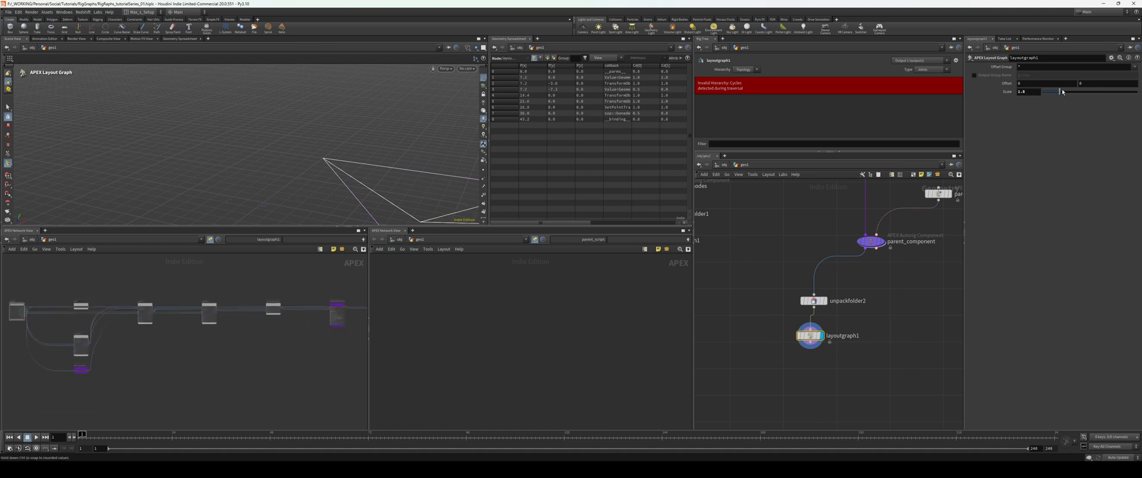
Set the APEX Layout Graph node's scale to 0.99 to bring the rig graph's nodes closer together, and slightly widen its network view.
{"action": "left_click_drag", "start_coordinate": [1060, 92], "coordinate": [1056, 92]}
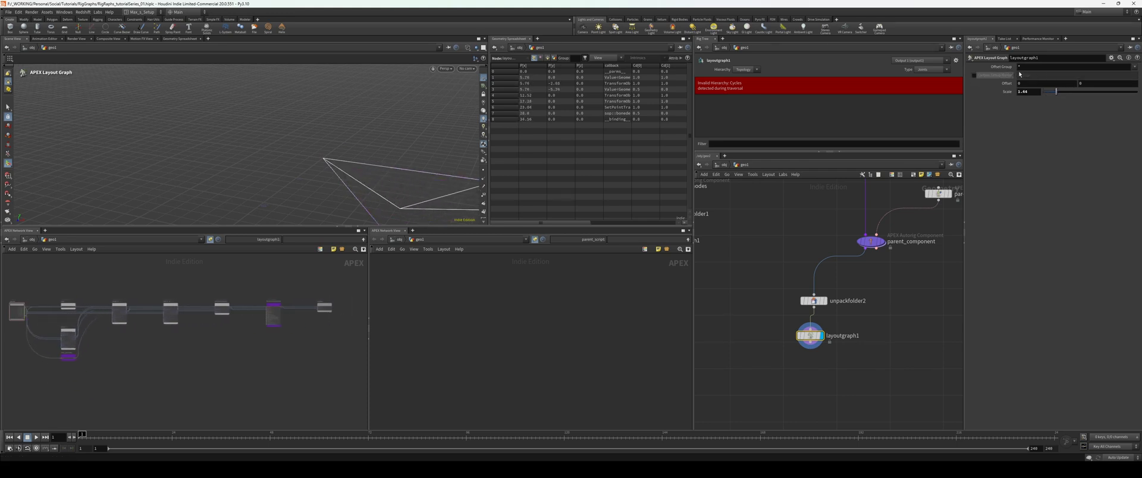
{"action": "left_click_drag", "start_coordinate": [1064, 92], "coordinate": [1051, 91]}
{"action": "scroll", "coordinate": [156, 373], "scroll_direction": "up", "scroll_amount": 4}
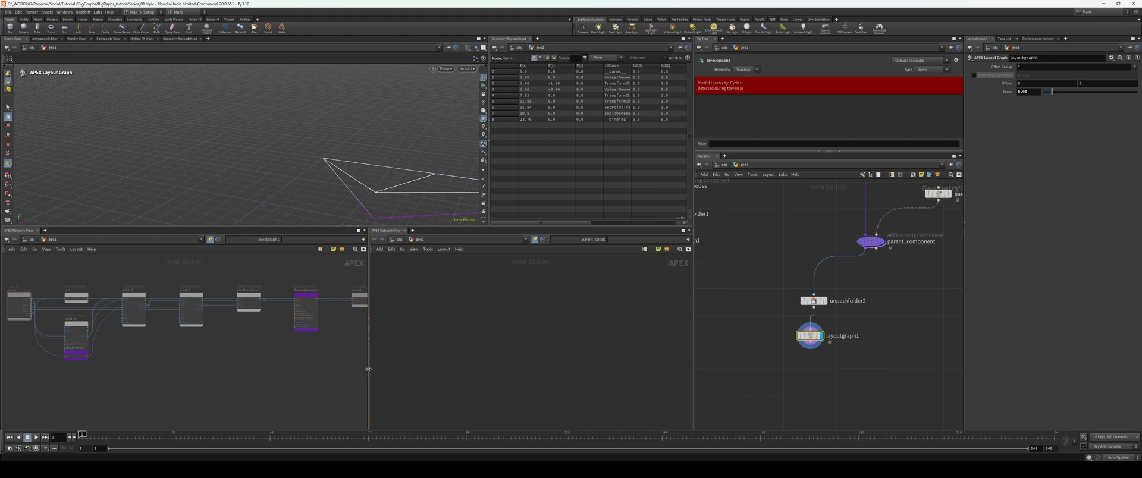
{"action": "left_click_drag", "start_coordinate": [368, 369], "coordinate": [377, 369]}
Align unpackfolder2 and layoutgraph1 with each other and move them aside from the parent_component node.
{"action": "left_click_drag", "start_coordinate": [835, 360], "coordinate": [804, 300]}
{"action": "key", "text": "a"}
{"action": "left_click_drag", "start_coordinate": [849, 300], "coordinate": [849, 324]}
{"action": "left_click", "coordinate": [851, 320]}
{"action": "middle_click_drag", "start_coordinate": [852, 315], "coordinate": [773, 364]}
{"action": "scroll", "coordinate": [851, 320], "scroll_direction": "up", "scroll_amount": 1}
Add an APEX Scene Animate node, wire it to parent_component's output and place it directly below.
{"action": "left_click_drag", "start_coordinate": [925, 248], "coordinate": [847, 207]}
{"action": "middle_click_drag", "start_coordinate": [911, 284], "coordinate": [910, 317]}
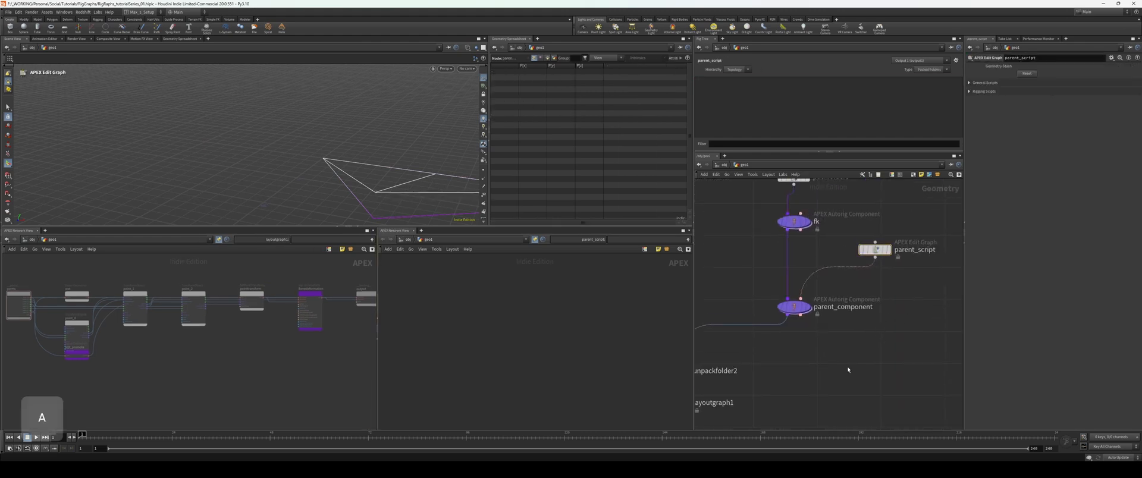
{"action": "middle_click_drag", "start_coordinate": [848, 368], "coordinate": [841, 341]}
{"action": "scroll", "coordinate": [856, 330], "scroll_direction": "down", "scroll_amount": 1}
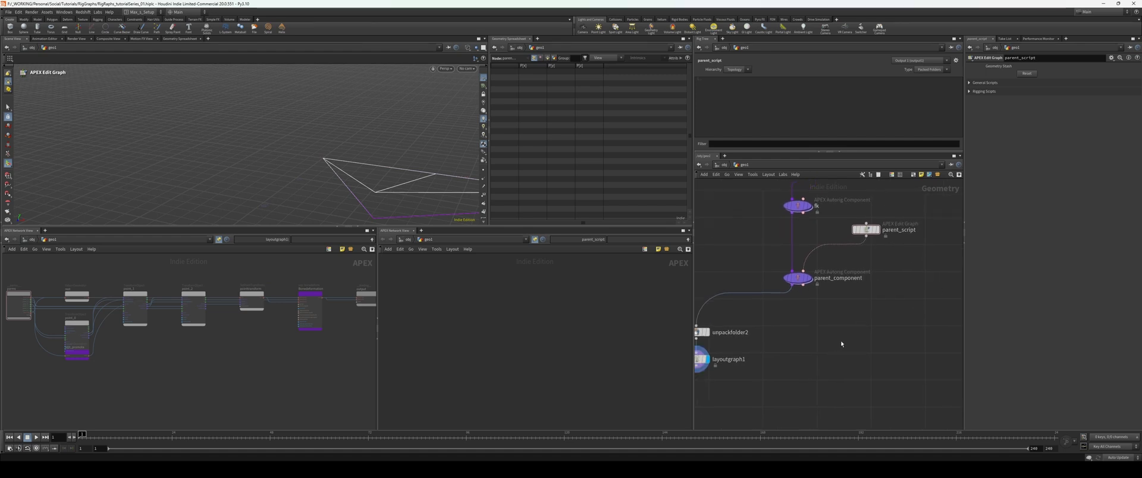
{"action": "key", "text": "Return"}
{"action": "key", "text": "Return"}
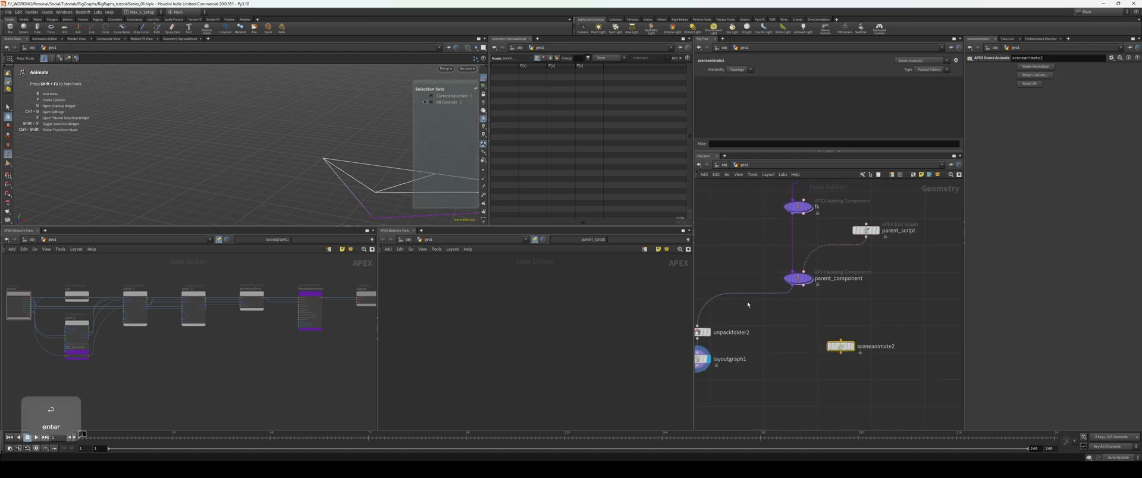
{"action": "left_click_drag", "start_coordinate": [792, 286], "coordinate": [810, 375]}
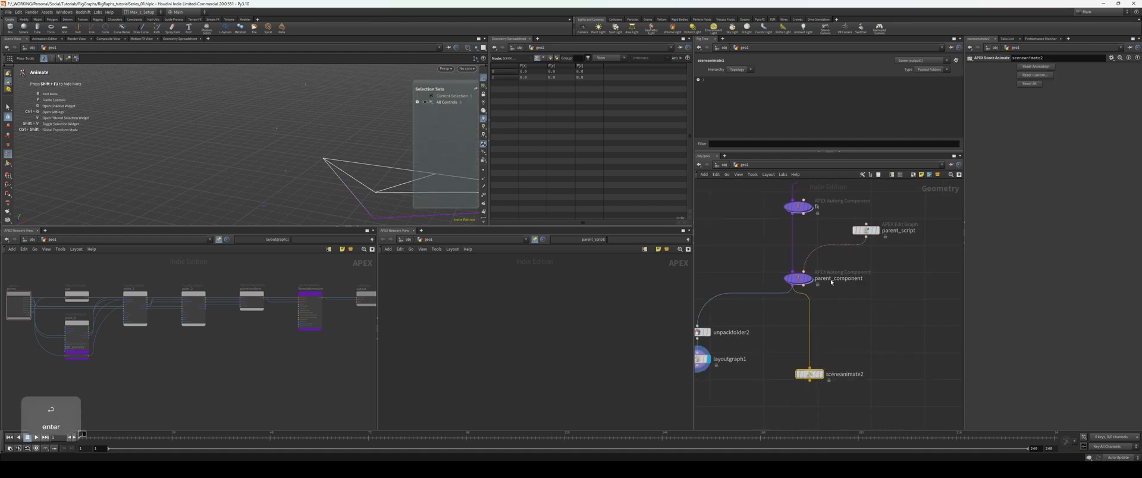
{"action": "middle_click_drag", "start_coordinate": [857, 293], "coordinate": [855, 288]}
{"action": "left_click_drag", "start_coordinate": [807, 369], "coordinate": [795, 375]}
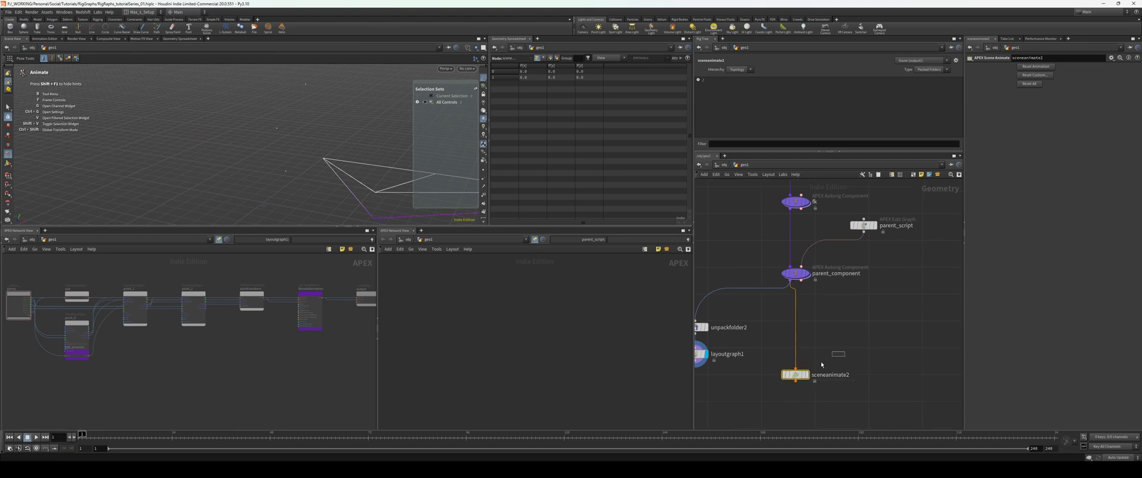
Display the Scene Animate node and enter its Animate state in the viewport to view the rig's controls.
{"action": "key", "text": "r"}
{"action": "key", "text": "Return"}
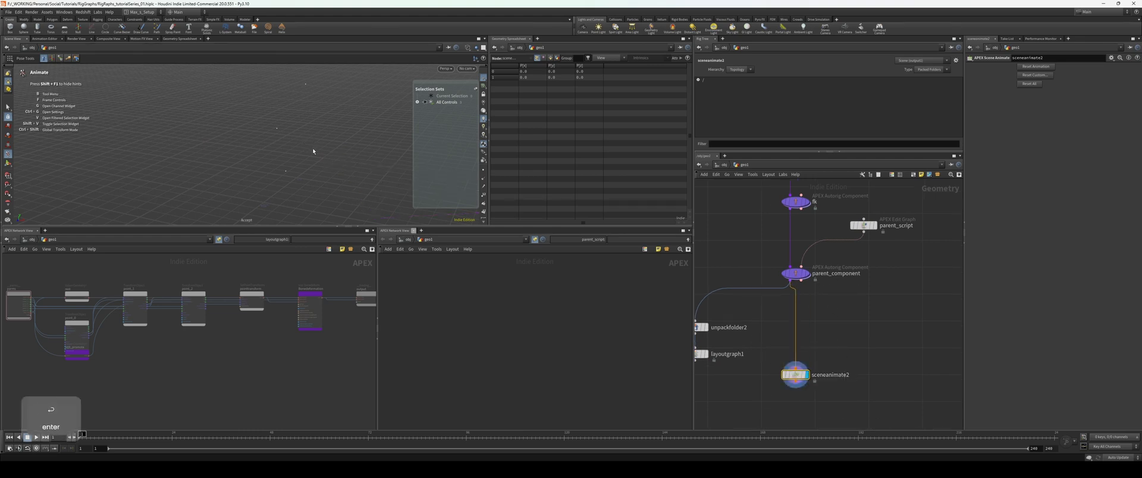
{"action": "left_click_drag", "start_coordinate": [326, 101], "coordinate": [318, 164], "text": "alt"}
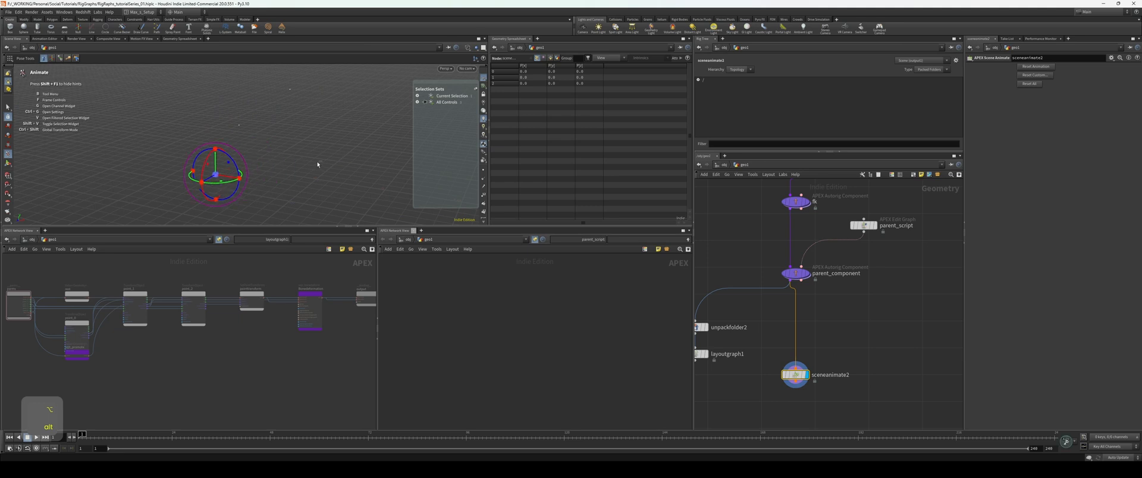
Examine the component types that parent_component offers as its Component source.
{"action": "middle_click_drag", "start_coordinate": [880, 328], "coordinate": [878, 339]}
{"action": "left_click_drag", "start_coordinate": [864, 336], "coordinate": [798, 284]}
{"action": "middle_click_drag", "start_coordinate": [892, 272], "coordinate": [889, 276]}
{"action": "left_click", "coordinate": [862, 248]}
{"action": "left_click", "coordinate": [792, 296]}
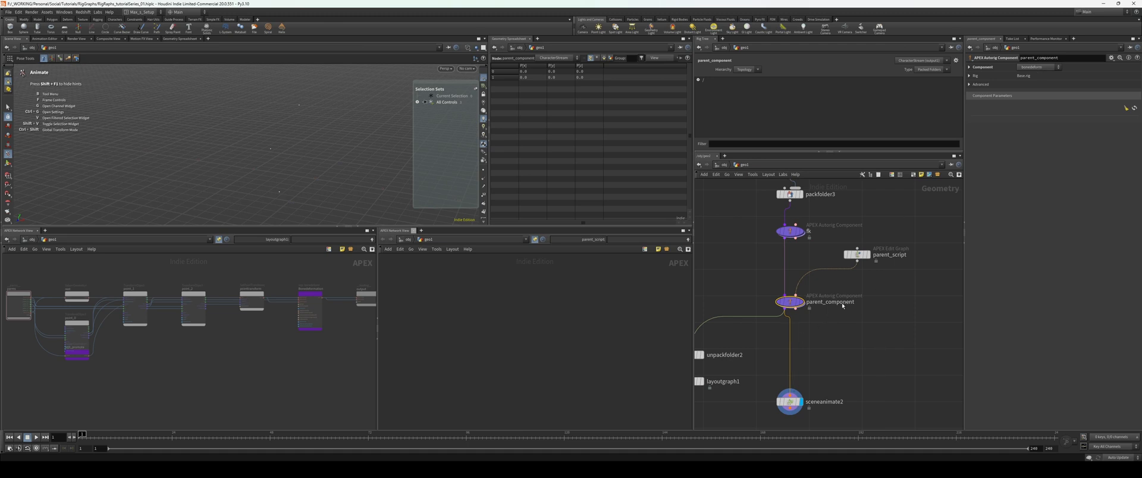
{"action": "left_click", "coordinate": [1031, 67]}
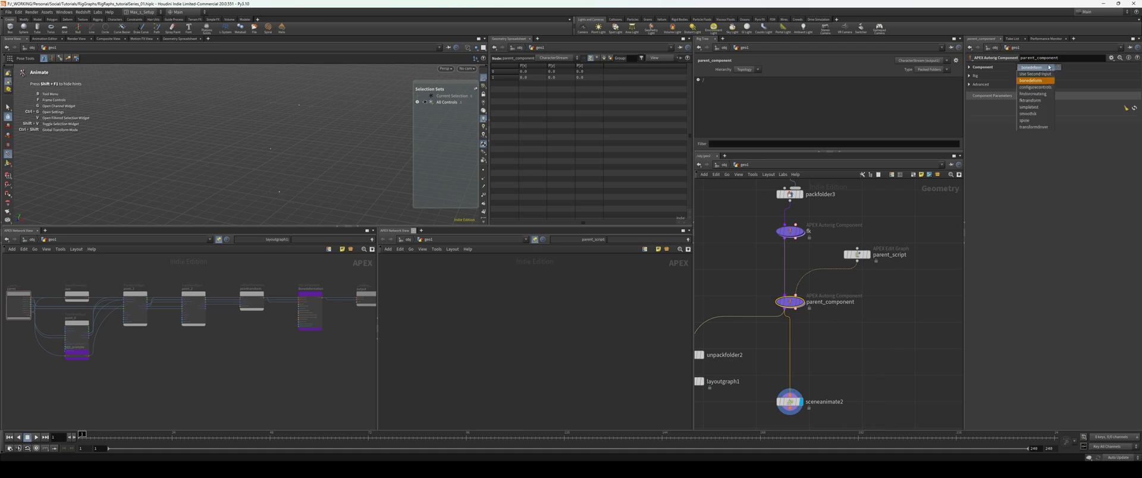
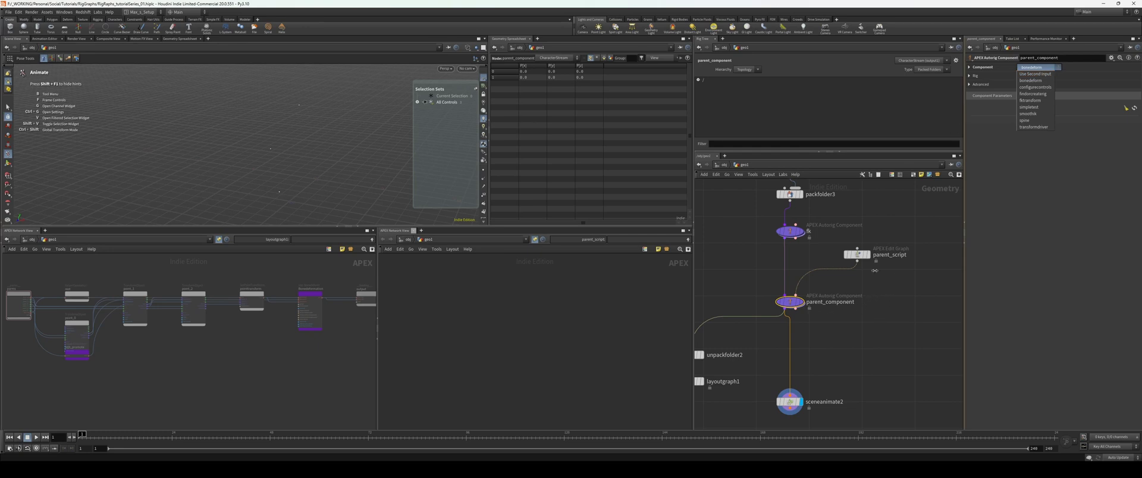
Examine how parent_script feeds parent_component's second input and recheck the component's source options.
{"action": "left_click", "coordinate": [860, 255]}
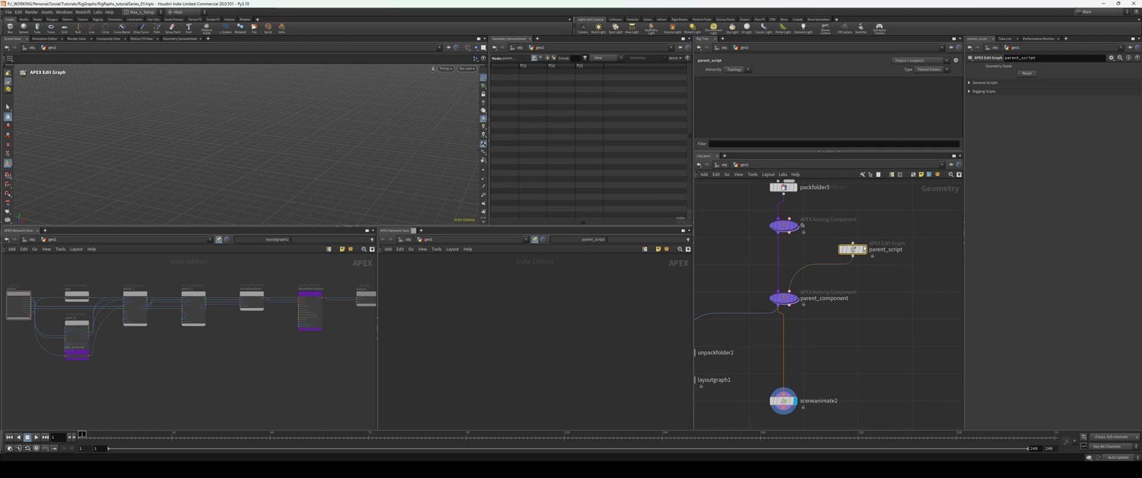
{"action": "scroll", "coordinate": [865, 262], "scroll_direction": "up", "scroll_amount": 1}
{"action": "middle_click_drag", "start_coordinate": [866, 262], "coordinate": [856, 269]}
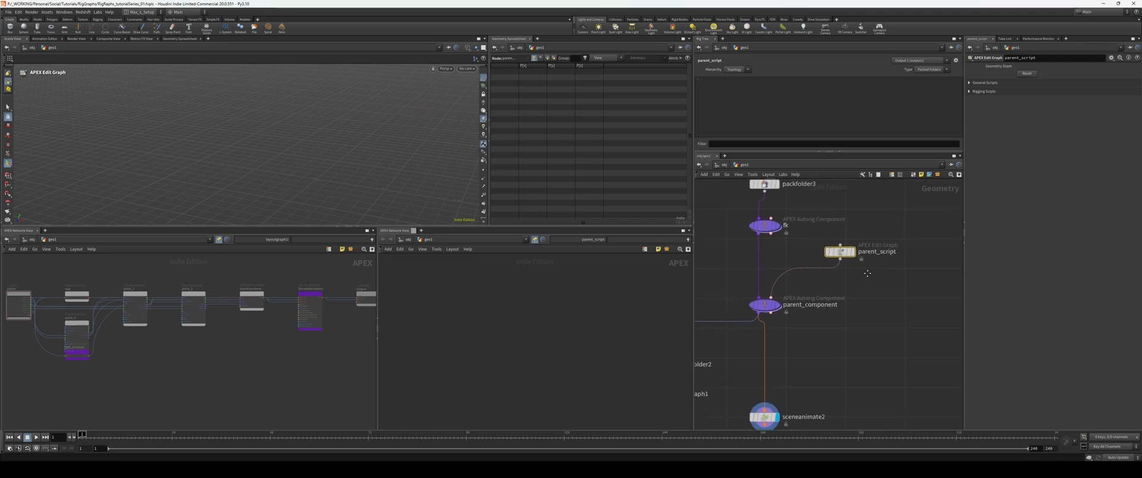
{"action": "left_click", "coordinate": [768, 304]}
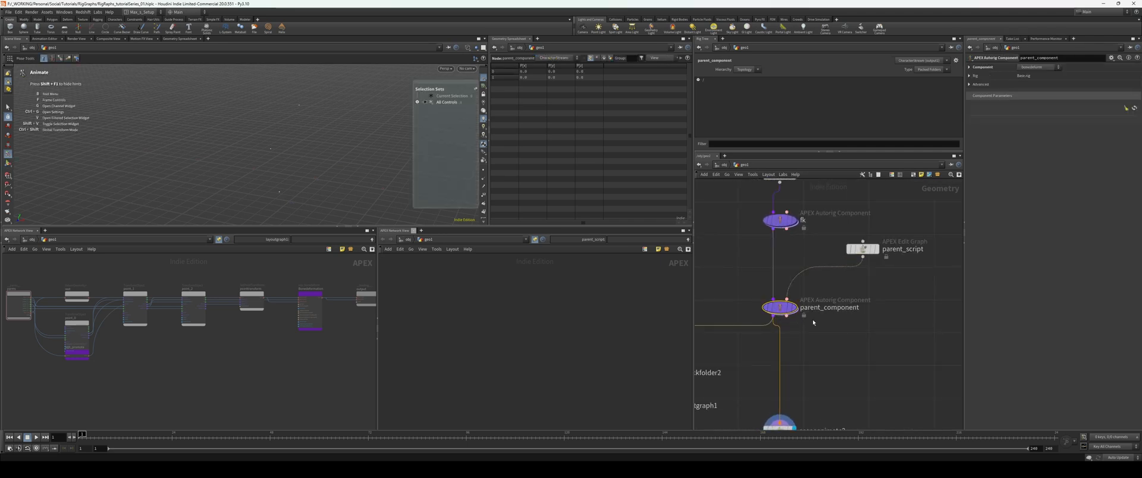
{"action": "scroll", "coordinate": [857, 311], "scroll_direction": "down", "scroll_amount": 1}
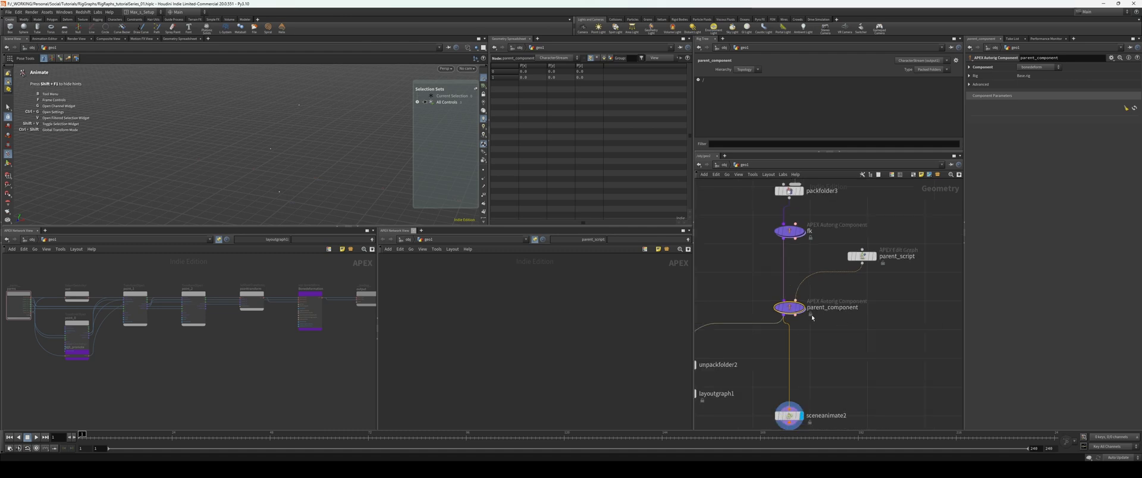
{"action": "left_click", "coordinate": [862, 256]}
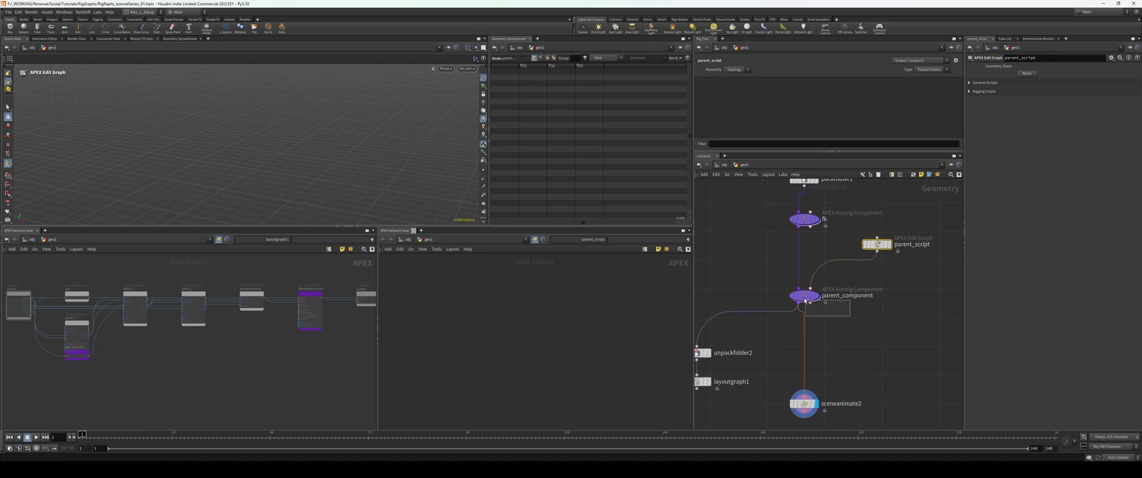
{"action": "left_click_drag", "start_coordinate": [804, 300], "coordinate": [802, 299]}
{"action": "left_click_drag", "start_coordinate": [906, 271], "coordinate": [859, 239]}
{"action": "middle_click_drag", "start_coordinate": [893, 275], "coordinate": [882, 278]}
{"action": "scroll", "coordinate": [873, 265], "scroll_direction": "down", "scroll_amount": 1}
{"action": "scroll", "coordinate": [871, 262], "scroll_direction": "up", "scroll_amount": 1}
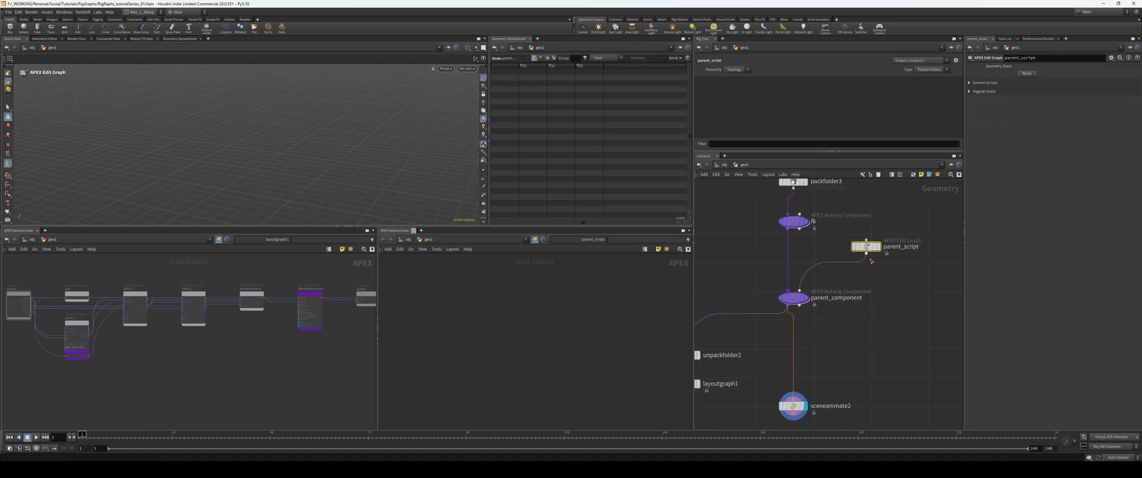
{"action": "left_click_drag", "start_coordinate": [854, 321], "coordinate": [774, 288]}
{"action": "middle_click_drag", "start_coordinate": [867, 280], "coordinate": [872, 283]}
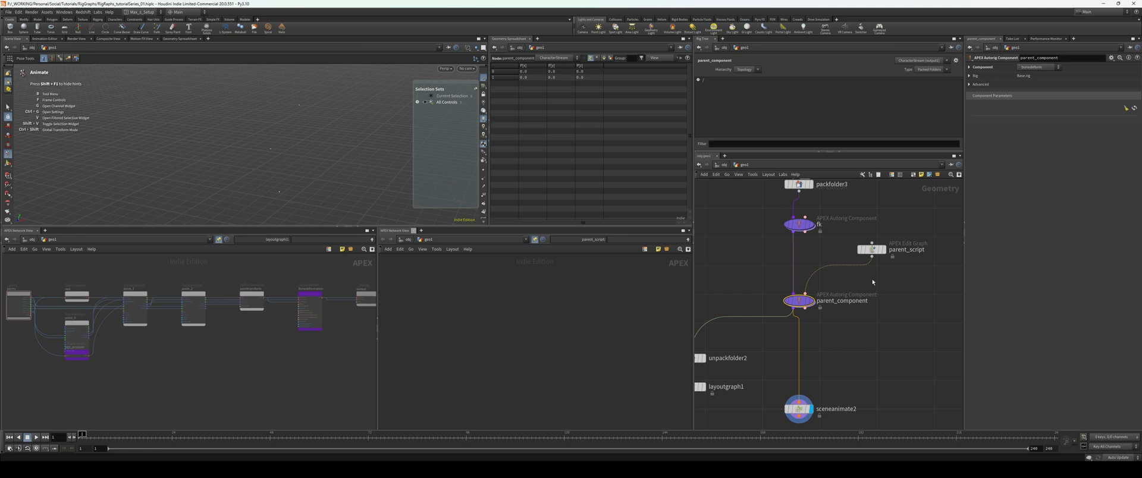
{"action": "left_click", "coordinate": [1033, 69]}
{"action": "left_click", "coordinate": [895, 326]}
{"action": "middle_click_drag", "start_coordinate": [869, 338], "coordinate": [874, 328]}
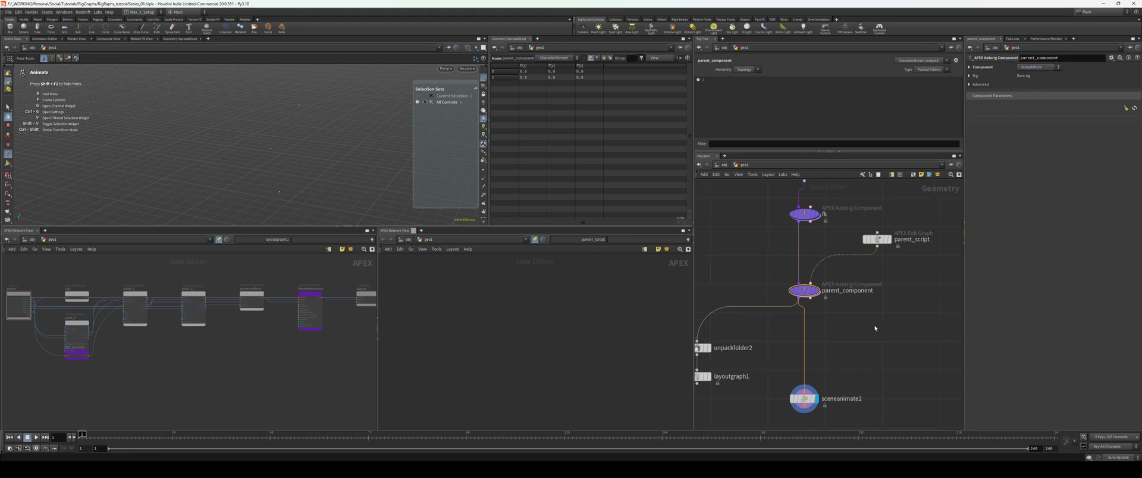
{"action": "scroll", "coordinate": [866, 325], "scroll_direction": "up", "scroll_amount": 1}
Add a parms node to the empty parent_script graph and frame it.
{"action": "left_click", "coordinate": [870, 233]}
{"action": "scroll", "coordinate": [863, 317], "scroll_direction": "up", "scroll_amount": 1}
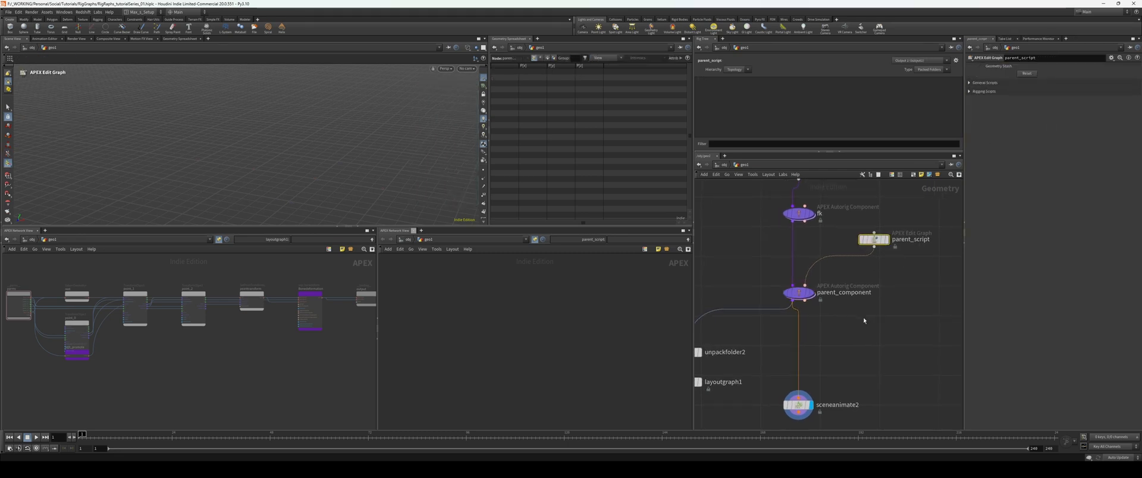
{"action": "key", "text": "Return"}
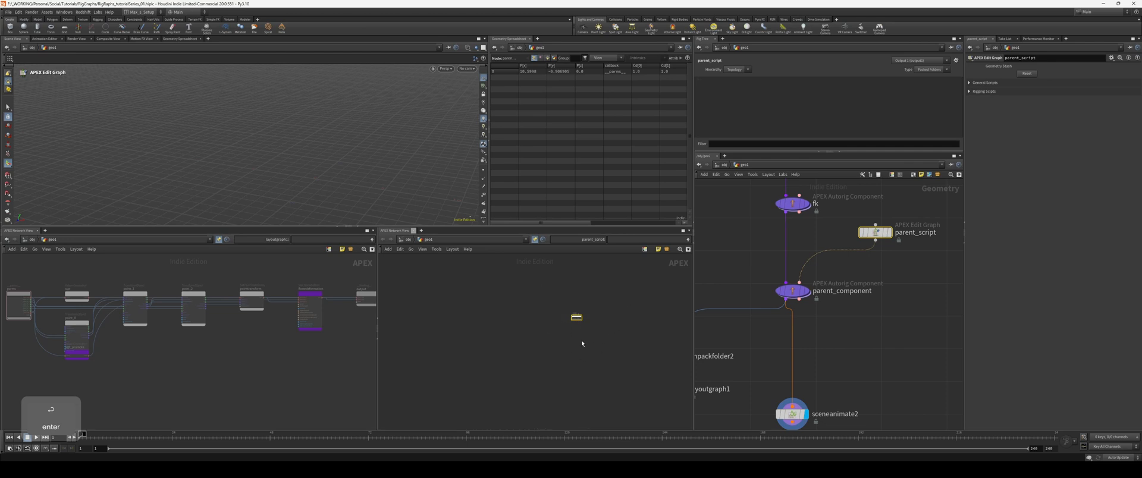
{"action": "key", "text": "f"}
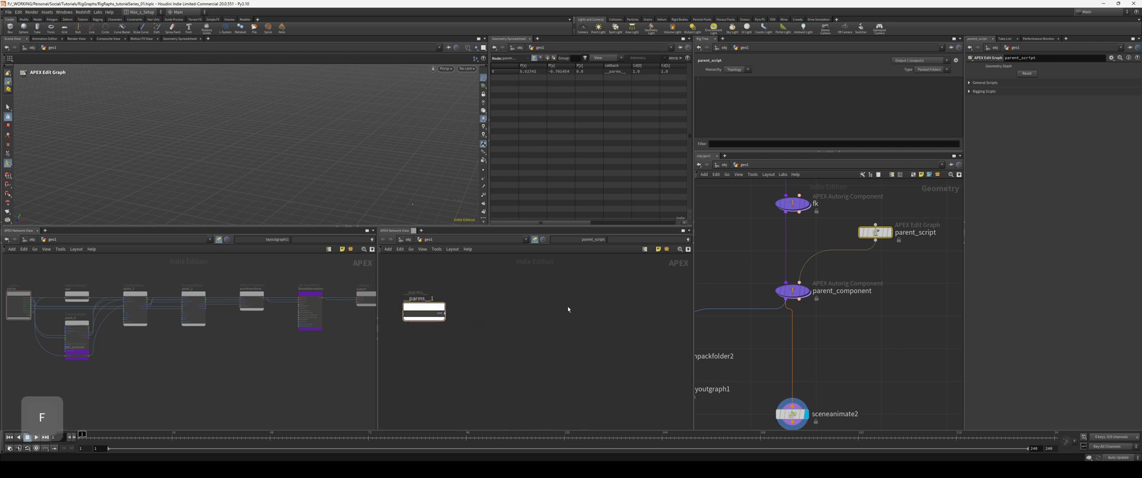
Add an output node beside the parms node in the parent_script graph and widen that network view.
{"action": "key", "text": "Tab"}
{"action": "type", "text": "output"}
{"action": "key", "text": "Return"}
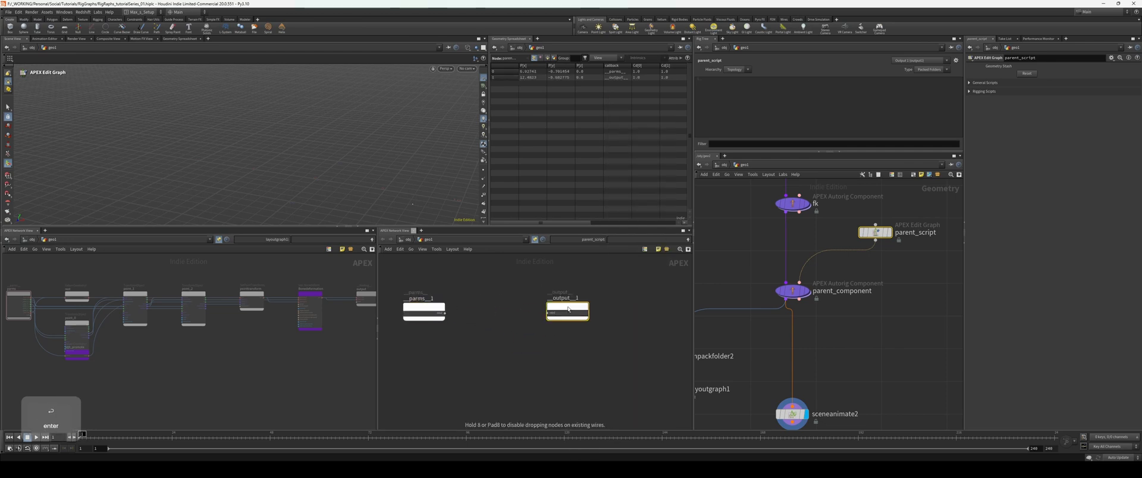
{"action": "left_click", "coordinate": [568, 309]}
{"action": "scroll", "coordinate": [507, 288], "scroll_direction": "up", "scroll_amount": 1}
{"action": "middle_click_drag", "start_coordinate": [505, 299], "coordinate": [528, 305]}
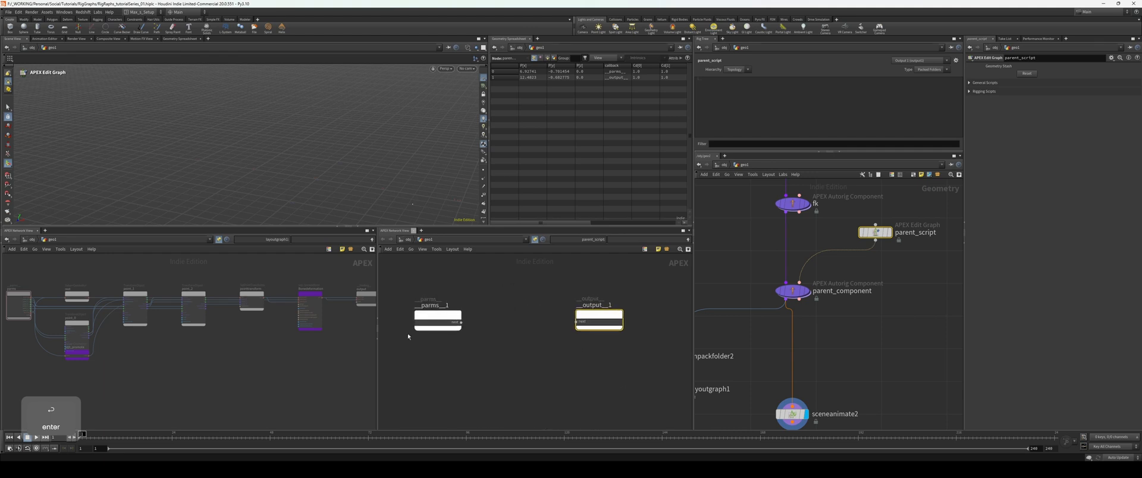
{"action": "left_click_drag", "start_coordinate": [377, 342], "coordinate": [349, 343]}
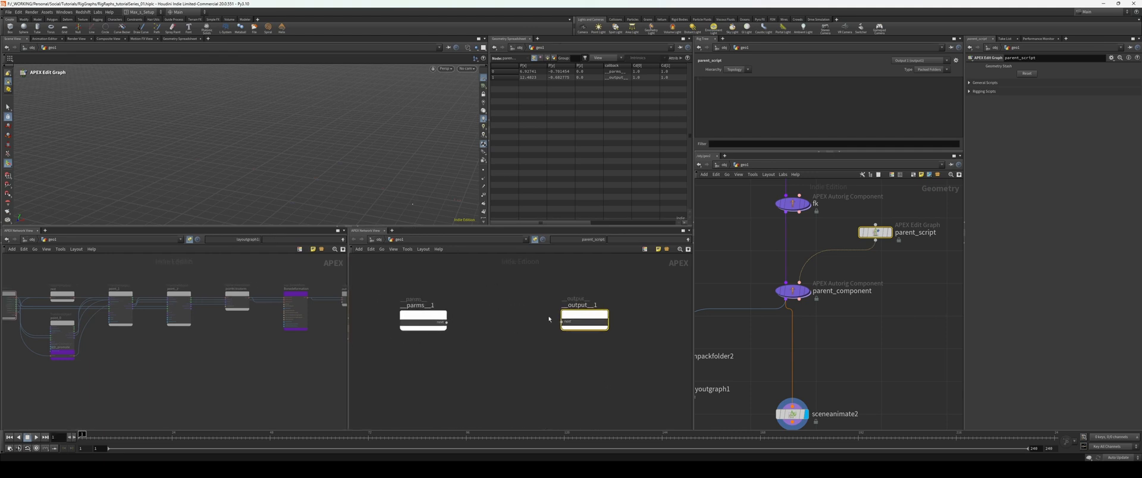
Rename the two parent_script graph nodes as output and parms.
{"action": "double_click", "coordinate": [595, 306]}
{"action": "left_click_drag", "start_coordinate": [600, 305], "coordinate": [487, 289]}
{"action": "type", "text": "output"}
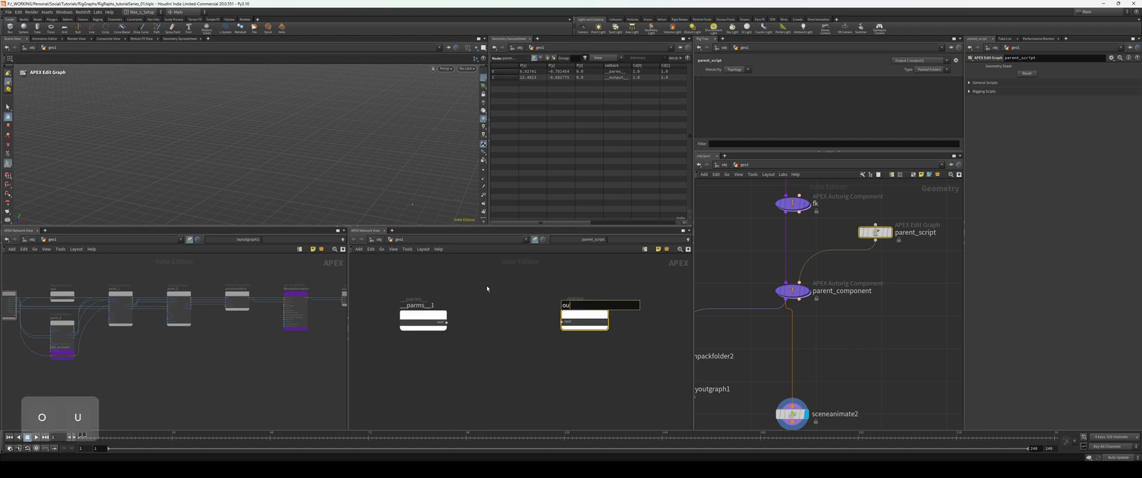
{"action": "key", "text": "Return"}
{"action": "double_click", "coordinate": [419, 305]}
{"action": "left_click_drag", "start_coordinate": [437, 306], "coordinate": [365, 290]}
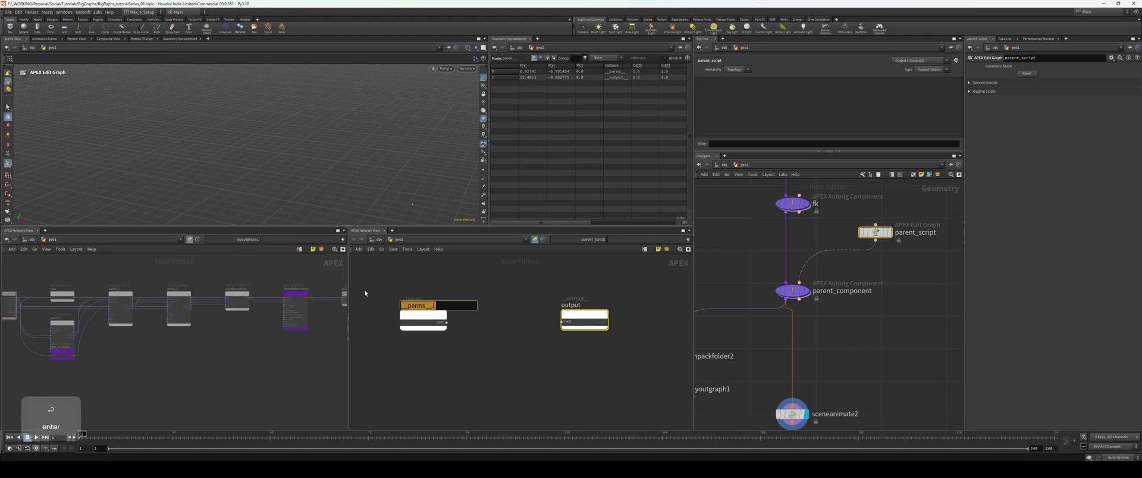
{"action": "type", "text": "parms"}
{"action": "key", "text": "Return"}
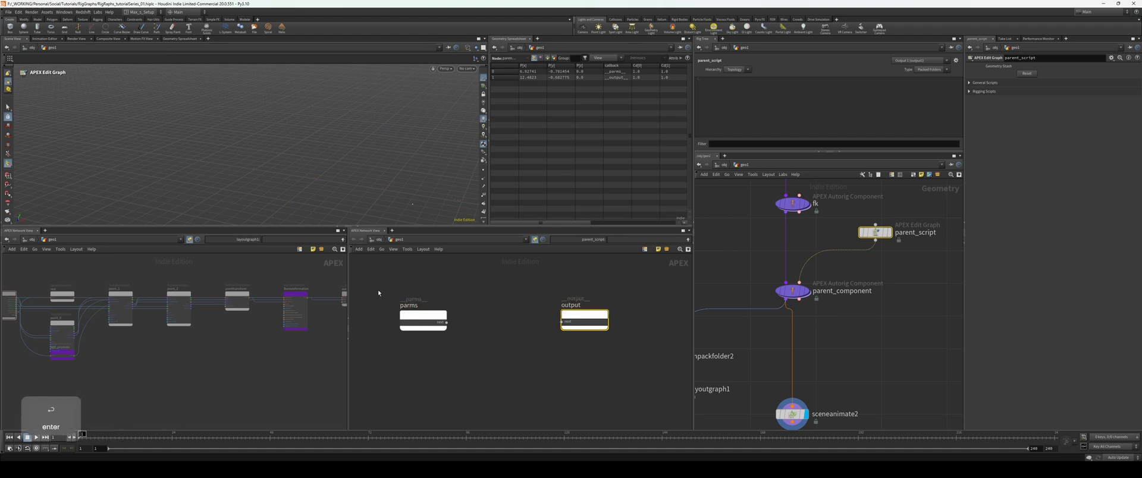
Spread the parms and output nodes apart in the parent_script graph to leave room between them.
{"action": "left_click_drag", "start_coordinate": [571, 315], "coordinate": [614, 316]}
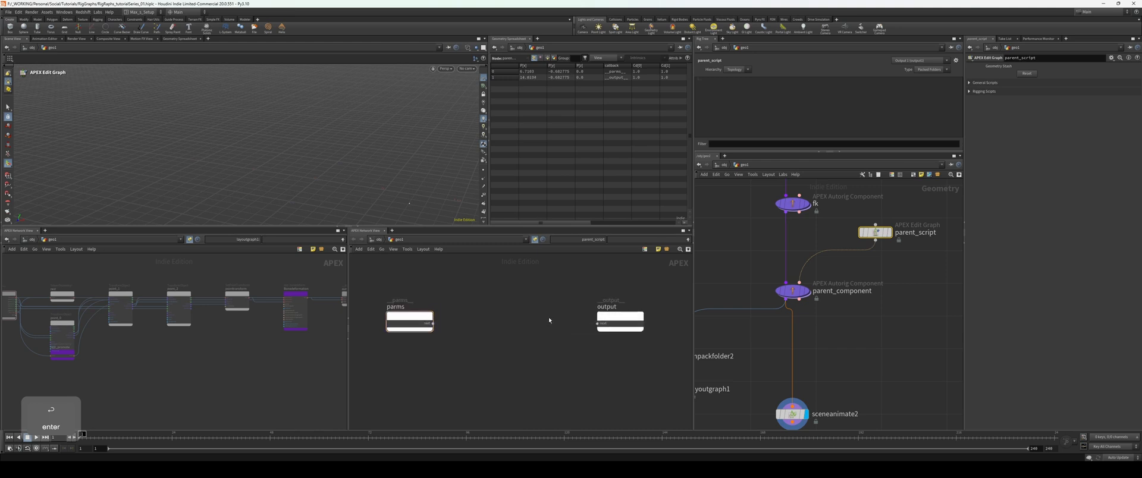
{"action": "middle_click_drag", "start_coordinate": [548, 319], "coordinate": [533, 320]}
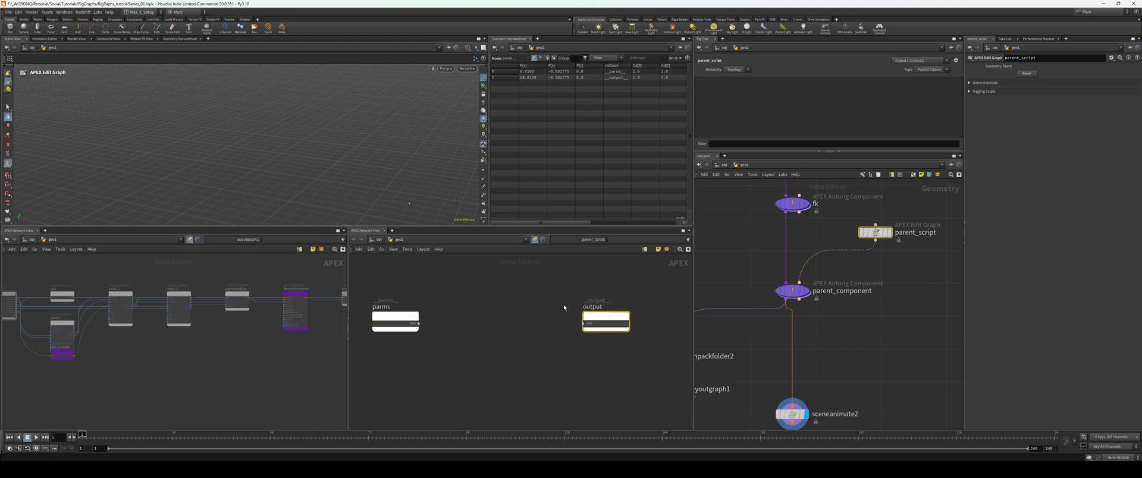
{"action": "scroll", "coordinate": [559, 309], "scroll_direction": "down", "scroll_amount": 3}
{"action": "middle_click_drag", "start_coordinate": [555, 307], "coordinate": [581, 311]}
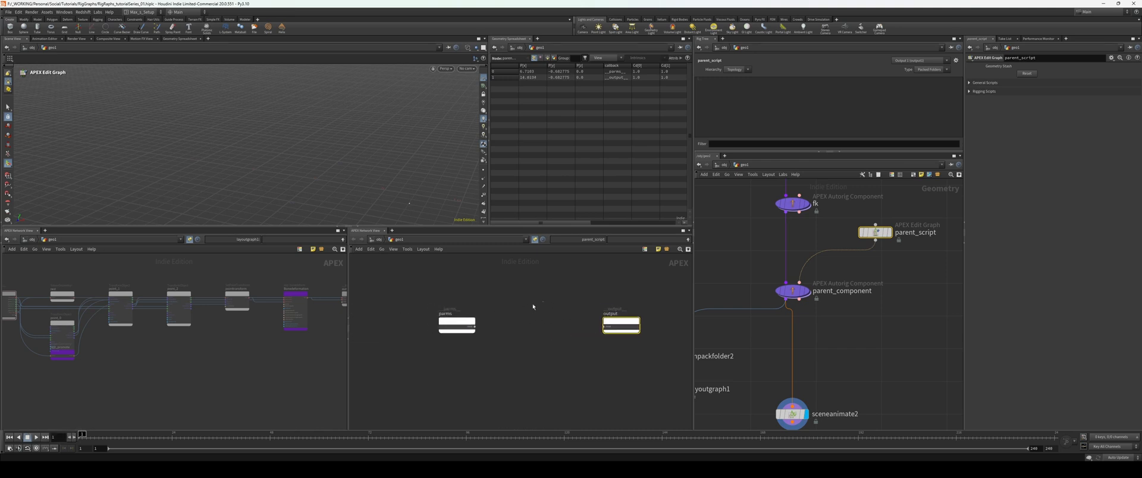
{"action": "left_click_drag", "start_coordinate": [456, 319], "coordinate": [434, 320]}
{"action": "middle_click_drag", "start_coordinate": [636, 307], "coordinate": [518, 310]}
{"action": "scroll", "coordinate": [564, 311], "scroll_direction": "up", "scroll_amount": 3}
{"action": "scroll", "coordinate": [572, 305], "scroll_direction": "down", "scroll_amount": 1}
{"action": "scroll", "coordinate": [518, 309], "scroll_direction": "down", "scroll_amount": 1}
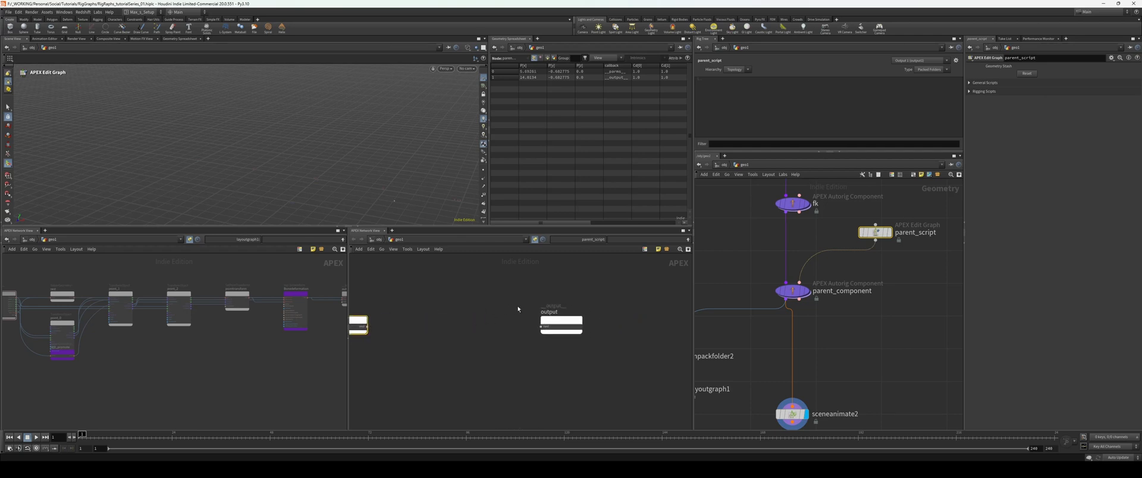
{"action": "left_click_drag", "start_coordinate": [575, 324], "coordinate": [577, 326]}
{"action": "left_click_drag", "start_coordinate": [569, 322], "coordinate": [578, 321]}
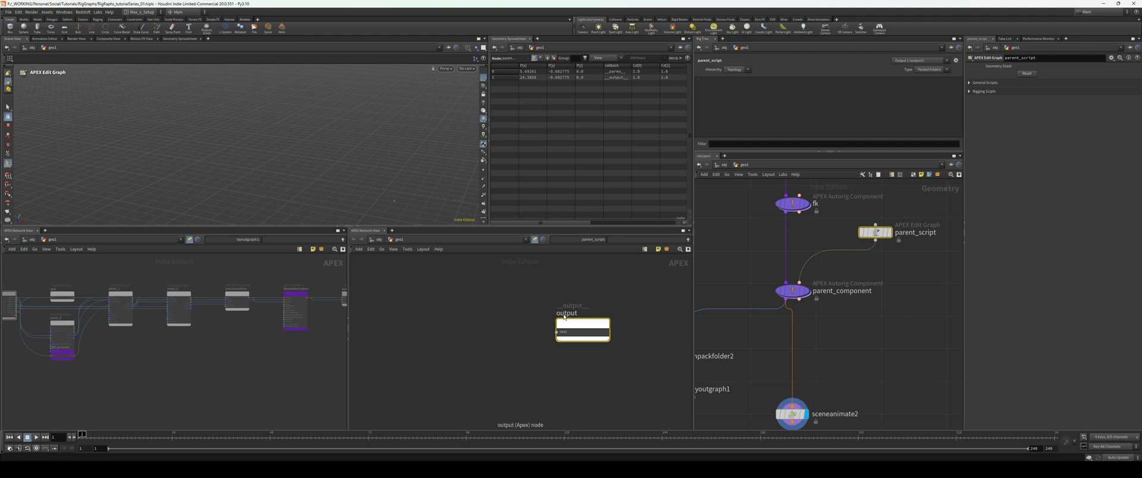
{"action": "double_click", "coordinate": [564, 314]}
{"action": "key", "text": "h"}
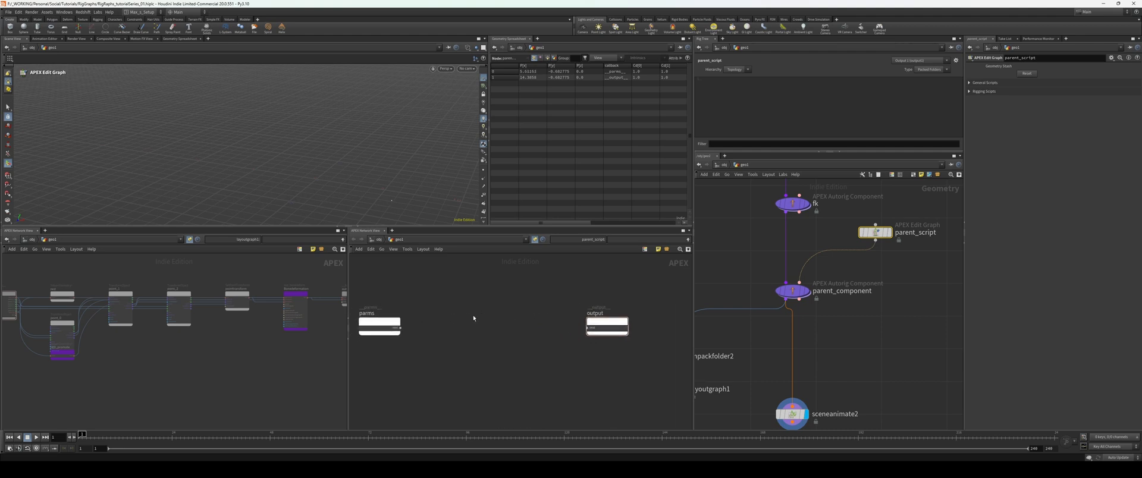
{"action": "scroll", "coordinate": [508, 308], "scroll_direction": "down", "scroll_amount": 1}
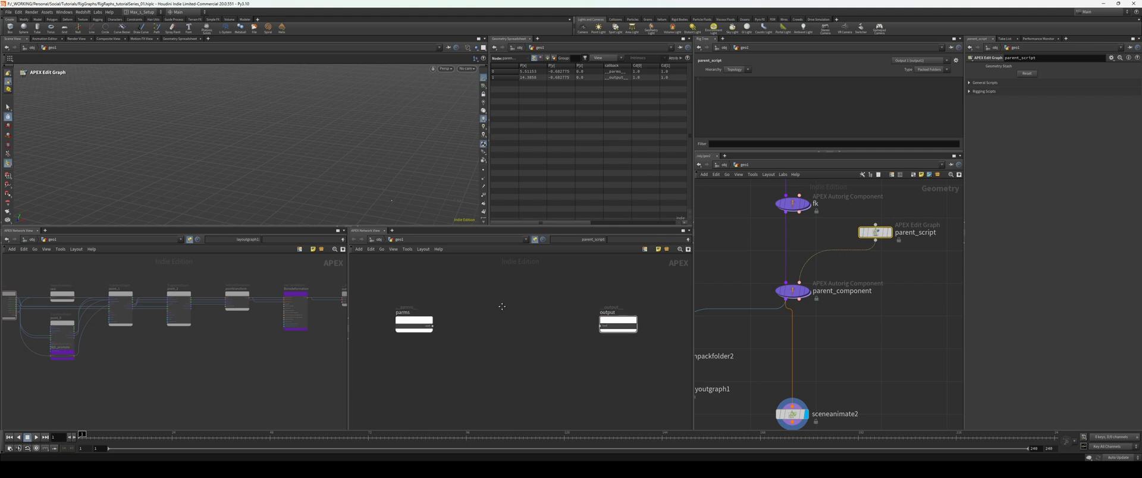
Move the parms node slightly farther away from the output node in the parent_script graph.
{"action": "middle_click_drag", "start_coordinate": [498, 300], "coordinate": [496, 303]}
{"action": "left_click_drag", "start_coordinate": [496, 299], "coordinate": [407, 325]}
{"action": "left_click_drag", "start_coordinate": [410, 325], "coordinate": [398, 324]}
Examine the existing node chain in the layoutgraph1 APEX graph.
{"action": "scroll", "coordinate": [232, 354], "scroll_direction": "down", "scroll_amount": 2}
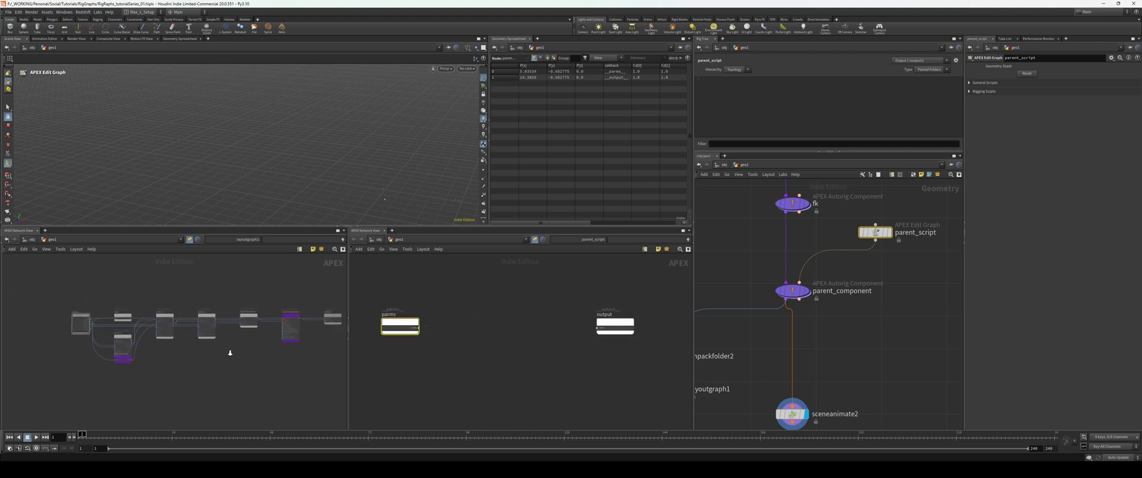
{"action": "scroll", "coordinate": [209, 351], "scroll_direction": "up", "scroll_amount": 4}
{"action": "scroll", "coordinate": [198, 356], "scroll_direction": "down", "scroll_amount": 3}
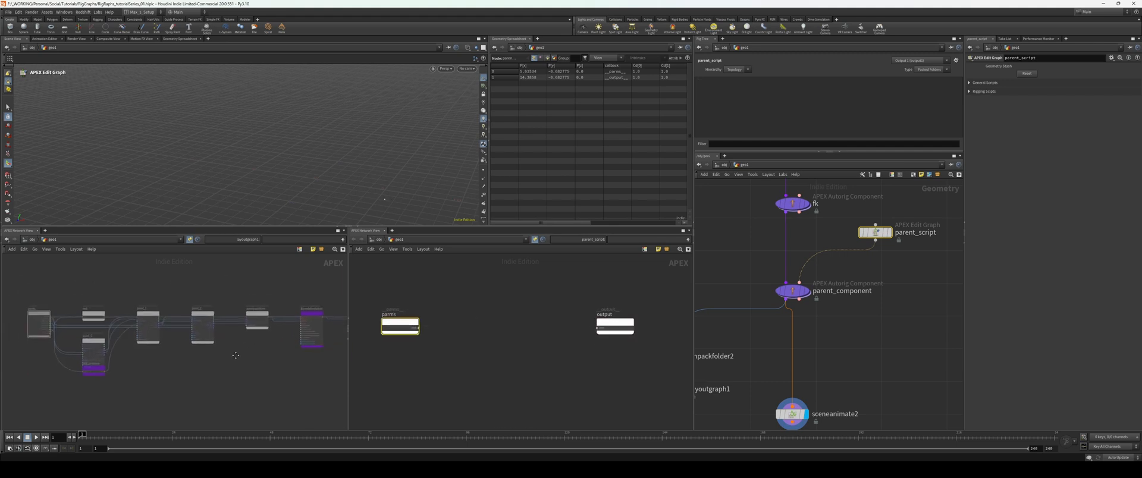
{"action": "scroll", "coordinate": [198, 356], "scroll_direction": "up", "scroll_amount": 2}
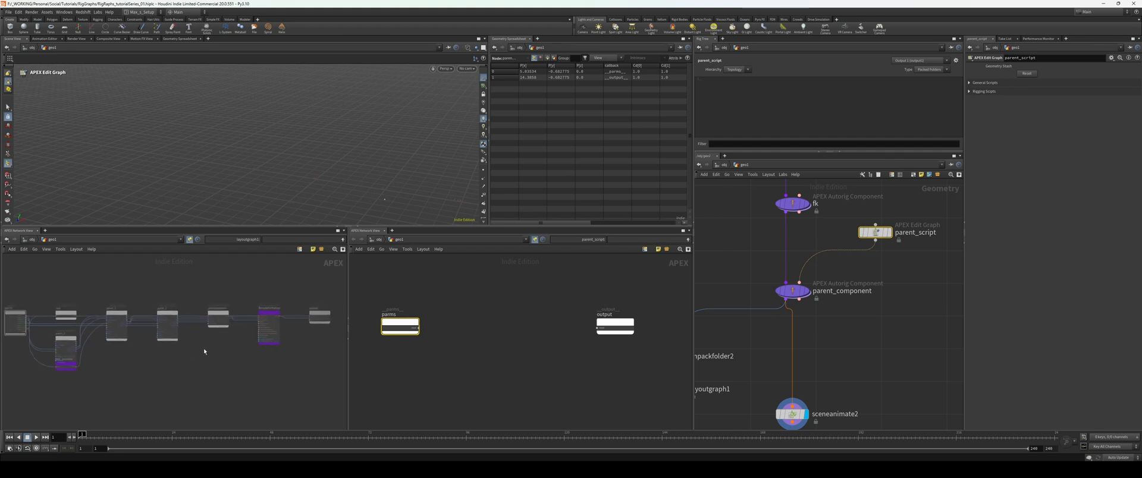
{"action": "scroll", "coordinate": [929, 269], "scroll_direction": "down", "scroll_amount": 1}
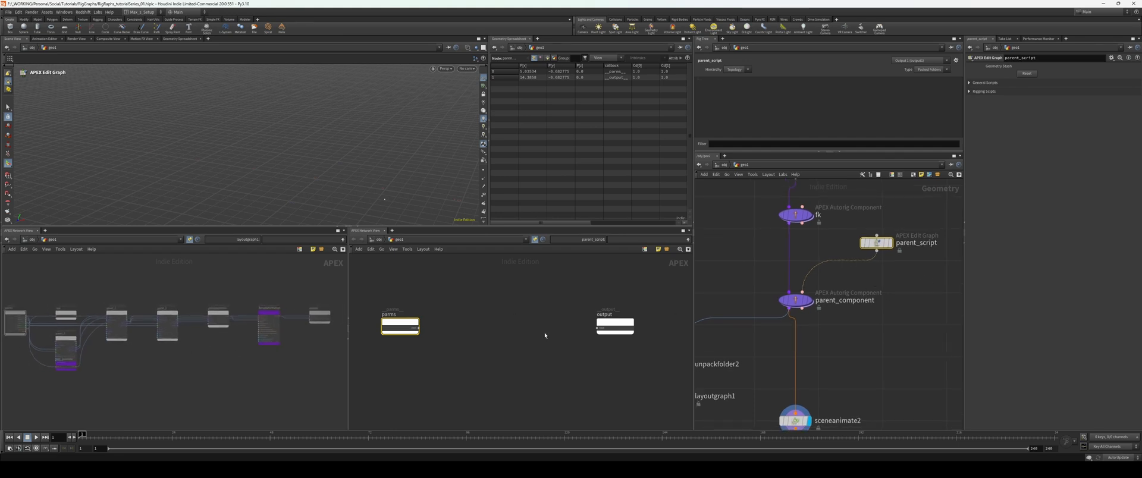
{"action": "scroll", "coordinate": [488, 337], "scroll_direction": "up", "scroll_amount": 1}
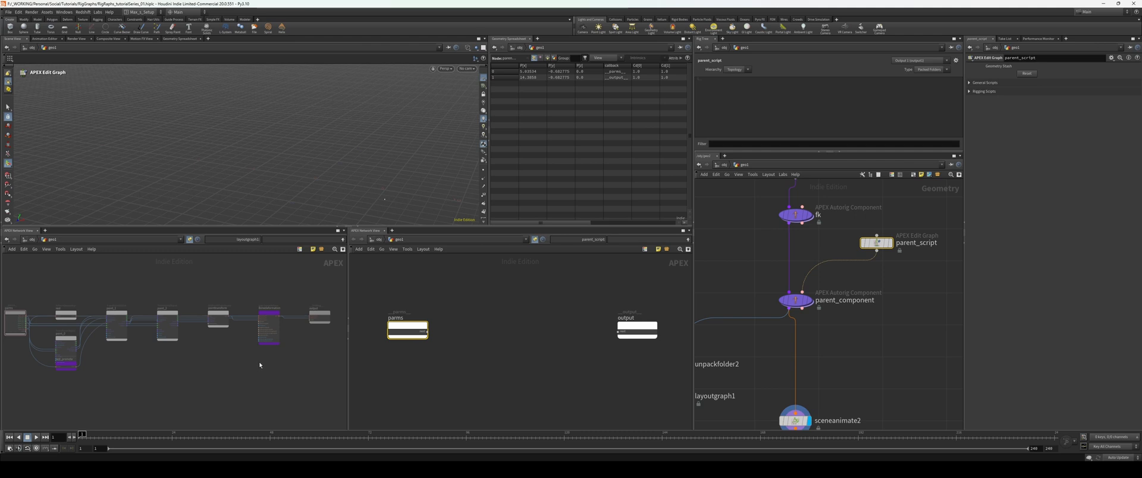
{"action": "scroll", "coordinate": [235, 362], "scroll_direction": "down", "scroll_amount": 2}
{"action": "scroll", "coordinate": [161, 358], "scroll_direction": "up", "scroll_amount": 1}
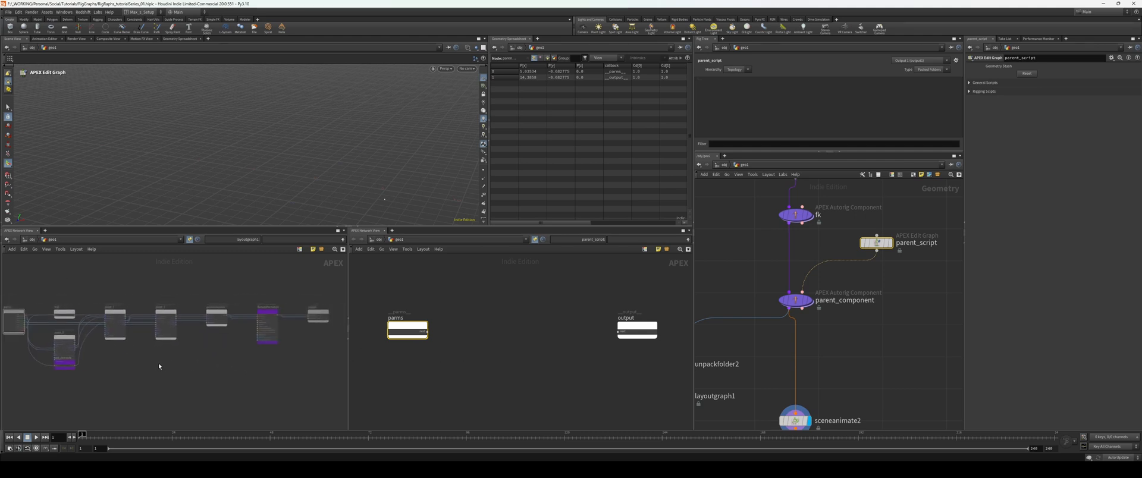
{"action": "scroll", "coordinate": [143, 361], "scroll_direction": "up", "scroll_amount": 1}
{"action": "scroll", "coordinate": [140, 363], "scroll_direction": "down", "scroll_amount": 3}
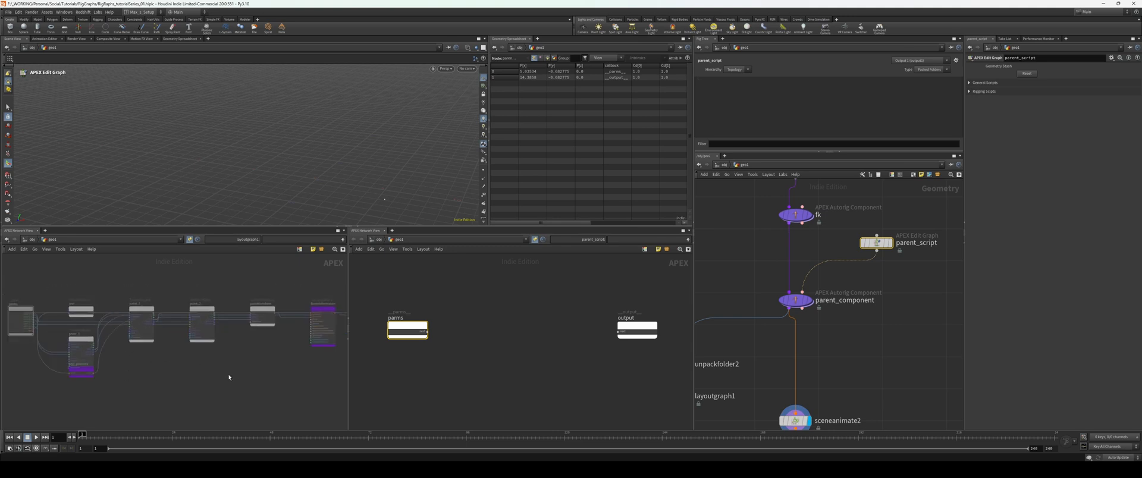
{"action": "scroll", "coordinate": [198, 359], "scroll_direction": "down", "scroll_amount": 2}
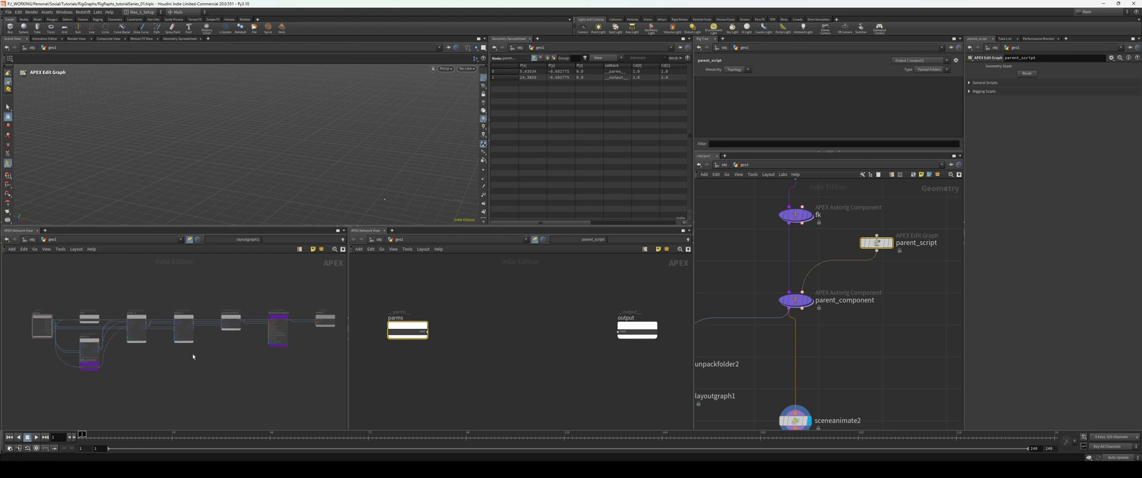
{"action": "scroll", "coordinate": [192, 357], "scroll_direction": "down", "scroll_amount": 2}
{"action": "right_click_drag", "start_coordinate": [189, 360], "coordinate": [197, 360]}
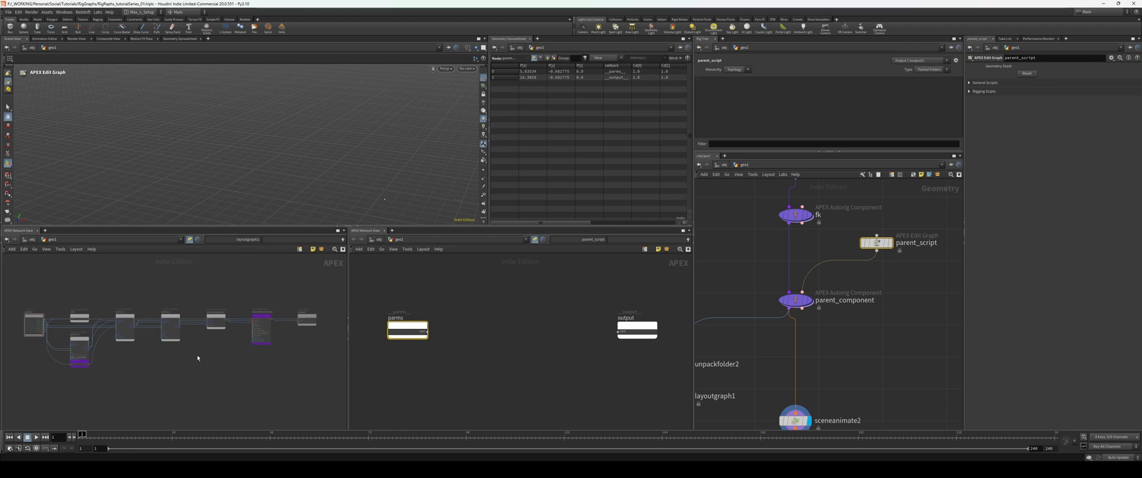
{"action": "scroll", "coordinate": [202, 357], "scroll_direction": "down", "scroll_amount": 1}
Add an ExtractCharacterGraph node to the parent_script graph and align it horizontally with parms.
{"action": "key", "text": "Tab"}
{"action": "type", "text": "extr"}
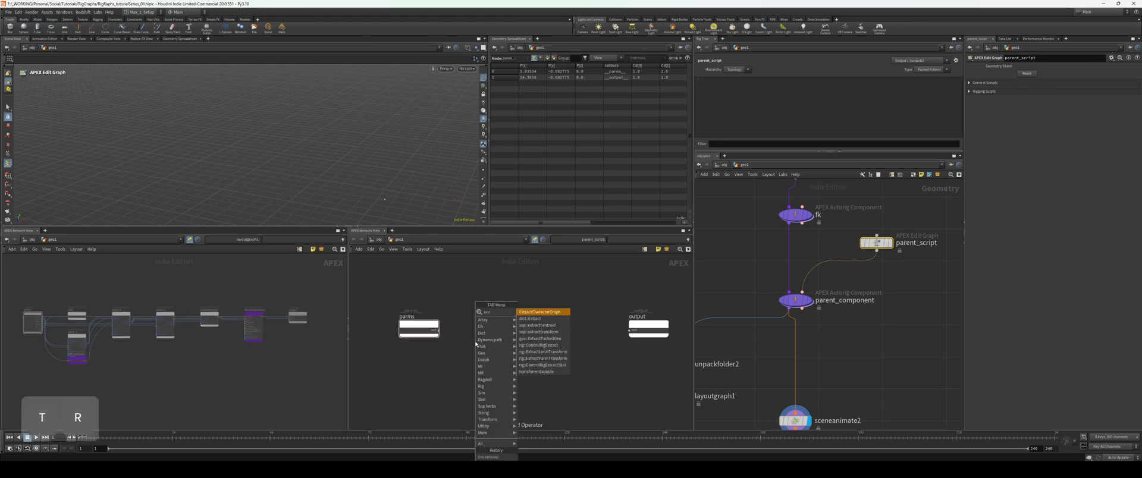
{"action": "key", "text": "Return"}
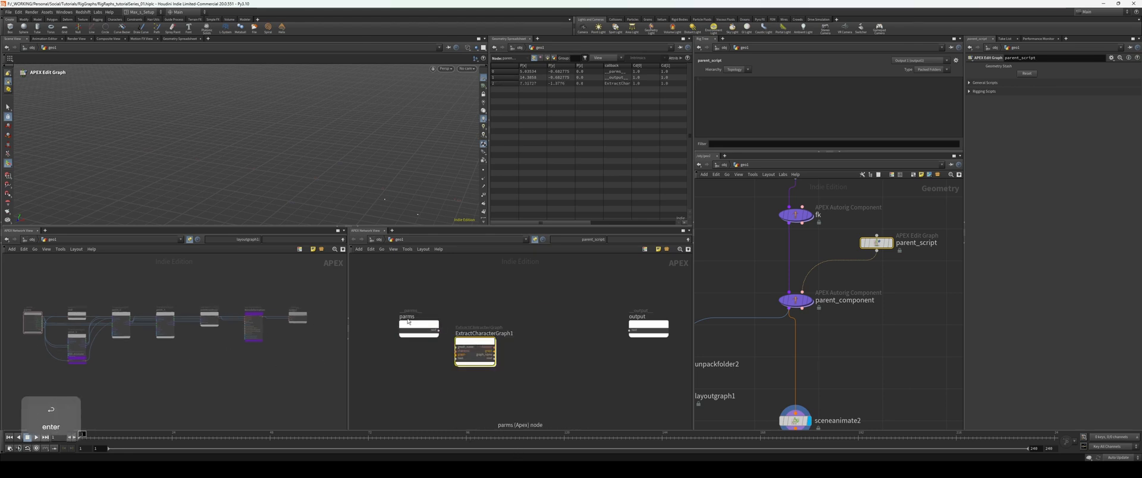
{"action": "left_click", "coordinate": [477, 332]}
{"action": "key", "text": "a"}
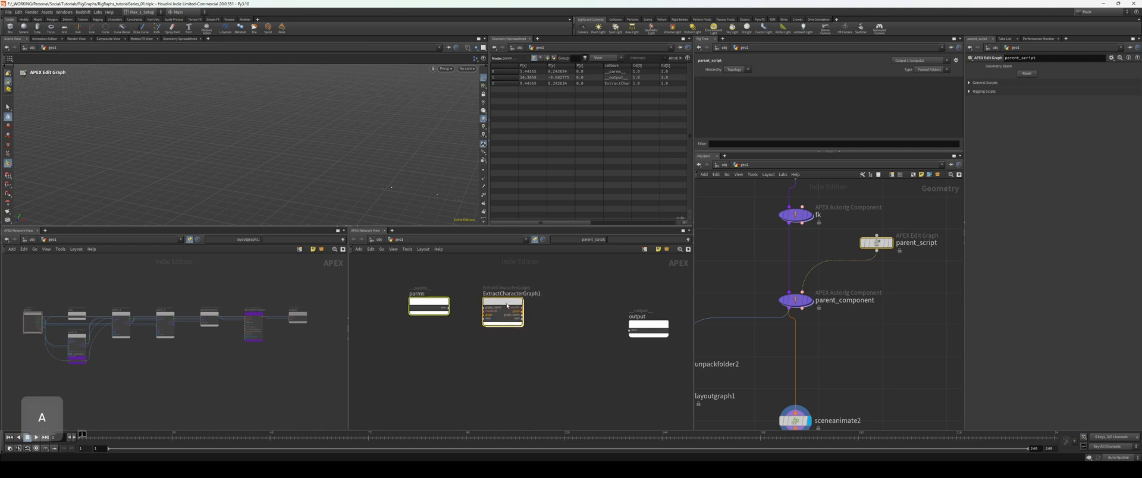
Wire parms into the graph_name and character inputs of ExtractCharacterGraph1 as two new parameters.
{"action": "scroll", "coordinate": [451, 267], "scroll_direction": "up", "scroll_amount": 1}
{"action": "scroll", "coordinate": [440, 291], "scroll_direction": "up", "scroll_amount": 3}
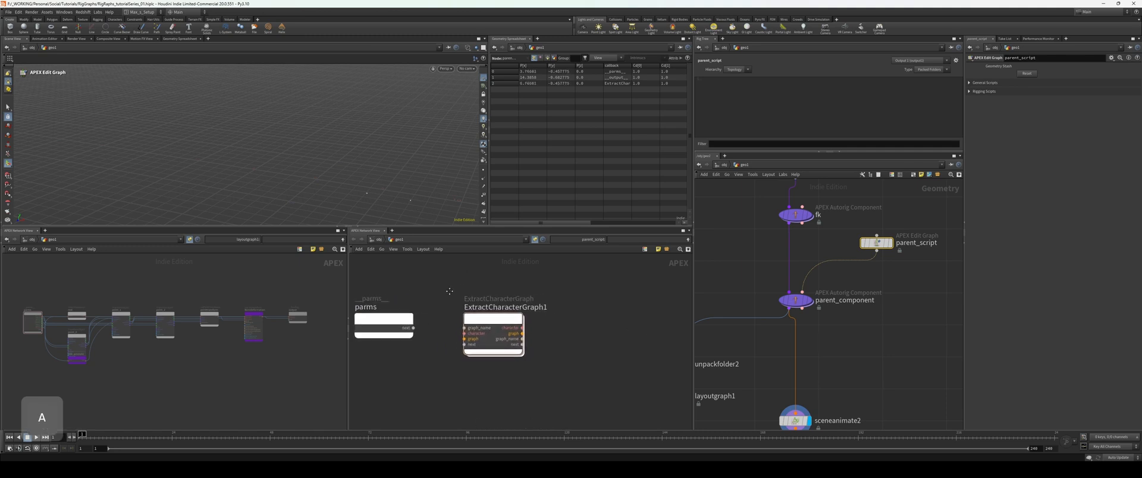
{"action": "mouse_move", "coordinate": [427, 317]}
{"action": "middle_mouse_down"}
{"action": "mouse_move", "coordinate": [415, 319]}
{"action": "mouse_move", "coordinate": [436, 319]}
{"action": "middle_mouse_up"}
{"action": "left_click", "coordinate": [424, 323]}
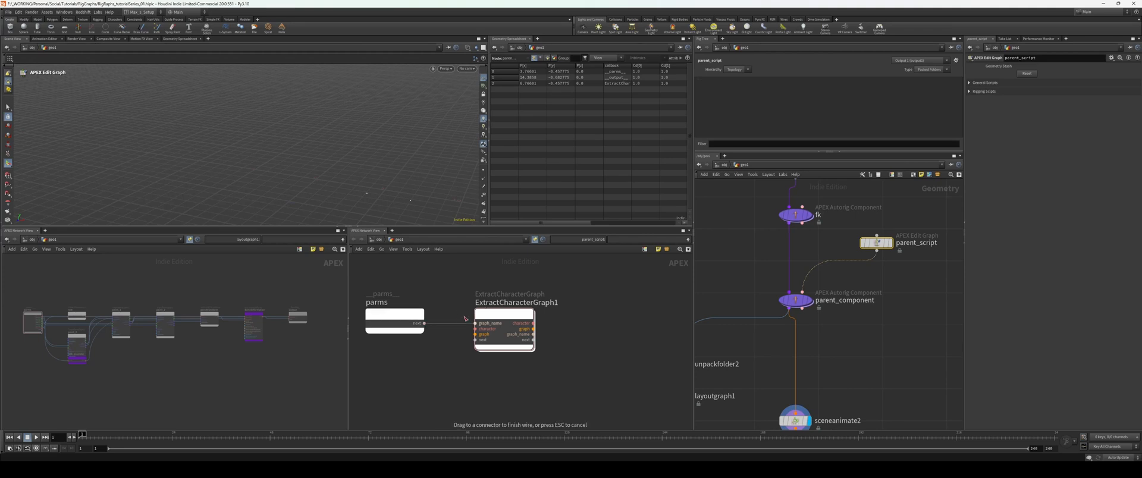
{"action": "left_click", "coordinate": [476, 323]}
{"action": "left_click", "coordinate": [425, 328]}
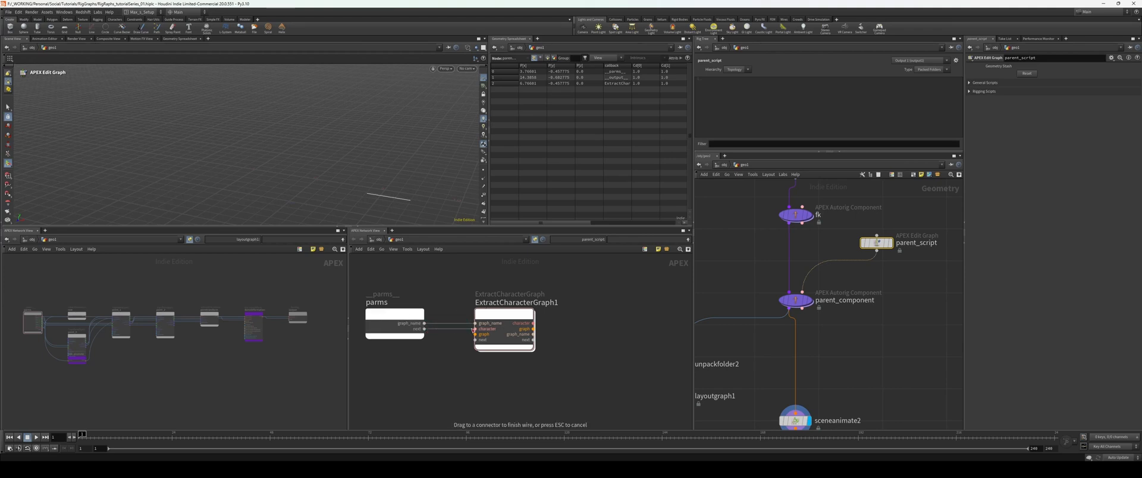
{"action": "left_click", "coordinate": [476, 329]}
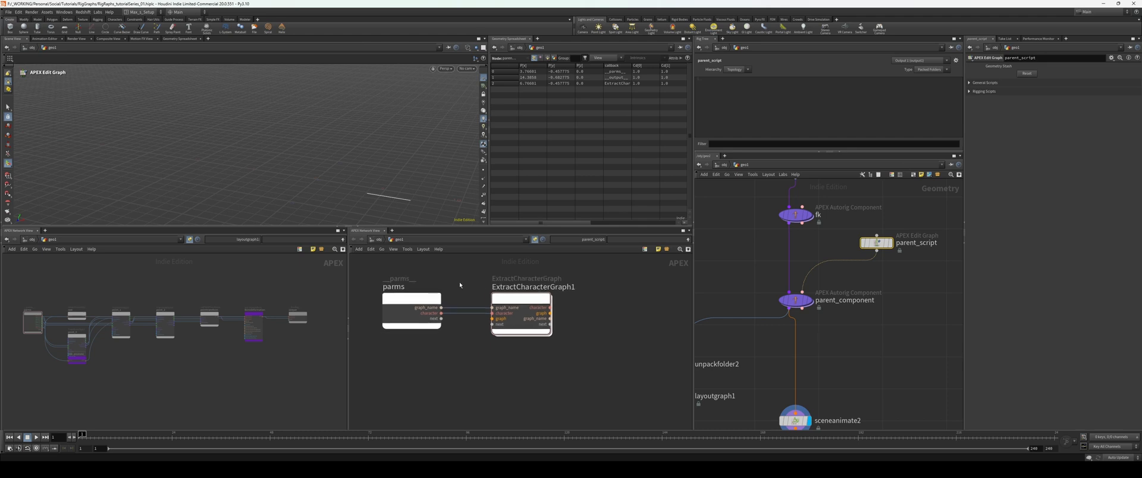
Rename the graph_name output of the parms node to rigname.
{"action": "double_click", "coordinate": [437, 308]}
{"action": "type", "text": "rigname"}
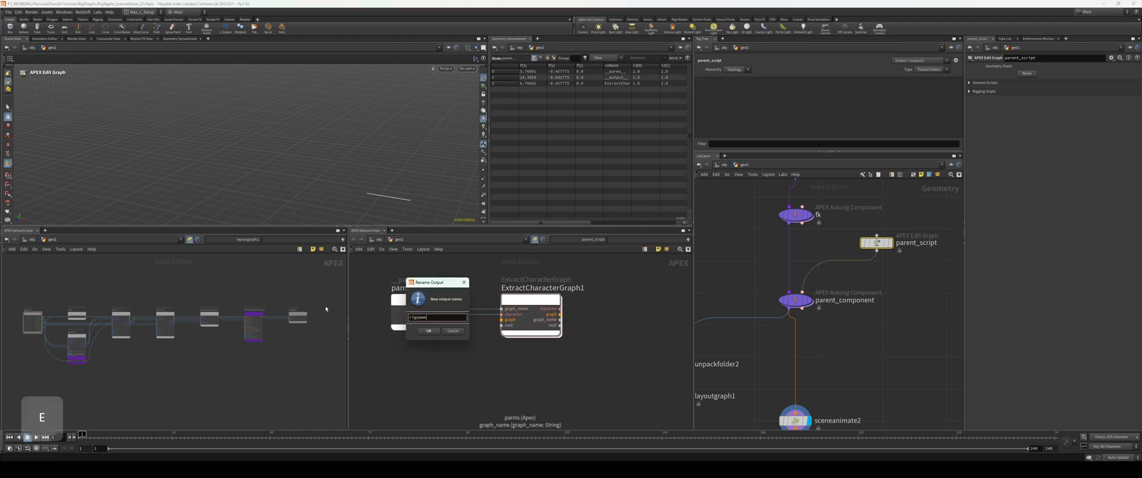
{"action": "key", "text": "Return"}
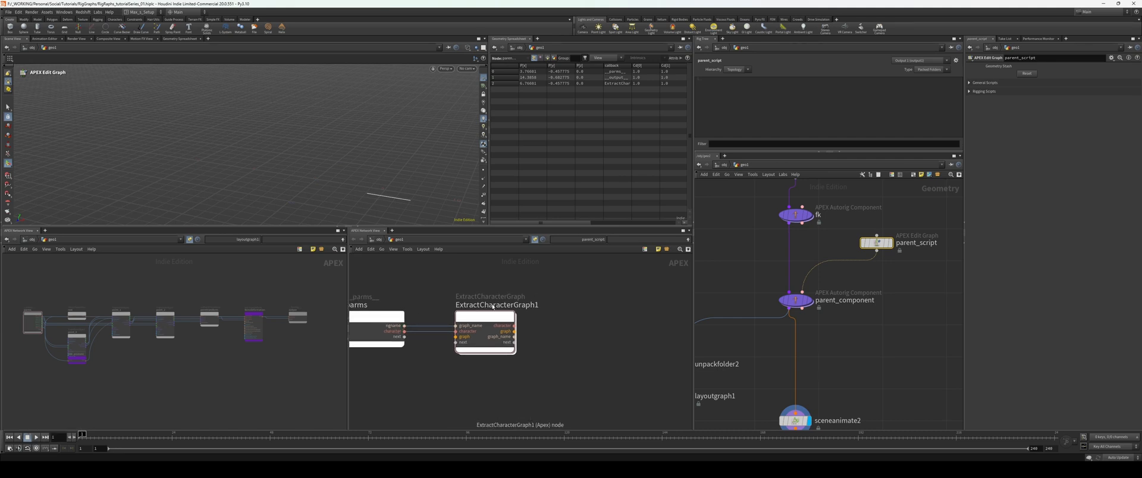
Add an UpdateCharacterGraph node between ExtractCharacterGraph1 and the output node.
{"action": "scroll", "coordinate": [556, 308], "scroll_direction": "down", "scroll_amount": 1}
{"action": "scroll", "coordinate": [452, 340], "scroll_direction": "up", "scroll_amount": 1}
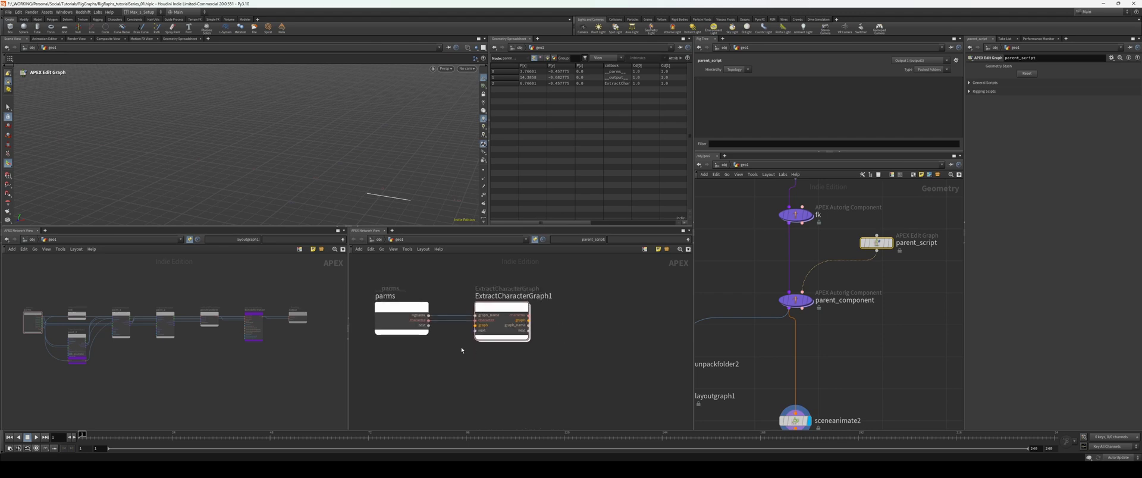
{"action": "mouse_move", "coordinate": [424, 343]}
{"action": "middle_mouse_down"}
{"action": "mouse_move", "coordinate": [401, 344]}
{"action": "mouse_move", "coordinate": [422, 347]}
{"action": "middle_mouse_up"}
{"action": "middle_click_drag", "start_coordinate": [542, 356], "coordinate": [420, 361]}
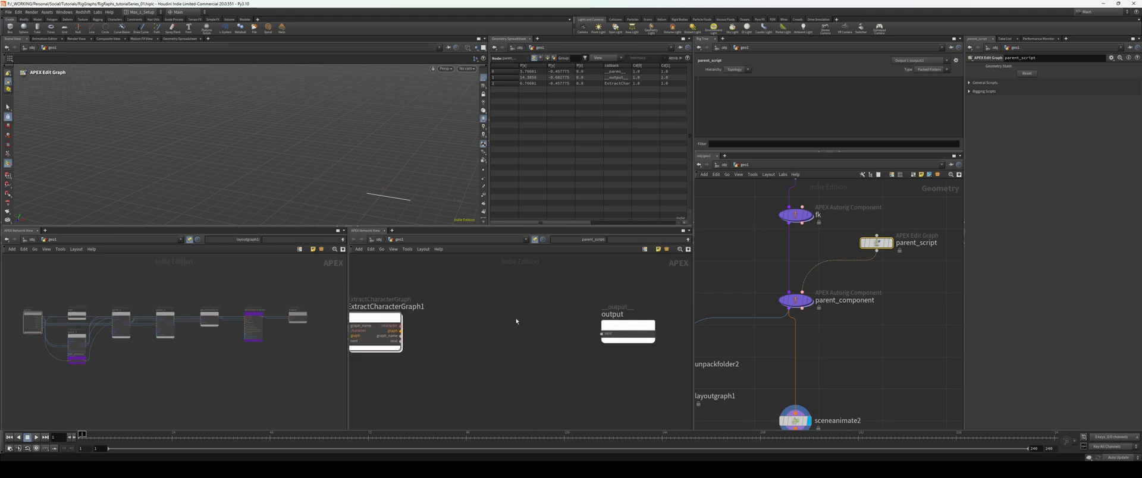
{"action": "key", "text": "Tab"}
{"action": "type", "text": "update"}
{"action": "key", "text": "Down"}
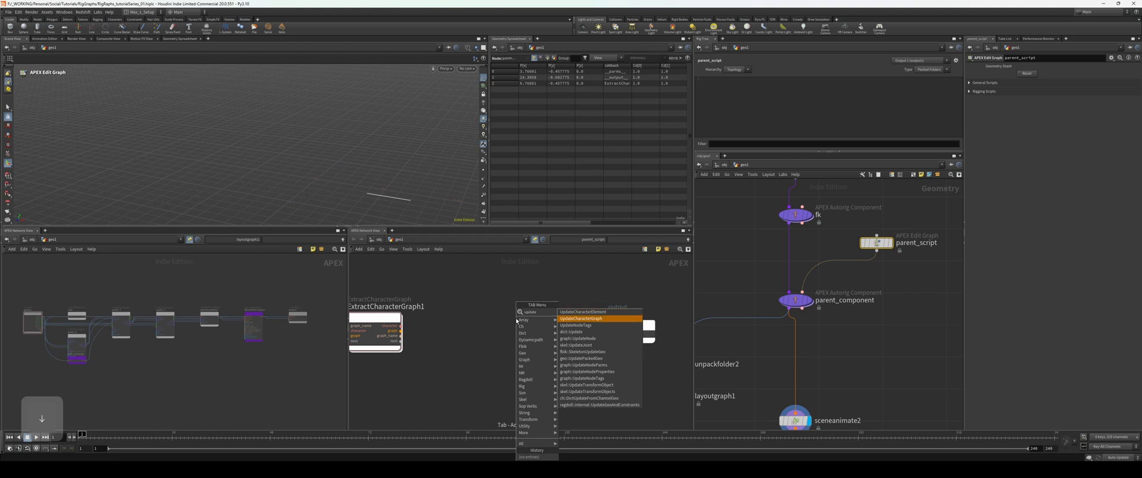
{"action": "key", "text": "Return"}
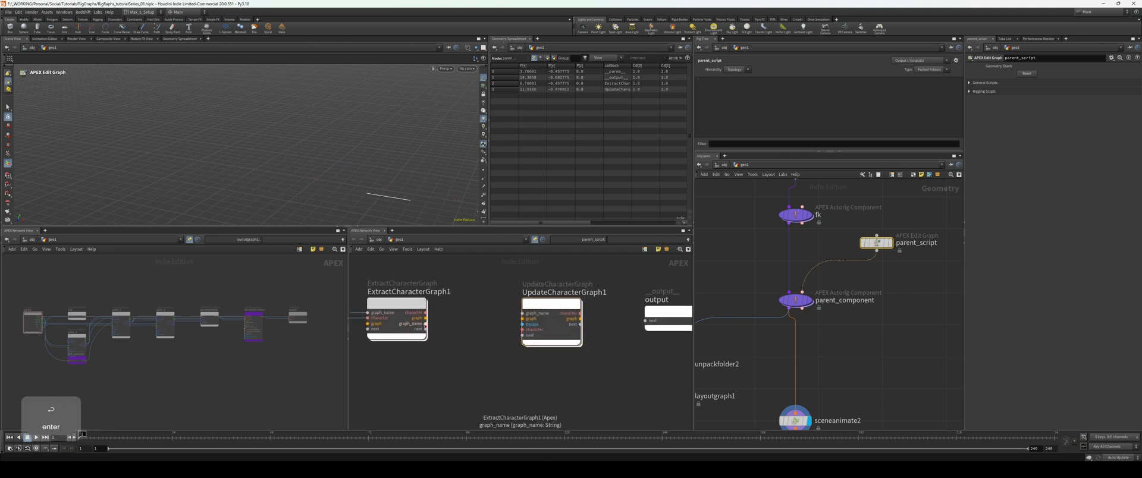
Wire graph_name, character and graph from ExtractCharacterGraph1 into UpdateCharacterGraph1, and its character output into the output node.
{"action": "left_click_drag", "start_coordinate": [426, 324], "coordinate": [522, 313]}
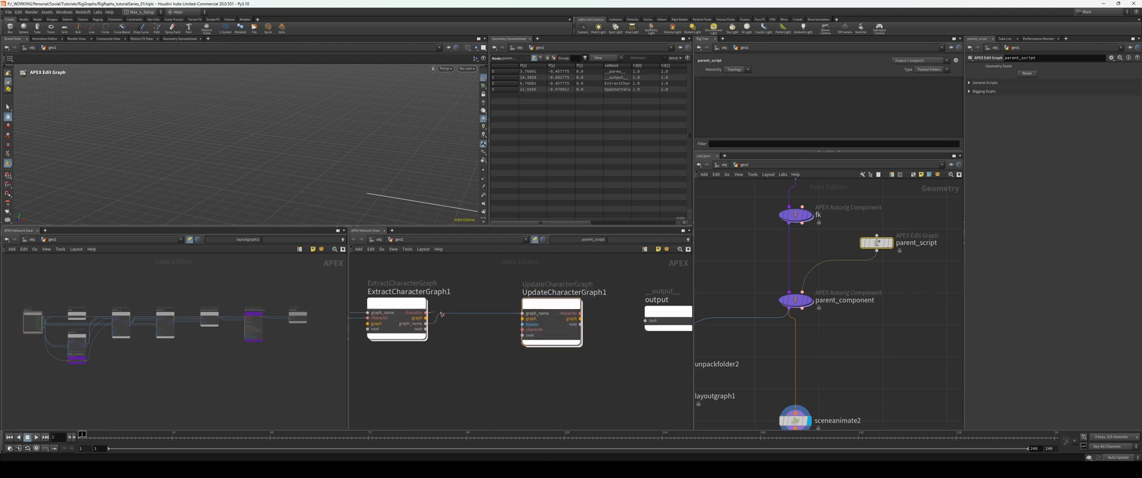
{"action": "left_click_drag", "start_coordinate": [426, 318], "coordinate": [522, 319]}
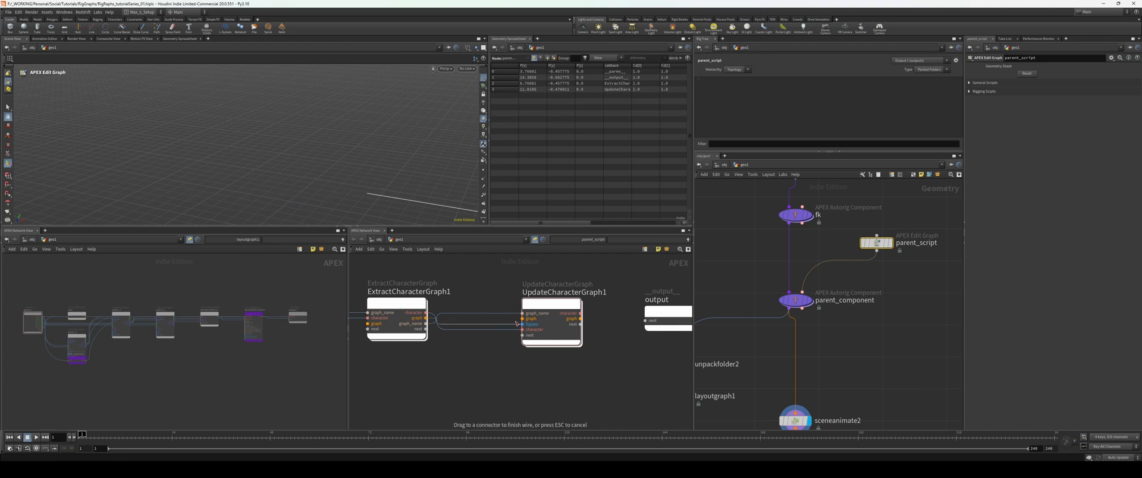
{"action": "middle_click_drag", "start_coordinate": [660, 357], "coordinate": [591, 358]}
{"action": "left_click_drag", "start_coordinate": [512, 315], "coordinate": [604, 326]}
{"action": "scroll", "coordinate": [580, 364], "scroll_direction": "down", "scroll_amount": 3}
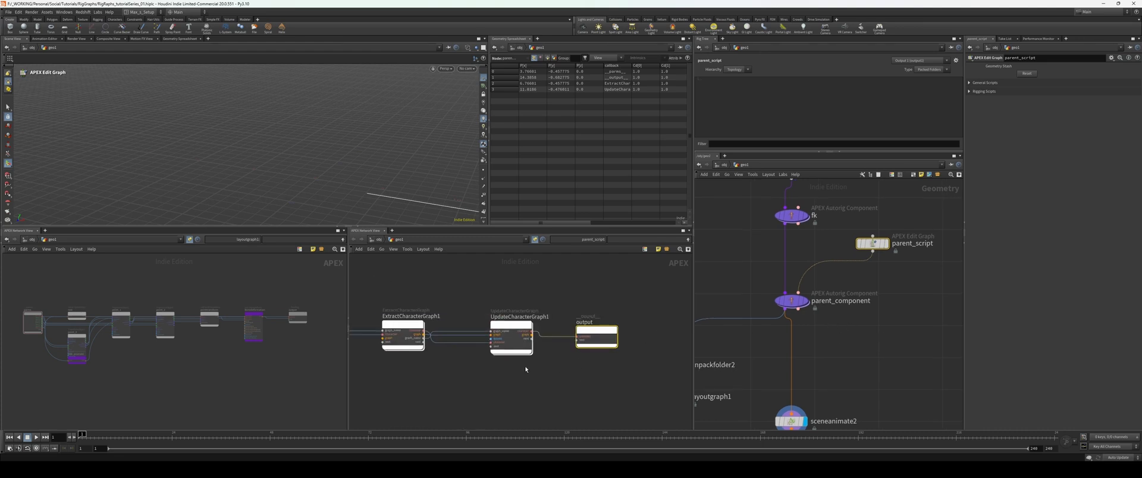
Select all four nodes of the parent_script graph and align them in one horizontal row.
{"action": "middle_click_drag", "start_coordinate": [528, 369], "coordinate": [563, 372]}
{"action": "left_click_drag", "start_coordinate": [648, 371], "coordinate": [556, 326]}
{"action": "left_click_drag", "start_coordinate": [641, 296], "coordinate": [378, 339]}
{"action": "key", "text": "a"}
{"action": "left_click_drag", "start_coordinate": [445, 287], "coordinate": [524, 298]}
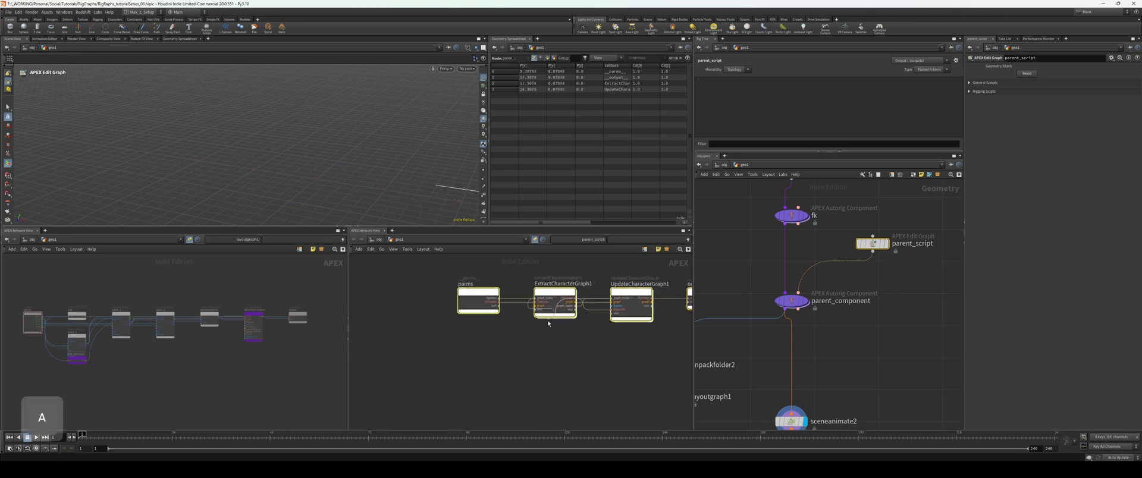
{"action": "key", "text": "Escape"}
Move UpdateCharacterGraph1 and the output node away from ExtractCharacterGraph1 to leave a wider gap between them.
{"action": "middle_click_drag", "start_coordinate": [612, 362], "coordinate": [516, 367]}
{"action": "left_click", "coordinate": [504, 273]}
{"action": "left_click_drag", "start_coordinate": [537, 299], "coordinate": [591, 300]}
{"action": "left_click", "coordinate": [575, 350]}
{"action": "scroll", "coordinate": [574, 351], "scroll_direction": "down", "scroll_amount": 1}
{"action": "middle_click_drag", "start_coordinate": [576, 350], "coordinate": [530, 362]}
Set the component source of the parent_component node to Use Second Input.
{"action": "left_click_drag", "start_coordinate": [853, 332], "coordinate": [786, 305]}
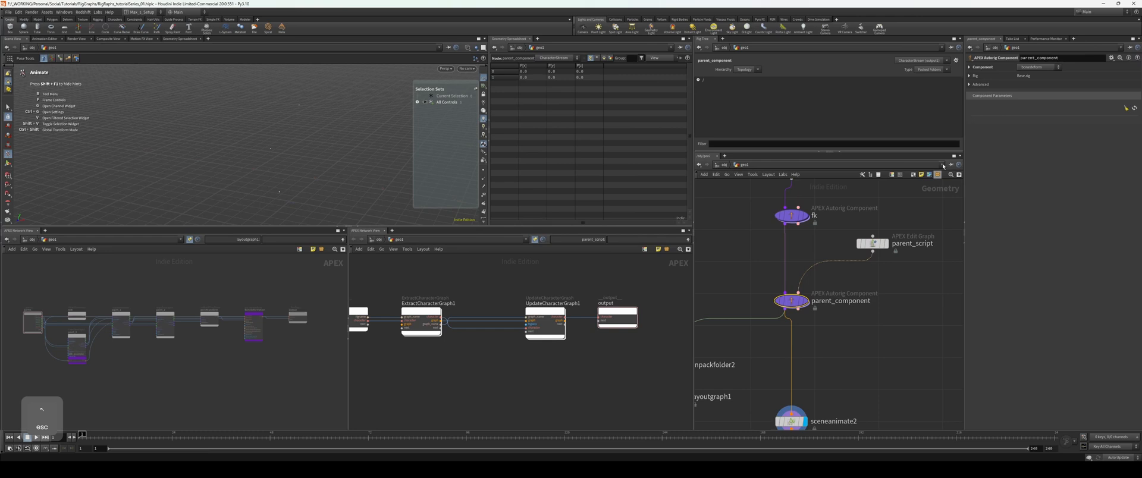
{"action": "left_click", "coordinate": [1037, 67]}
{"action": "left_click", "coordinate": [1031, 73]}
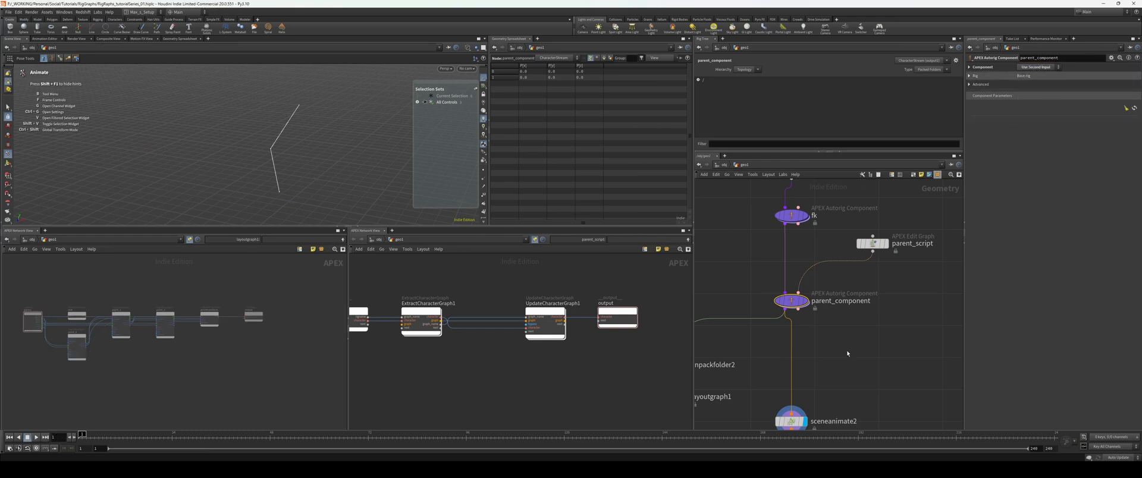
Select the sceneanimate2 node and run Reset All on it.
{"action": "middle_click_drag", "start_coordinate": [847, 351], "coordinate": [844, 347]}
{"action": "left_click_drag", "start_coordinate": [860, 345], "coordinate": [826, 321]}
{"action": "middle_click_drag", "start_coordinate": [835, 333], "coordinate": [848, 324]}
{"action": "scroll", "coordinate": [517, 362], "scroll_direction": "up", "scroll_amount": 1}
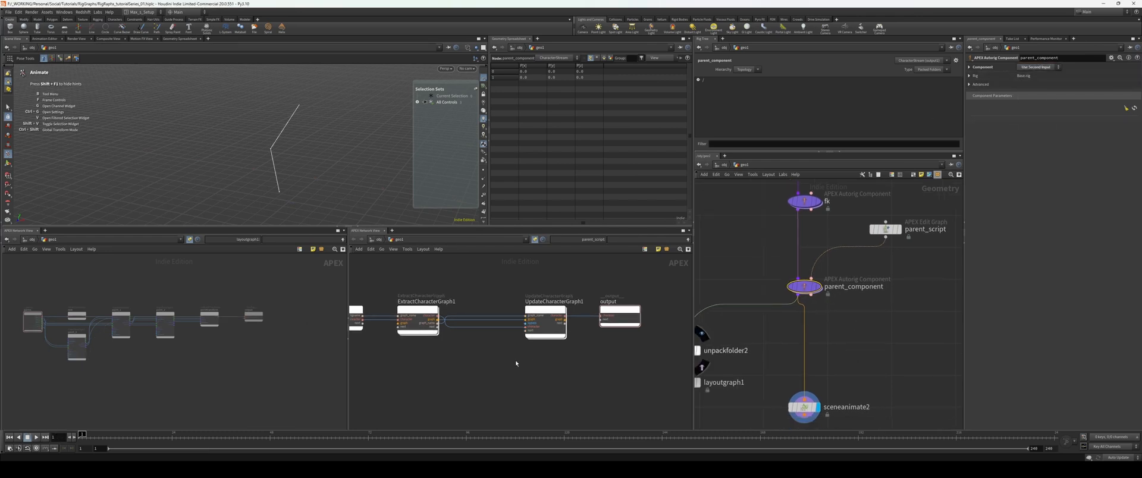
{"action": "scroll", "coordinate": [516, 363], "scroll_direction": "down", "scroll_amount": 1}
{"action": "middle_click_drag", "start_coordinate": [516, 362], "coordinate": [526, 359]}
{"action": "left_click_drag", "start_coordinate": [878, 378], "coordinate": [807, 411]}
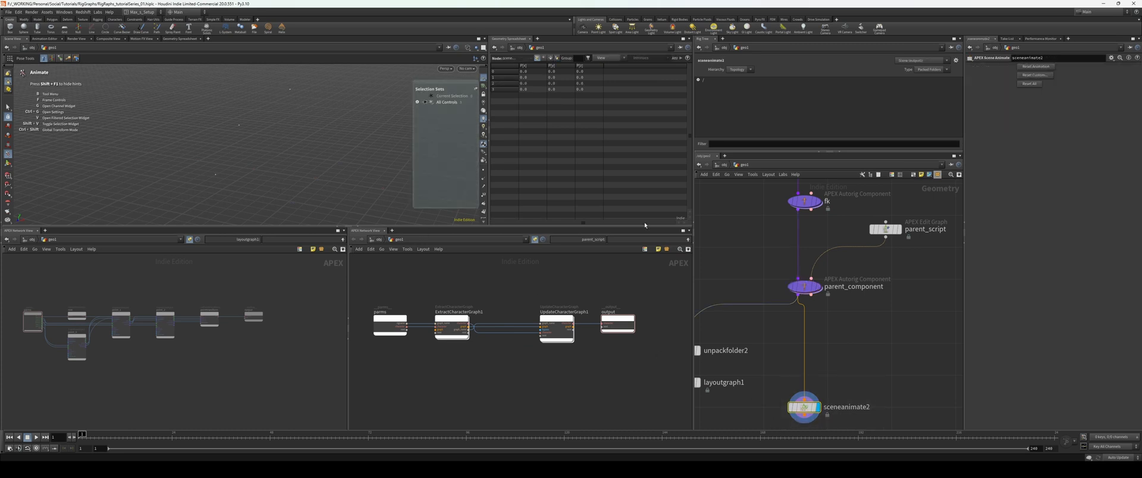
{"action": "left_click", "coordinate": [1035, 84]}
Select the rig's controls in the viewport to check that they still work, and clear the selection.
{"action": "left_click", "coordinate": [299, 105]}
{"action": "left_click", "coordinate": [298, 132]}
{"action": "left_click", "coordinate": [258, 146]}
{"action": "left_click", "coordinate": [266, 190]}
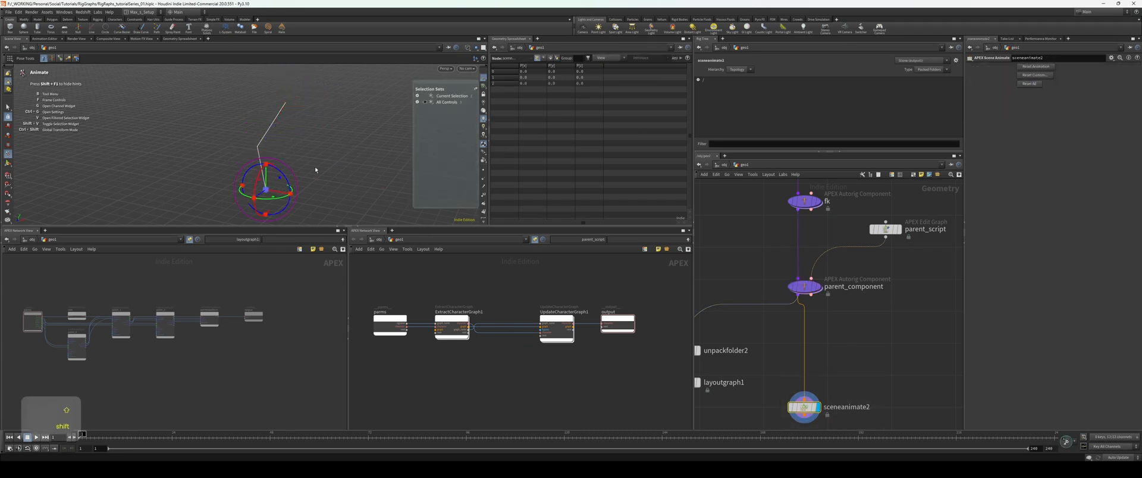
{"action": "left_click_drag", "start_coordinate": [315, 166], "coordinate": [312, 149], "text": "alt"}
{"action": "left_click", "coordinate": [312, 147]}
Rename the rigname output of the parms node to rig.
{"action": "scroll", "coordinate": [529, 388], "scroll_direction": "up", "scroll_amount": 3}
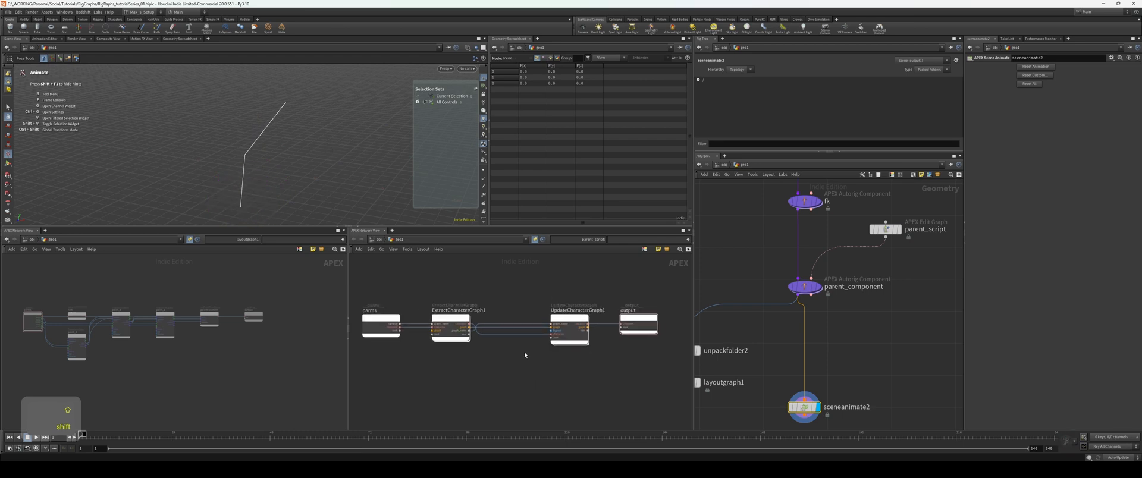
{"action": "scroll", "coordinate": [505, 354], "scroll_direction": "up", "scroll_amount": 3}
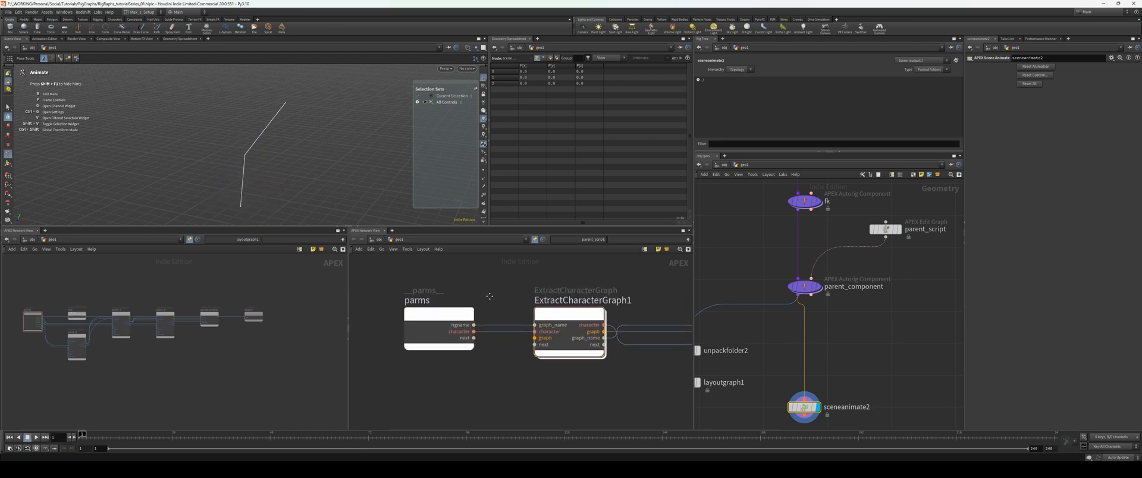
{"action": "double_click", "coordinate": [461, 320]}
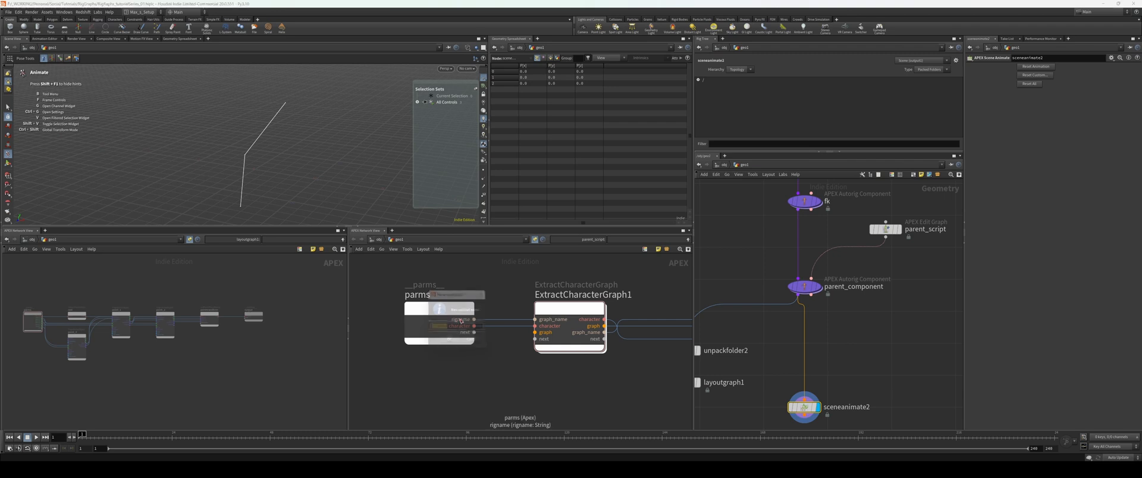
{"action": "type", "text": "rigname"}
{"action": "key", "text": "Return"}
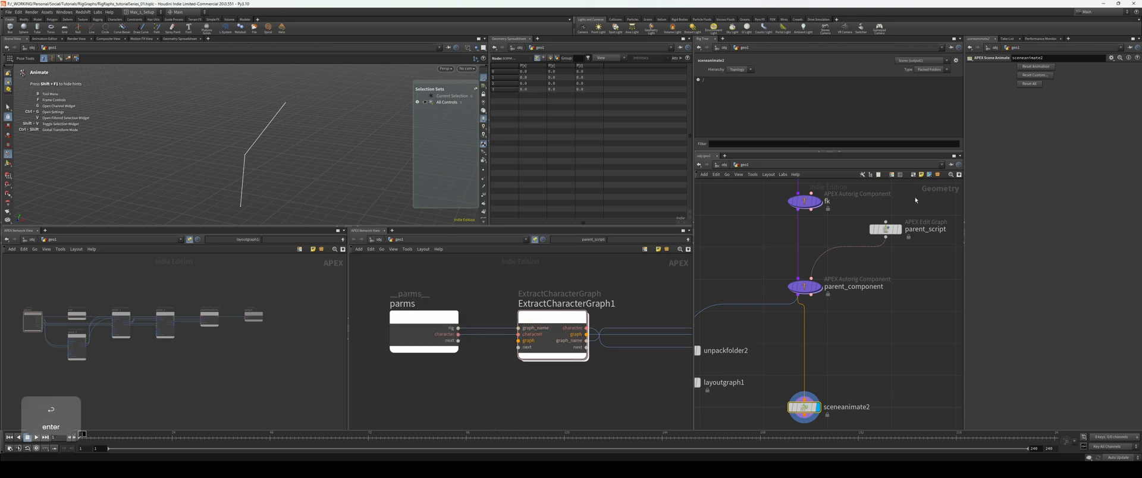
Refresh the component parameters of the parent_component node and set its rig parameter to Base.rig.
{"action": "left_click", "coordinate": [804, 286]}
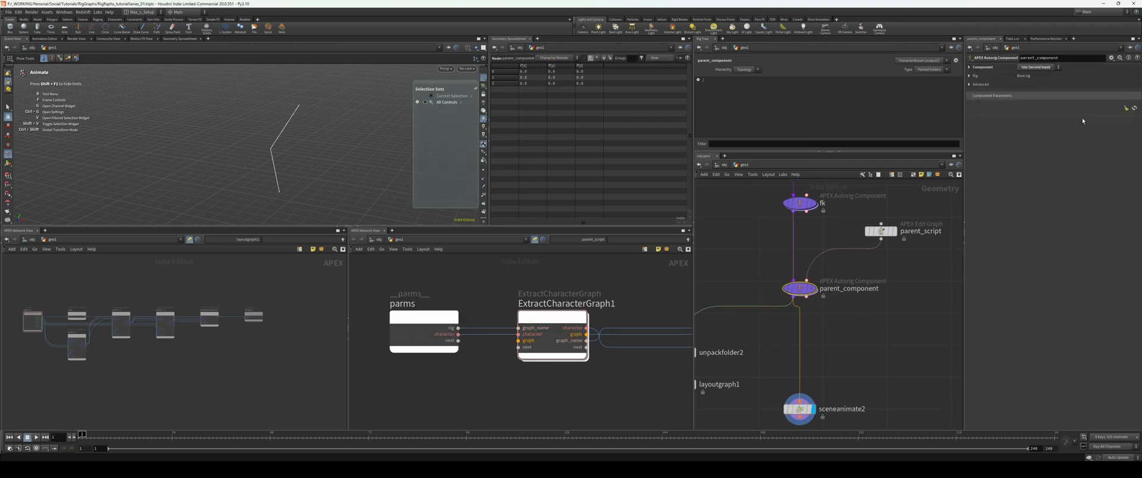
{"action": "left_click", "coordinate": [1134, 109]}
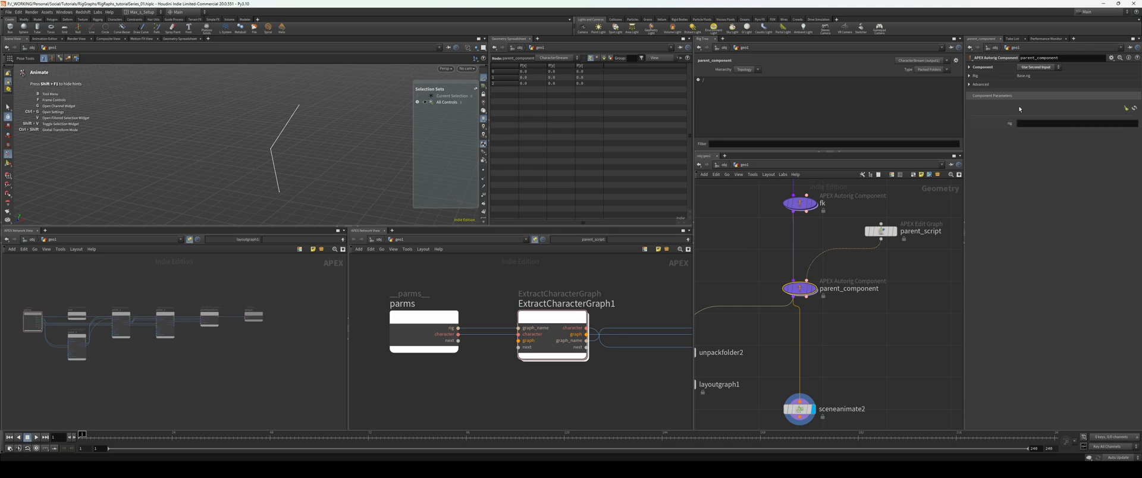
{"action": "left_click", "coordinate": [1033, 122]}
{"action": "type", "text": "Base"}
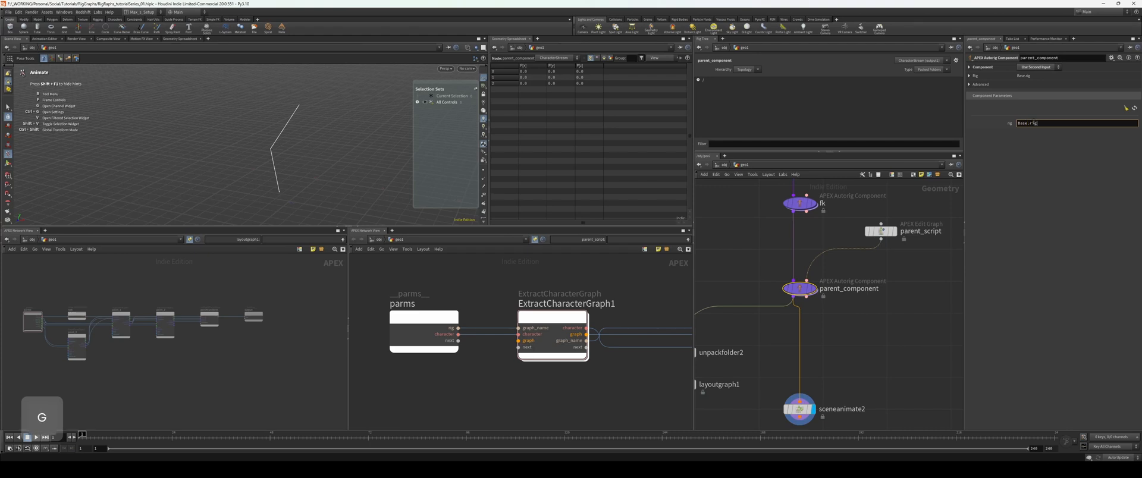
{"action": "type", "text": ".rig"}
{"action": "key", "text": "Return"}
Rename the rig output of the parms node back to rigname and refresh the component parameters of parent_component.
{"action": "middle_click_drag", "start_coordinate": [444, 318], "coordinate": [411, 315]}
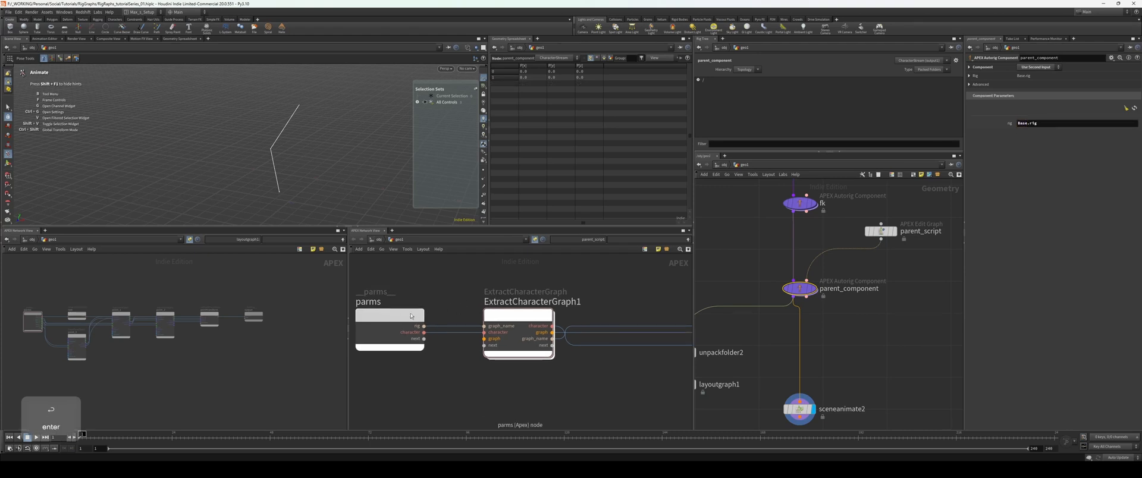
{"action": "scroll", "coordinate": [446, 304], "scroll_direction": "down", "scroll_amount": 1}
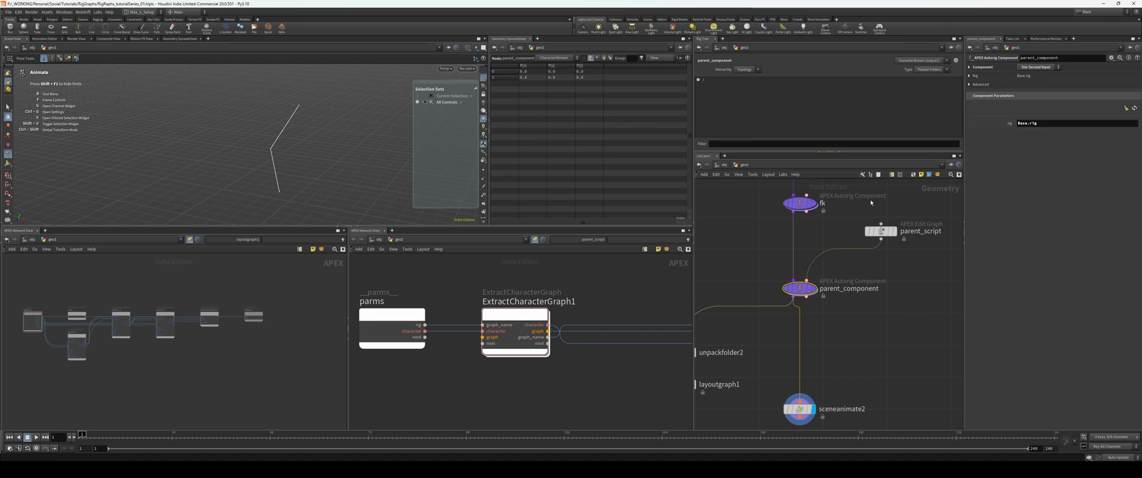
{"action": "left_click_drag", "start_coordinate": [848, 313], "coordinate": [792, 292]}
{"action": "key", "text": "h"}
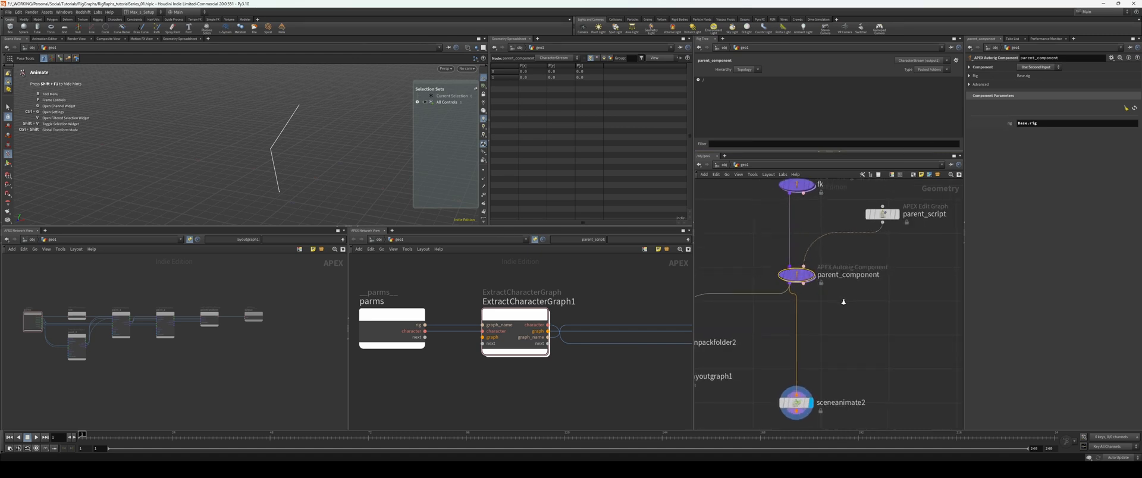
{"action": "middle_click_drag", "start_coordinate": [602, 255], "coordinate": [609, 262]}
{"action": "middle_click_drag", "start_coordinate": [415, 331], "coordinate": [412, 321]}
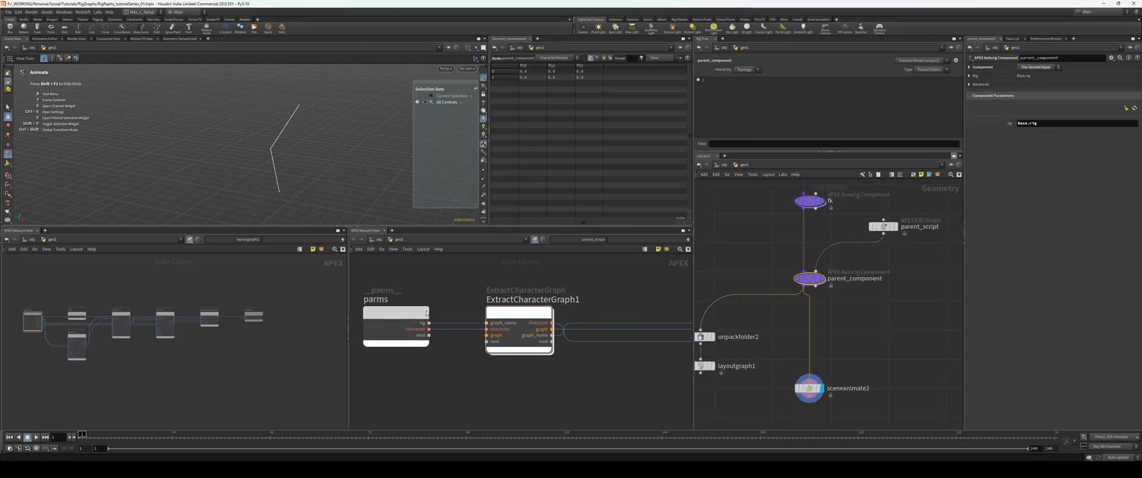
{"action": "double_click", "coordinate": [423, 325]}
{"action": "left_click_drag", "start_coordinate": [420, 333], "coordinate": [349, 321]}
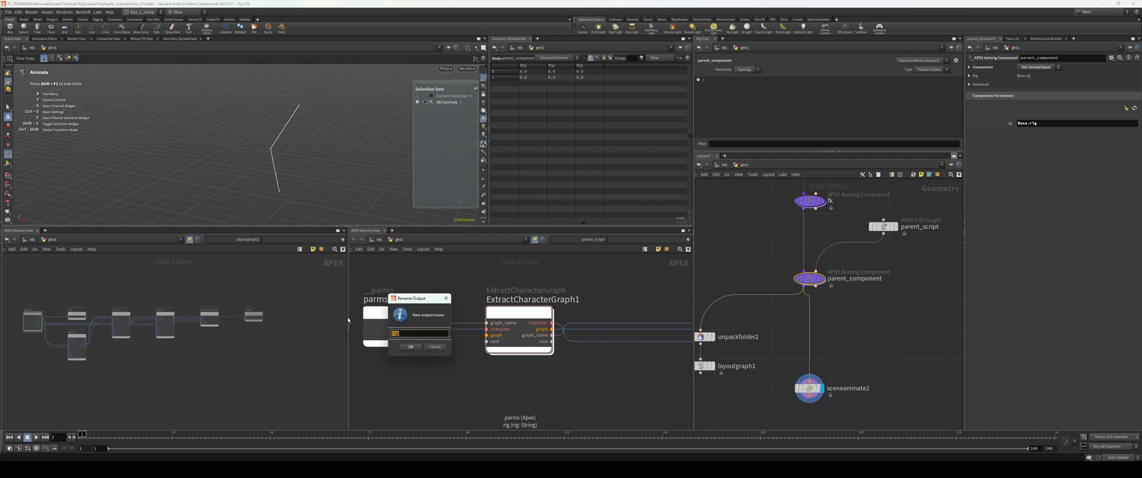
{"action": "type", "text": "rigname"}
{"action": "key", "text": "Return"}
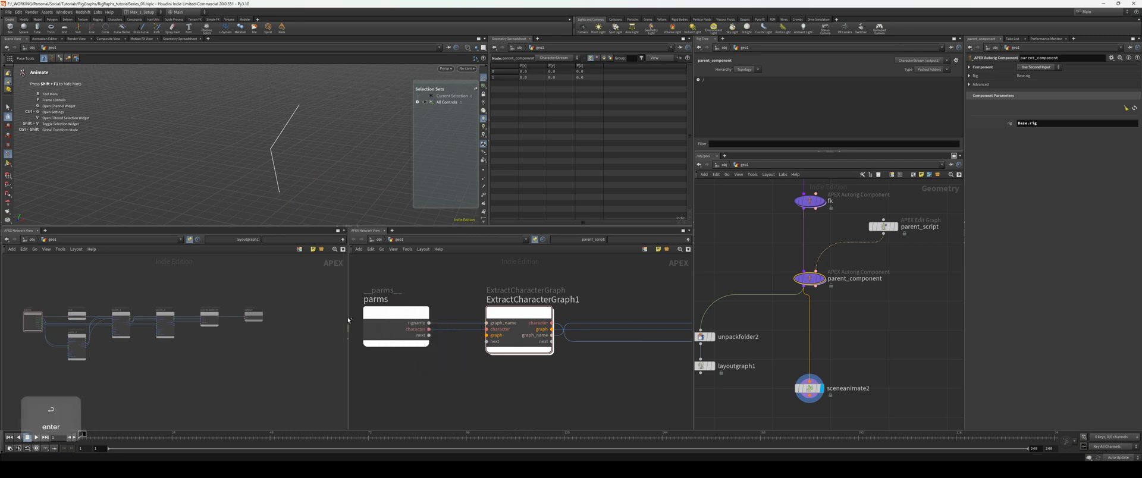
{"action": "left_click", "coordinate": [1134, 108]}
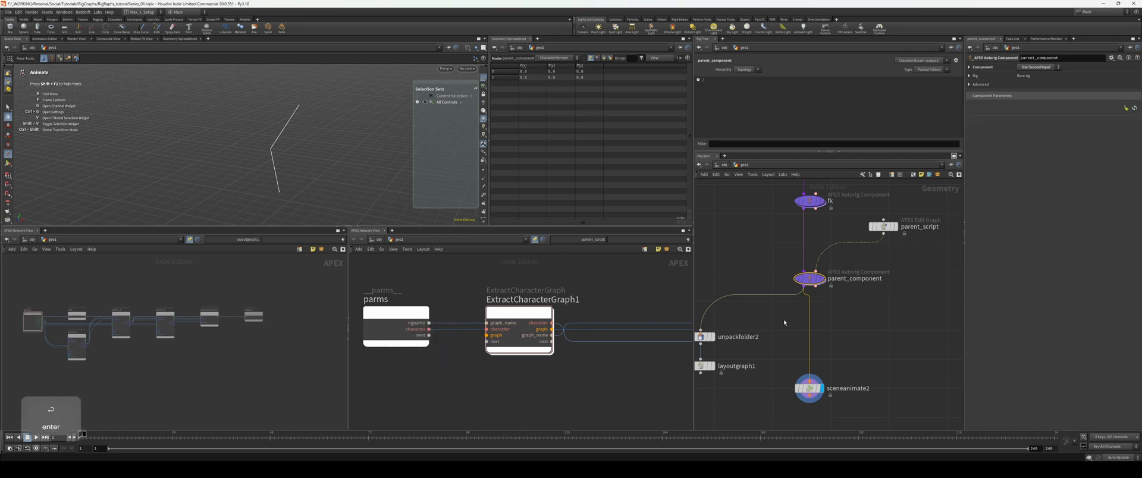
Examine how ExtractCharacterGraph1 feeds UpdateCharacterGraph1 and the output node in parent_script, and look over the layoutgraph1 rig graph.
{"action": "middle_click_drag", "start_coordinate": [612, 296], "coordinate": [475, 301]}
{"action": "scroll", "coordinate": [533, 306], "scroll_direction": "down", "scroll_amount": 3}
{"action": "left_click", "coordinate": [469, 287]}
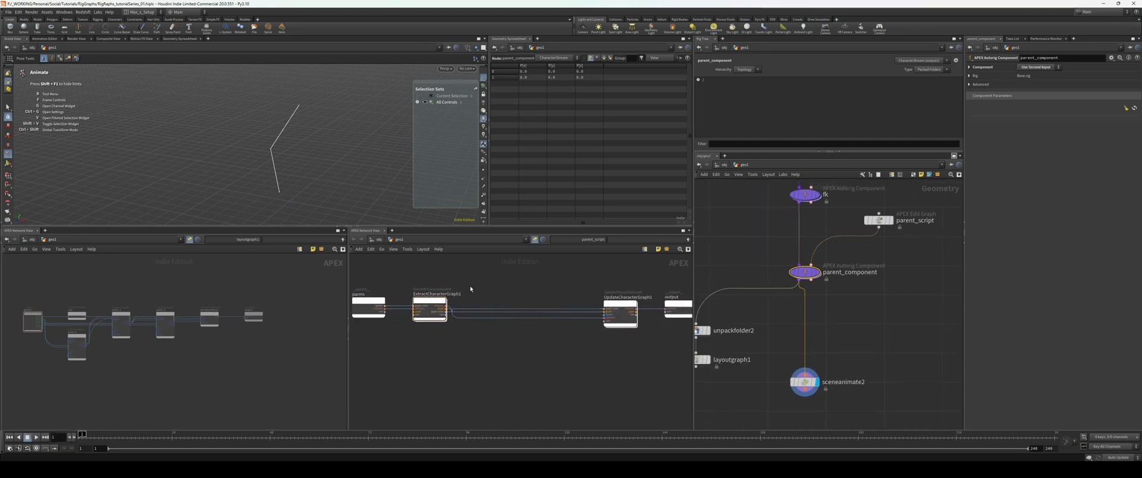
{"action": "left_click_drag", "start_coordinate": [468, 282], "coordinate": [359, 317]}
{"action": "left_click_drag", "start_coordinate": [429, 309], "coordinate": [421, 312]}
{"action": "left_click", "coordinate": [474, 293]}
{"action": "scroll", "coordinate": [446, 315], "scroll_direction": "up", "scroll_amount": 4}
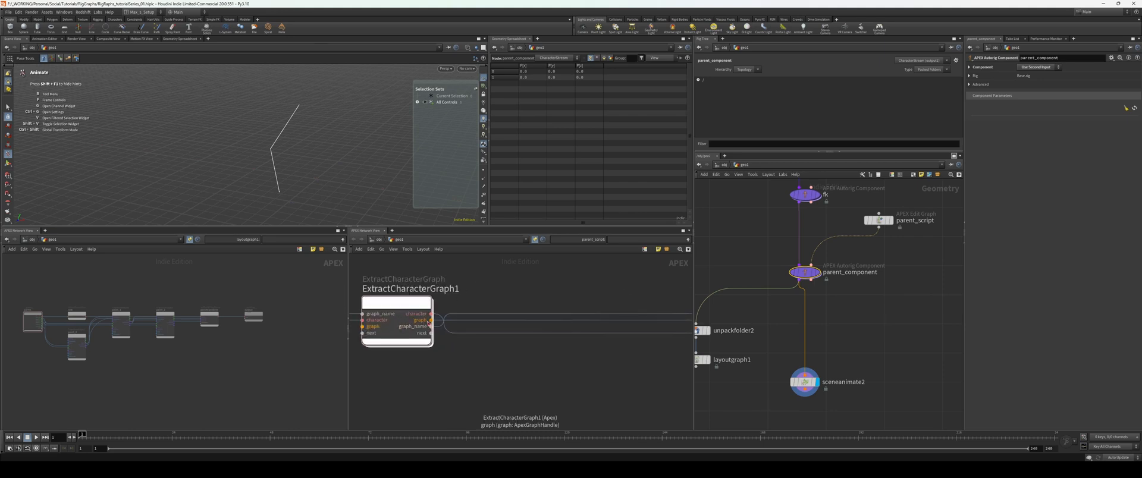
{"action": "middle_click_drag", "start_coordinate": [675, 315], "coordinate": [511, 314]}
{"action": "middle_click_drag", "start_coordinate": [421, 299], "coordinate": [656, 304]}
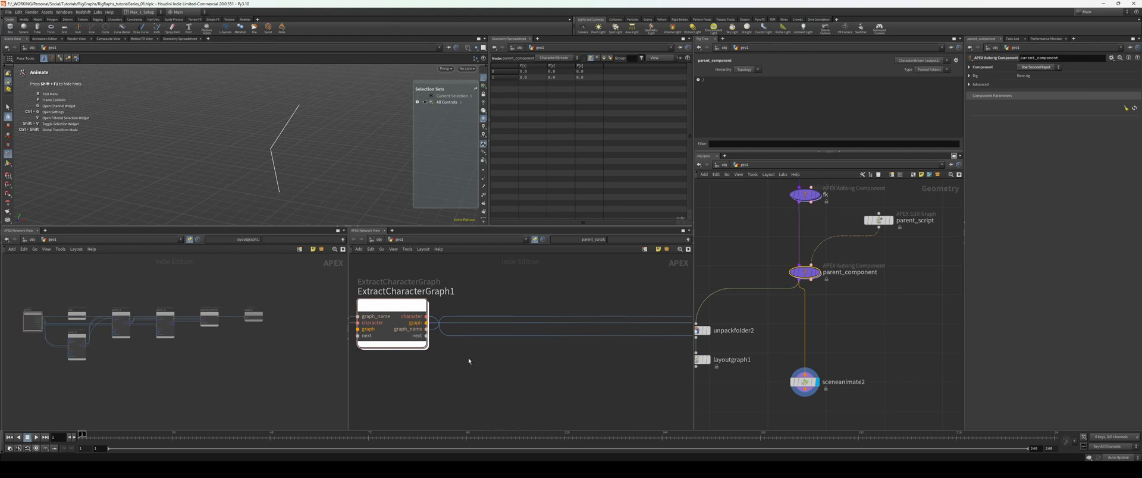
{"action": "middle_click_drag", "start_coordinate": [489, 381], "coordinate": [399, 368]}
{"action": "scroll", "coordinate": [520, 359], "scroll_direction": "down", "scroll_amount": 1}
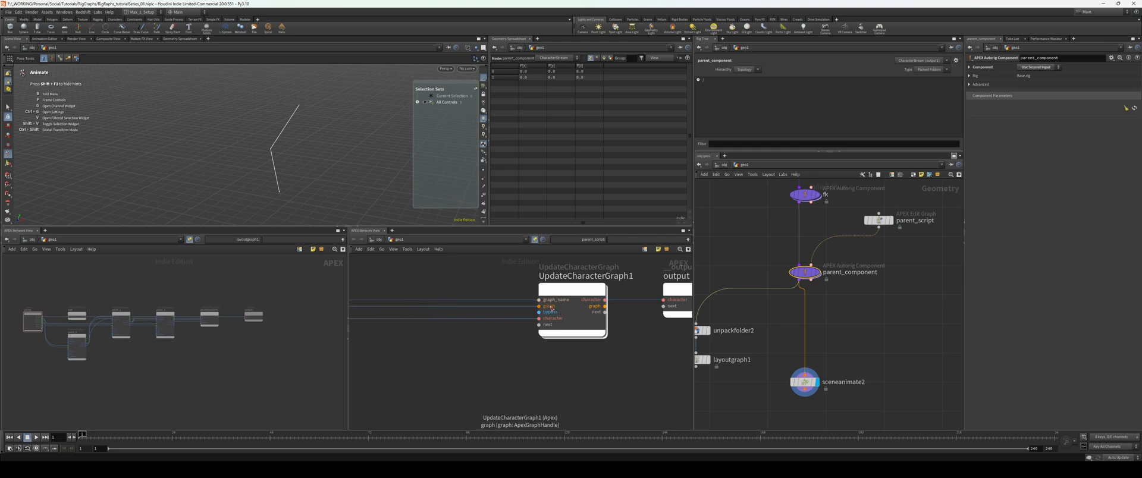
{"action": "scroll", "coordinate": [552, 357], "scroll_direction": "down", "scroll_amount": 3}
{"action": "middle_click_drag", "start_coordinate": [530, 364], "coordinate": [555, 354]}
{"action": "middle_click_drag", "start_coordinate": [672, 322], "coordinate": [605, 334]}
{"action": "middle_click_drag", "start_coordinate": [109, 353], "coordinate": [161, 355]}
{"action": "scroll", "coordinate": [197, 359], "scroll_direction": "down", "scroll_amount": 1}
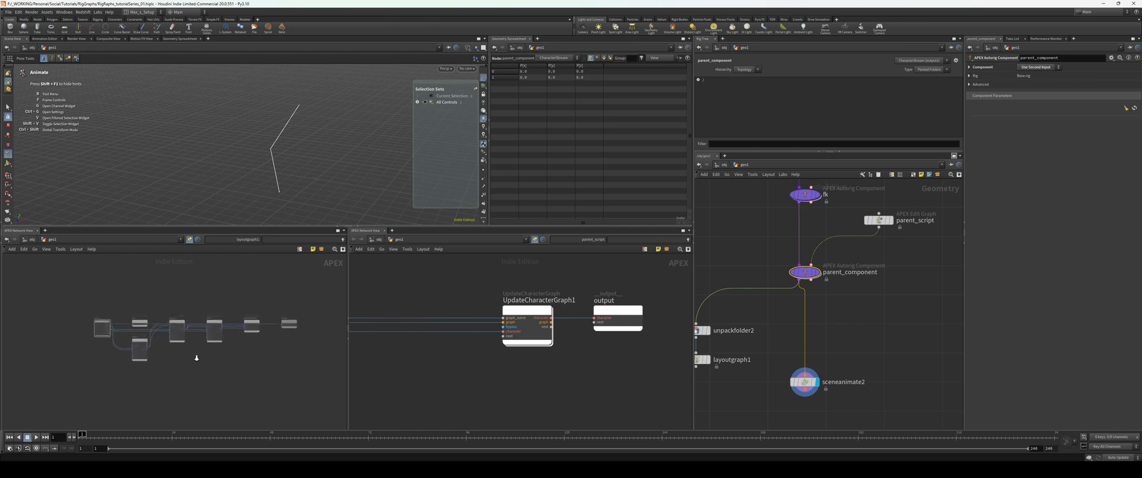
Add a graph::AddNode node between ExtractCharacterGraph1 and UpdateCharacterGraph1 in the parent_script graph.
{"action": "scroll", "coordinate": [196, 359], "scroll_direction": "up", "scroll_amount": 1}
{"action": "scroll", "coordinate": [410, 377], "scroll_direction": "down", "scroll_amount": 3}
{"action": "middle_click_drag", "start_coordinate": [410, 377], "coordinate": [549, 354]}
{"action": "scroll", "coordinate": [520, 357], "scroll_direction": "up", "scroll_amount": 2}
{"action": "key", "text": "Tab"}
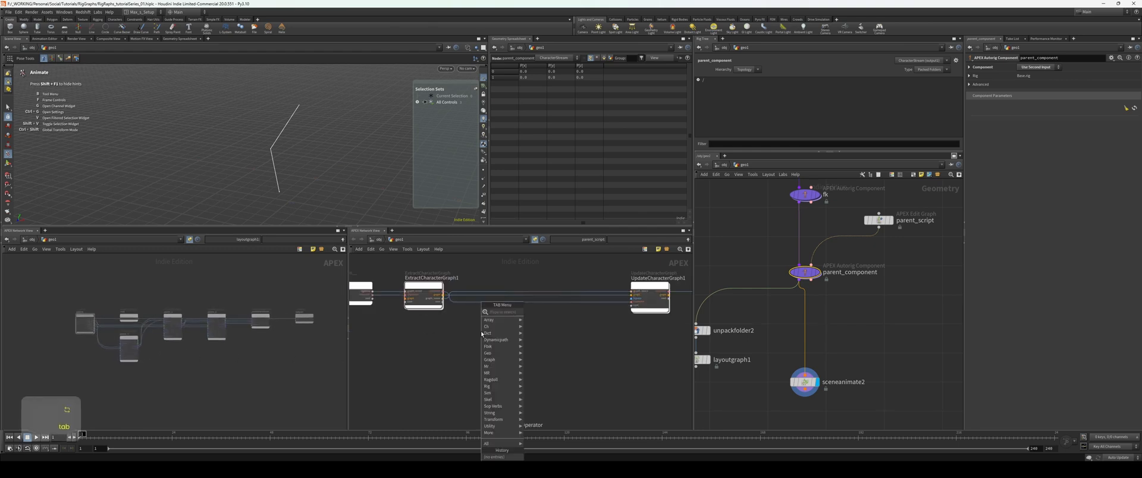
{"action": "type", "text": "addno"}
{"action": "key", "text": "Return"}
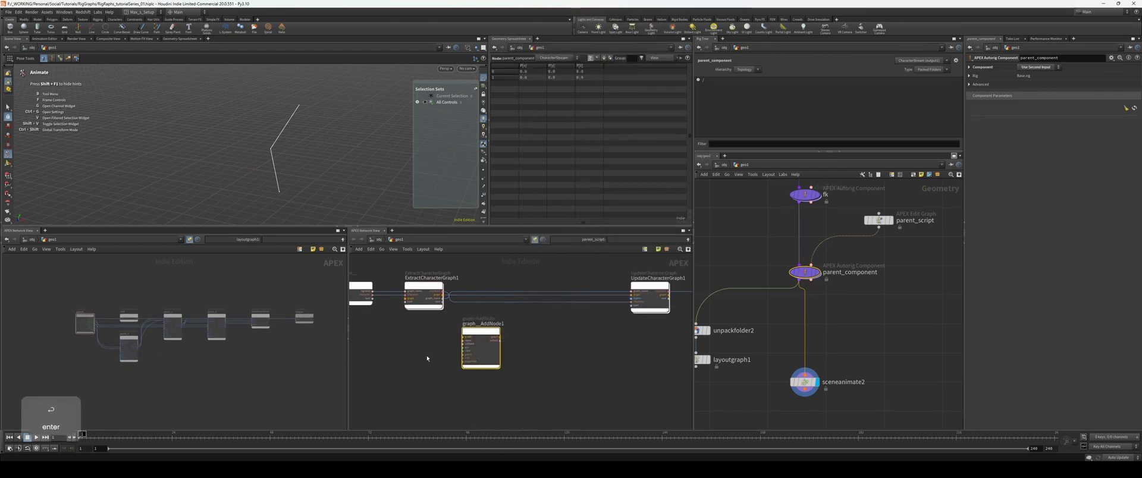
Wire the graph output of ExtractCharacterGraph1 into graph__AddNode1 and its graph output into the graph input of UpdateCharacterGraph1.
{"action": "scroll", "coordinate": [410, 374], "scroll_direction": "up", "scroll_amount": 2}
{"action": "scroll", "coordinate": [101, 360], "scroll_direction": "up", "scroll_amount": 4}
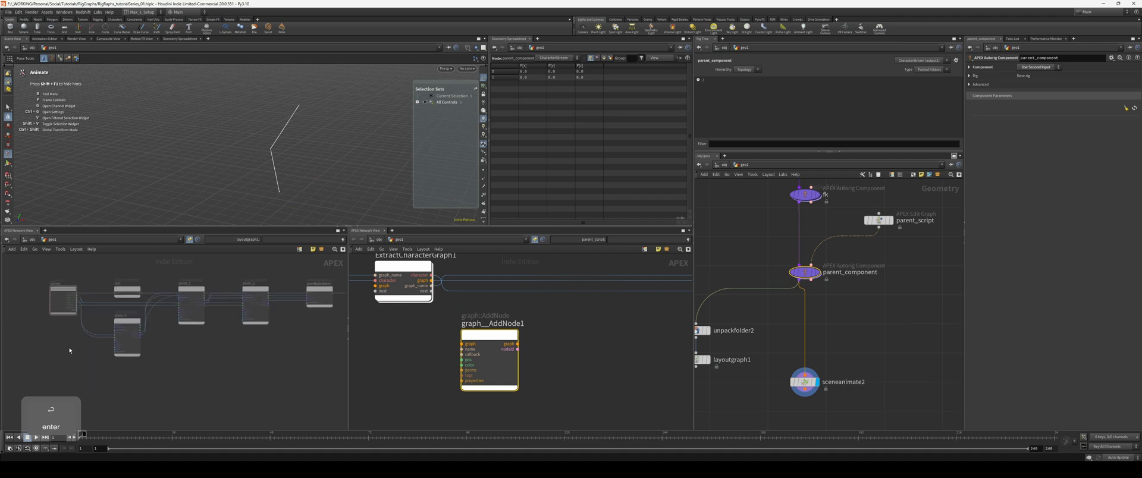
{"action": "left_click_drag", "start_coordinate": [435, 280], "coordinate": [541, 336]}
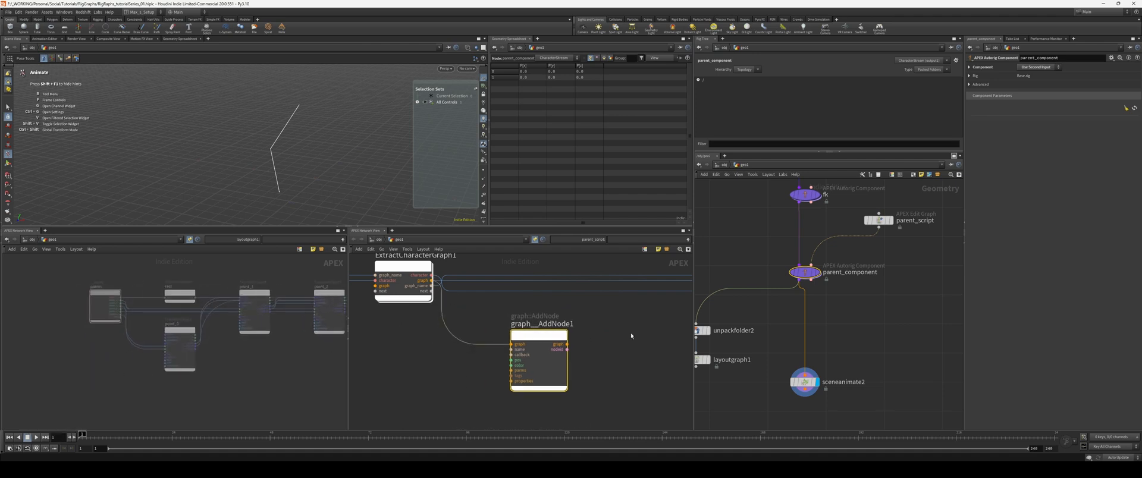
{"action": "middle_click_drag", "start_coordinate": [630, 333], "coordinate": [470, 337]}
{"action": "left_click_drag", "start_coordinate": [384, 341], "coordinate": [555, 286]}
Examine the newly added node1 in the layoutgraph1 graph, moving it clear of the parms node.
{"action": "scroll", "coordinate": [73, 350], "scroll_direction": "up", "scroll_amount": 3}
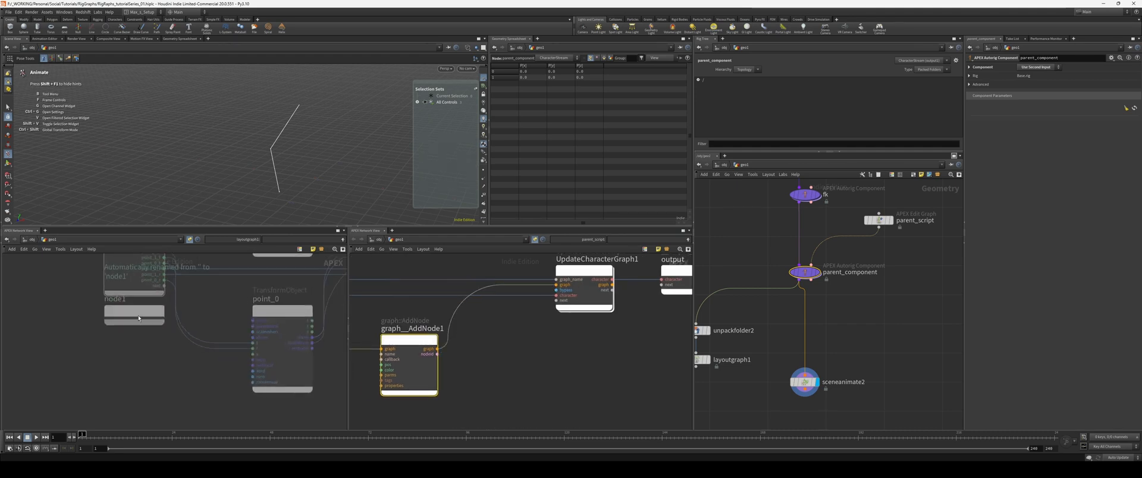
{"action": "left_click_drag", "start_coordinate": [140, 314], "coordinate": [132, 341]}
{"action": "middle_click_drag", "start_coordinate": [78, 350], "coordinate": [92, 349]}
{"action": "left_click_drag", "start_coordinate": [140, 340], "coordinate": [141, 355]}
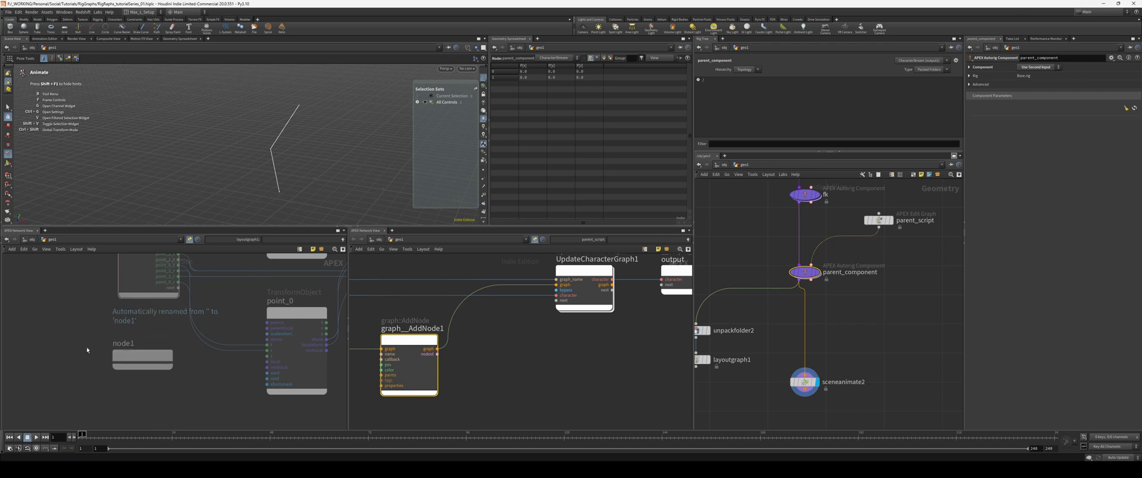
{"action": "middle_click_drag", "start_coordinate": [87, 346], "coordinate": [136, 341]}
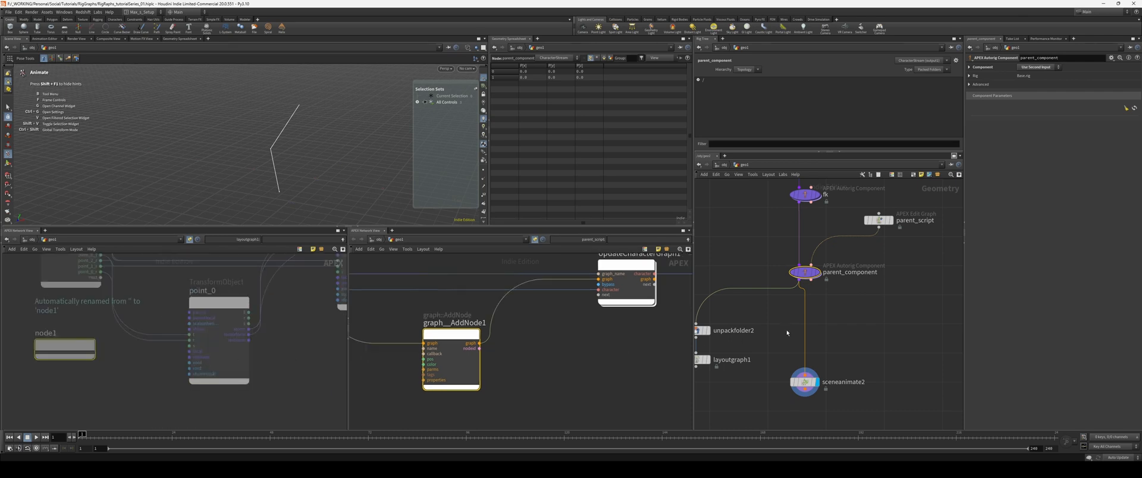
Display the editgraph1 node and examine the parent TransformObject node in its graph.
{"action": "key", "text": "h"}
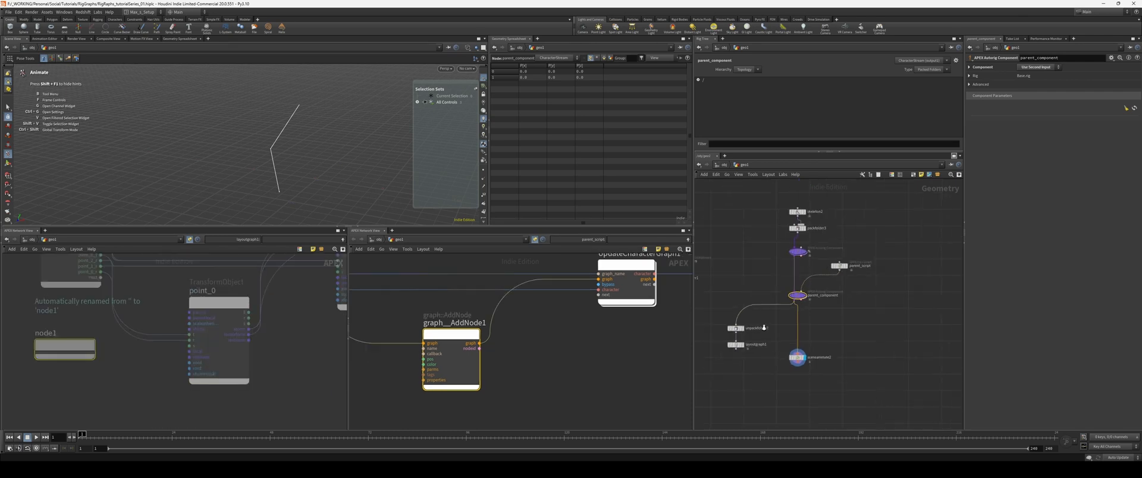
{"action": "scroll", "coordinate": [786, 351], "scroll_direction": "up", "scroll_amount": 2}
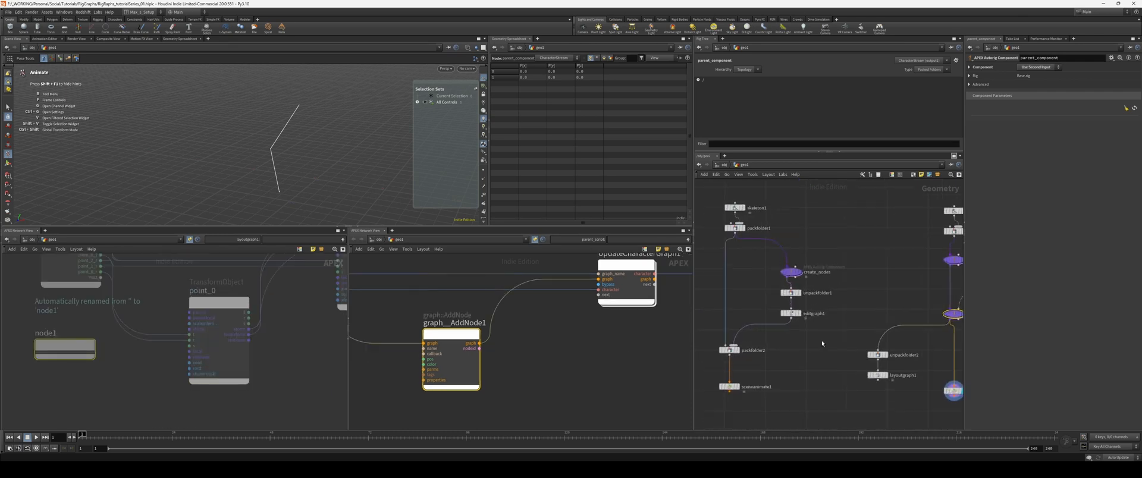
{"action": "left_click", "coordinate": [793, 314]}
{"action": "key", "text": "r"}
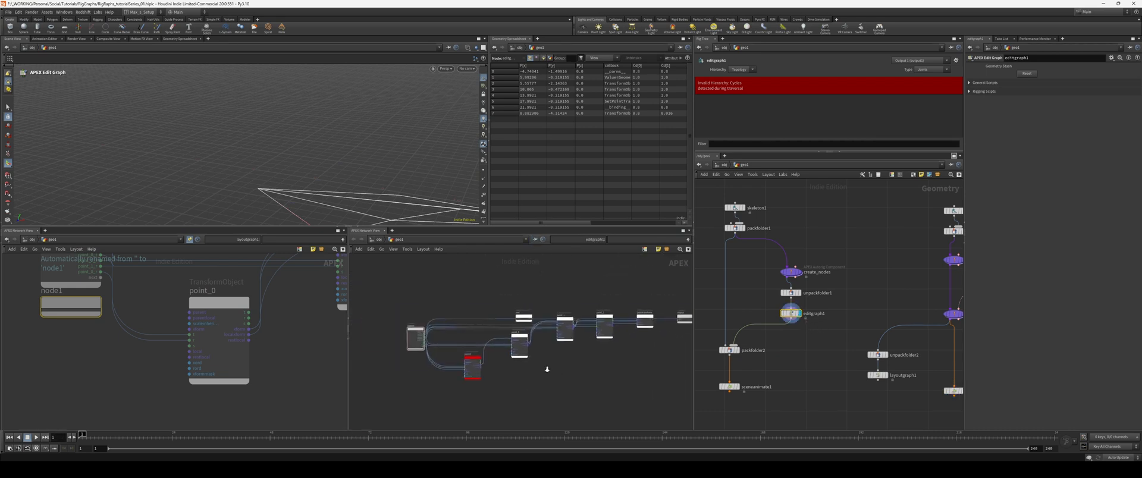
{"action": "scroll", "coordinate": [535, 371], "scroll_direction": "up", "scroll_amount": 4}
{"action": "scroll", "coordinate": [498, 367], "scroll_direction": "up", "scroll_amount": 2}
{"action": "middle_click_drag", "start_coordinate": [503, 369], "coordinate": [556, 364]}
{"action": "left_click", "coordinate": [490, 340]}
{"action": "scroll", "coordinate": [477, 333], "scroll_direction": "up", "scroll_amount": 2}
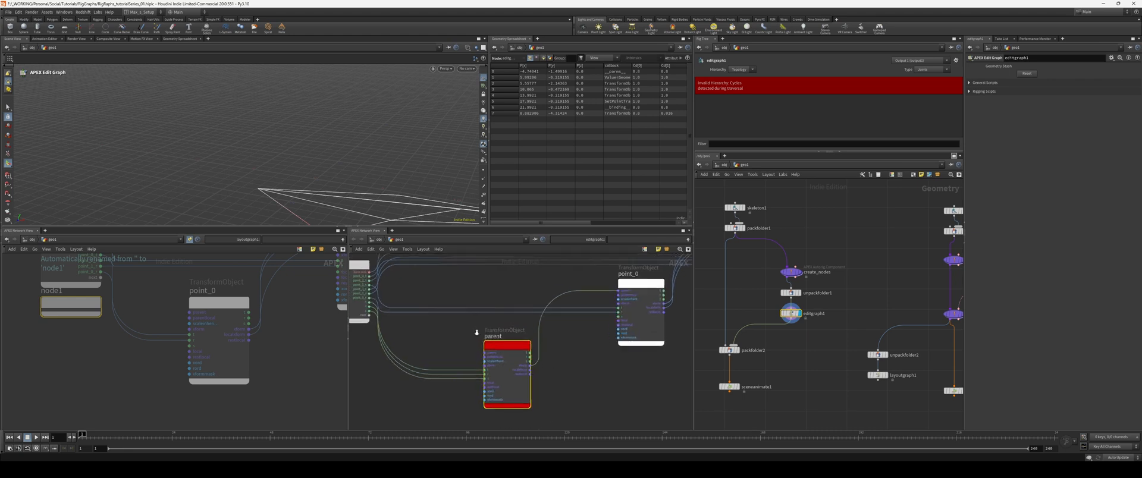
Compare node1 and point_0 in the layoutgraph1 graph with the parent TransformObject node of editgraph1.
{"action": "middle_click_drag", "start_coordinate": [156, 356], "coordinate": [223, 387]}
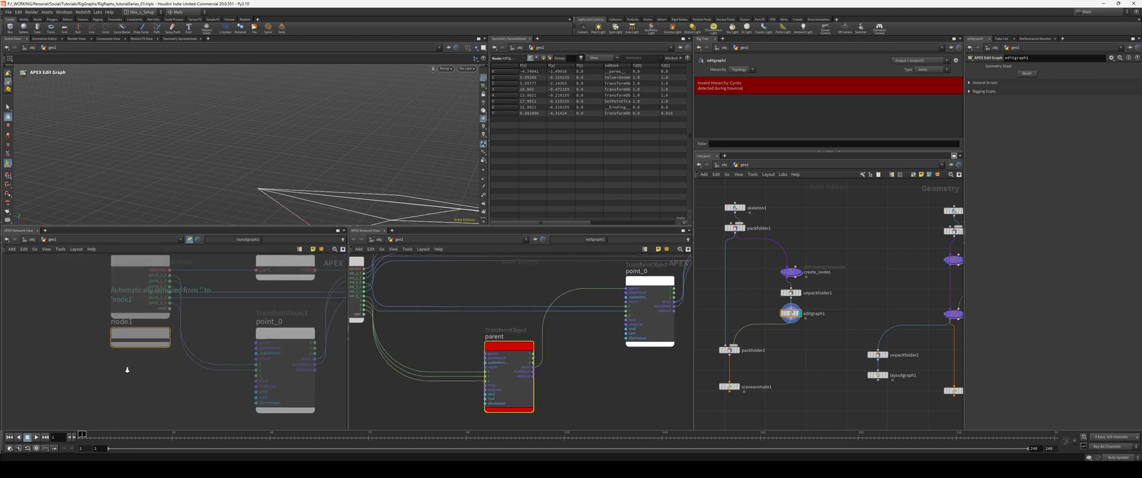
{"action": "scroll", "coordinate": [130, 372], "scroll_direction": "up", "scroll_amount": 5}
{"action": "left_click_drag", "start_coordinate": [145, 321], "coordinate": [130, 349]}
{"action": "scroll", "coordinate": [172, 375], "scroll_direction": "down", "scroll_amount": 4}
{"action": "middle_click_drag", "start_coordinate": [174, 378], "coordinate": [131, 370]}
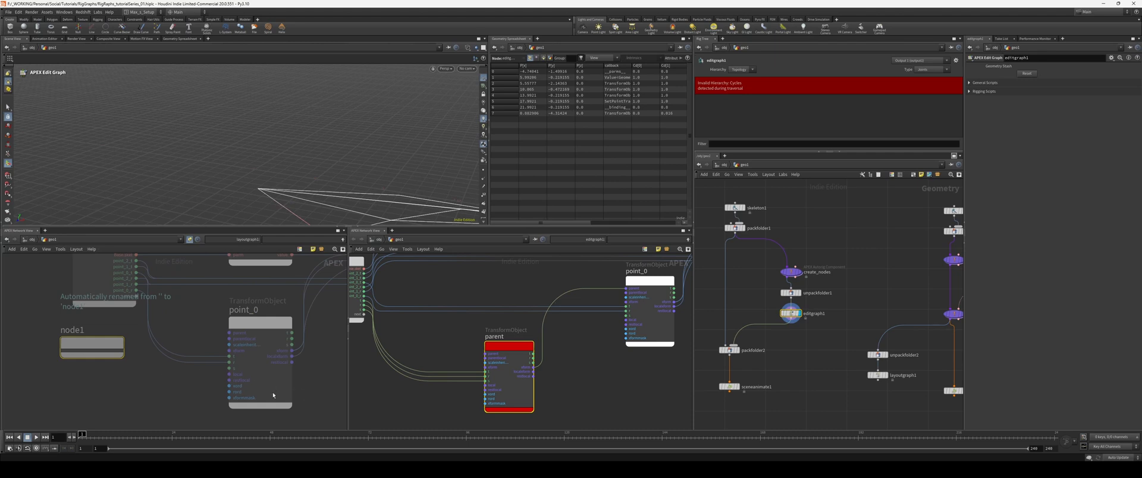
{"action": "middle_click_drag", "start_coordinate": [597, 374], "coordinate": [510, 379]}
Display the parent_script node again and frame its whole APEX graph.
{"action": "middle_click_drag", "start_coordinate": [904, 342], "coordinate": [802, 345]}
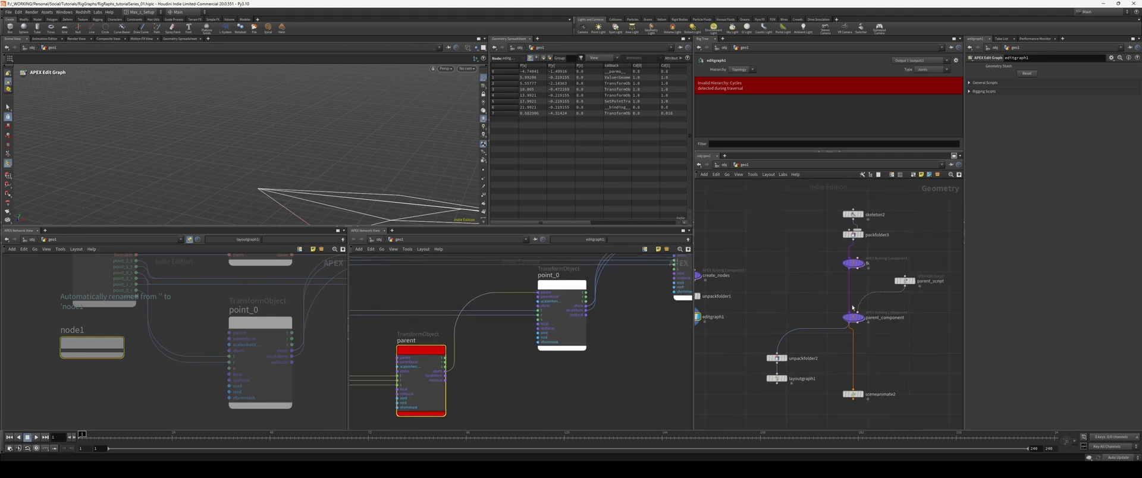
{"action": "left_click", "coordinate": [904, 281]}
{"action": "key", "text": "r"}
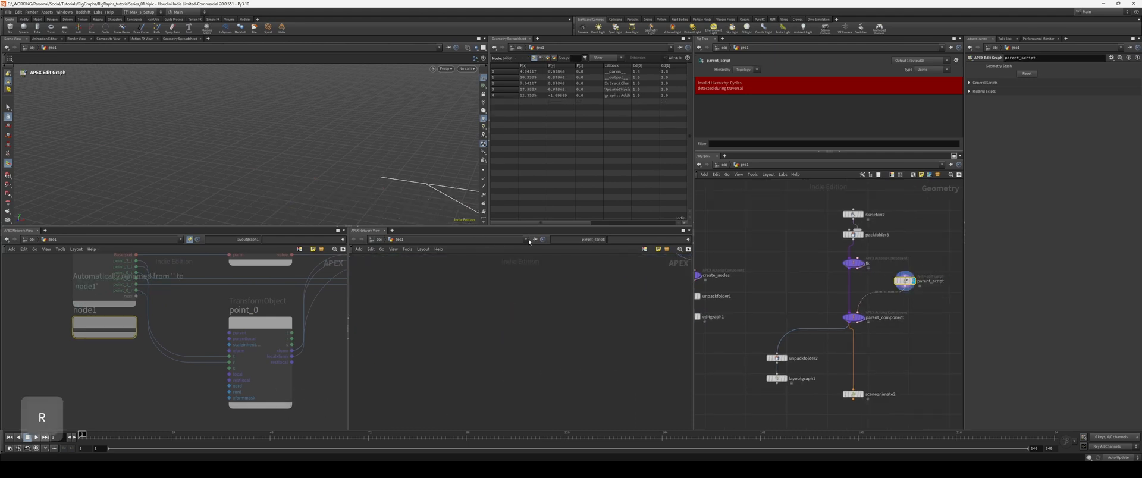
{"action": "key", "text": "f"}
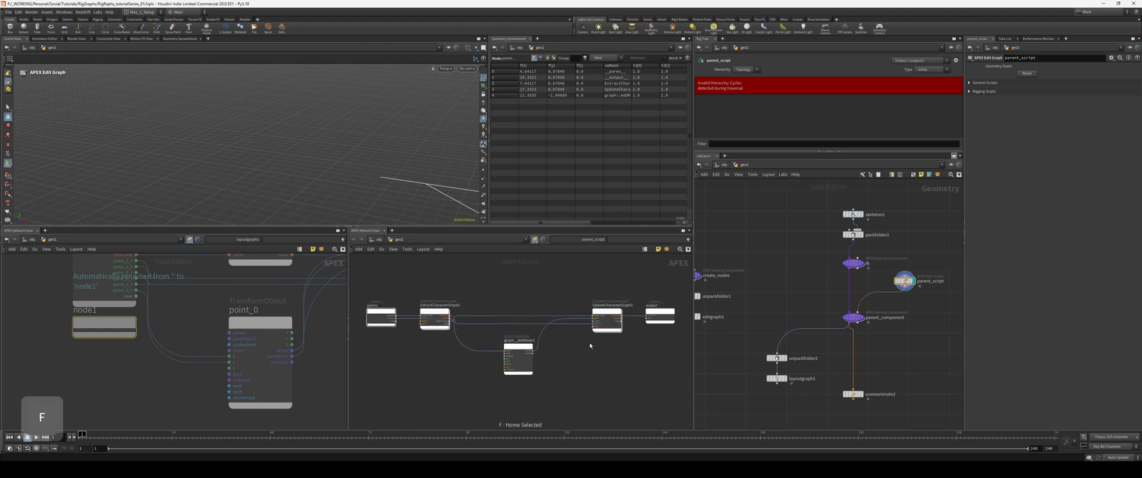
Open the parameters of graph__AddNode1 and set its callback to TransformObject.
{"action": "scroll", "coordinate": [466, 372], "scroll_direction": "up", "scroll_amount": 4}
{"action": "left_click_drag", "start_coordinate": [540, 358], "coordinate": [518, 366]}
{"action": "middle_click_drag", "start_coordinate": [605, 373], "coordinate": [522, 337]}
{"action": "key", "text": "p"}
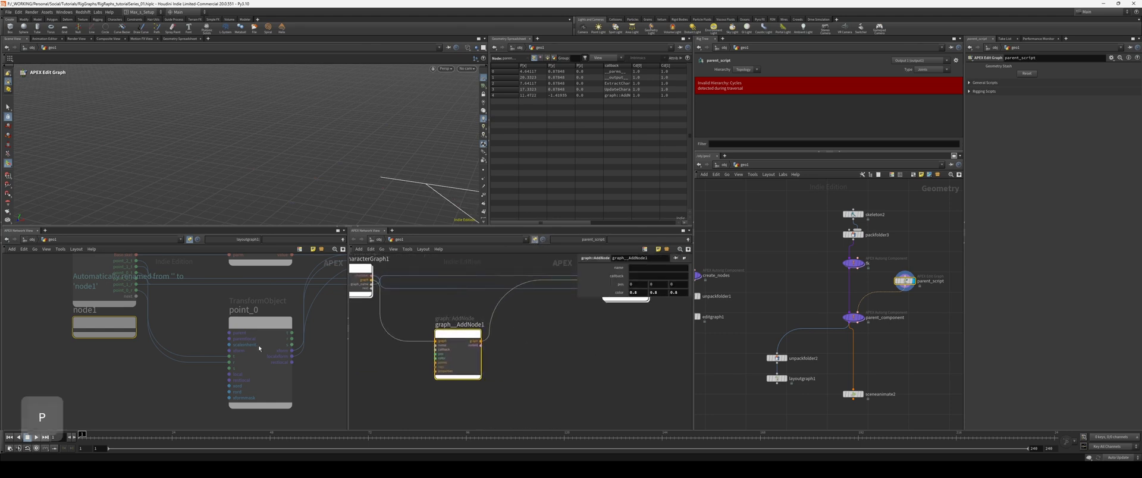
{"action": "middle_click_drag", "start_coordinate": [259, 349], "coordinate": [263, 354]}
{"action": "scroll", "coordinate": [134, 357], "scroll_direction": "down", "scroll_amount": 2}
{"action": "scroll", "coordinate": [137, 356], "scroll_direction": "up", "scroll_amount": 1}
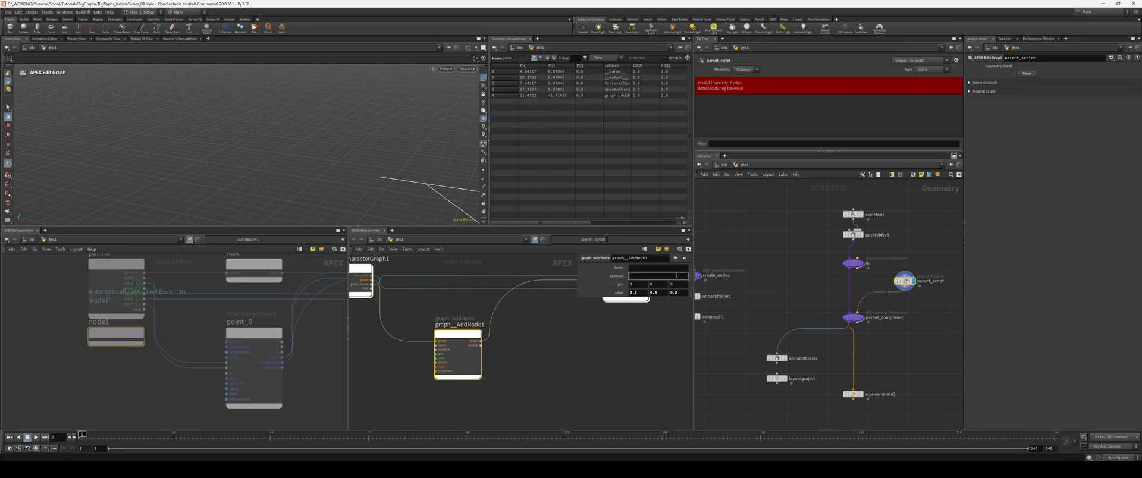
{"action": "type", "text": "TransformObject"}
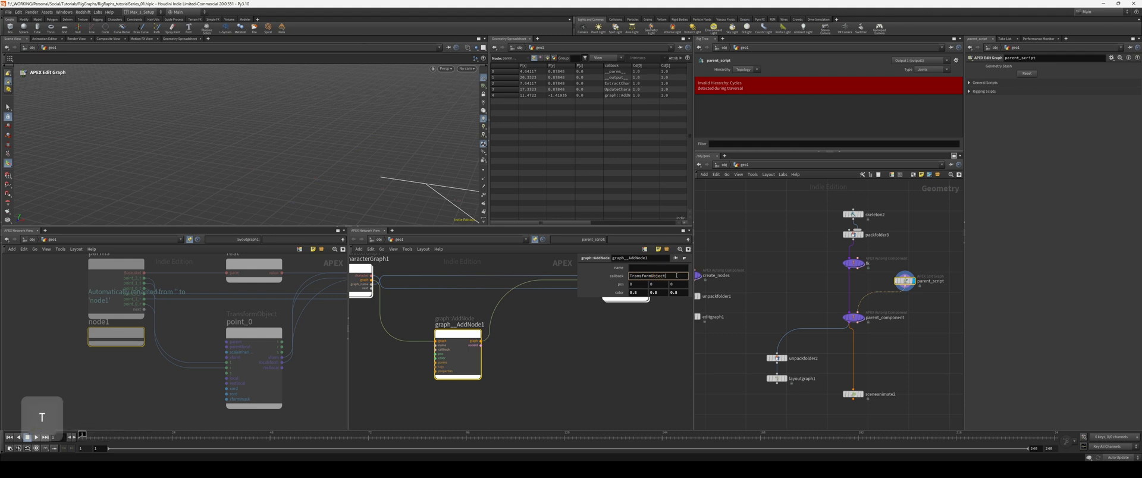
{"action": "key", "text": "Return"}
{"action": "middle_click_drag", "start_coordinate": [48, 314], "coordinate": [56, 306]}
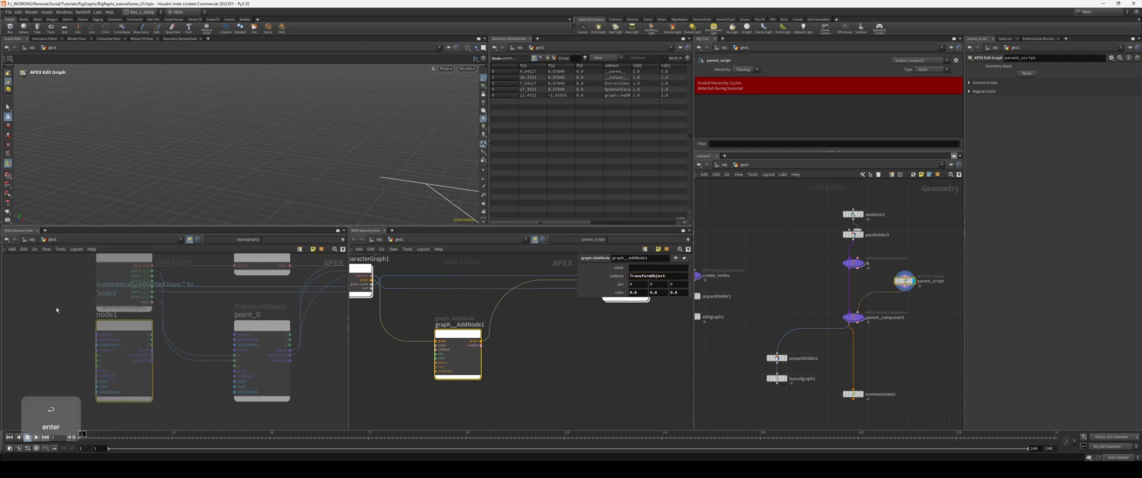
Add a skel::SetPointTransforms node beside graph__AddNode1 in the parent_script graph.
{"action": "left_click_drag", "start_coordinate": [120, 327], "coordinate": [120, 343]}
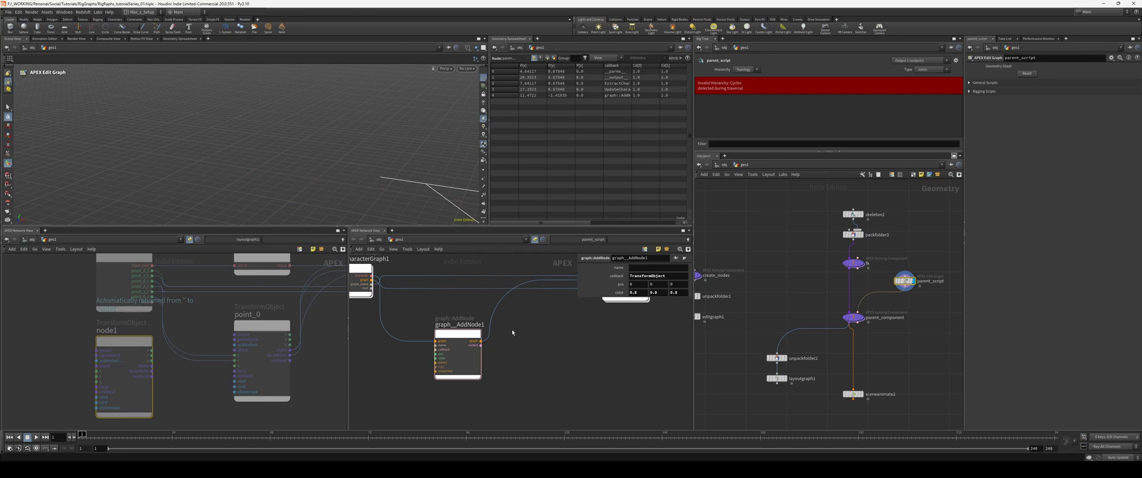
{"action": "scroll", "coordinate": [512, 333], "scroll_direction": "up", "scroll_amount": 2}
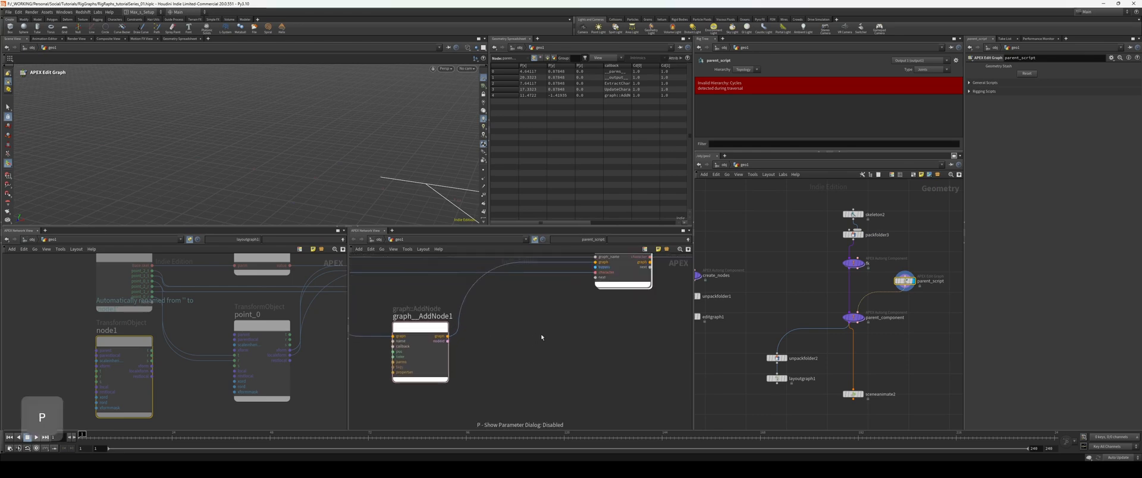
{"action": "key", "text": "Tab"}
{"action": "type", "text": "setpoint"}
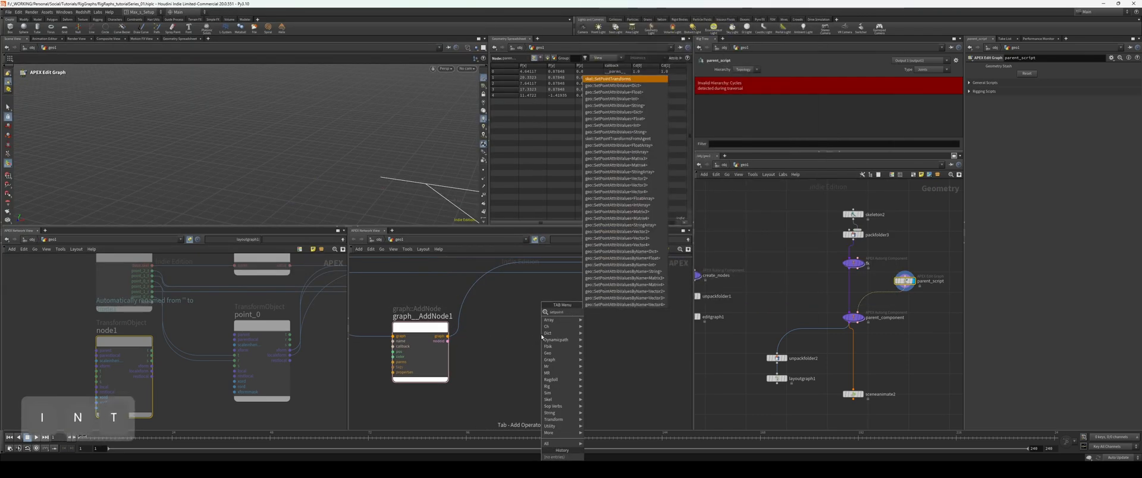
{"action": "key", "text": "Return"}
{"action": "scroll", "coordinate": [615, 344], "scroll_direction": "up", "scroll_amount": 1}
{"action": "middle_click_drag", "start_coordinate": [614, 345], "coordinate": [608, 340]}
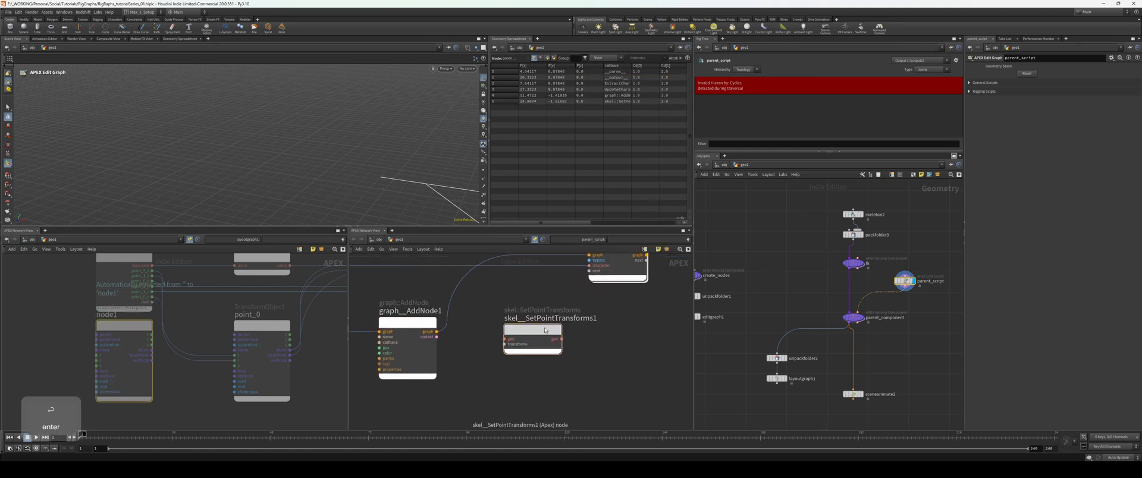
{"action": "left_click_drag", "start_coordinate": [539, 330], "coordinate": [530, 333]}
{"action": "middle_click_drag", "start_coordinate": [598, 322], "coordinate": [563, 323]}
{"action": "scroll", "coordinate": [563, 323], "scroll_direction": "down", "scroll_amount": 1}
{"action": "scroll", "coordinate": [180, 320], "scroll_direction": "down", "scroll_amount": 2}
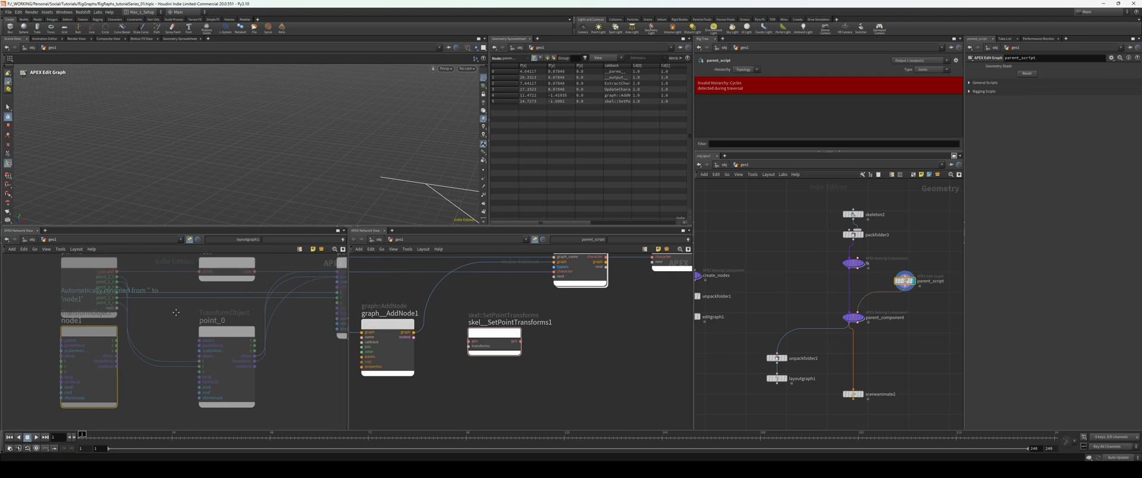
Examine the point nodes in the layoutgraph1 graph and the parameters of graph__AddNode1.
{"action": "scroll", "coordinate": [224, 349], "scroll_direction": "down", "scroll_amount": 2}
{"action": "middle_click_drag", "start_coordinate": [266, 344], "coordinate": [247, 354]}
{"action": "scroll", "coordinate": [225, 359], "scroll_direction": "up", "scroll_amount": 4}
{"action": "scroll", "coordinate": [245, 354], "scroll_direction": "down", "scroll_amount": 3}
{"action": "scroll", "coordinate": [241, 353], "scroll_direction": "down", "scroll_amount": 2}
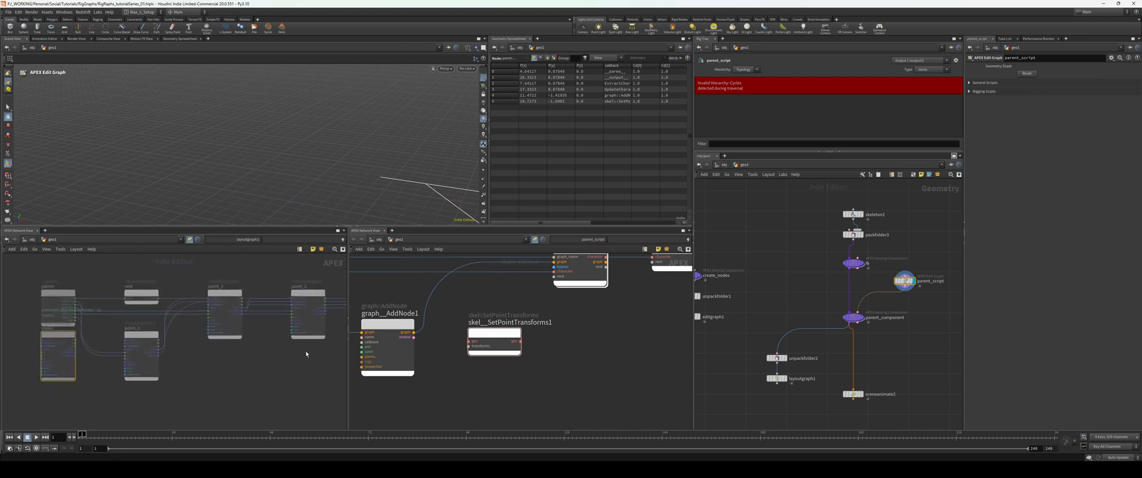
{"action": "scroll", "coordinate": [497, 320], "scroll_direction": "up", "scroll_amount": 2}
{"action": "scroll", "coordinate": [497, 320], "scroll_direction": "up", "scroll_amount": 1}
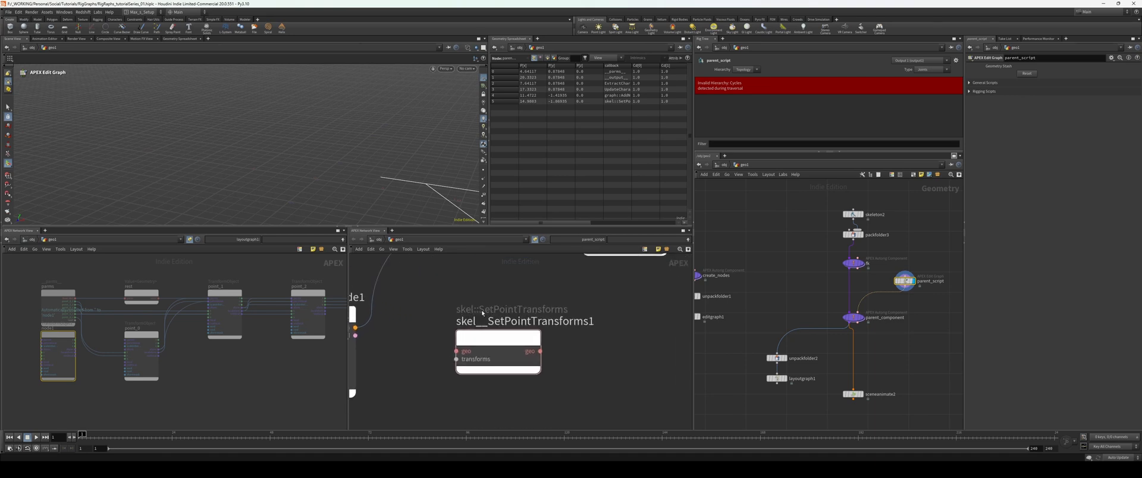
{"action": "middle_click_drag", "start_coordinate": [513, 314], "coordinate": [610, 330]}
{"action": "left_click", "coordinate": [409, 333]}
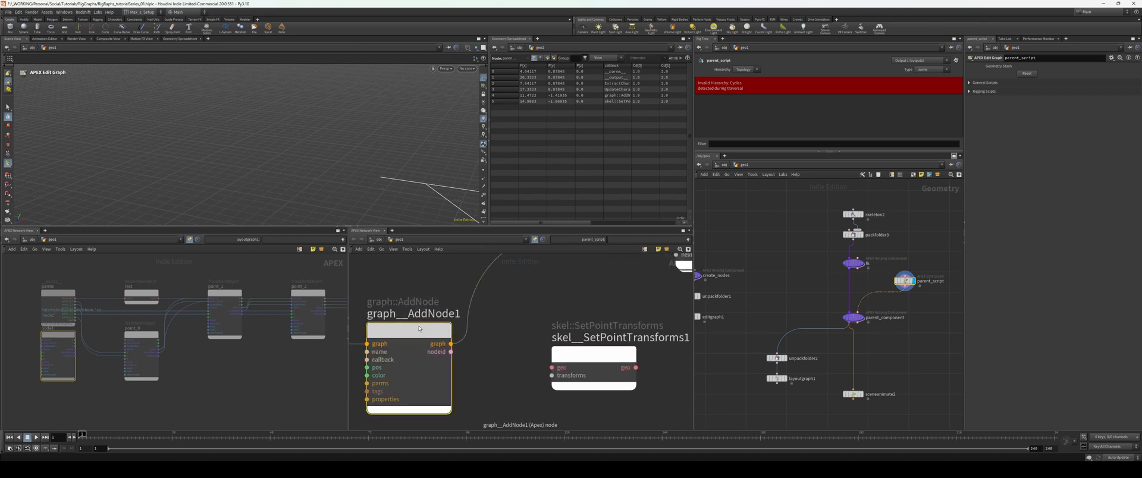
{"action": "key", "text": "p"}
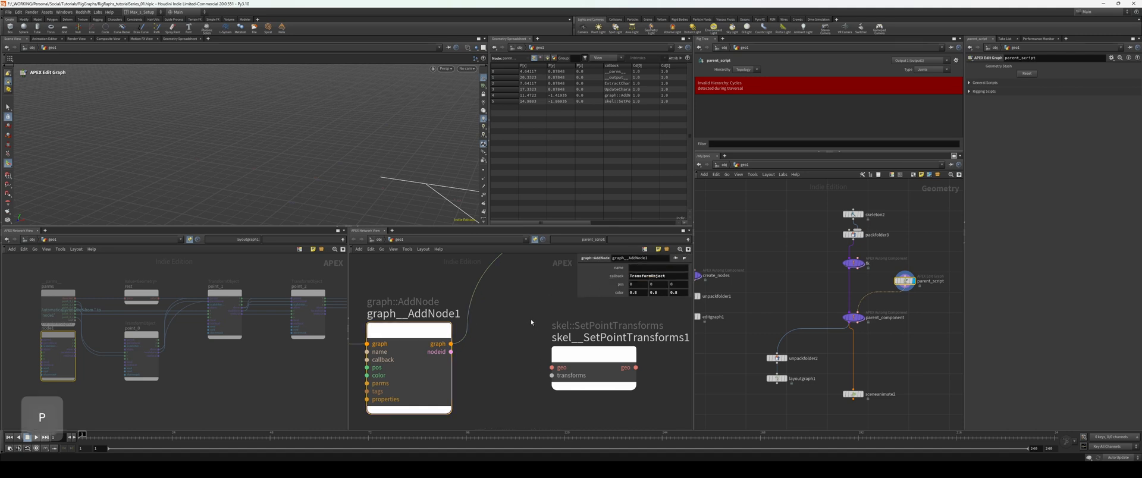
Delete the skel__SetPointTransforms1 node and close the parameter display.
{"action": "scroll", "coordinate": [505, 316], "scroll_direction": "down", "scroll_amount": 2}
{"action": "left_click", "coordinate": [522, 324]}
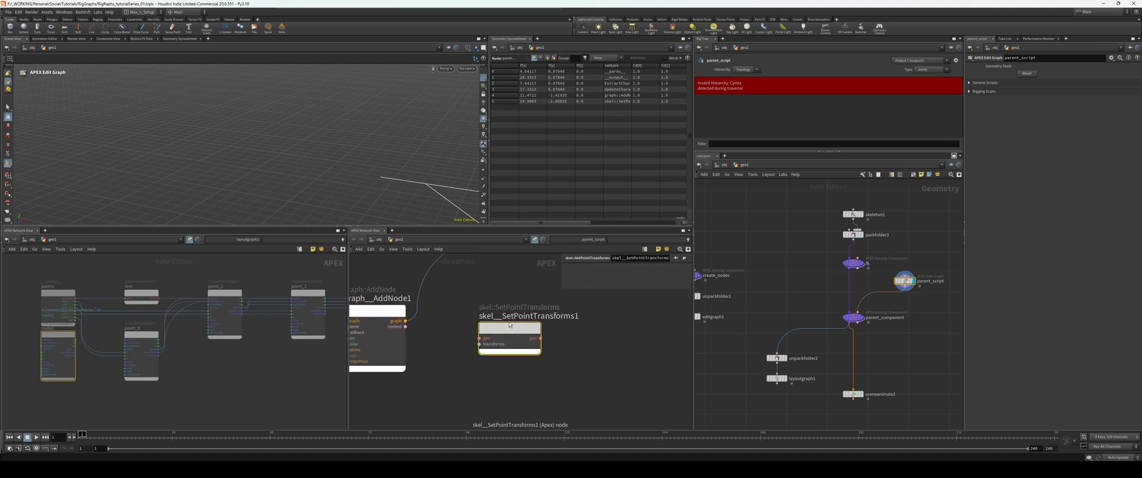
{"action": "key", "text": "Delete"}
{"action": "left_click", "coordinate": [1114, 450]}
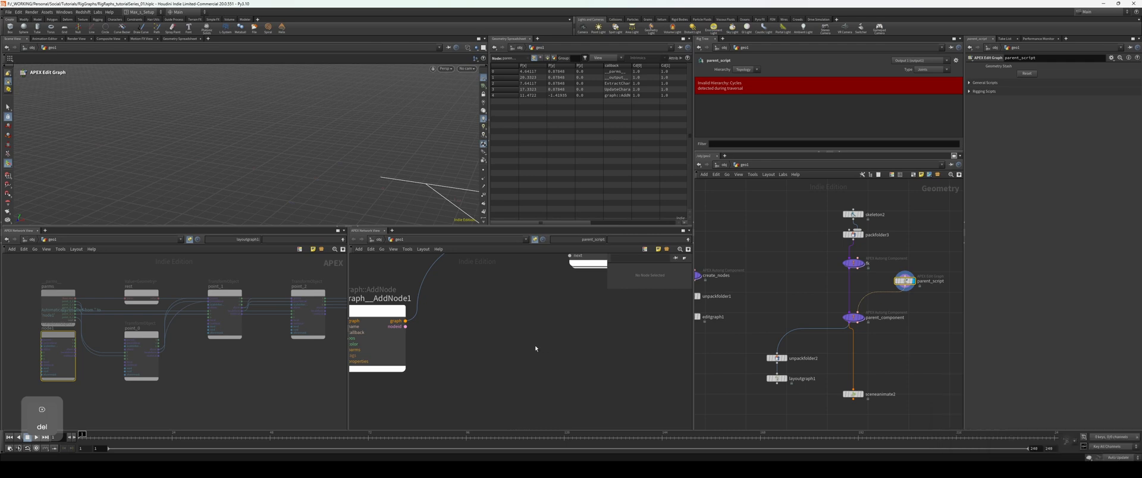
{"action": "key", "text": "p"}
Try adding an unconnected Value<String> node next to graph__AddNode1, and remove it again.
{"action": "key", "text": "Tab"}
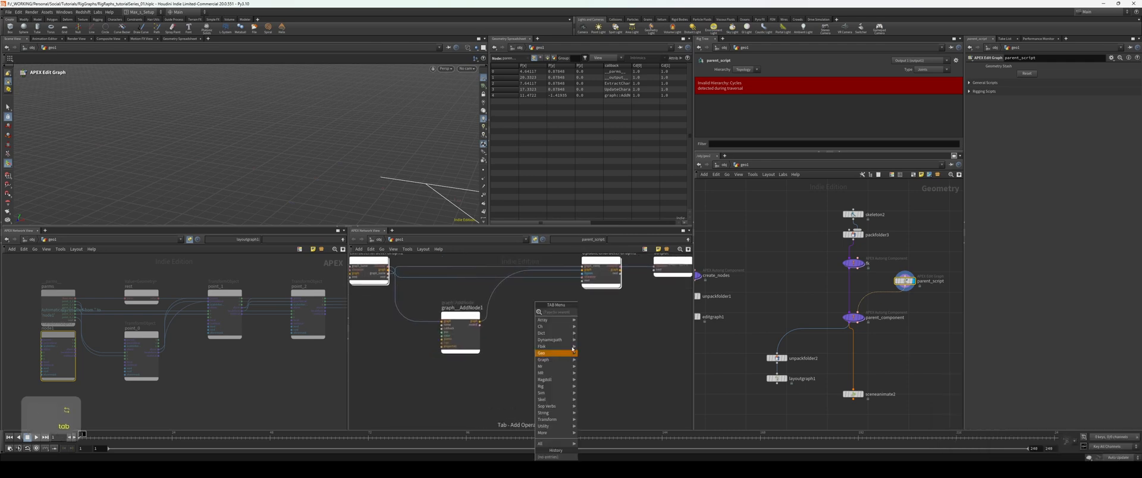
{"action": "left_click", "coordinate": [517, 358]}
{"action": "scroll", "coordinate": [509, 345], "scroll_direction": "up", "scroll_amount": 3}
{"action": "key", "text": "Tab"}
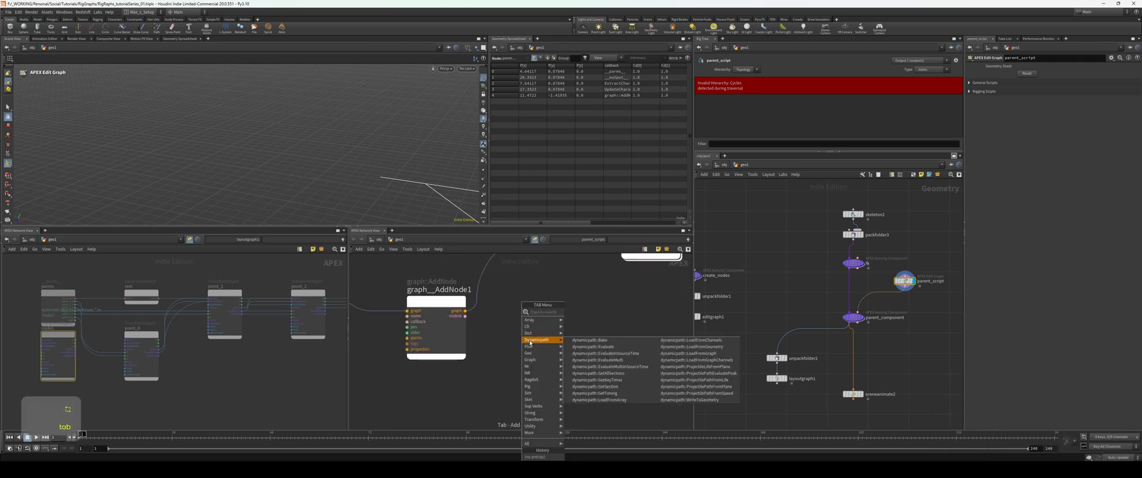
{"action": "type", "text": "valstr"}
{"action": "key", "text": "Return"}
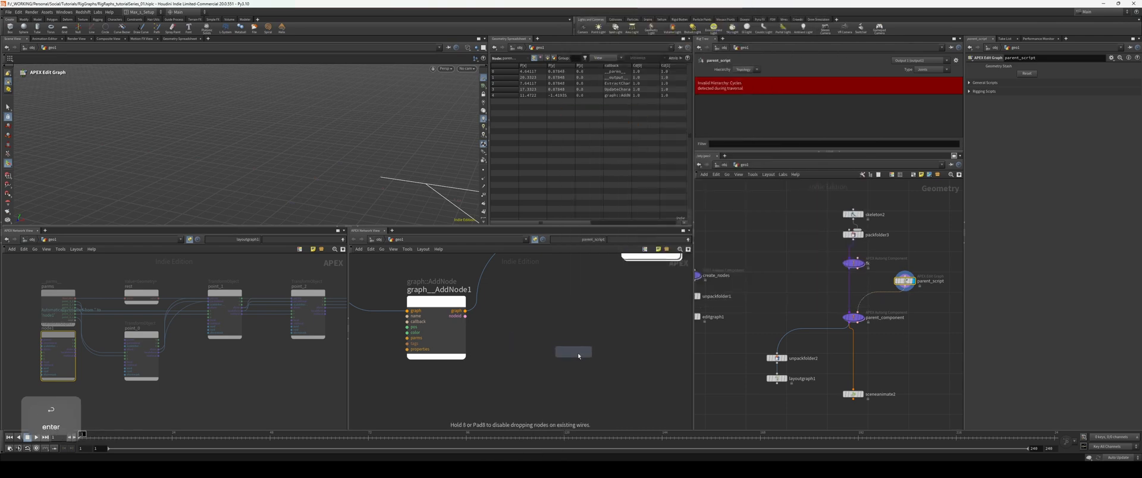
{"action": "left_click", "coordinate": [573, 354]}
{"action": "scroll", "coordinate": [588, 352], "scroll_direction": "up", "scroll_amount": 3}
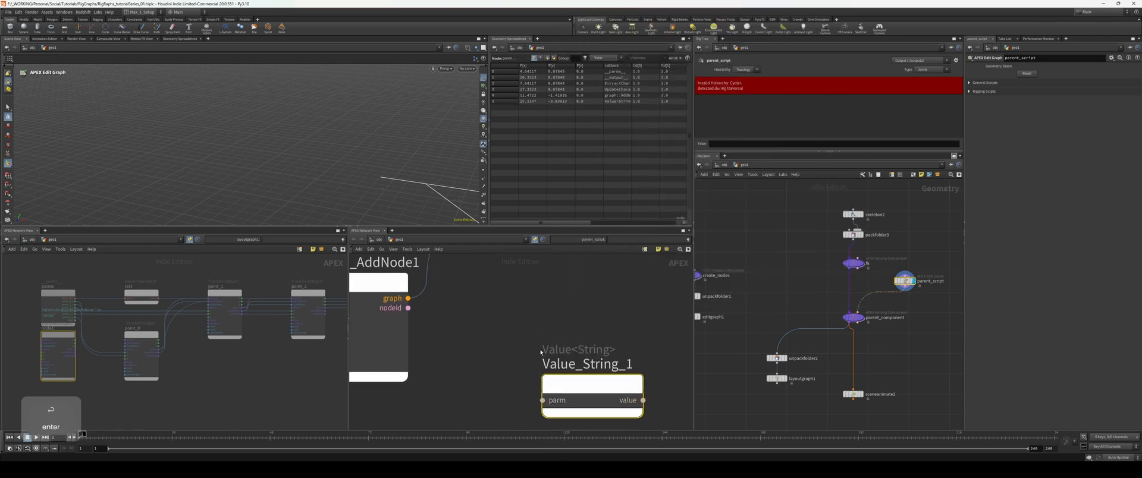
{"action": "middle_click_drag", "start_coordinate": [437, 331], "coordinate": [471, 338]}
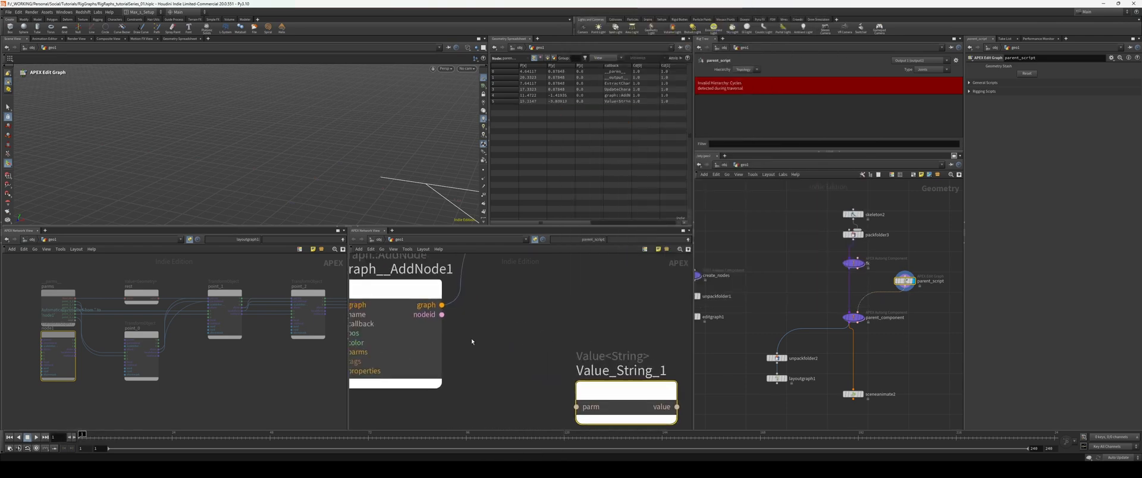
{"action": "left_click", "coordinate": [385, 292]}
{"action": "key", "text": "p"}
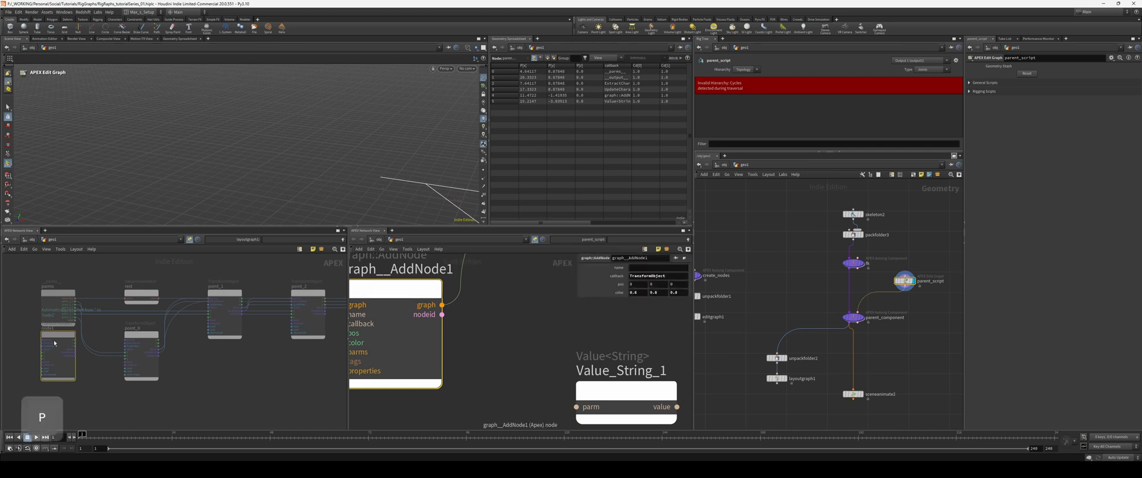
{"action": "scroll", "coordinate": [104, 350], "scroll_direction": "up", "scroll_amount": 2}
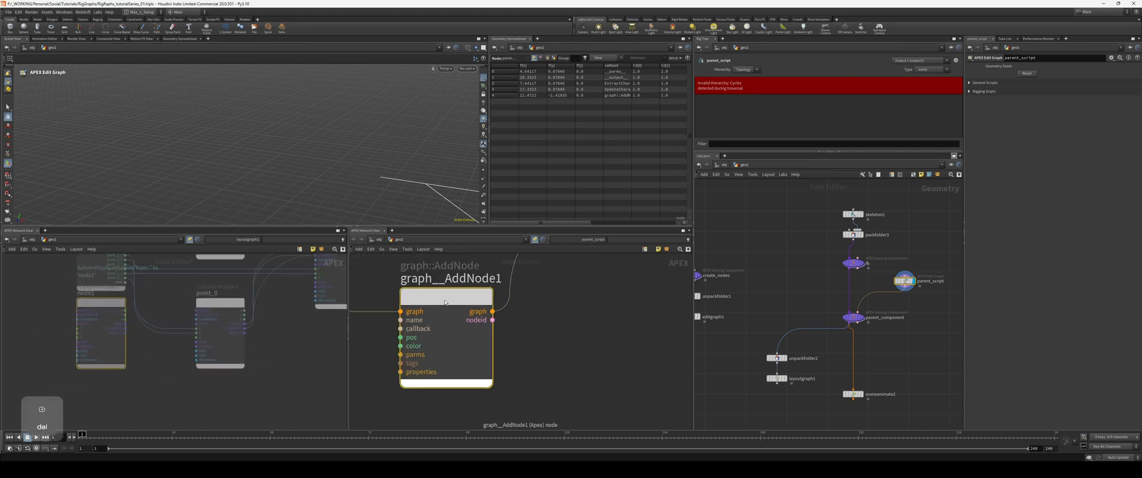
Reposition the parms node and add a Value<String> node wired to a new output of parms.
{"action": "key", "text": "p"}
{"action": "middle_click_drag", "start_coordinate": [455, 302], "coordinate": [440, 311]}
{"action": "middle_click_drag", "start_coordinate": [546, 346], "coordinate": [602, 352]}
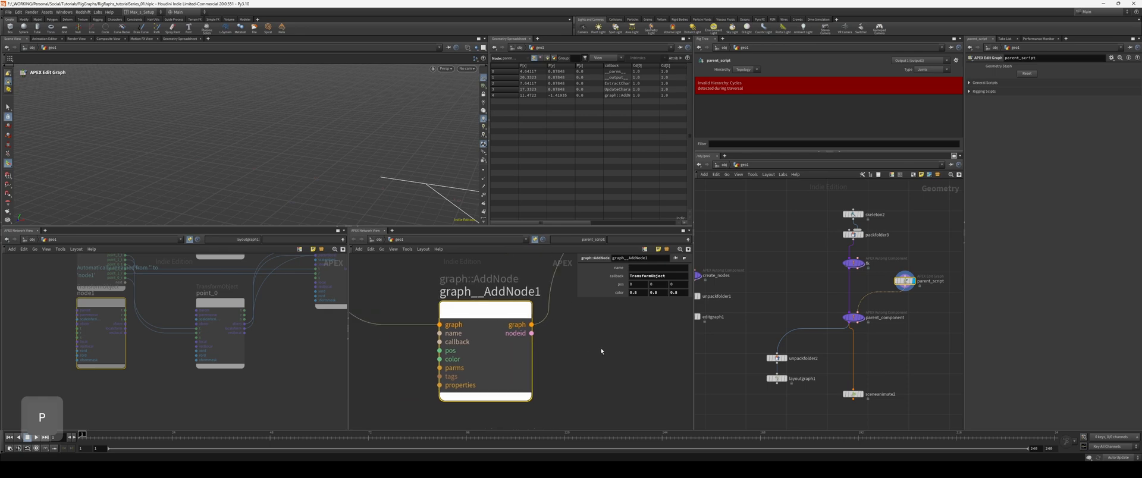
{"action": "scroll", "coordinate": [601, 352], "scroll_direction": "down", "scroll_amount": 3}
{"action": "middle_click_drag", "start_coordinate": [416, 340], "coordinate": [494, 357]}
{"action": "left_click_drag", "start_coordinate": [425, 292], "coordinate": [414, 326]}
{"action": "scroll", "coordinate": [471, 355], "scroll_direction": "up", "scroll_amount": 2}
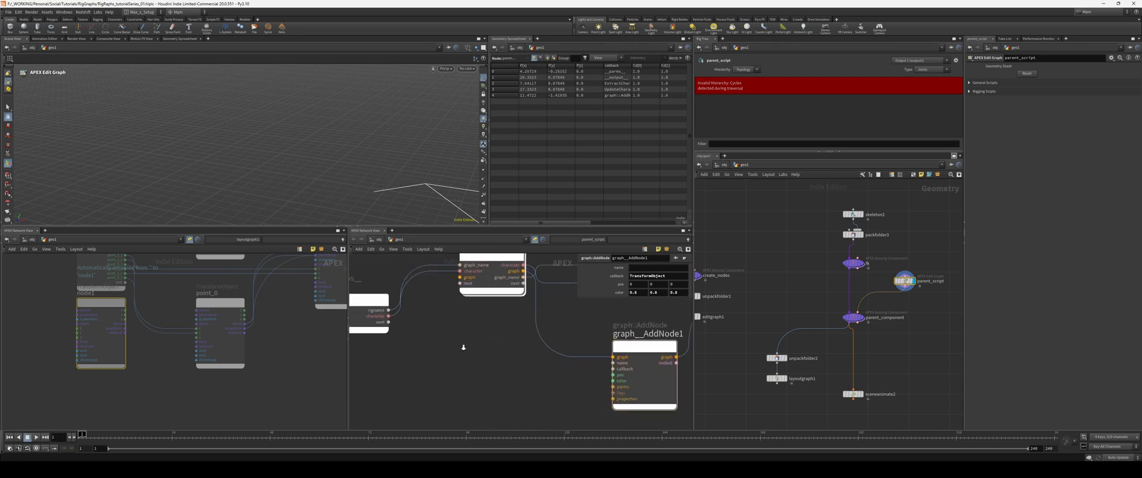
{"action": "key", "text": "Tab"}
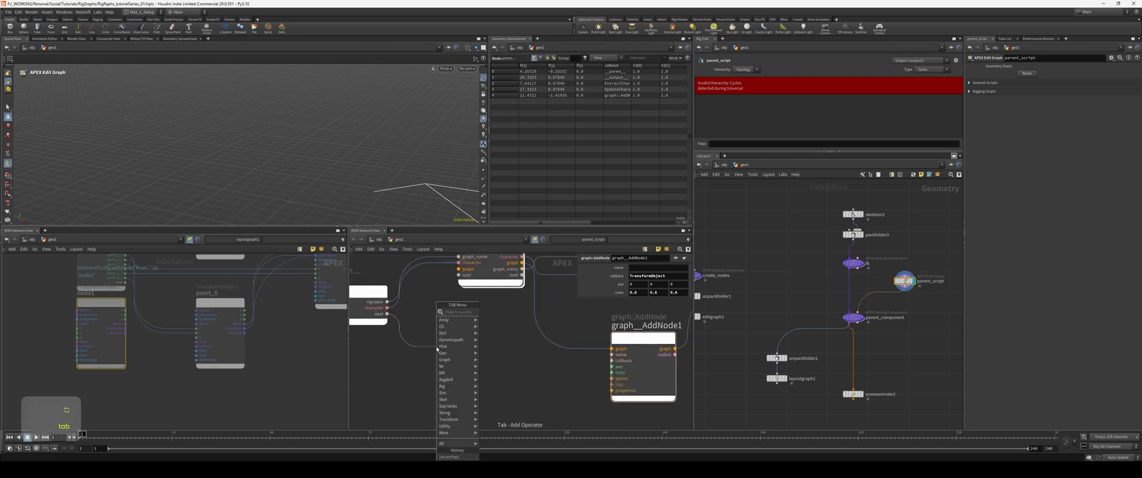
{"action": "type", "text": "valuestring"}
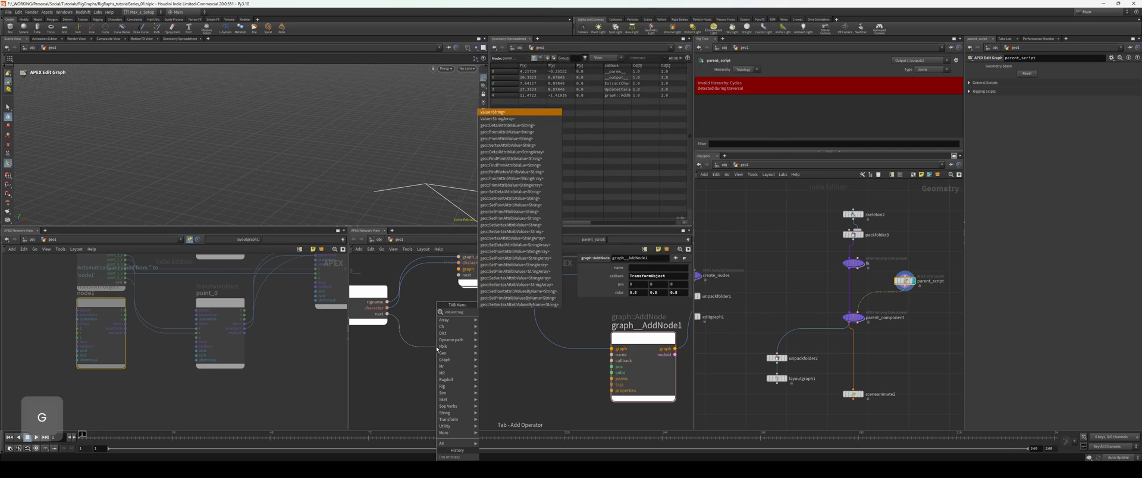
{"action": "key", "text": "Return"}
{"action": "key", "text": "r"}
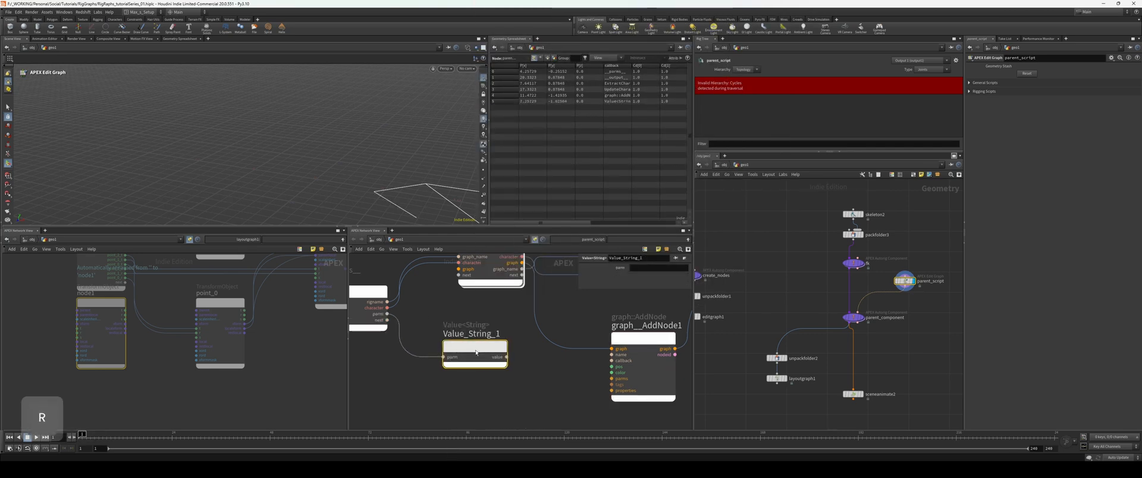
{"action": "left_click_drag", "start_coordinate": [460, 349], "coordinate": [456, 356]}
Rename the new string output of the parms node as parentName.
{"action": "middle_click_drag", "start_coordinate": [527, 356], "coordinate": [517, 351]}
{"action": "middle_click_drag", "start_coordinate": [907, 334], "coordinate": [856, 332]}
{"action": "scroll", "coordinate": [856, 332], "scroll_direction": "up", "scroll_amount": 3}
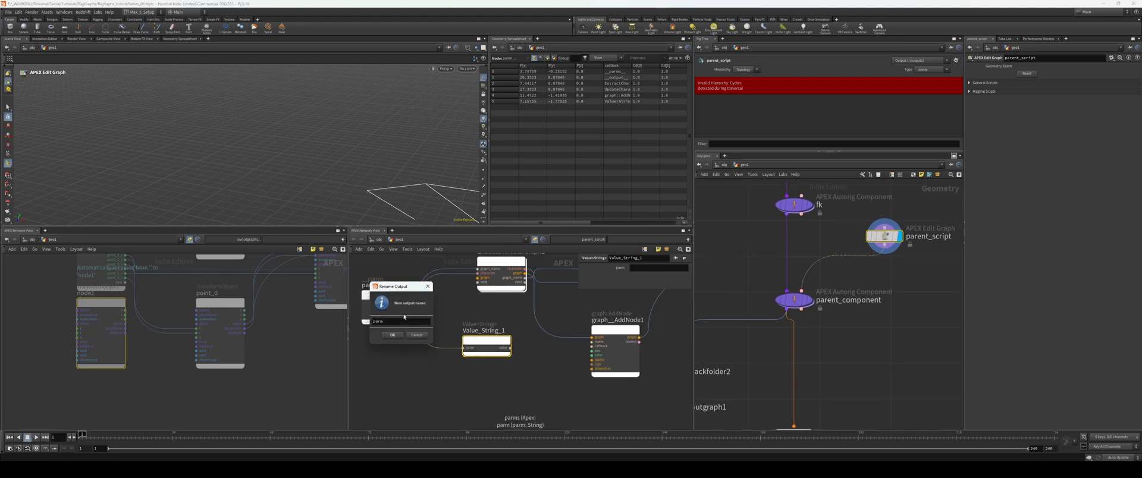
{"action": "type", "text": "parent"}
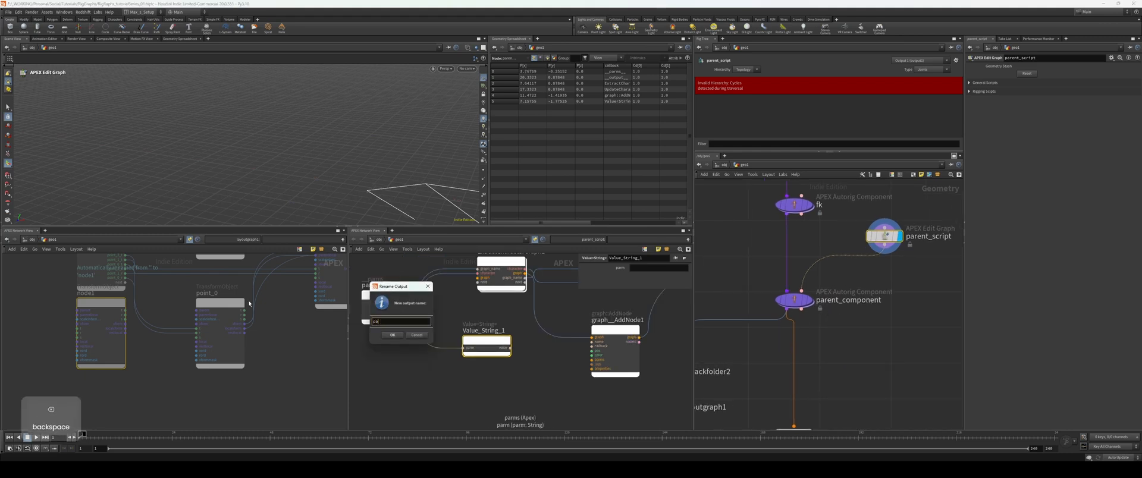
{"action": "key", "text": "BackSpace"}
{"action": "key", "text": "Return"}
Connect the value output of Value_String_1 to the name input of graph__AddNode1.
{"action": "scroll", "coordinate": [489, 362], "scroll_direction": "up", "scroll_amount": 3}
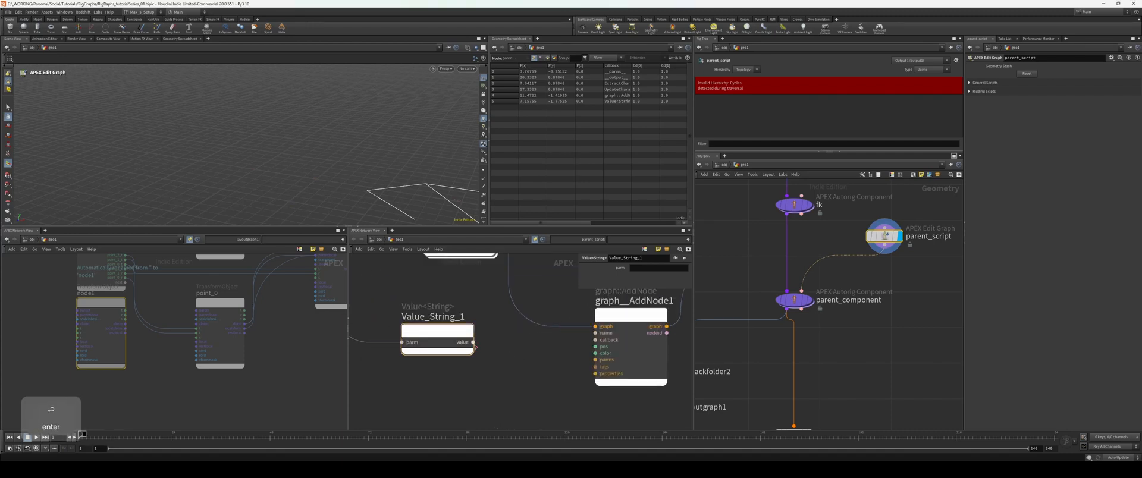
{"action": "left_click", "coordinate": [473, 342]}
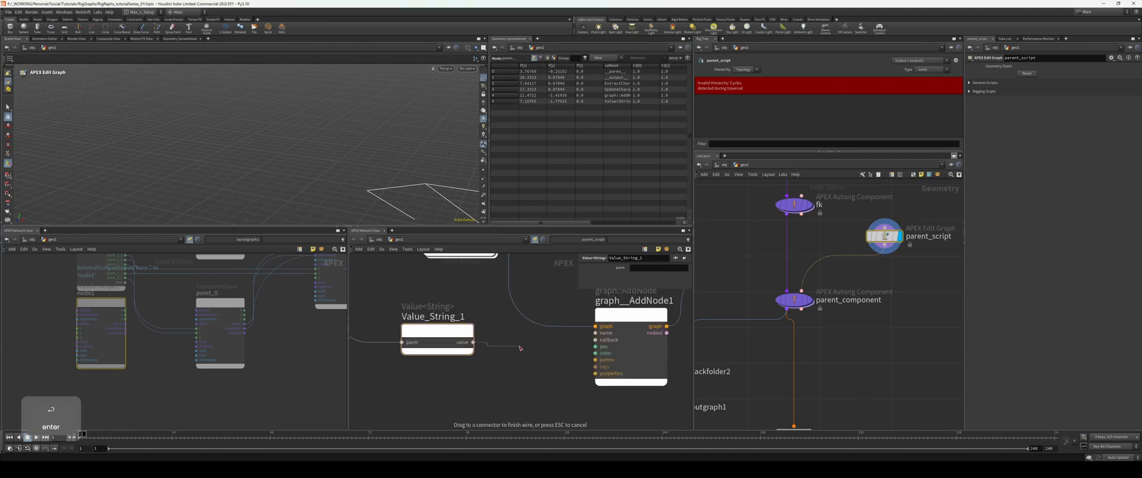
{"action": "left_click", "coordinate": [594, 333]}
{"action": "middle_click_drag", "start_coordinate": [584, 353], "coordinate": [494, 349]}
Reload the component parameters of parent_component and set parentName to parent.
{"action": "left_click", "coordinate": [795, 300]}
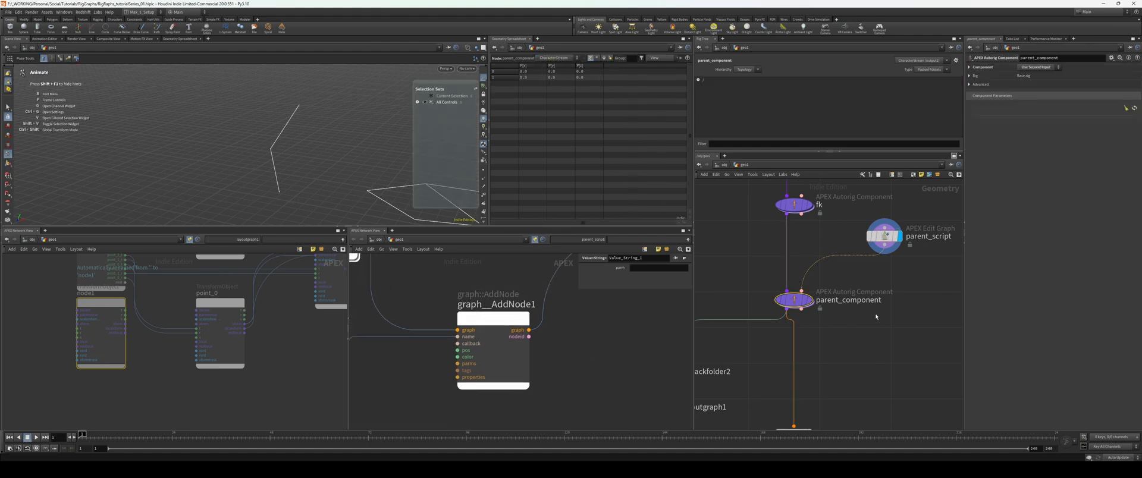
{"action": "left_click", "coordinate": [1134, 109]}
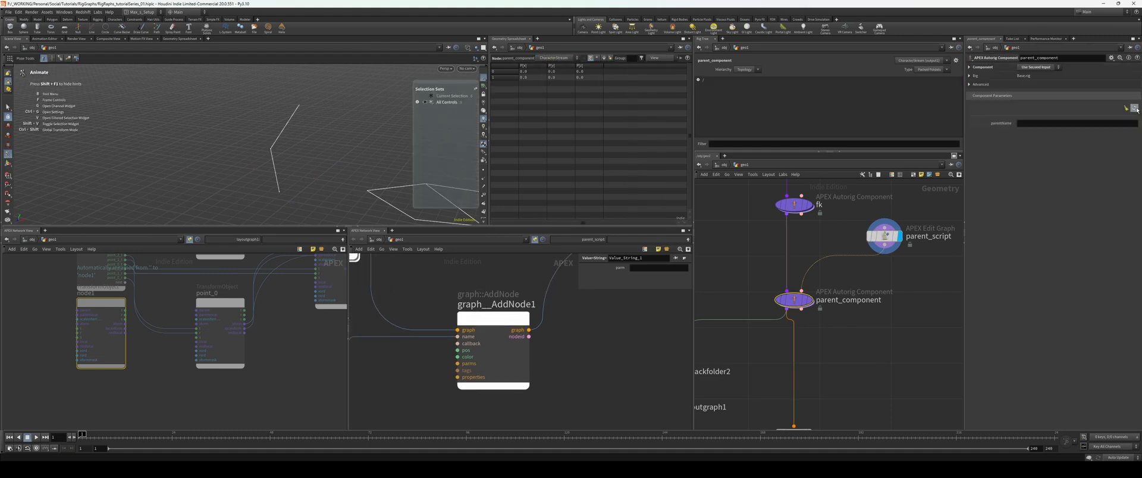
{"action": "left_click", "coordinate": [1033, 124]}
{"action": "type", "text": "parent"}
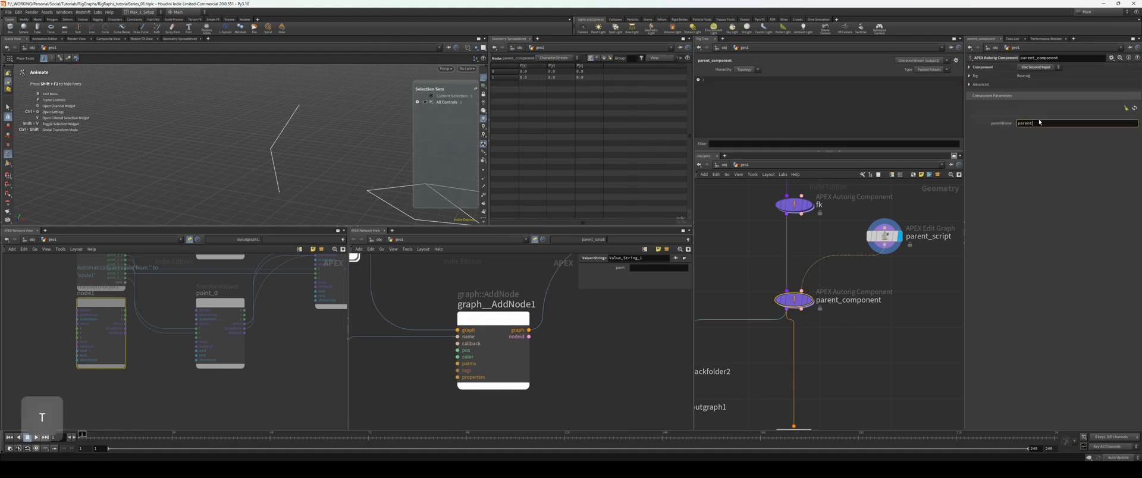
{"action": "key", "text": "Return"}
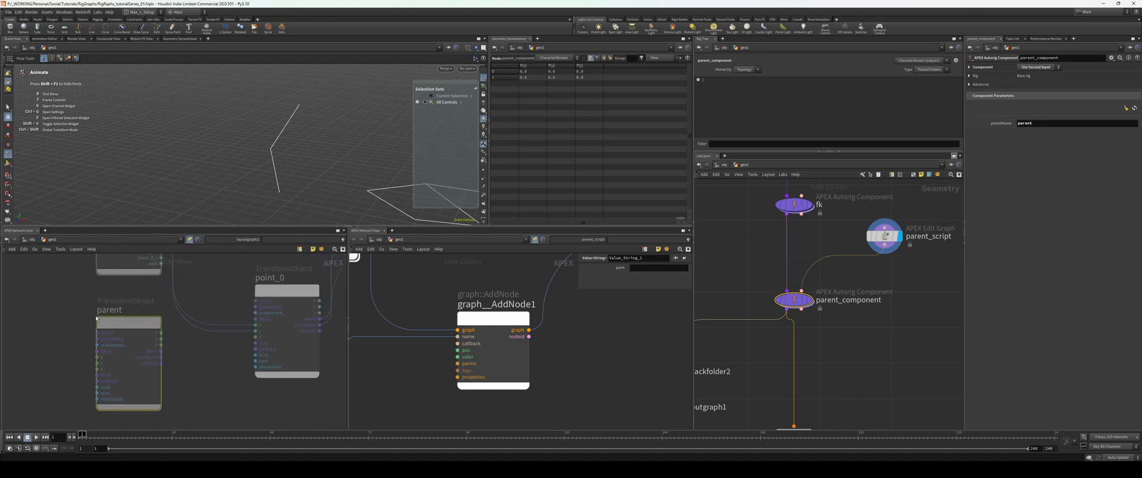
Set the color parameter of graph__AddNode1 to 0, 0, 1.
{"action": "left_click", "coordinate": [510, 351]}
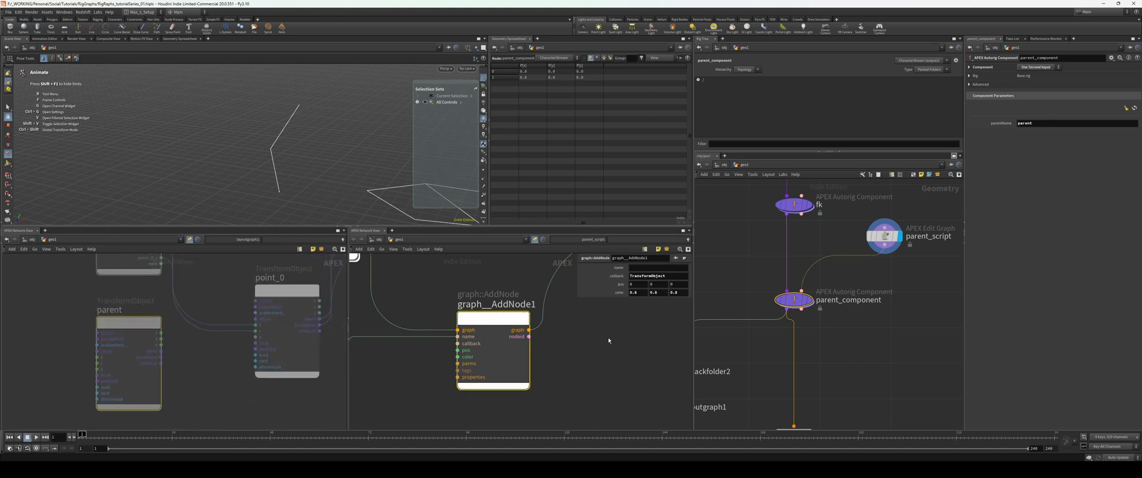
{"action": "type", "text": "1"}
{"action": "left_click", "coordinate": [654, 292]}
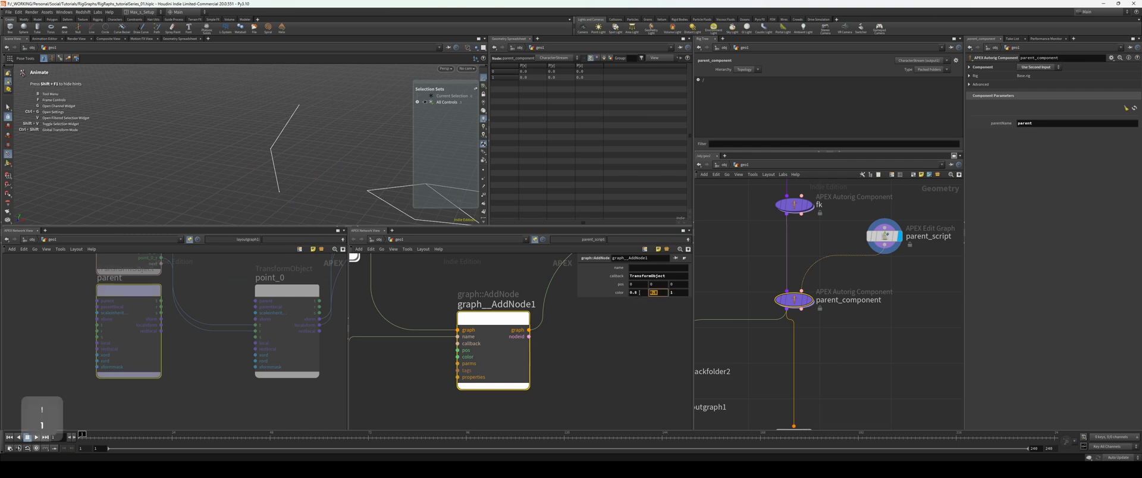
{"action": "left_click_drag", "start_coordinate": [634, 292], "coordinate": [622, 293]}
{"action": "type", "text": "0"}
{"action": "key", "text": "Return"}
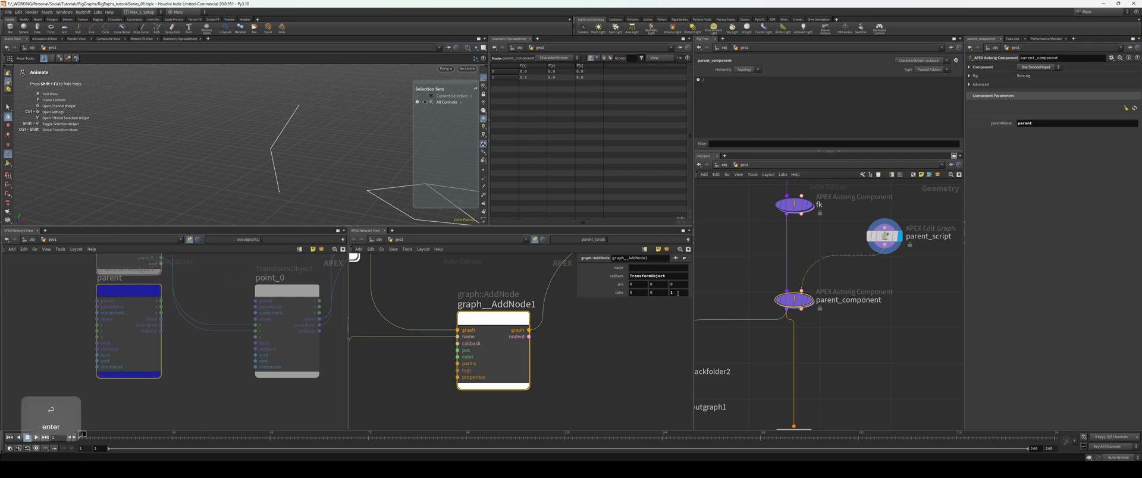
{"action": "type", "text": "1"}
{"action": "key", "text": "Return"}
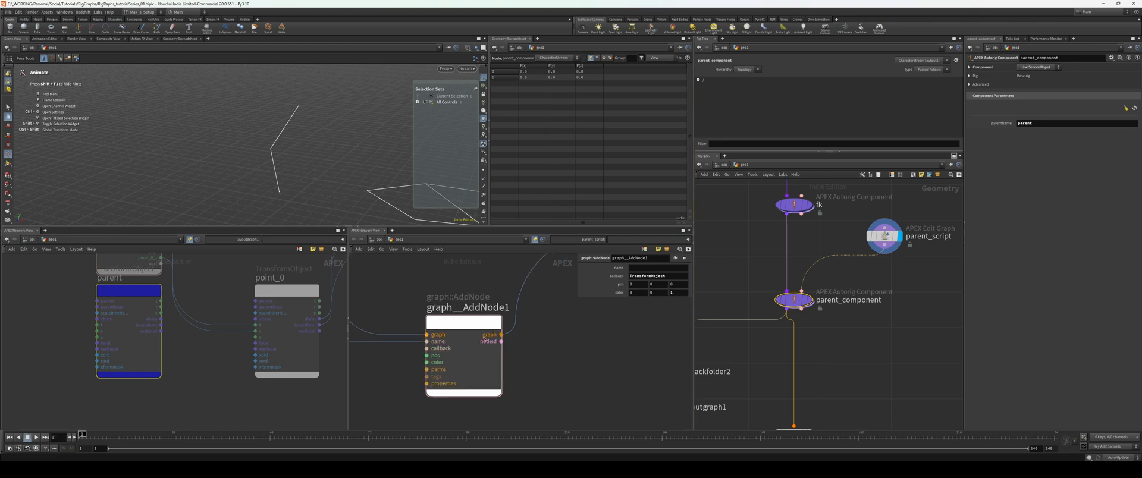
Examine the input and output ports of the blue parent TransformObject node in the rig graph.
{"action": "middle_click_drag", "start_coordinate": [183, 348], "coordinate": [132, 370]}
{"action": "scroll", "coordinate": [185, 375], "scroll_direction": "down", "scroll_amount": 3}
{"action": "key", "text": "p"}
{"action": "scroll", "coordinate": [580, 349], "scroll_direction": "down", "scroll_amount": 3}
{"action": "middle_click_drag", "start_coordinate": [573, 351], "coordinate": [548, 349]}
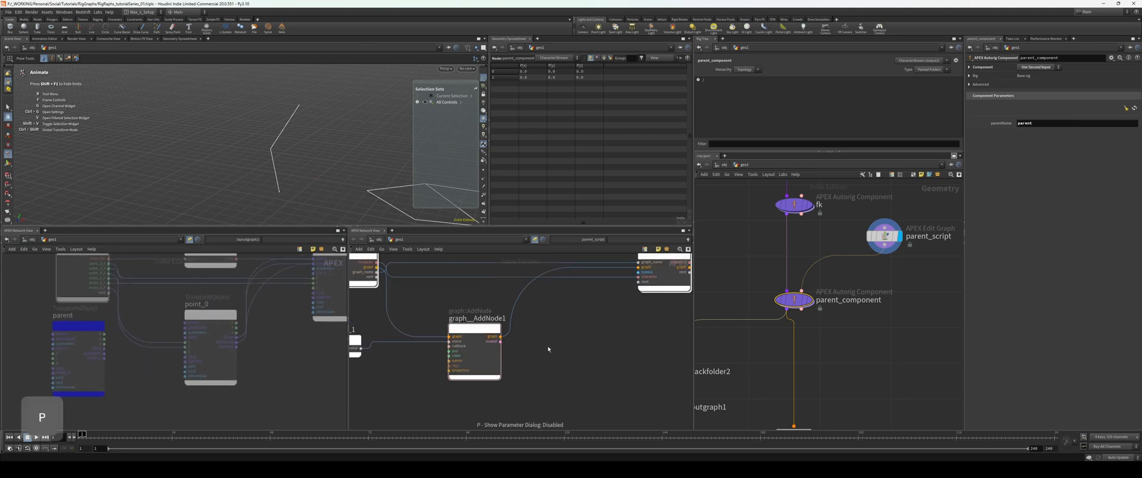
{"action": "middle_click", "coordinate": [217, 376]}
{"action": "middle_click_drag", "start_coordinate": [179, 372], "coordinate": [186, 373]}
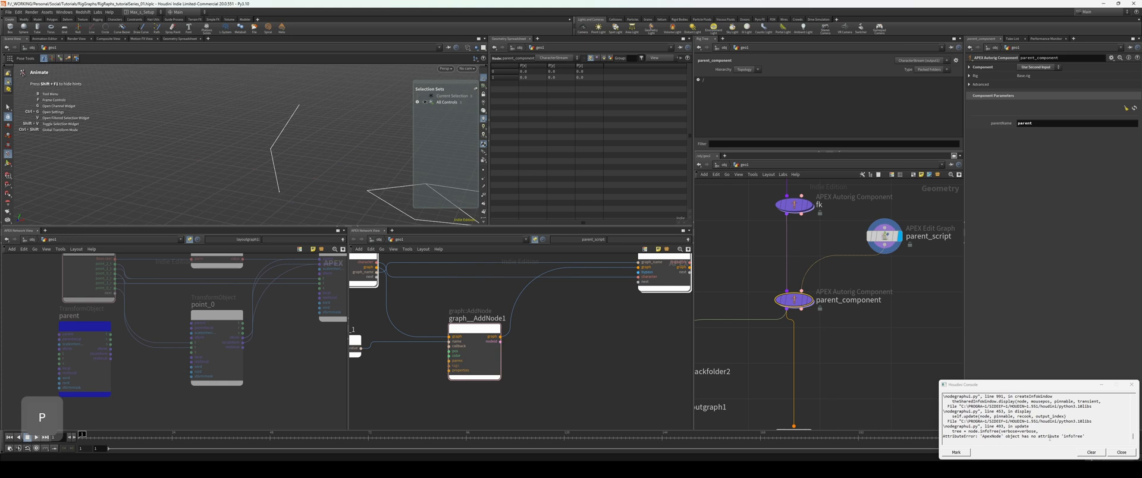
{"action": "left_click", "coordinate": [1131, 385]}
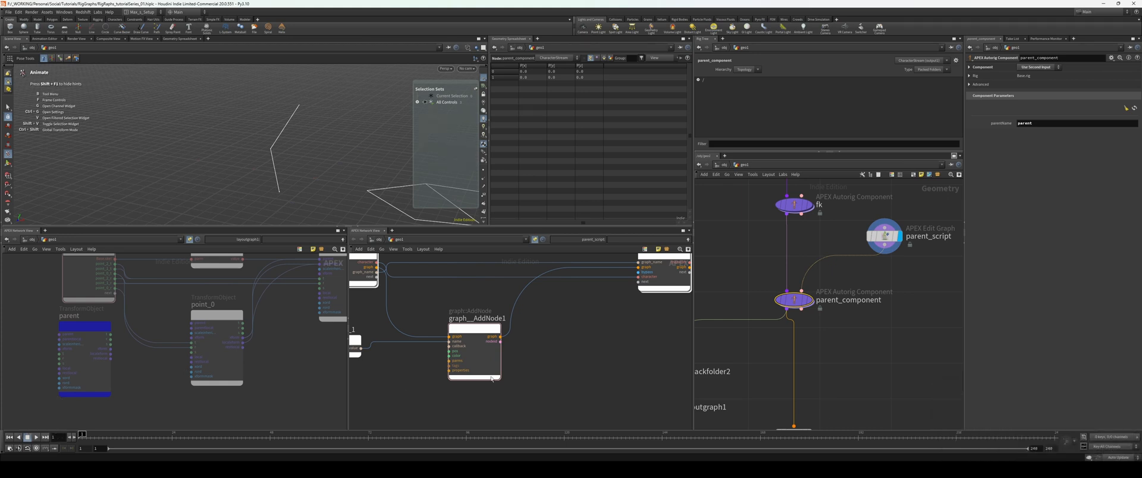
{"action": "middle_click_drag", "start_coordinate": [11, 349], "coordinate": [104, 340]}
{"action": "scroll", "coordinate": [135, 342], "scroll_direction": "up", "scroll_amount": 3}
{"action": "middle_click_drag", "start_coordinate": [234, 360], "coordinate": [178, 345]}
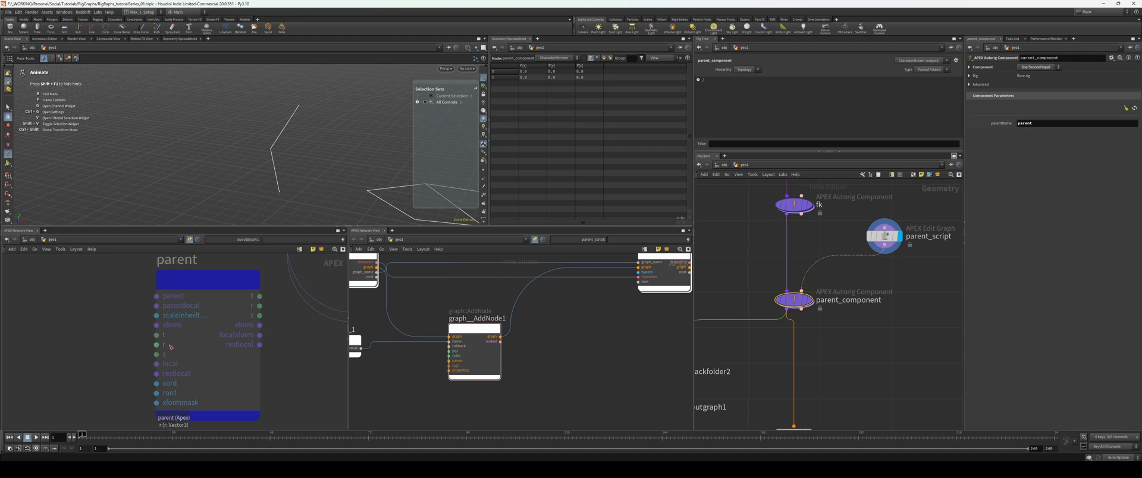
{"action": "scroll", "coordinate": [97, 355], "scroll_direction": "down", "scroll_amount": 3}
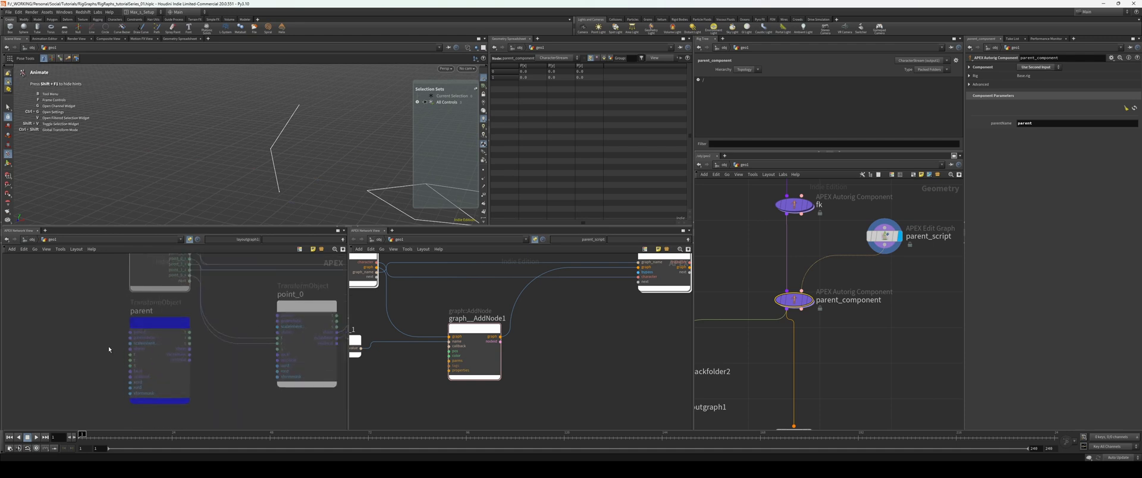
{"action": "scroll", "coordinate": [111, 350], "scroll_direction": "up", "scroll_amount": 3}
{"action": "middle_click_drag", "start_coordinate": [117, 352], "coordinate": [128, 368]}
{"action": "scroll", "coordinate": [116, 365], "scroll_direction": "down", "scroll_amount": 2}
{"action": "middle_click_drag", "start_coordinate": [100, 333], "coordinate": [56, 368]}
{"action": "scroll", "coordinate": [57, 369], "scroll_direction": "down", "scroll_amount": 1}
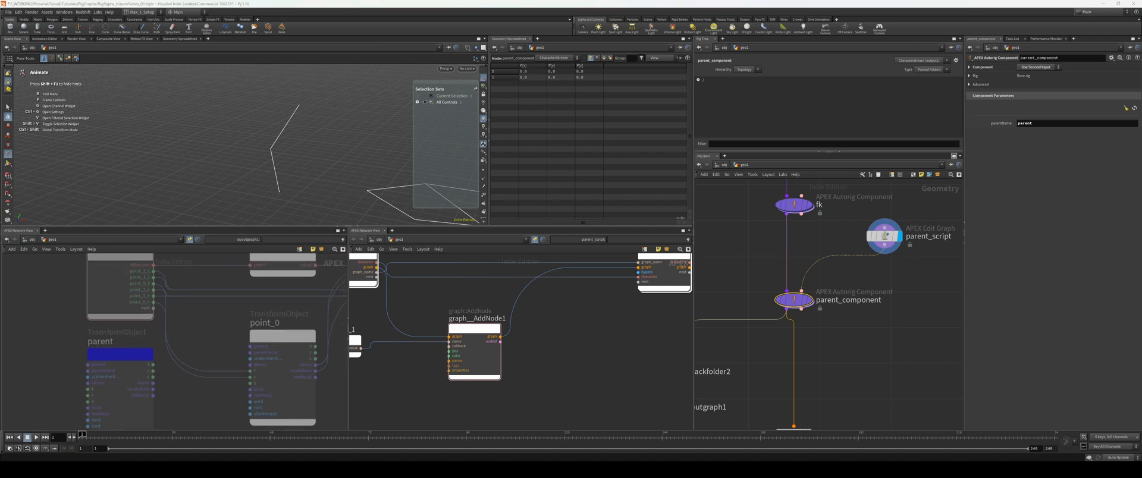
{"action": "middle_click_drag", "start_coordinate": [62, 377], "coordinate": [73, 345]}
{"action": "scroll", "coordinate": [73, 345], "scroll_direction": "up", "scroll_amount": 1}
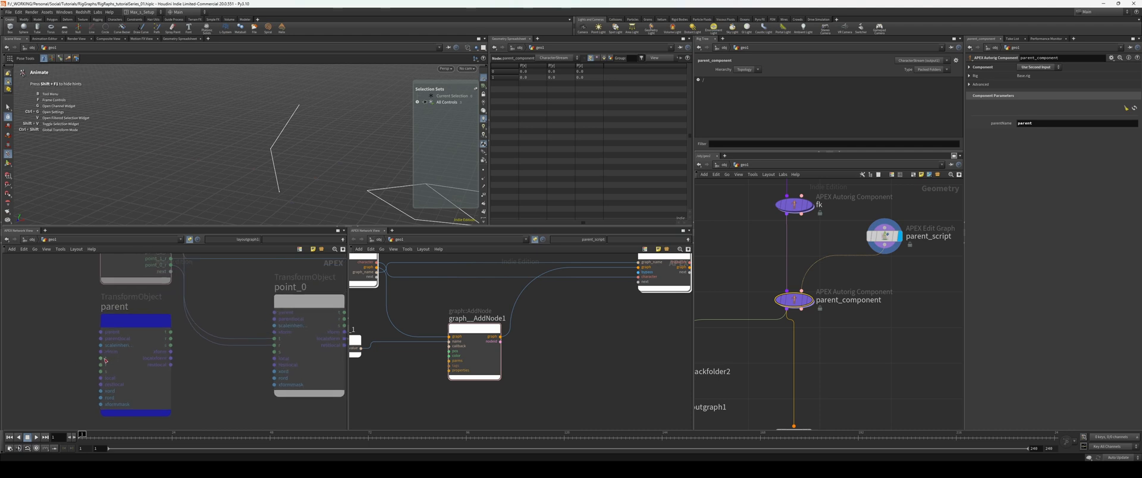
Add a graph::FindPort node, feed it the graph and nodeid outputs of graph__AddNode1, and display its parameters.
{"action": "scroll", "coordinate": [498, 355], "scroll_direction": "up", "scroll_amount": 1}
{"action": "key", "text": "Tab"}
{"action": "type", "text": "findpor"}
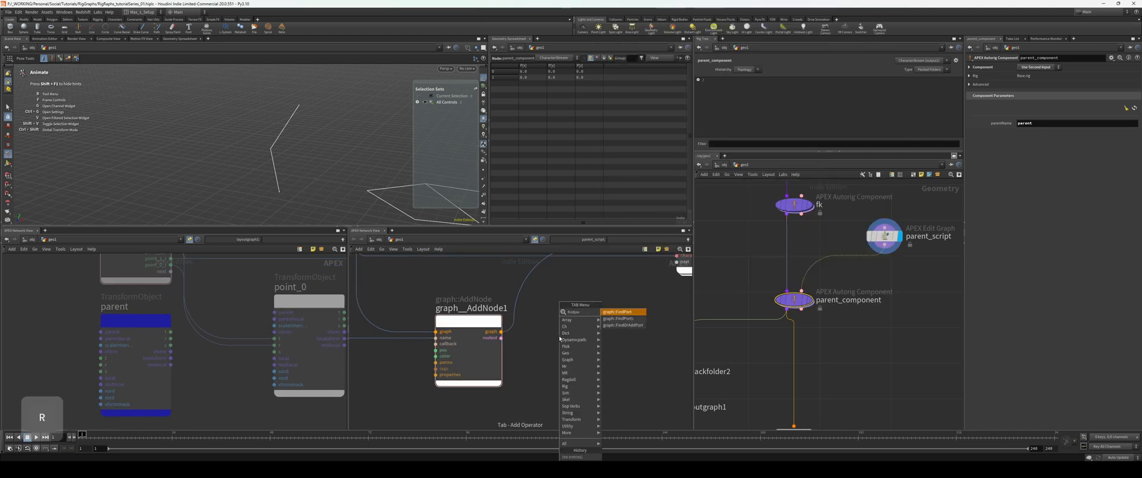
{"action": "key", "text": "Return"}
{"action": "left_click", "coordinate": [559, 339]}
{"action": "middle_click_drag", "start_coordinate": [617, 327], "coordinate": [612, 315]}
{"action": "left_click_drag", "start_coordinate": [556, 325], "coordinate": [583, 310]}
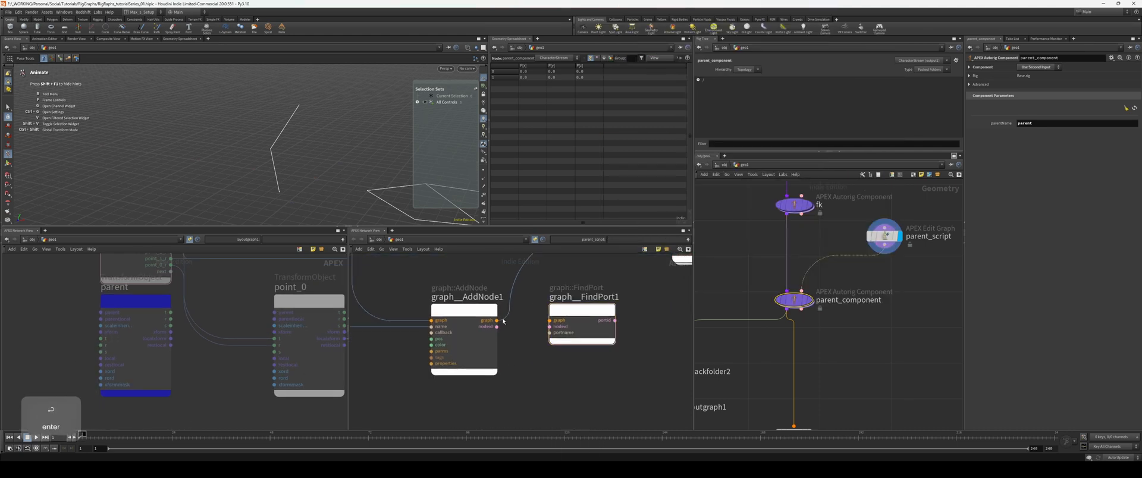
{"action": "left_click_drag", "start_coordinate": [497, 320], "coordinate": [550, 320]}
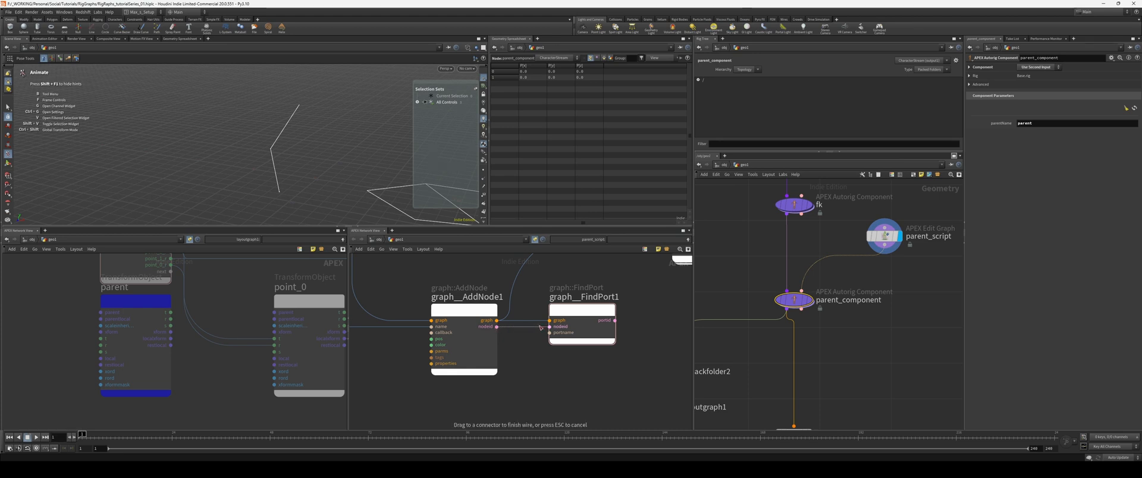
{"action": "middle_click_drag", "start_coordinate": [642, 328], "coordinate": [606, 323]}
{"action": "left_click", "coordinate": [545, 307]}
{"action": "middle_click_drag", "start_coordinate": [544, 307], "coordinate": [533, 313]}
{"action": "key", "text": "p"}
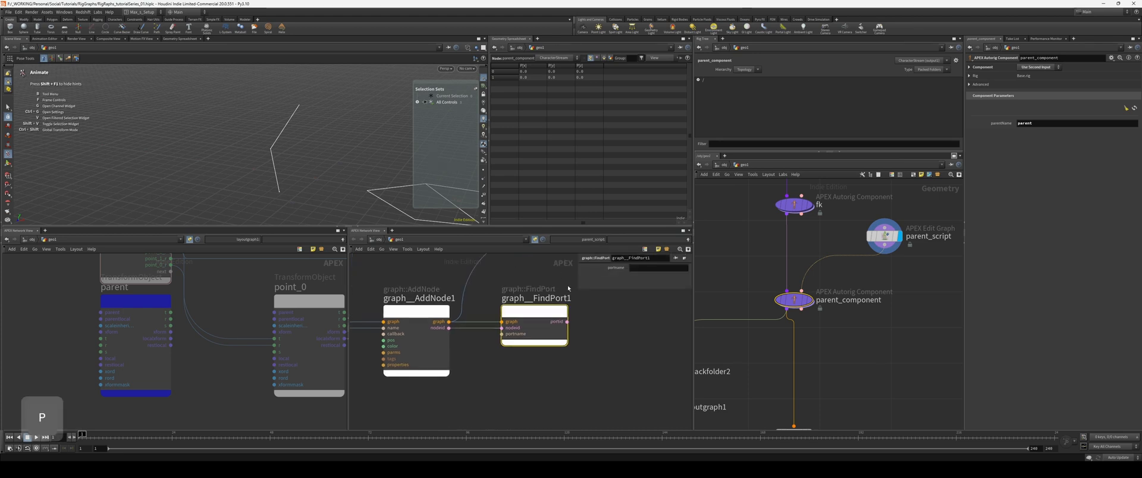
{"action": "key", "text": "p"}
{"action": "middle_click_drag", "start_coordinate": [601, 306], "coordinate": [599, 316]}
{"action": "key", "text": "p"}
{"action": "key", "text": "p"}
{"action": "key", "text": "p"}
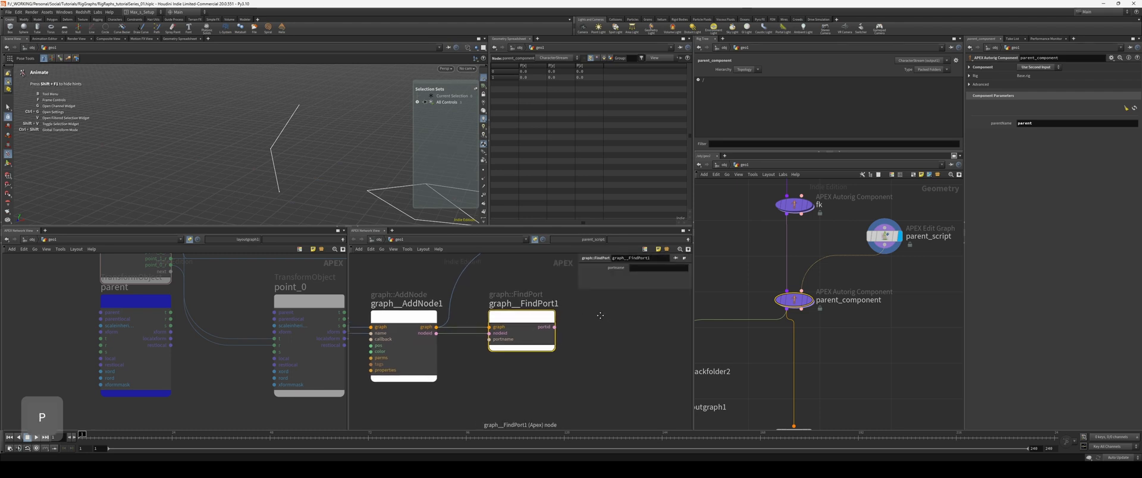
{"action": "scroll", "coordinate": [598, 316], "scroll_direction": "down", "scroll_amount": 1}
{"action": "key", "text": "p"}
{"action": "key", "text": "p"}
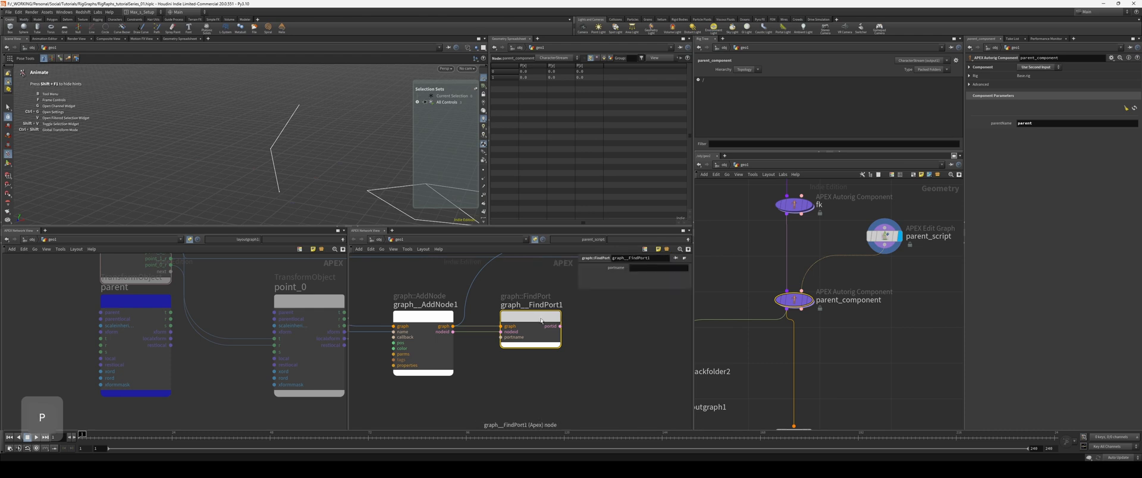
{"action": "key", "text": "p"}
{"action": "key", "text": "p"}
{"action": "key", "text": "p"}
{"action": "key", "text": "p"}
{"action": "scroll", "coordinate": [542, 318], "scroll_direction": "up", "scroll_amount": 1}
{"action": "middle_click_drag", "start_coordinate": [580, 334], "coordinate": [574, 334]}
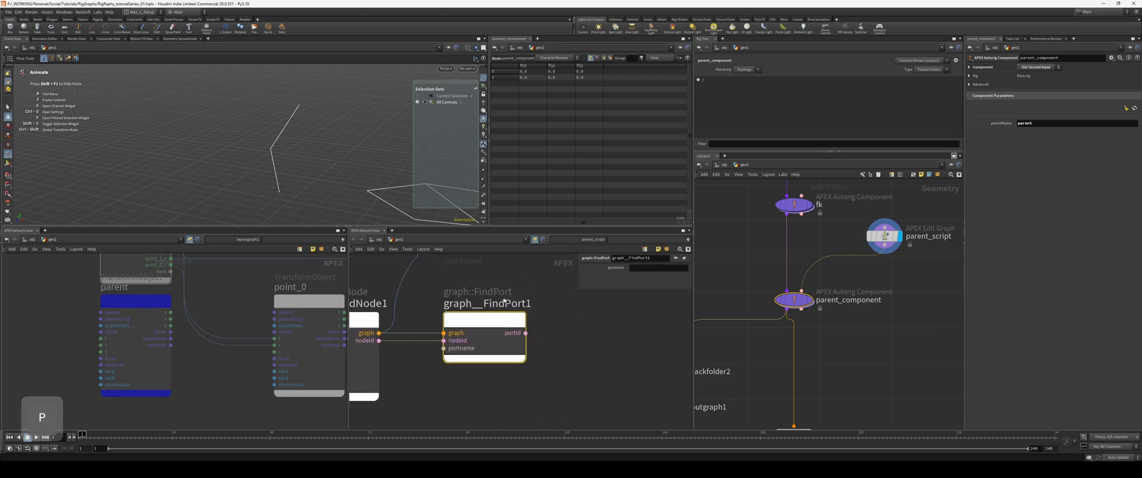
Set the portname parameter of graph__FindPort1 to t[in].
{"action": "middle_click_drag", "start_coordinate": [559, 291], "coordinate": [621, 291]}
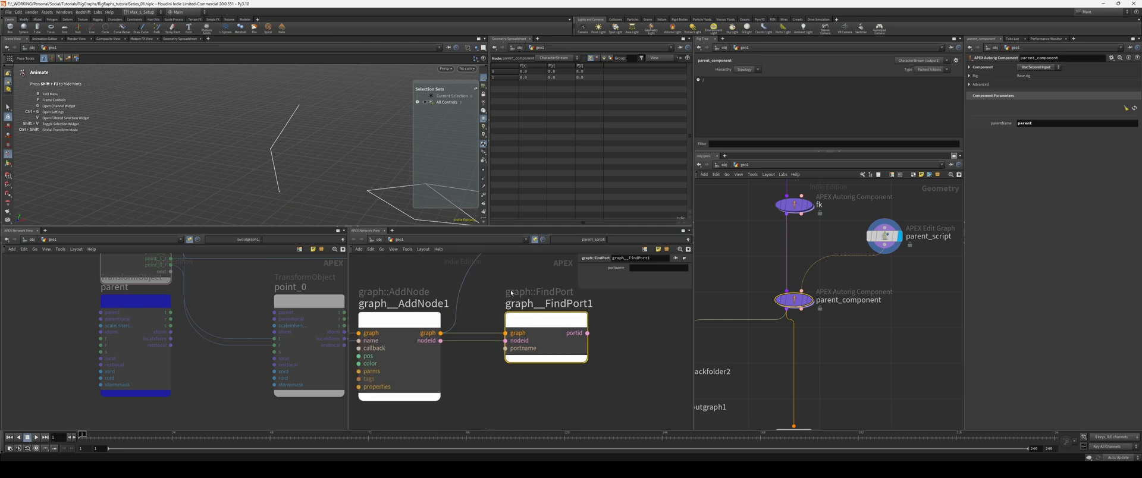
{"action": "middle_click_drag", "start_coordinate": [543, 299], "coordinate": [523, 297]}
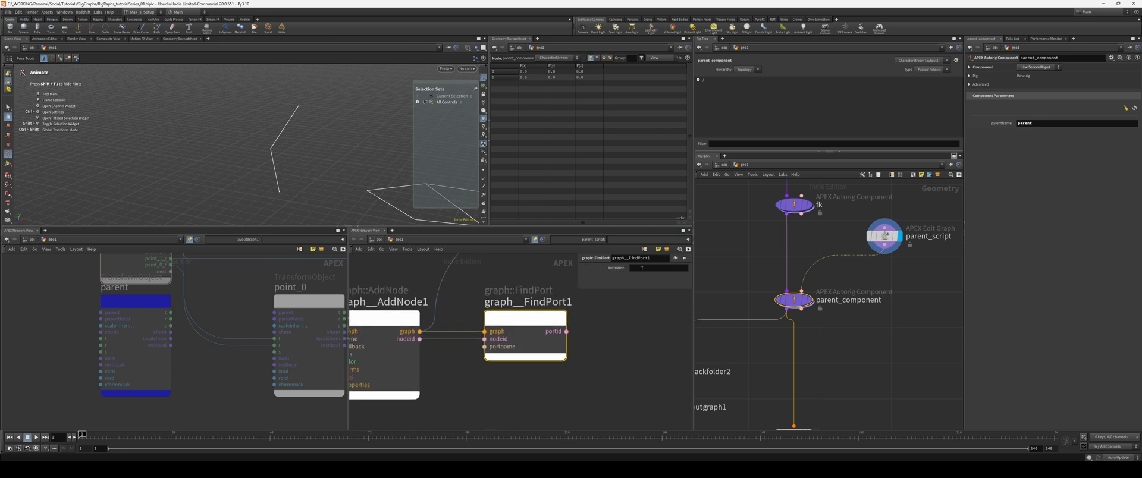
{"action": "type", "text": "t["}
{"action": "key", "text": "Left"}
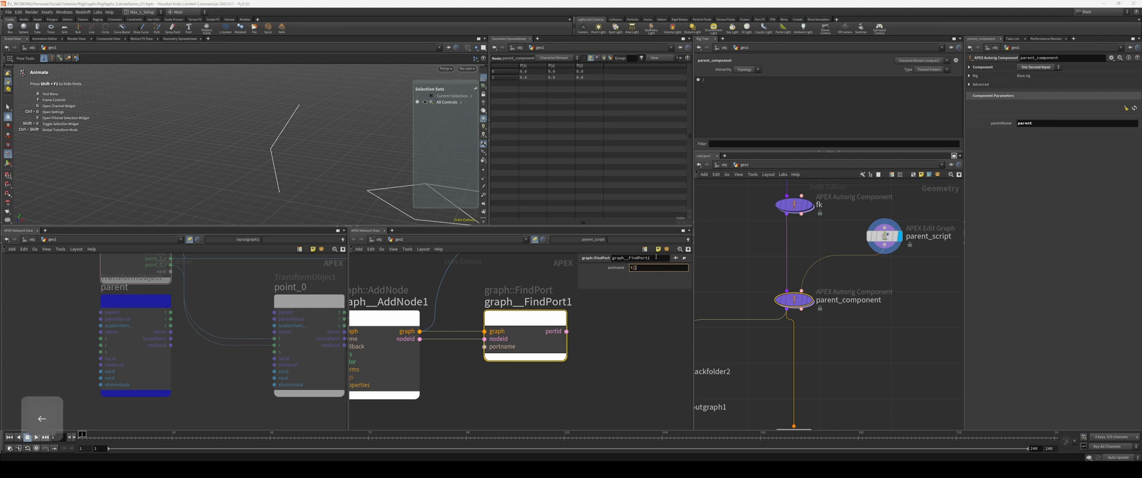
{"action": "type", "text": "in"}
{"action": "key", "text": "Return"}
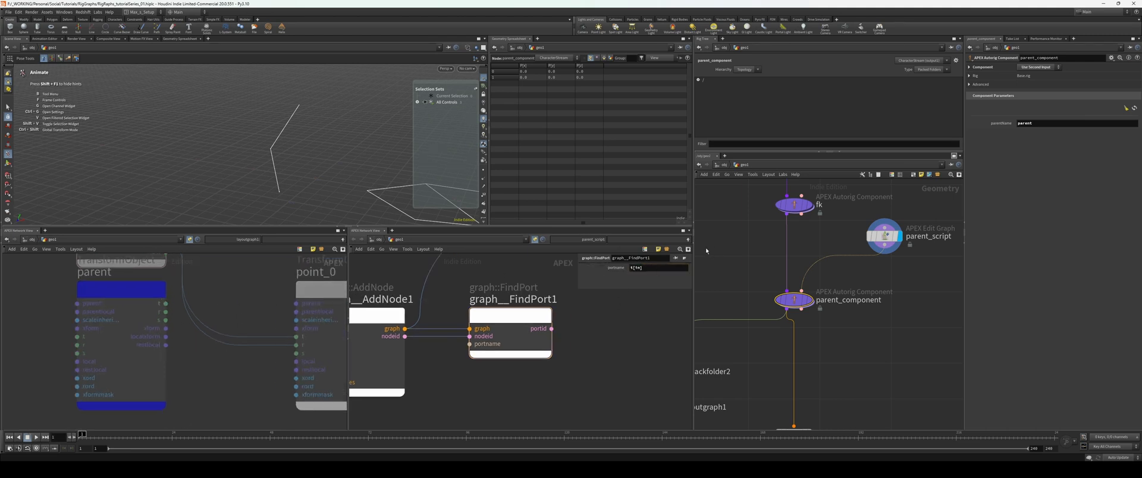
Try t[out] as the portname of graph__FindPort1 and restore t[in].
{"action": "key", "text": "Left"}
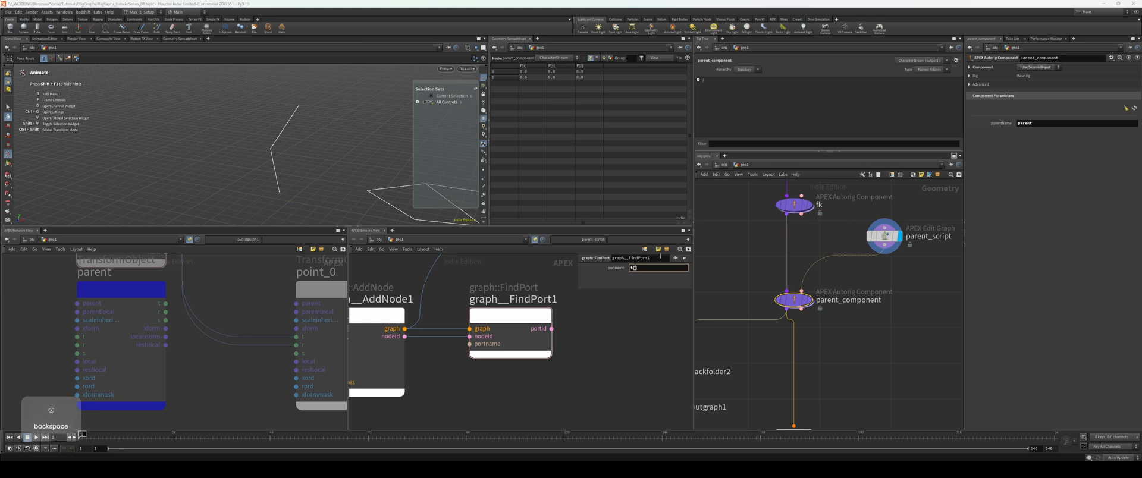
{"action": "type", "text": "out"}
{"action": "key", "text": "Return"}
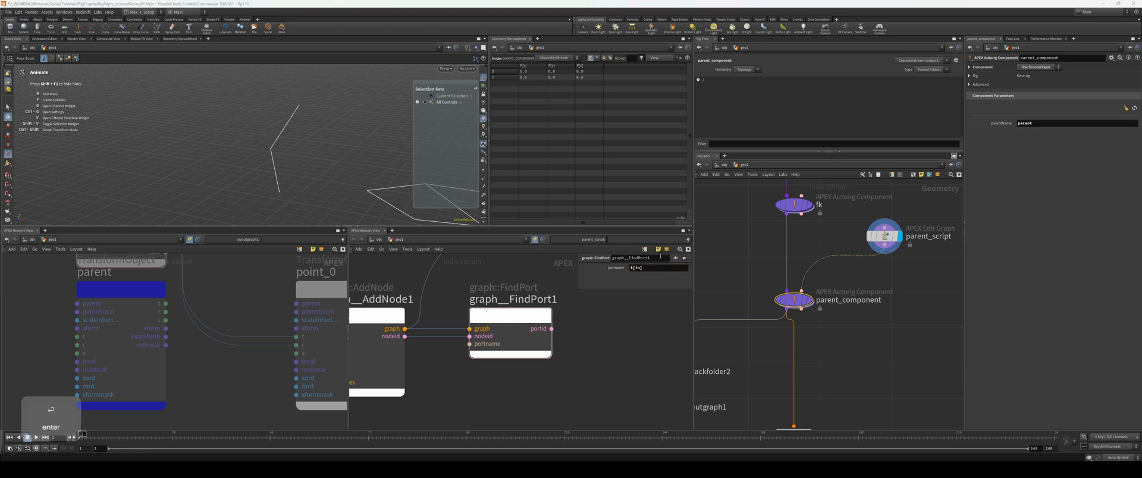
Add a graph::PromoteInput node, taking graph from graph__AddNode1 and portid from graph__FindPort1, and place it beyond graph__FindPort1.
{"action": "key", "text": "Tab"}
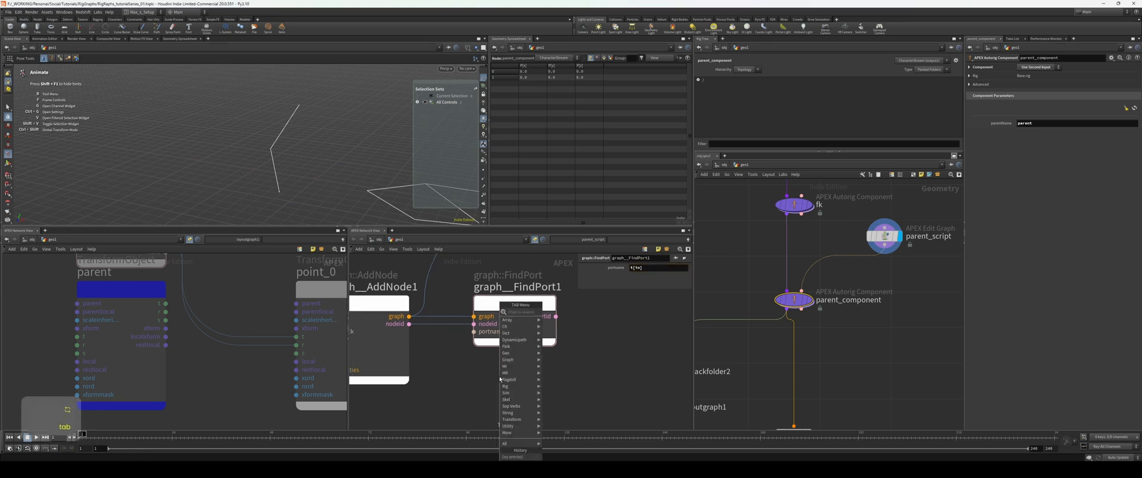
{"action": "type", "text": "prom"}
{"action": "key", "text": "Return"}
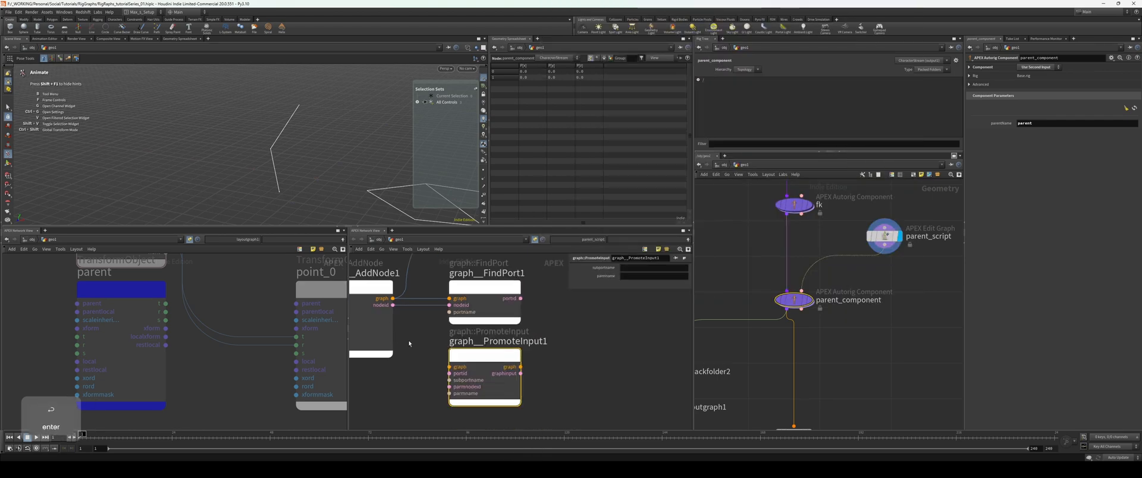
{"action": "middle_click_drag", "start_coordinate": [415, 335], "coordinate": [437, 335]}
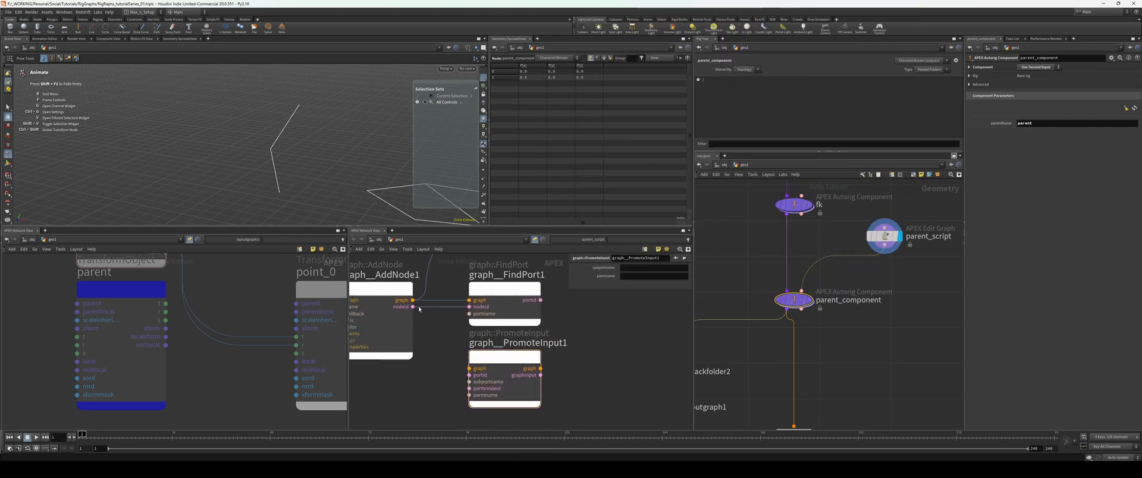
{"action": "left_click_drag", "start_coordinate": [413, 301], "coordinate": [469, 368]}
{"action": "middle_click_drag", "start_coordinate": [568, 308], "coordinate": [566, 310]}
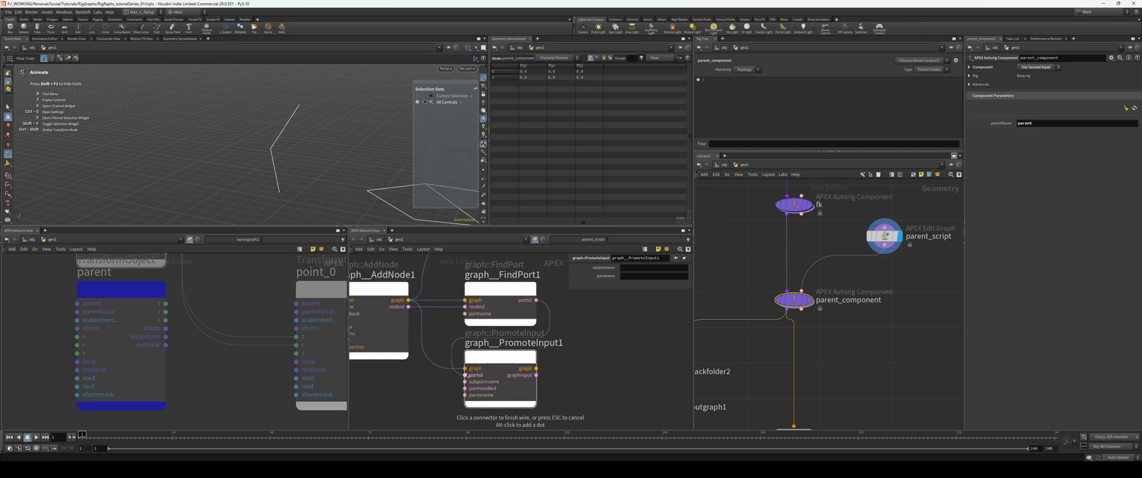
{"action": "left_click", "coordinate": [467, 375]}
{"action": "middle_click_drag", "start_coordinate": [467, 375], "coordinate": [380, 376]}
{"action": "left_click_drag", "start_coordinate": [430, 360], "coordinate": [534, 336]}
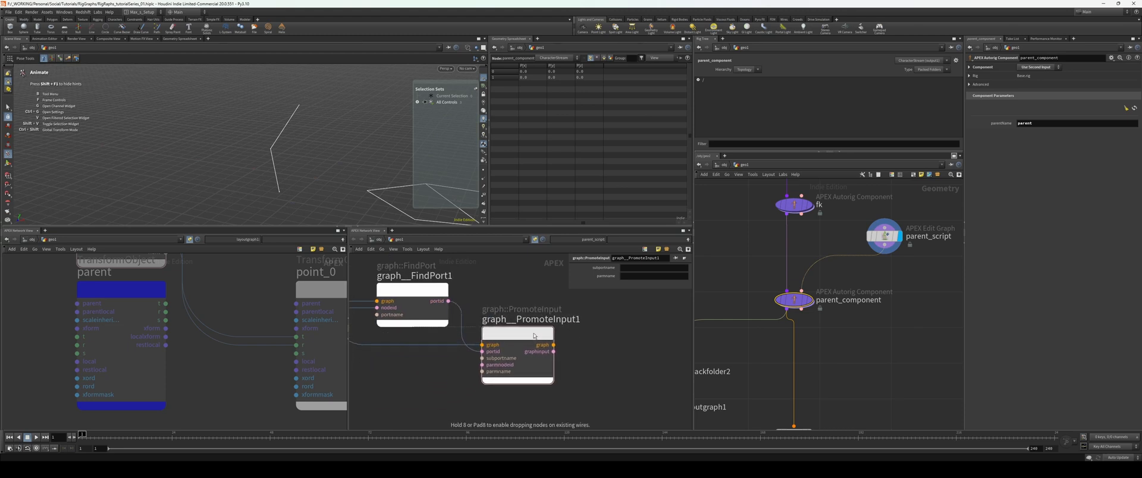
Examine the naming of the parms node's point outputs and their connections in the rig graph.
{"action": "scroll", "coordinate": [425, 378], "scroll_direction": "down", "scroll_amount": 3}
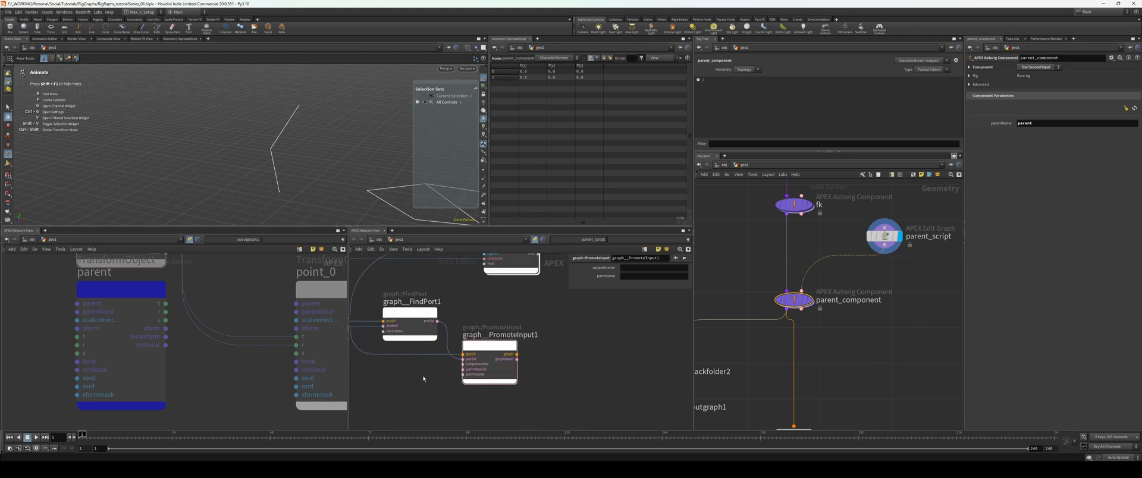
{"action": "scroll", "coordinate": [423, 378], "scroll_direction": "up", "scroll_amount": 2}
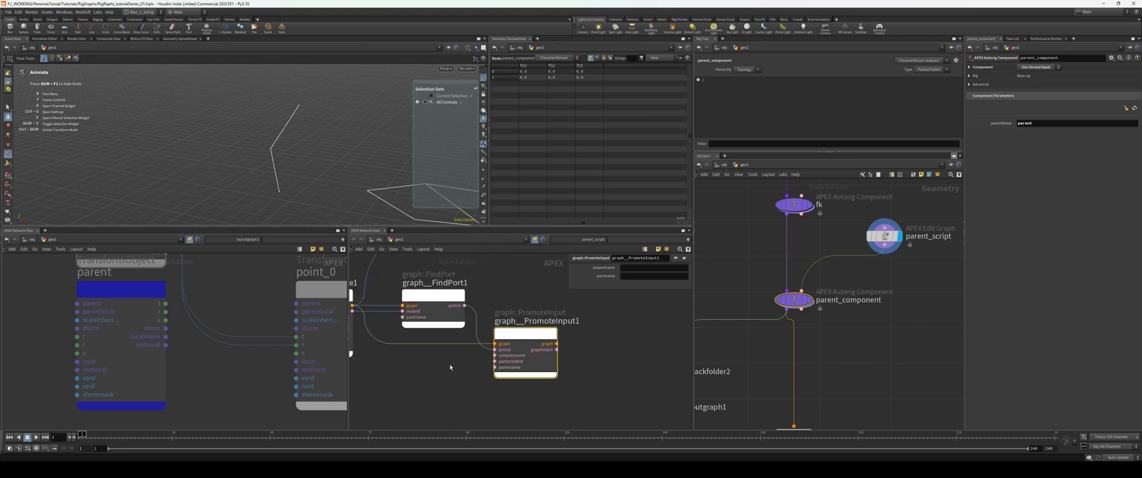
{"action": "key", "text": "p"}
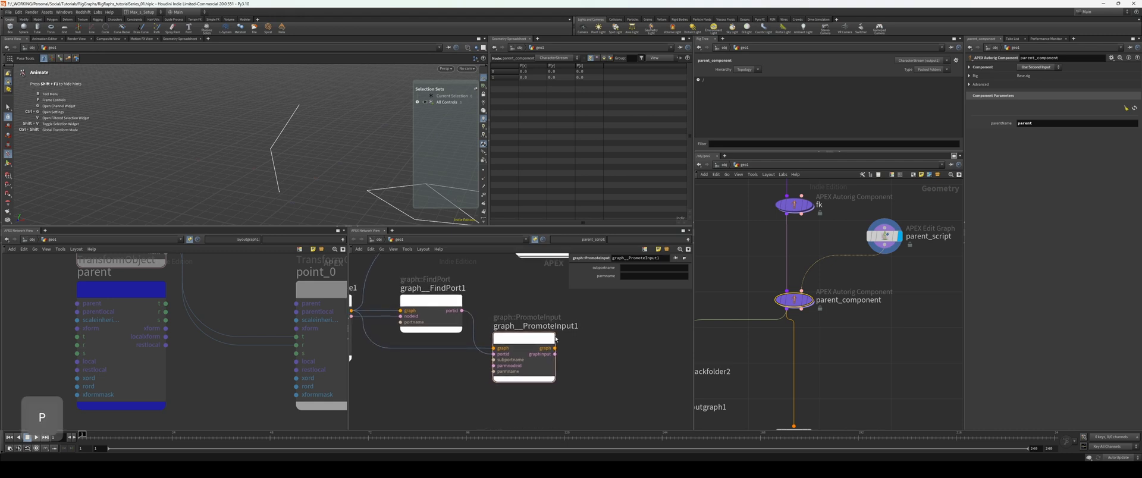
{"action": "scroll", "coordinate": [420, 377], "scroll_direction": "down", "scroll_amount": 4}
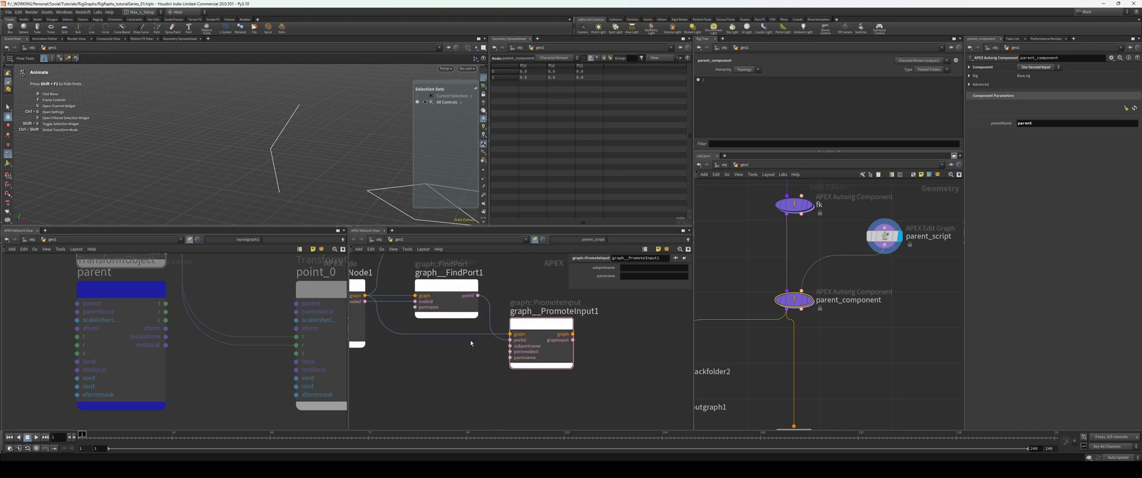
{"action": "middle_click_drag", "start_coordinate": [415, 377], "coordinate": [523, 384]}
{"action": "left_click_drag", "start_coordinate": [432, 348], "coordinate": [435, 391]}
{"action": "middle_click_drag", "start_coordinate": [523, 393], "coordinate": [506, 378]}
{"action": "scroll", "coordinate": [506, 377], "scroll_direction": "up", "scroll_amount": 2}
{"action": "scroll", "coordinate": [491, 381], "scroll_direction": "down", "scroll_amount": 1}
{"action": "middle_click_drag", "start_coordinate": [223, 283], "coordinate": [235, 382]}
{"action": "scroll", "coordinate": [235, 383], "scroll_direction": "down", "scroll_amount": 1}
{"action": "scroll", "coordinate": [105, 334], "scroll_direction": "up", "scroll_amount": 1}
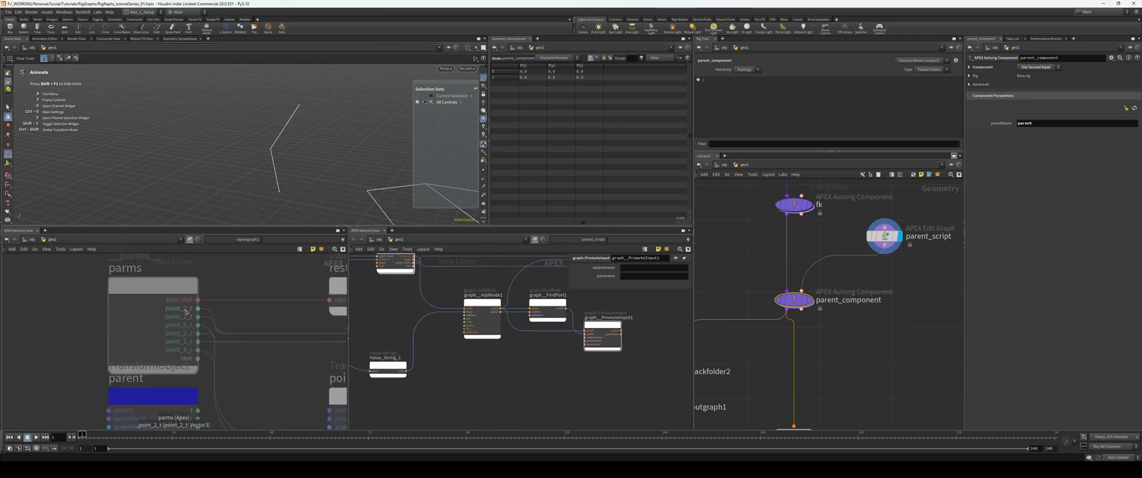
{"action": "middle_click_drag", "start_coordinate": [261, 321], "coordinate": [217, 311]}
{"action": "scroll", "coordinate": [240, 345], "scroll_direction": "down", "scroll_amount": 1}
{"action": "middle_click_drag", "start_coordinate": [241, 349], "coordinate": [236, 319]}
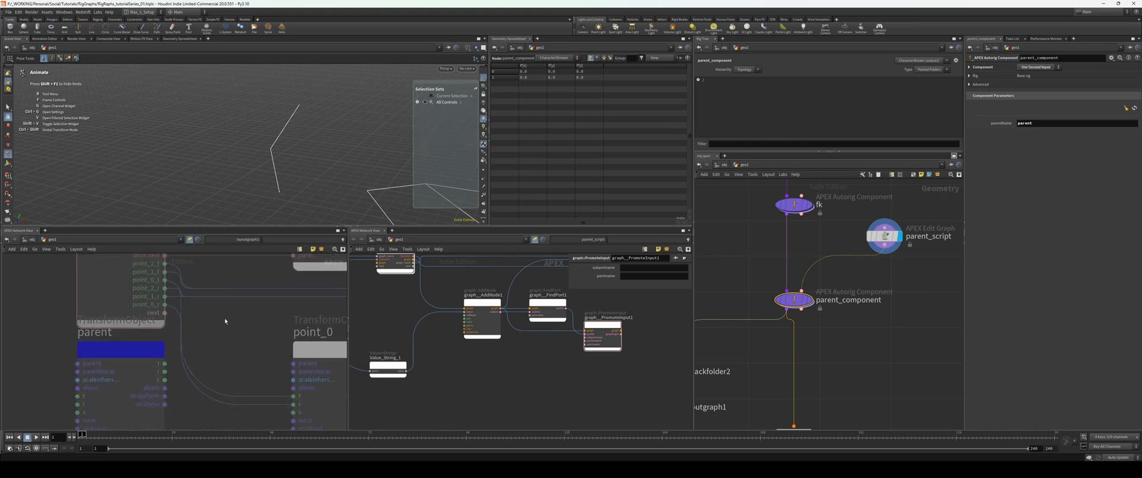
Add a string::Format node below graph__AddNode1 in parent_script, and select Value_String_1.
{"action": "mouse_move", "coordinate": [449, 381]}
{"action": "middle_mouse_down"}
{"action": "mouse_move", "coordinate": [445, 371]}
{"action": "mouse_move", "coordinate": [481, 373]}
{"action": "mouse_move", "coordinate": [455, 365]}
{"action": "middle_mouse_up"}
{"action": "scroll", "coordinate": [445, 370], "scroll_direction": "up", "scroll_amount": 1}
{"action": "scroll", "coordinate": [487, 362], "scroll_direction": "up", "scroll_amount": 4}
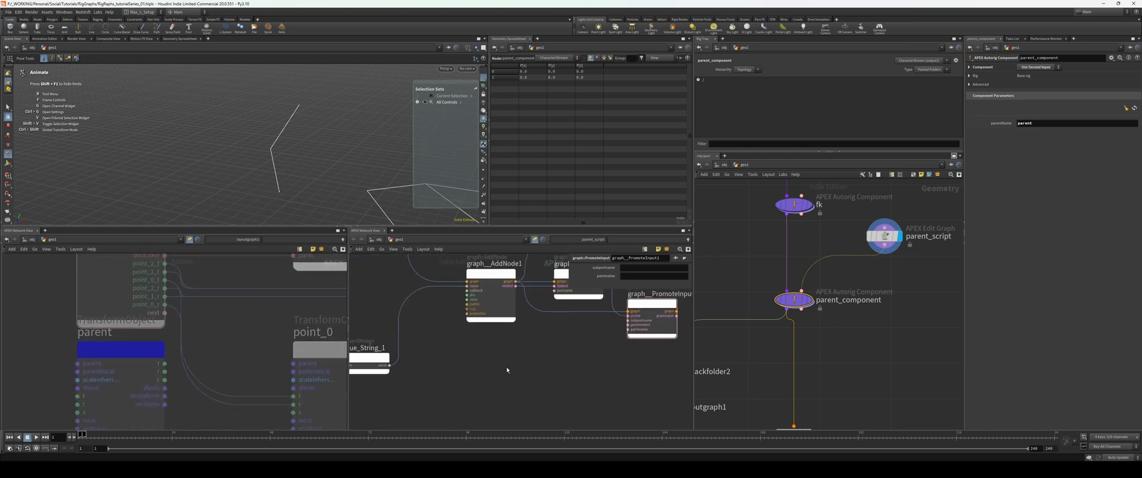
{"action": "key", "text": "Tab"}
{"action": "type", "text": "forma"}
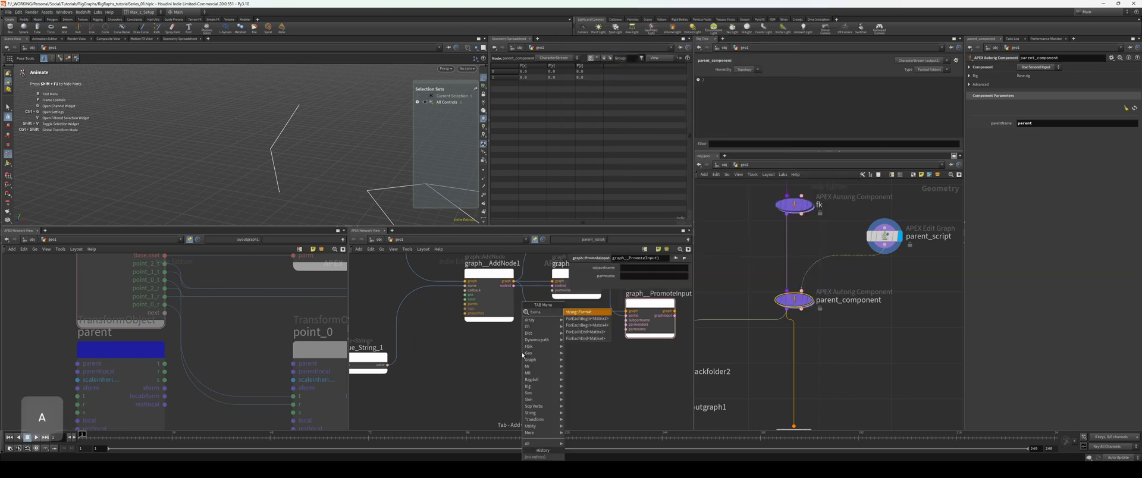
{"action": "key", "text": "Return"}
{"action": "key", "text": "Return"}
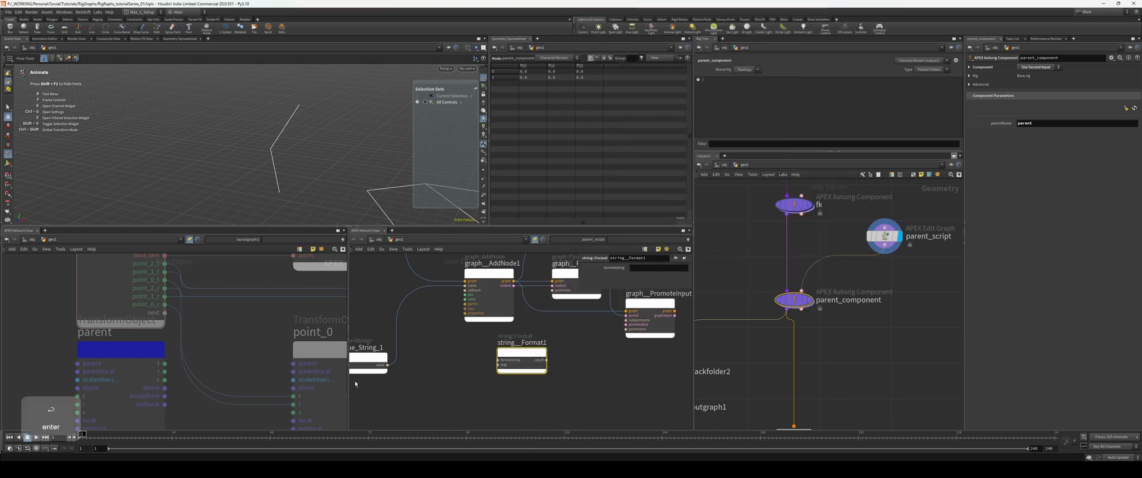
{"action": "middle_click_drag", "start_coordinate": [439, 374], "coordinate": [438, 347]}
{"action": "scroll", "coordinate": [439, 347], "scroll_direction": "up", "scroll_amount": 1}
{"action": "left_click_drag", "start_coordinate": [523, 328], "coordinate": [529, 333]}
{"action": "middle_click_drag", "start_coordinate": [404, 333], "coordinate": [446, 337]}
{"action": "left_click", "coordinate": [394, 333]}
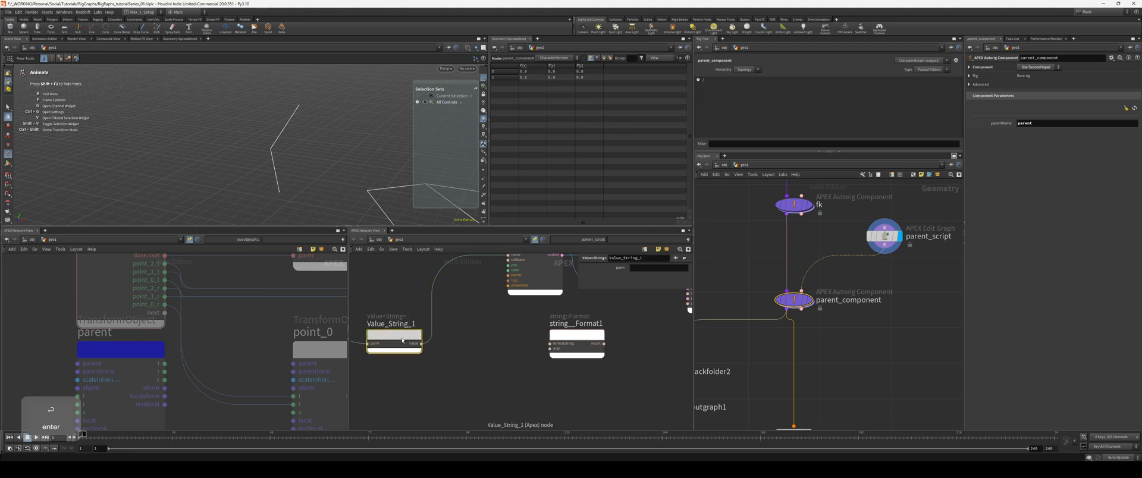
Wire the value output of Value_String_1 into the args0 input of string__Format1 in parent_script.
{"action": "middle_click_drag", "start_coordinate": [395, 300], "coordinate": [500, 398]}
{"action": "scroll", "coordinate": [444, 330], "scroll_direction": "down", "scroll_amount": 1}
{"action": "scroll", "coordinate": [384, 326], "scroll_direction": "up", "scroll_amount": 3}
{"action": "middle_click_drag", "start_coordinate": [470, 297], "coordinate": [487, 323]}
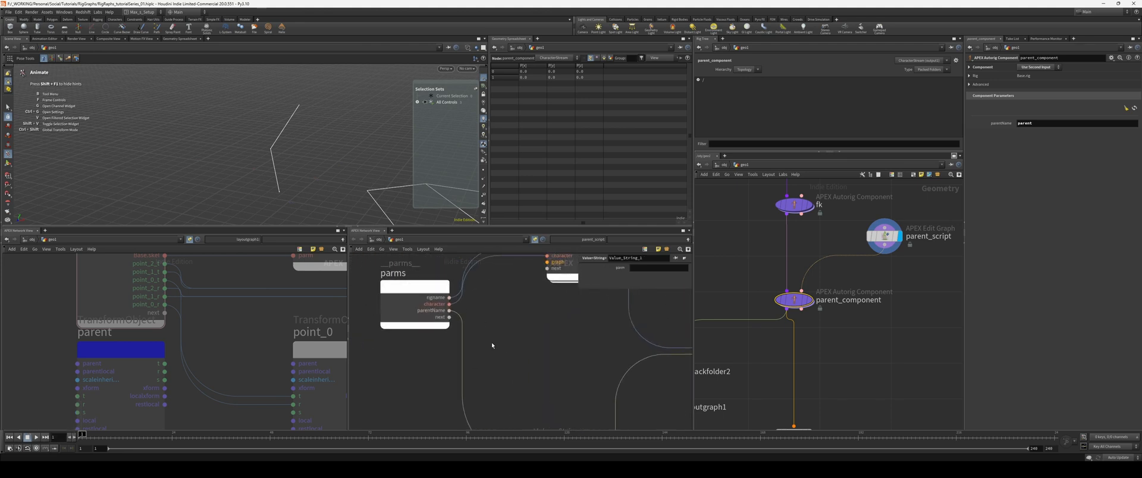
{"action": "middle_click_drag", "start_coordinate": [586, 420], "coordinate": [429, 335]}
{"action": "left_click_drag", "start_coordinate": [410, 351], "coordinate": [569, 363]}
{"action": "middle_click_drag", "start_coordinate": [602, 374], "coordinate": [496, 380]}
{"action": "left_click_drag", "start_coordinate": [493, 345], "coordinate": [492, 346]}
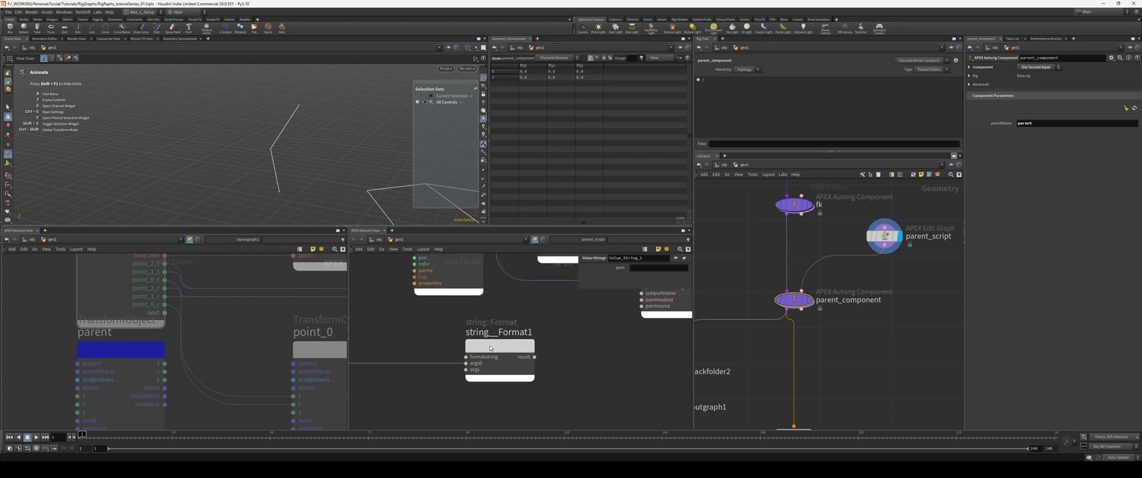
Rename the string::Format node as name_param.
{"action": "middle_click_drag", "start_coordinate": [419, 342], "coordinate": [565, 356]}
{"action": "left_click", "coordinate": [568, 338]}
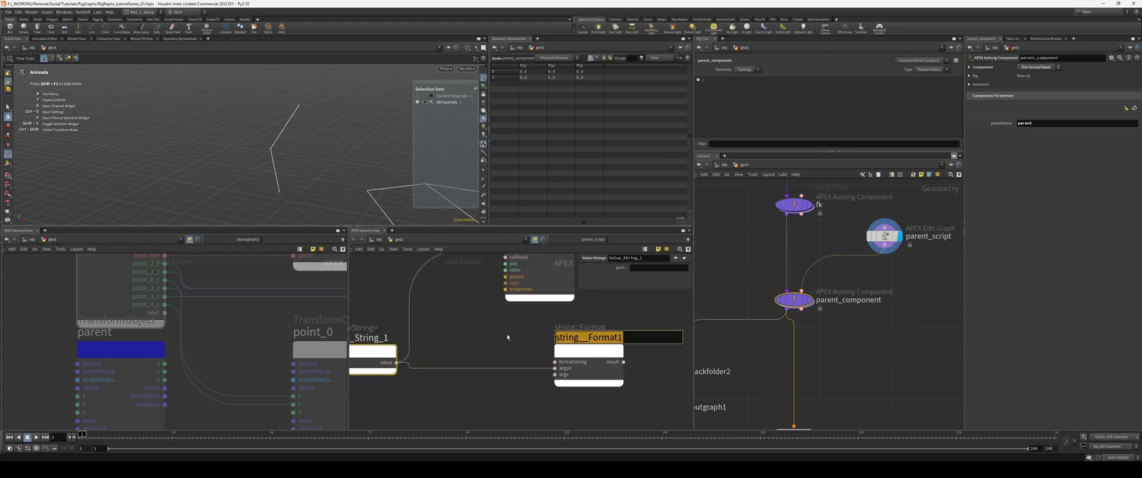
{"action": "type", "text": "name_param"}
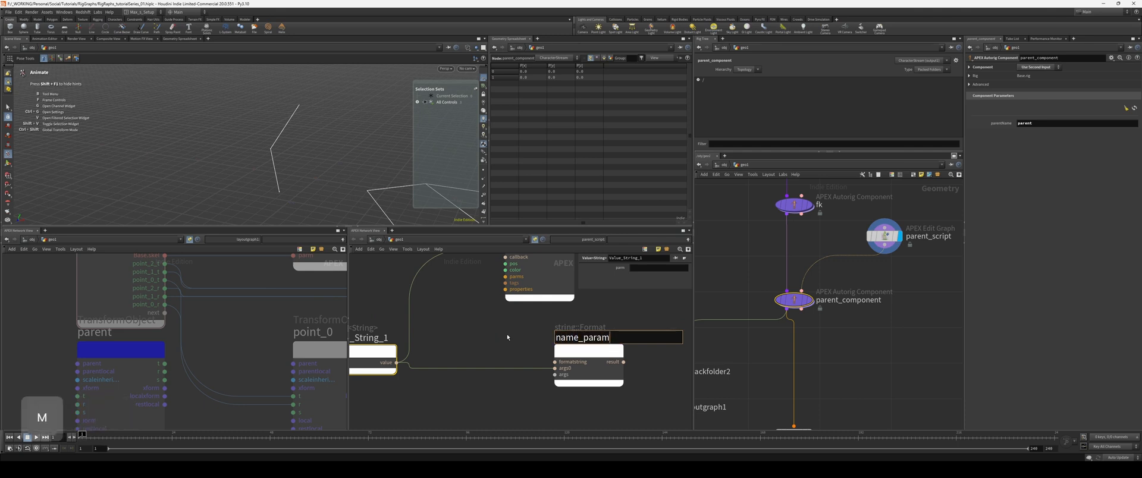
{"action": "key", "text": "Return"}
{"action": "middle_click_drag", "start_coordinate": [507, 334], "coordinate": [420, 326]}
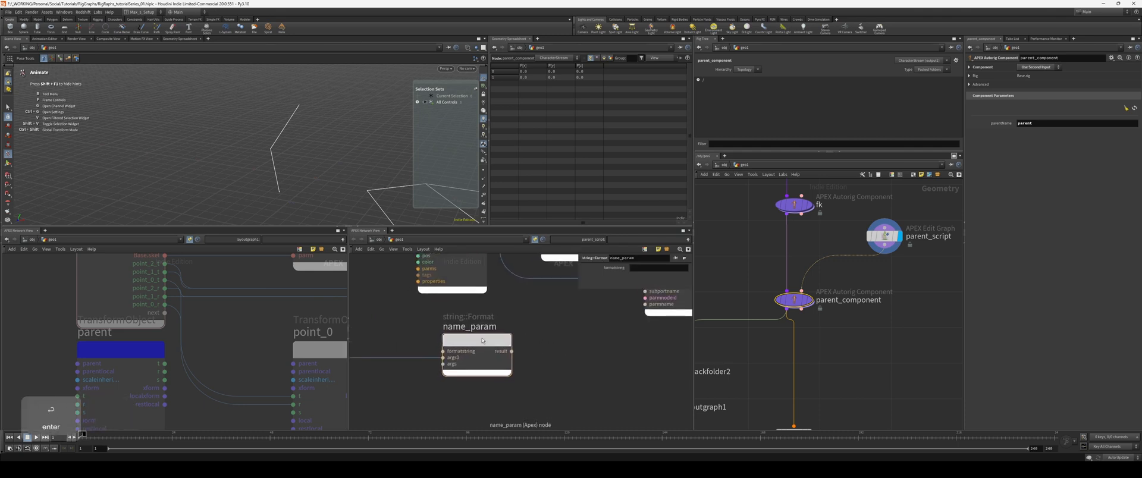
Set the formatstring of name_param to {}_t.
{"action": "left_click", "coordinate": [625, 268]}
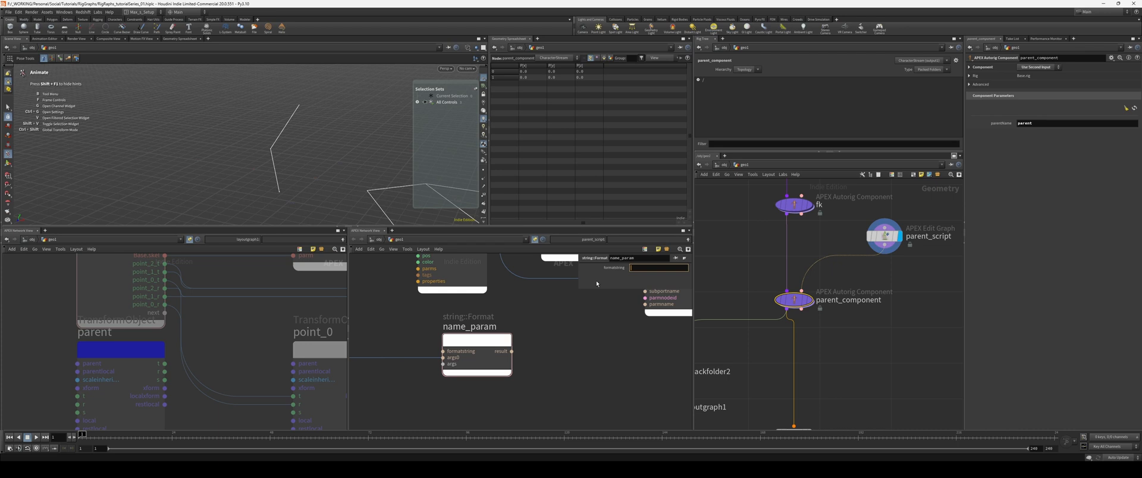
{"action": "type", "text": "{}"}
{"action": "key", "text": "shift"}
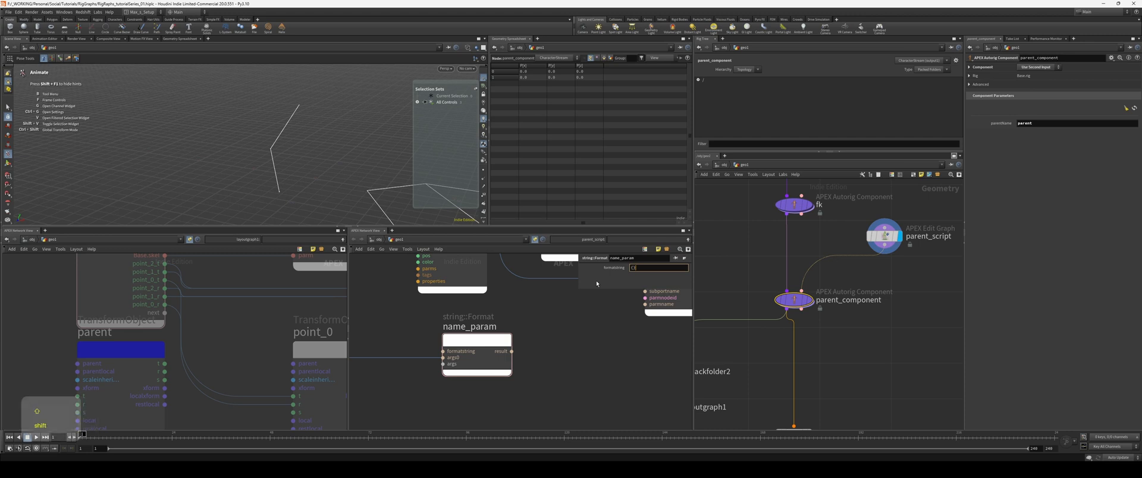
{"action": "type", "text": "_"}
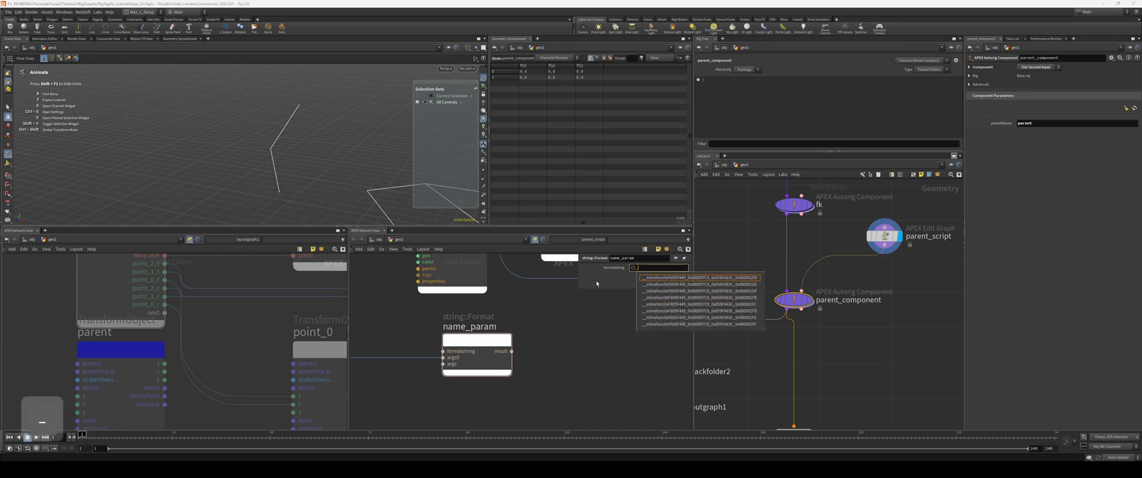
{"action": "type", "text": "t"}
{"action": "key", "text": "Return"}
Wire the result of name_param into the parmname input of graph__PromoteInput1.
{"action": "middle_click_drag", "start_coordinate": [577, 357], "coordinate": [512, 359]}
{"action": "scroll", "coordinate": [512, 359], "scroll_direction": "down", "scroll_amount": 1}
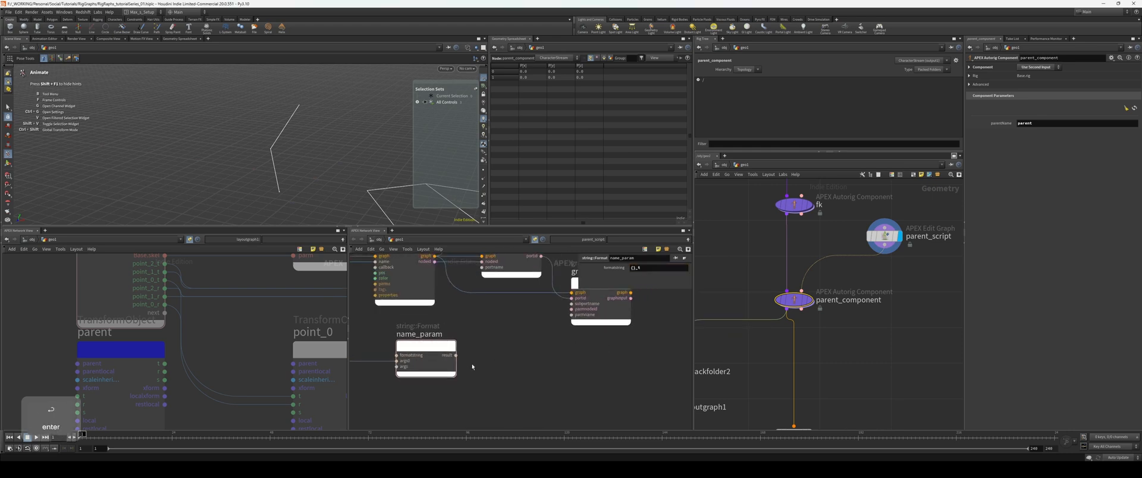
{"action": "left_click_drag", "start_coordinate": [457, 357], "coordinate": [571, 315]}
Hide the node parameters overlay and wire the graph output of graph__PromoteInput1 into UpdateCharacterGraph1.
{"action": "middle_click_drag", "start_coordinate": [642, 315], "coordinate": [516, 360]}
{"action": "middle_click_drag", "start_coordinate": [587, 350], "coordinate": [521, 378]}
{"action": "scroll", "coordinate": [523, 375], "scroll_direction": "down", "scroll_amount": 2}
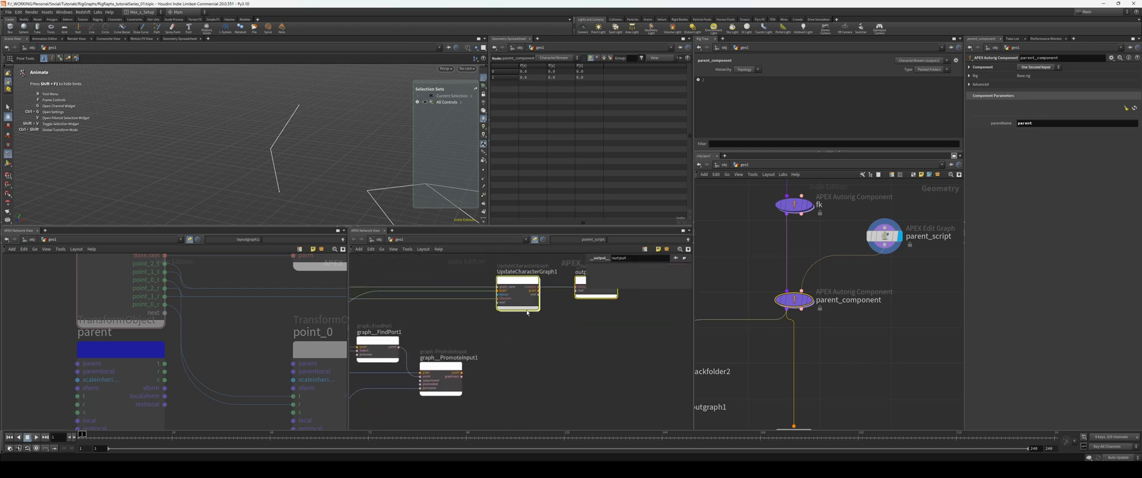
{"action": "key", "text": "p"}
{"action": "left_click_drag", "start_coordinate": [468, 375], "coordinate": [488, 345]}
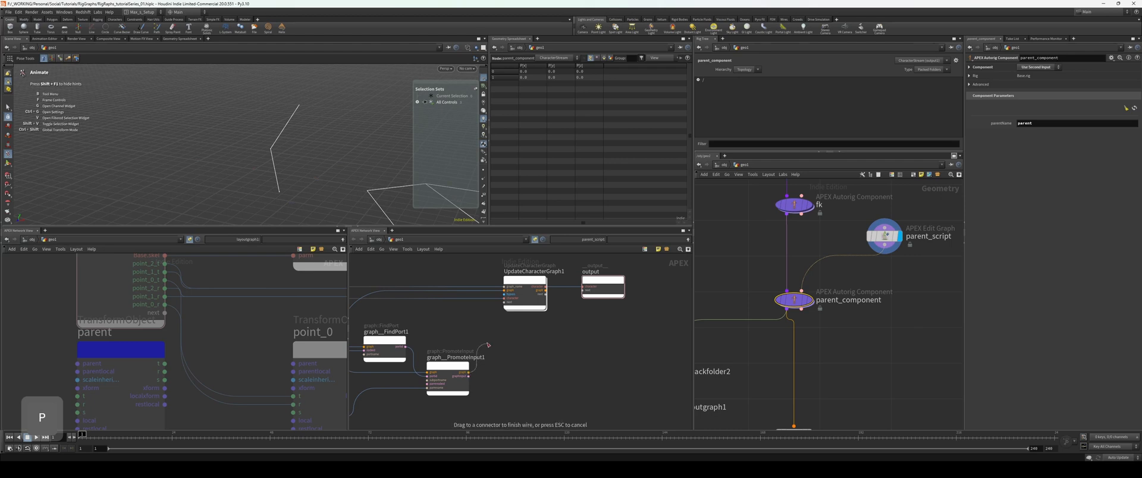
{"action": "left_click_drag", "start_coordinate": [505, 291], "coordinate": [504, 290]}
Examine the parms node's outputs in the rig graph, and select the parent control in the viewport to check its handle.
{"action": "scroll", "coordinate": [154, 297], "scroll_direction": "down", "scroll_amount": 5}
{"action": "scroll", "coordinate": [186, 337], "scroll_direction": "up", "scroll_amount": 4}
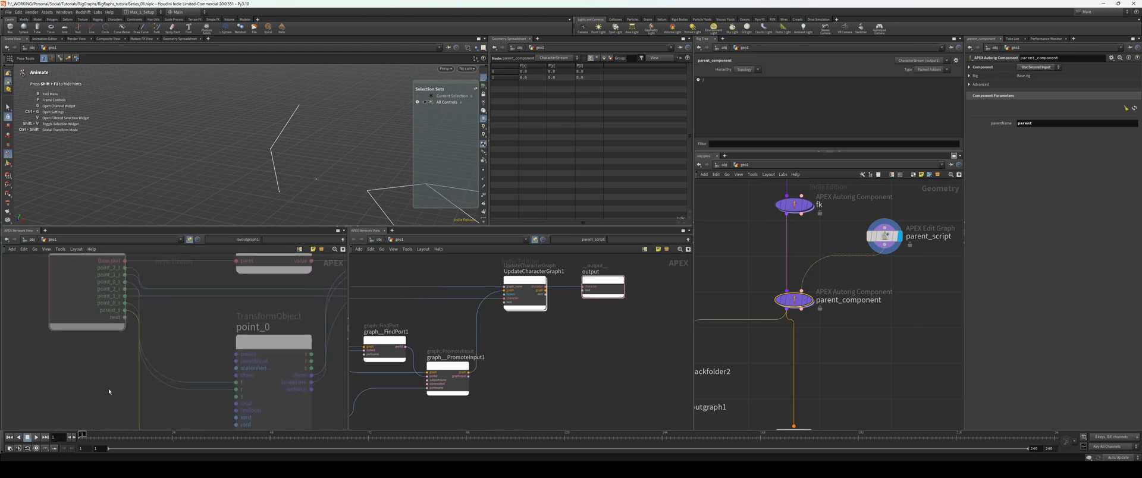
{"action": "scroll", "coordinate": [161, 320], "scroll_direction": "down", "scroll_amount": 1}
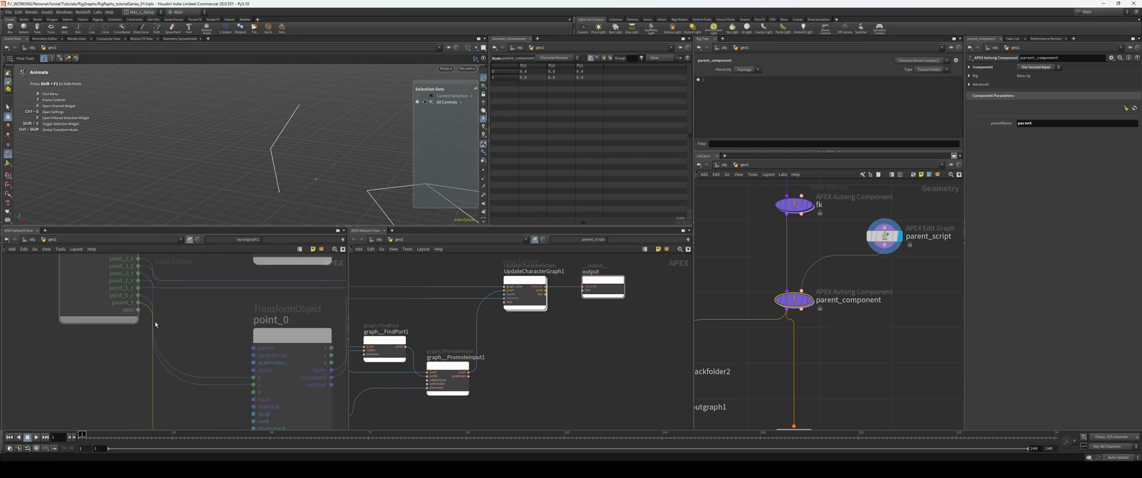
{"action": "middle_click_drag", "start_coordinate": [158, 358], "coordinate": [130, 334]}
{"action": "left_click", "coordinate": [316, 179]}
{"action": "left_click_drag", "start_coordinate": [363, 172], "coordinate": [360, 159], "text": "alt"}
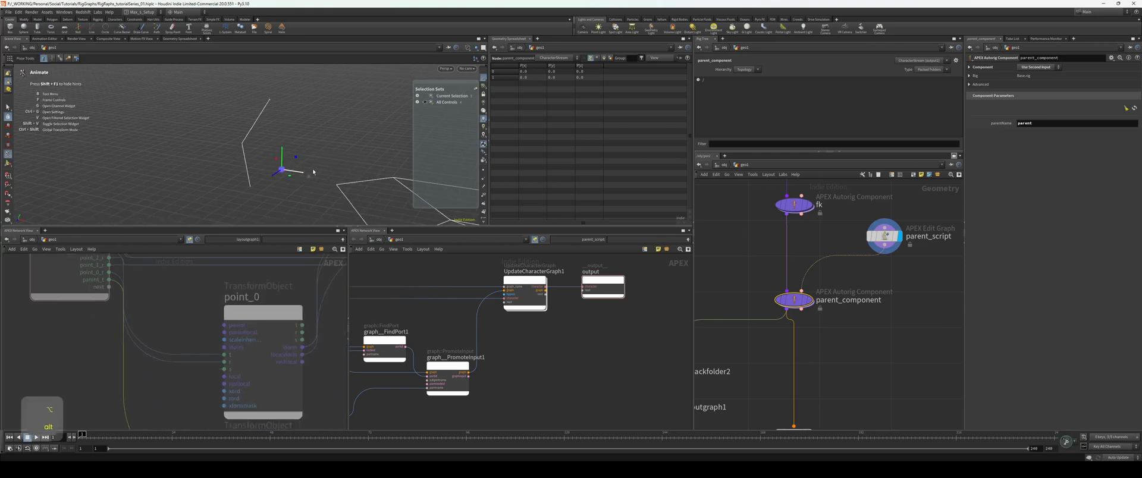
{"action": "left_click_drag", "start_coordinate": [321, 161], "coordinate": [335, 155], "text": "alt"}
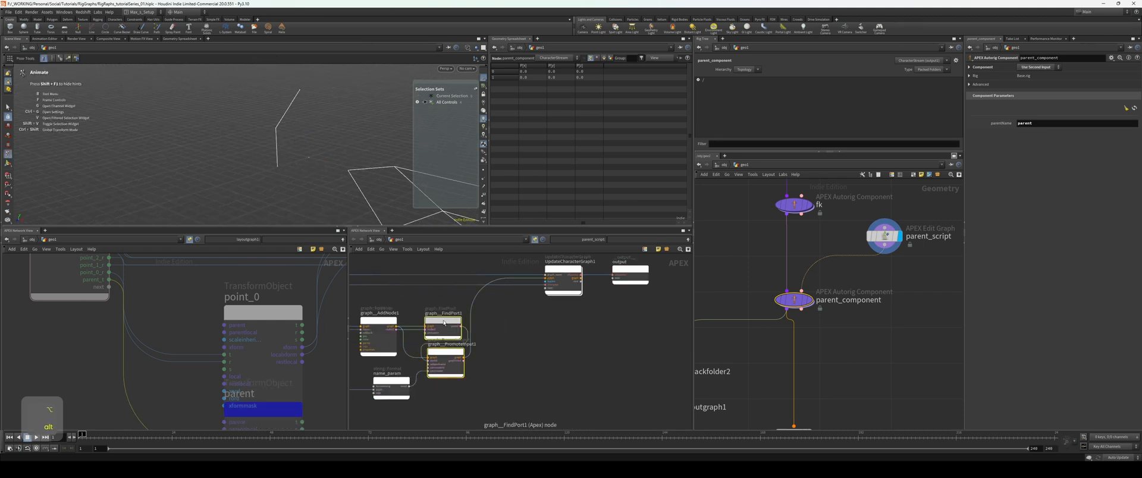
Move graph__FindPort1 and graph__PromoteInput1 slightly away from graph__AddNode1 and colour both nodes blue.
{"action": "mouse_move", "coordinate": [439, 337]}
{"action": "left_mouse_down"}
{"action": "mouse_move", "coordinate": [499, 337]}
{"action": "mouse_move", "coordinate": [457, 333]}
{"action": "left_mouse_up"}
{"action": "key", "text": "c"}
{"action": "left_click", "coordinate": [654, 411]}
{"action": "key", "text": "c"}
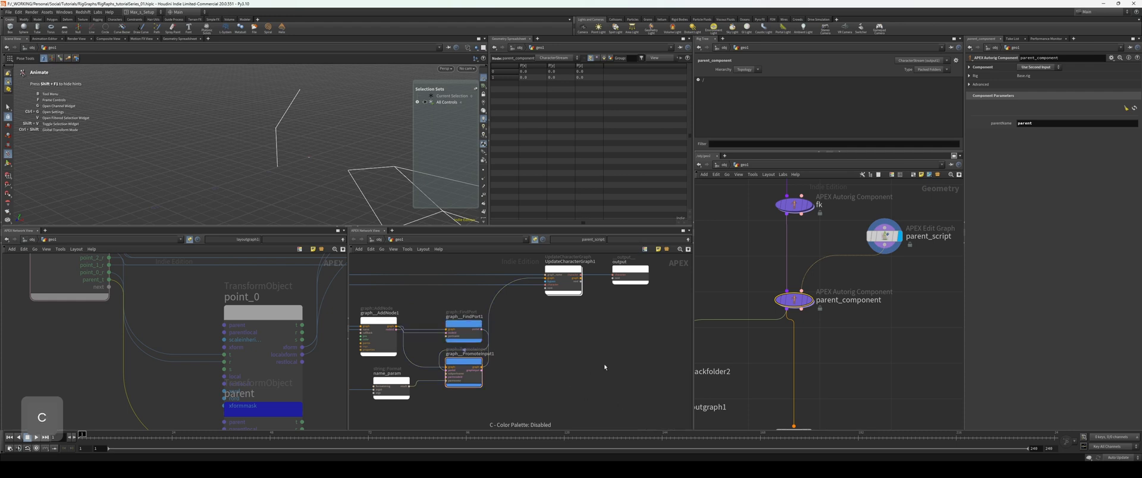
Move UpdateCharacterGraph1 and output farther from the promote nodes, and shift name_param directly below graph__AddNode1.
{"action": "left_click_drag", "start_coordinate": [658, 344], "coordinate": [568, 280]}
{"action": "middle_click_drag", "start_coordinate": [605, 302], "coordinate": [567, 330]}
{"action": "left_click_drag", "start_coordinate": [526, 299], "coordinate": [608, 296]}
{"action": "middle_click_drag", "start_coordinate": [553, 354], "coordinate": [567, 351]}
{"action": "middle_click_drag", "start_coordinate": [369, 427], "coordinate": [492, 384]}
{"action": "left_click_drag", "start_coordinate": [493, 384], "coordinate": [469, 379]}
{"action": "middle_click_drag", "start_coordinate": [431, 397], "coordinate": [352, 397]}
{"action": "scroll", "coordinate": [575, 339], "scroll_direction": "up", "scroll_amount": 2}
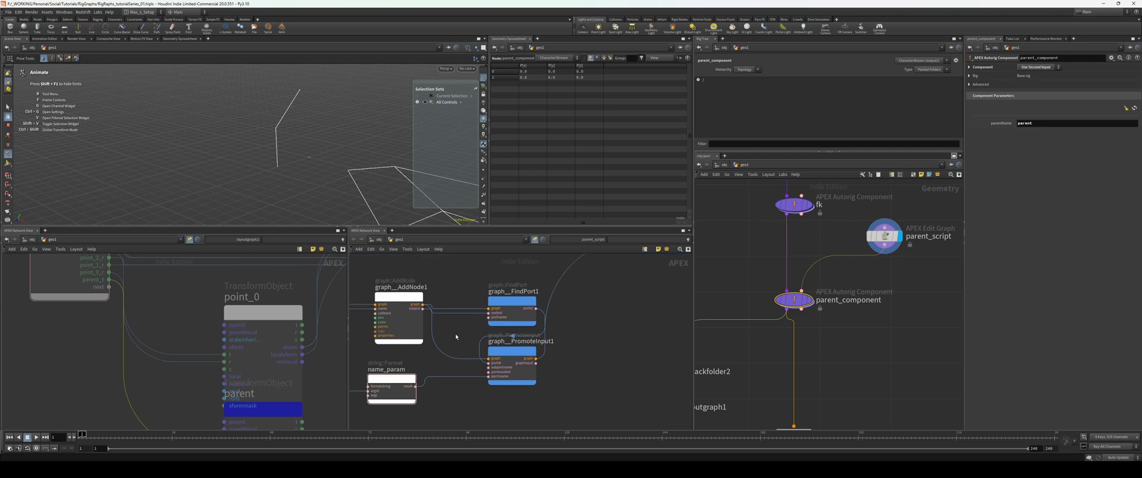
Duplicate graph__FindPort1 and graph__PromoteInput1 together and place the copies beside the originals.
{"action": "middle_click_drag", "start_coordinate": [276, 426], "coordinate": [189, 326]}
{"action": "left_click_drag", "start_coordinate": [188, 326], "coordinate": [188, 343]}
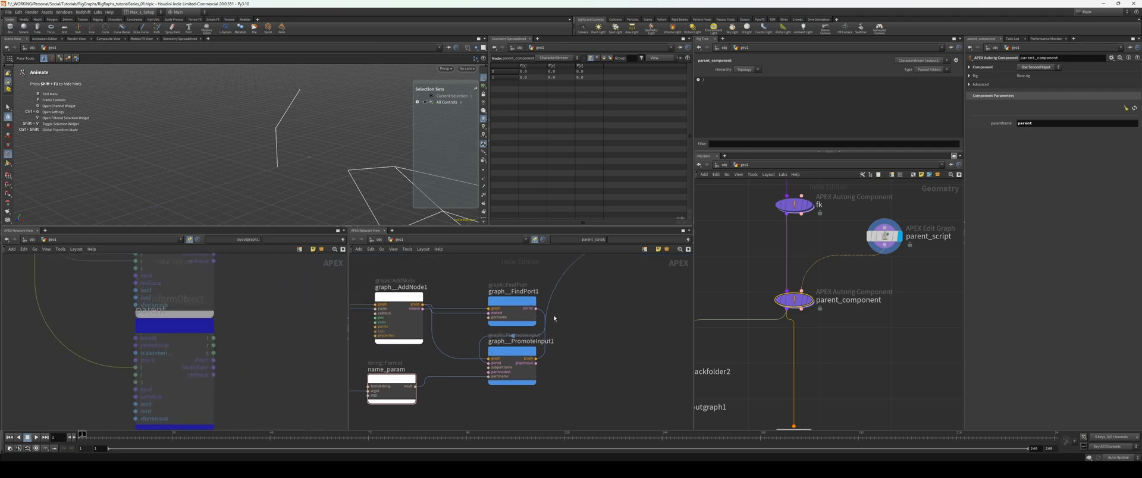
{"action": "middle_click_drag", "start_coordinate": [554, 318], "coordinate": [556, 323]}
{"action": "left_click_drag", "start_coordinate": [583, 294], "coordinate": [518, 365]}
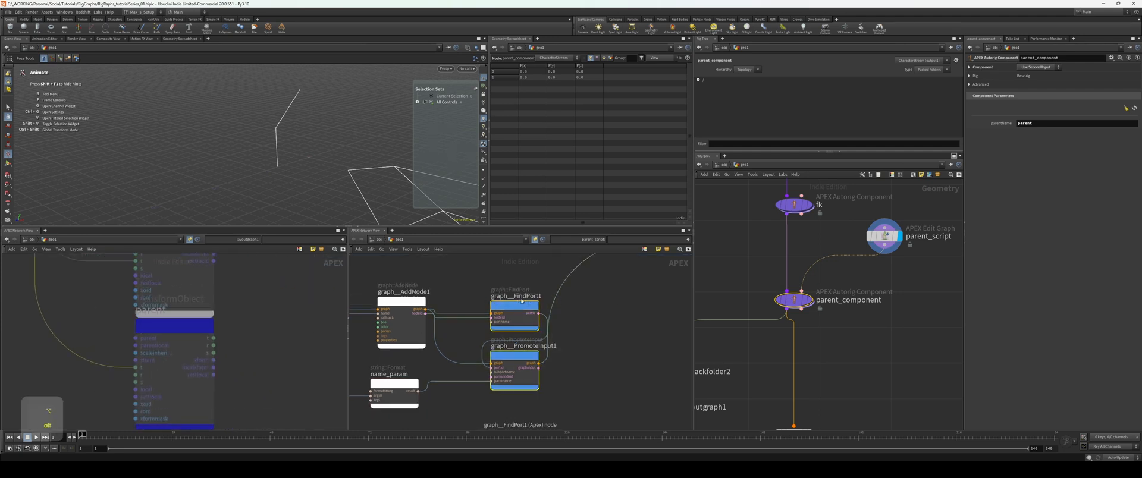
{"action": "left_click_drag", "start_coordinate": [515, 306], "coordinate": [604, 306], "text": "alt"}
{"action": "middle_click_drag", "start_coordinate": [655, 292], "coordinate": [650, 290]}
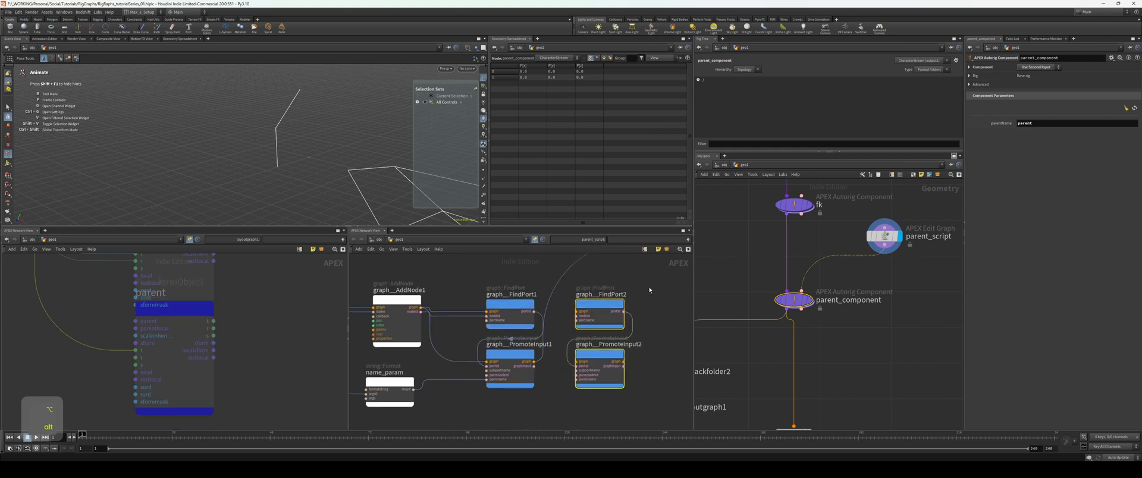
{"action": "left_click", "coordinate": [650, 290]}
Feed graph__FindPort2 with the graph output of graph__PromoteInput1 and the nodeid of graph__AddNode1.
{"action": "middle_click_drag", "start_coordinate": [544, 350], "coordinate": [542, 357]}
{"action": "left_click_drag", "start_coordinate": [532, 369], "coordinate": [575, 309]}
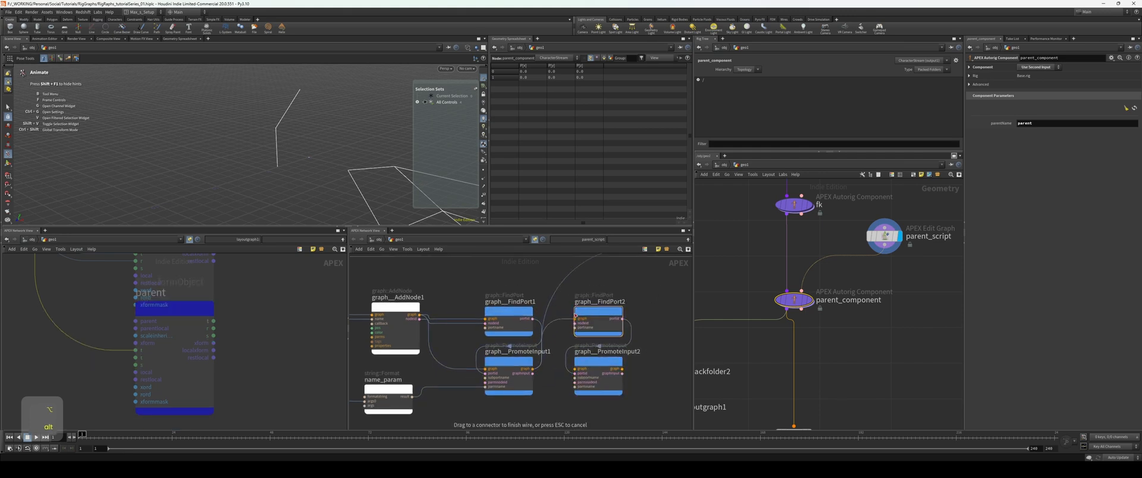
{"action": "left_click_drag", "start_coordinate": [420, 320], "coordinate": [496, 340]}
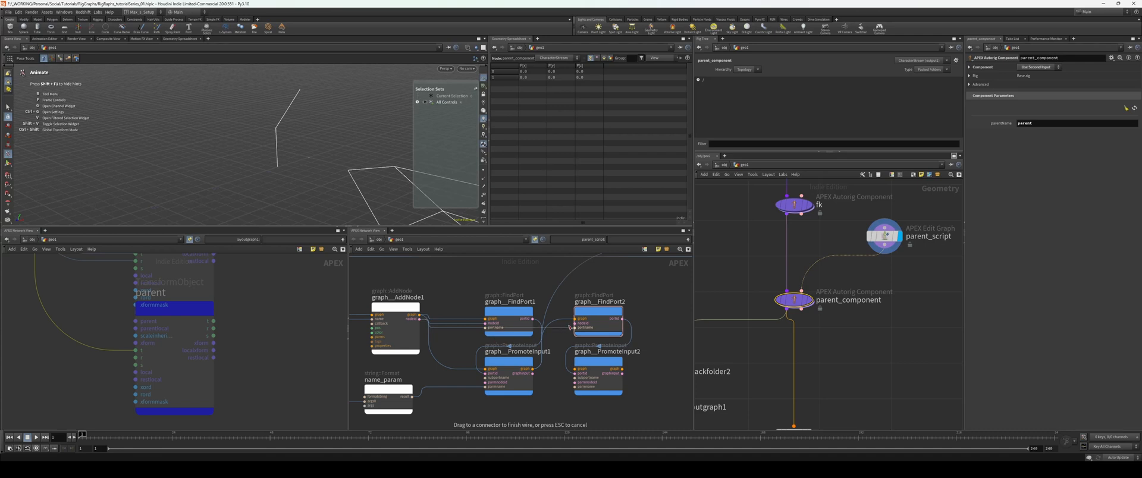
{"action": "left_click_drag", "start_coordinate": [569, 327], "coordinate": [570, 323]}
Rename graph__AddNode1 as add_parent_node and colour it red.
{"action": "middle_click_drag", "start_coordinate": [415, 292], "coordinate": [470, 291]}
{"action": "scroll", "coordinate": [441, 293], "scroll_direction": "up", "scroll_amount": 2}
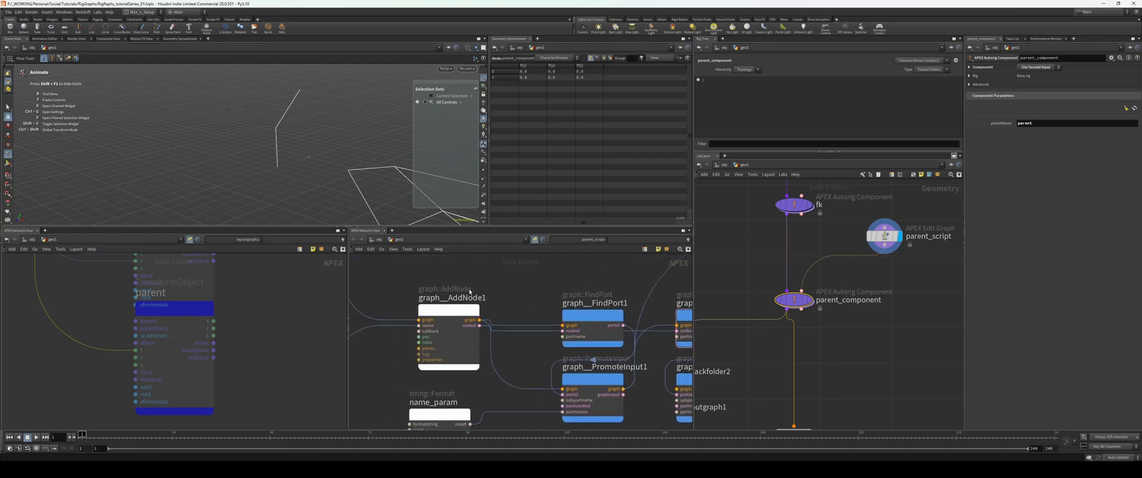
{"action": "double_click", "coordinate": [470, 292]}
{"action": "type", "text": "add_parent_n"}
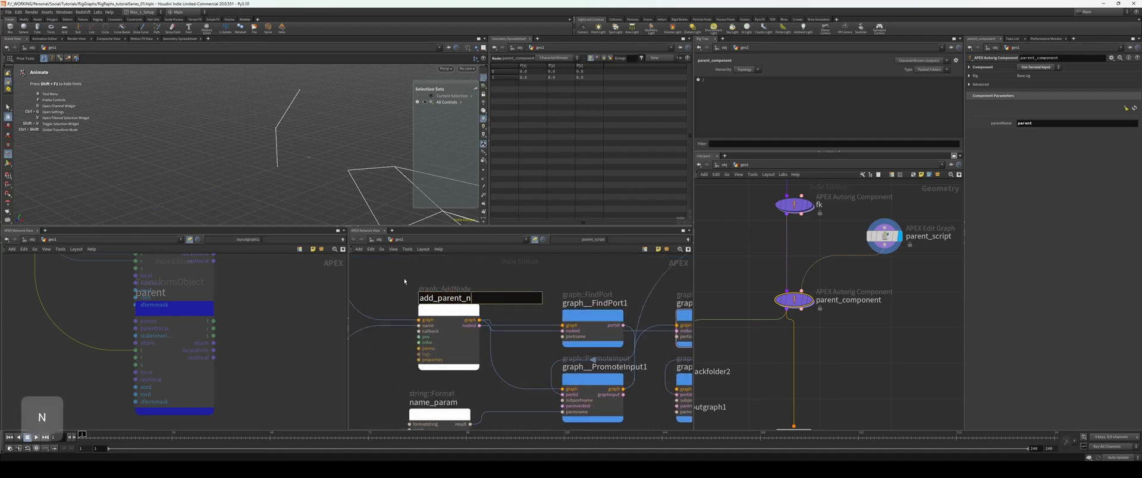
{"action": "type", "text": "ode"}
{"action": "key", "text": "Return"}
{"action": "middle_click_drag", "start_coordinate": [489, 325], "coordinate": [440, 313]}
{"action": "key", "text": "c"}
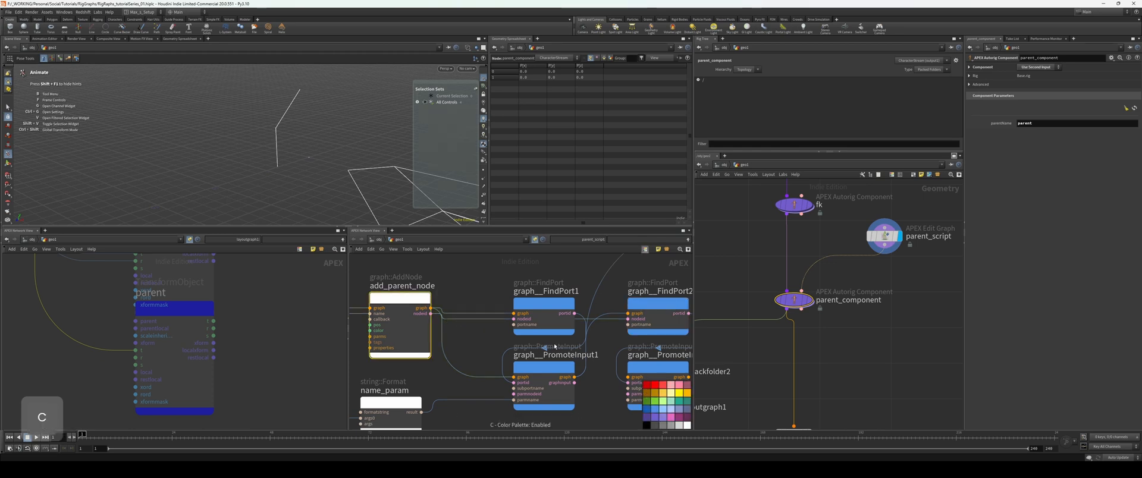
{"action": "left_click", "coordinate": [648, 386]}
Set the portname of graph__FindPort2 to r[in].
{"action": "middle_click_drag", "start_coordinate": [610, 287], "coordinate": [541, 284]}
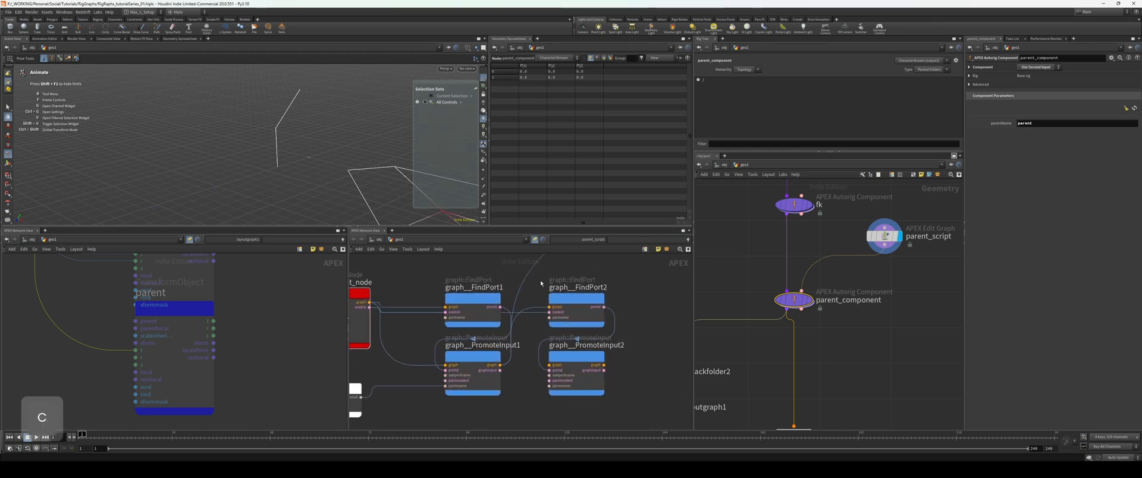
{"action": "left_click", "coordinate": [567, 302]}
{"action": "key", "text": "p"}
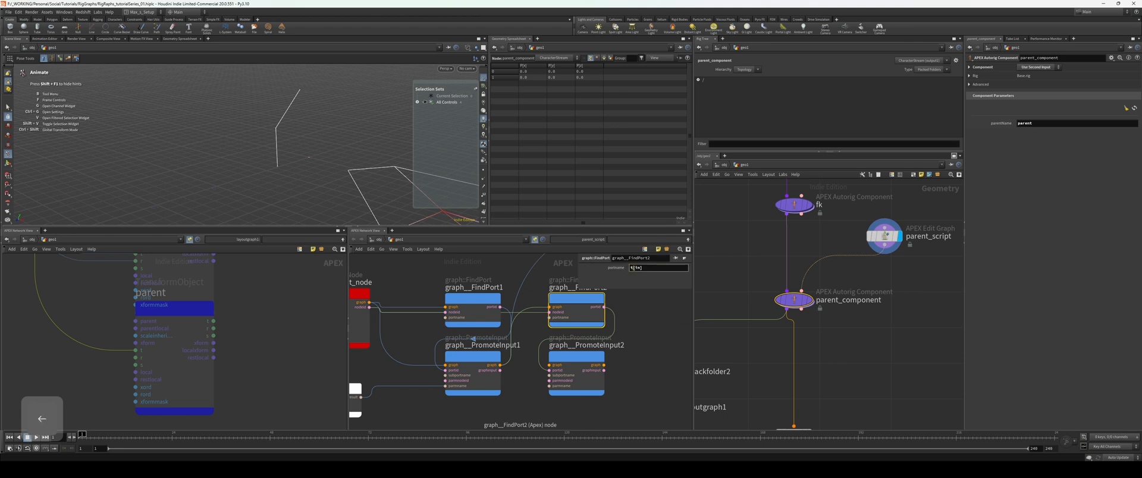
{"action": "type", "text": "r"}
{"action": "key", "text": "Return"}
Wire the graph output of graph__PromoteInput1 into the graph input of graph__PromoteInput2.
{"action": "middle_click_drag", "start_coordinate": [645, 331], "coordinate": [625, 330]}
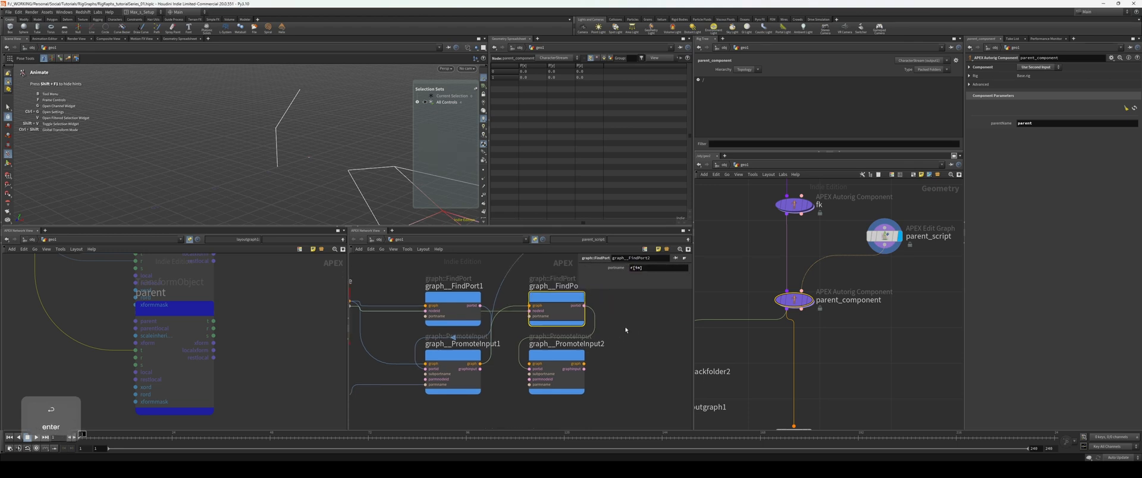
{"action": "middle_click_drag", "start_coordinate": [151, 360], "coordinate": [203, 355]}
{"action": "scroll", "coordinate": [203, 356], "scroll_direction": "up", "scroll_amount": 1}
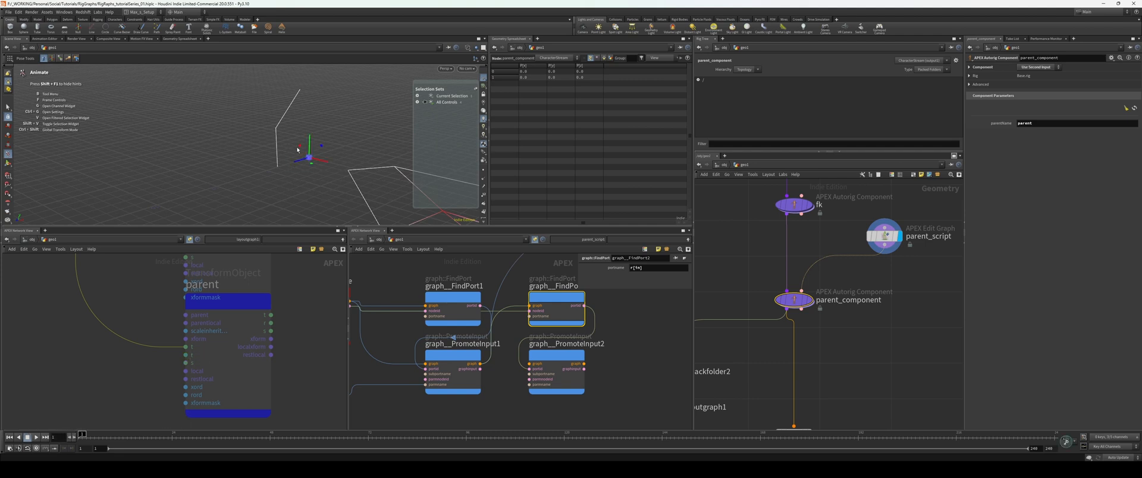
{"action": "scroll", "coordinate": [618, 352], "scroll_direction": "up", "scroll_amount": 1}
{"action": "mouse_move", "coordinate": [603, 356]}
{"action": "middle_mouse_down"}
{"action": "mouse_move", "coordinate": [617, 353]}
{"action": "mouse_move", "coordinate": [604, 354]}
{"action": "middle_mouse_up"}
{"action": "left_click", "coordinate": [562, 356]}
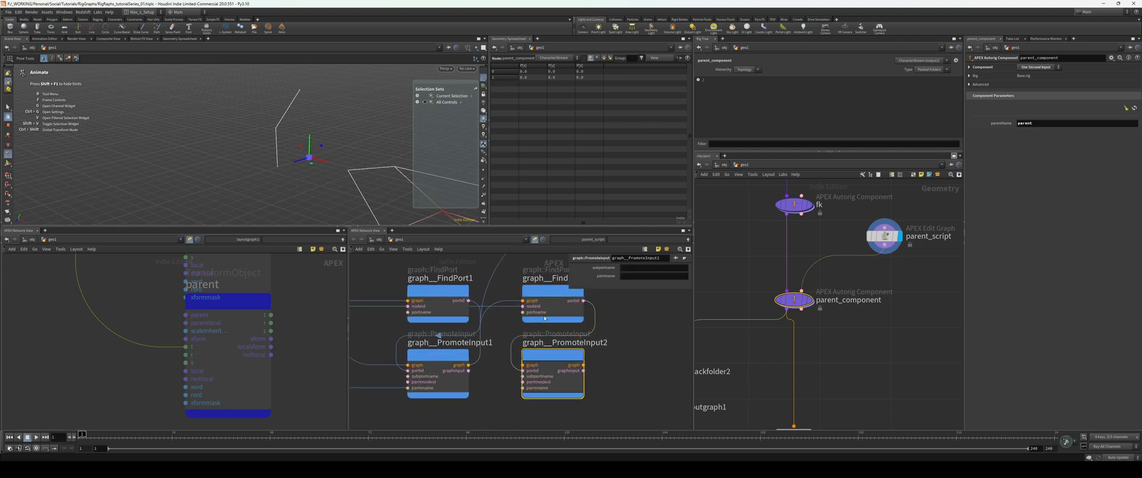
{"action": "middle_click_drag", "start_coordinate": [600, 324], "coordinate": [591, 327]}
{"action": "scroll", "coordinate": [473, 339], "scroll_direction": "down", "scroll_amount": 1}
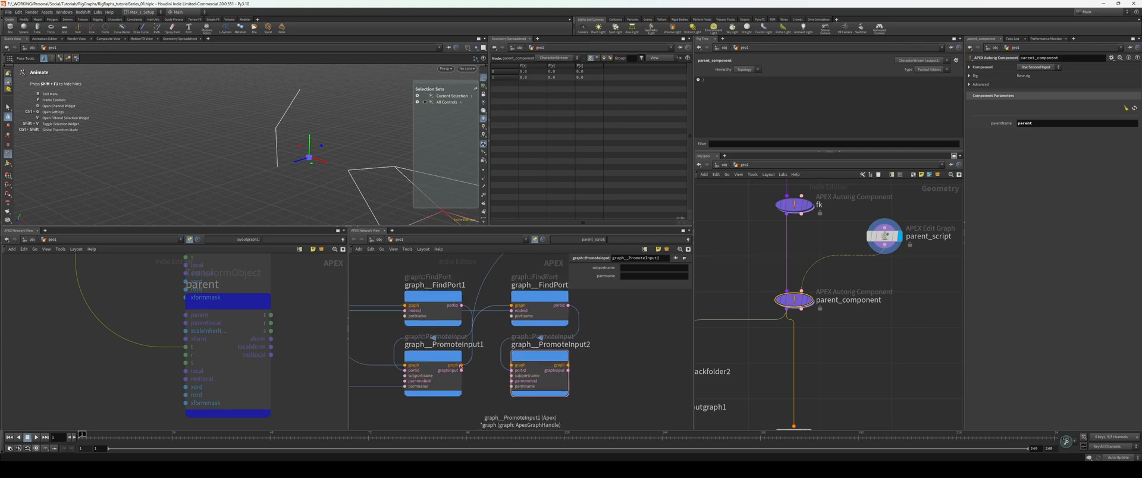
{"action": "left_click_drag", "start_coordinate": [461, 365], "coordinate": [509, 366]}
{"action": "middle_click_drag", "start_coordinate": [492, 380], "coordinate": [498, 371]}
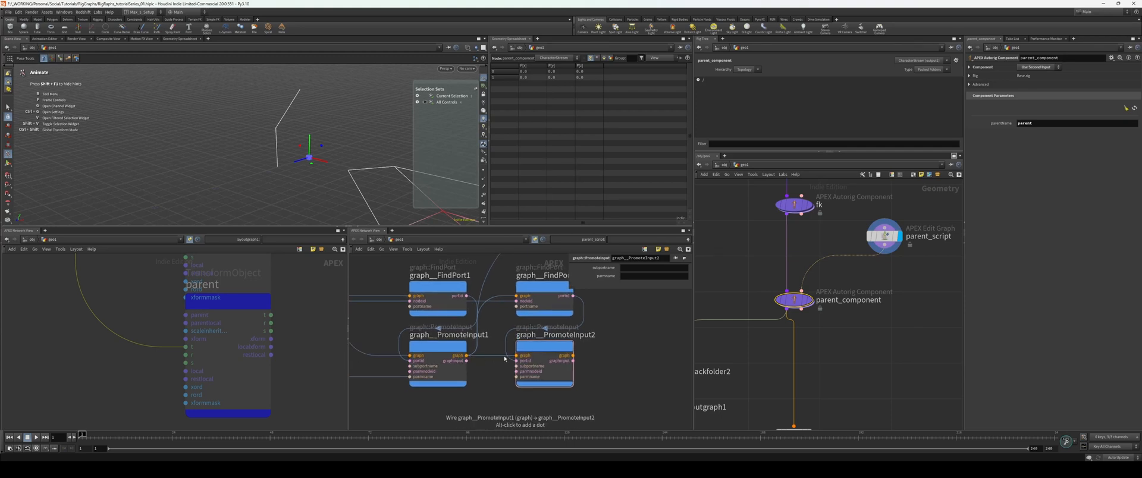
{"action": "middle_click_drag", "start_coordinate": [384, 312], "coordinate": [400, 323]}
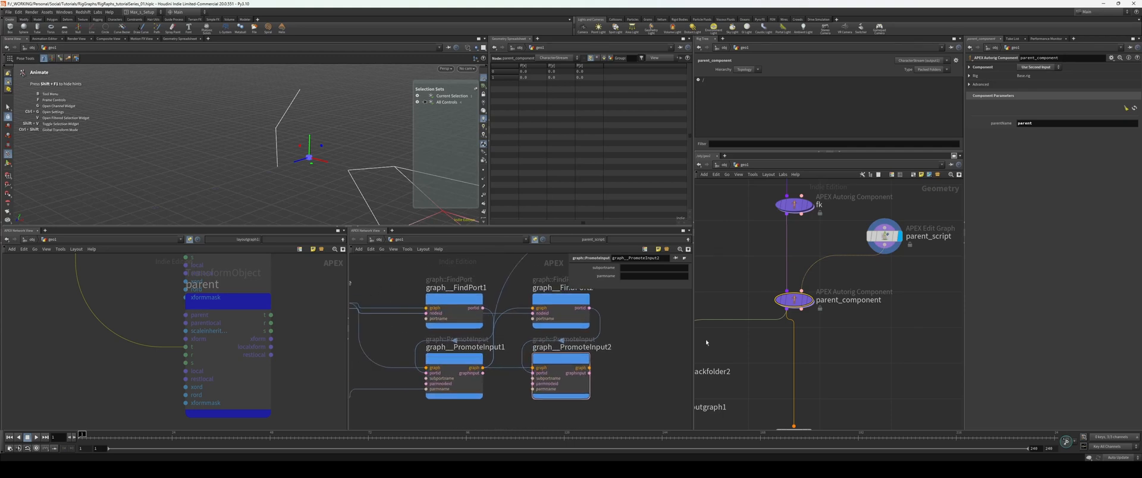
{"action": "mouse_move", "coordinate": [573, 340]}
{"action": "middle_mouse_down"}
{"action": "mouse_move", "coordinate": [529, 345]}
{"action": "mouse_move", "coordinate": [596, 339]}
{"action": "middle_mouse_up"}
{"action": "scroll", "coordinate": [604, 333], "scroll_direction": "up", "scroll_amount": 1}
{"action": "middle_click_drag", "start_coordinate": [468, 379], "coordinate": [471, 369]}
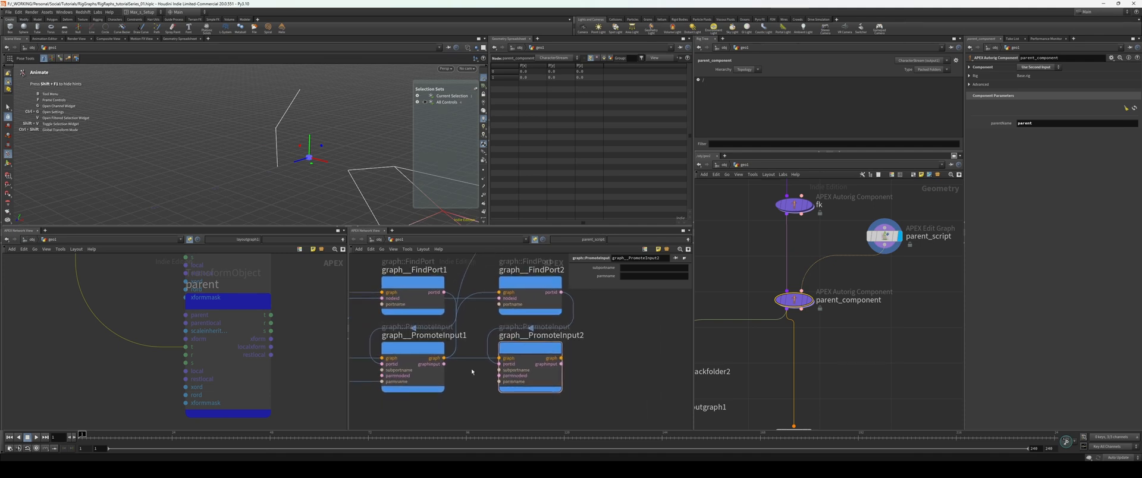
{"action": "middle_click_drag", "start_coordinate": [419, 346], "coordinate": [450, 369]}
{"action": "scroll", "coordinate": [409, 310], "scroll_direction": "down", "scroll_amount": 3}
{"action": "middle_click_drag", "start_coordinate": [409, 310], "coordinate": [446, 336]}
{"action": "scroll", "coordinate": [411, 326], "scroll_direction": "up", "scroll_amount": 2}
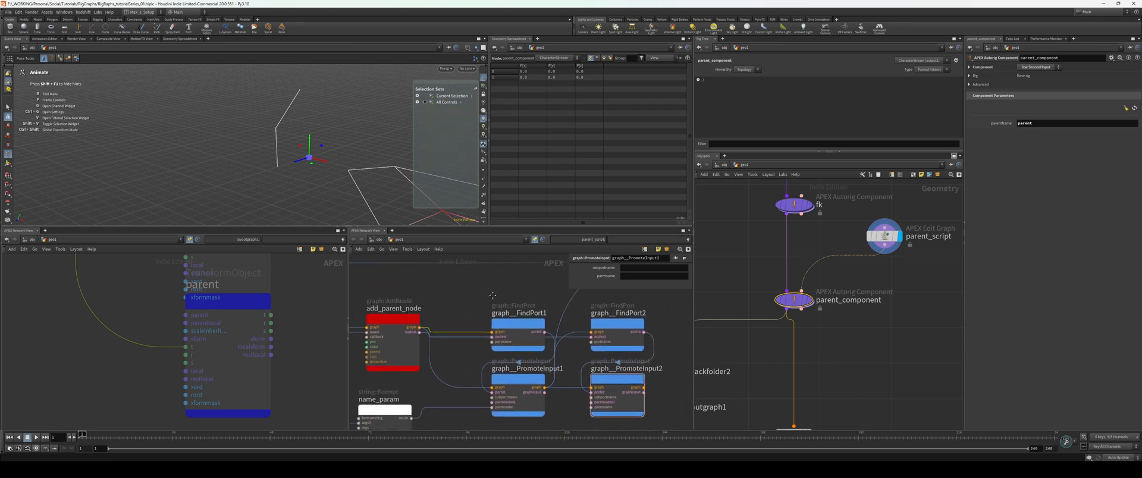
Reposition the character update and output nodes and wire the graph output of graph__PromoteInput2 into the graph input of UpdateCharacterGraph1.
{"action": "scroll", "coordinate": [467, 311], "scroll_direction": "down", "scroll_amount": 10}
{"action": "scroll", "coordinate": [528, 312], "scroll_direction": "up", "scroll_amount": 10}
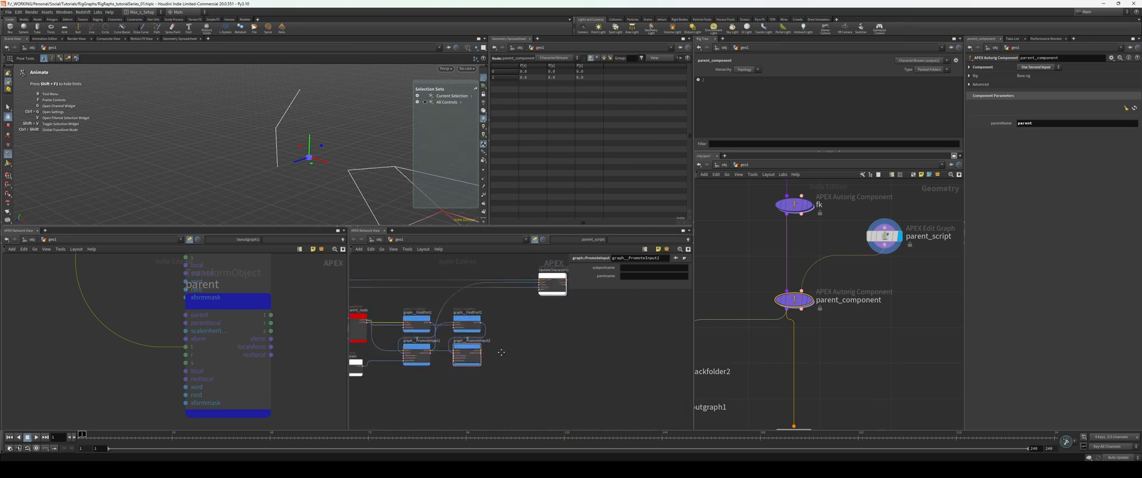
{"action": "left_click_drag", "start_coordinate": [639, 324], "coordinate": [534, 295]}
{"action": "left_click_drag", "start_coordinate": [533, 302], "coordinate": [556, 303]}
{"action": "middle_click_drag", "start_coordinate": [568, 333], "coordinate": [533, 327]}
{"action": "scroll", "coordinate": [470, 301], "scroll_direction": "up", "scroll_amount": 4}
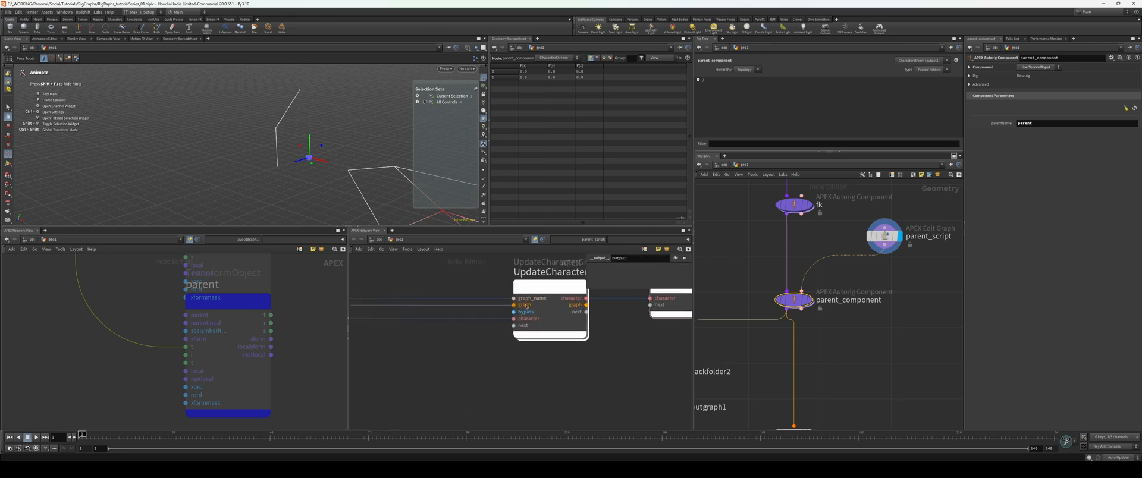
{"action": "middle_click_drag", "start_coordinate": [492, 372], "coordinate": [538, 329]}
{"action": "scroll", "coordinate": [492, 365], "scroll_direction": "down", "scroll_amount": 5}
{"action": "scroll", "coordinate": [416, 369], "scroll_direction": "up", "scroll_amount": 2}
{"action": "left_click", "coordinate": [384, 405]}
{"action": "key", "text": "p"}
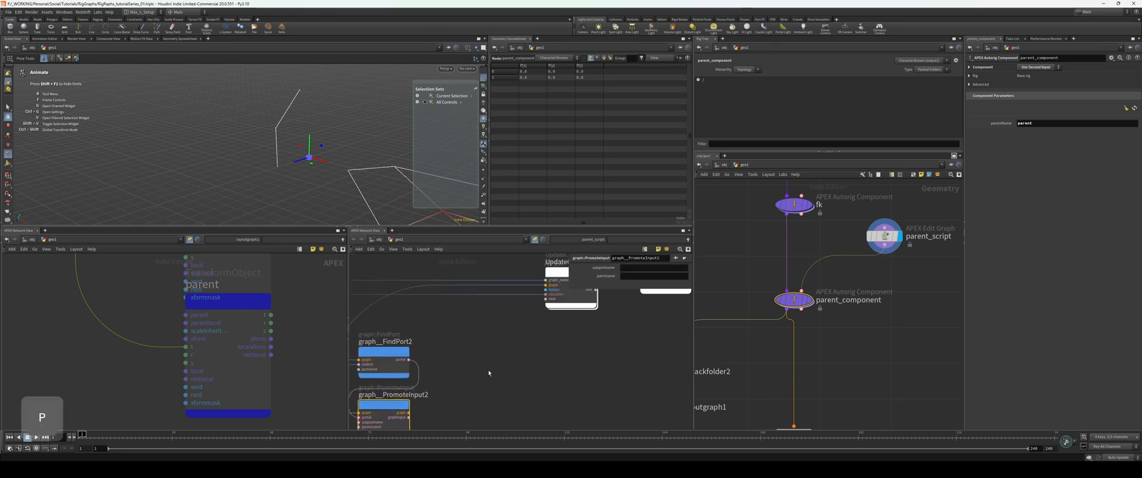
{"action": "left_click", "coordinate": [409, 413]}
{"action": "left_click", "coordinate": [545, 286]}
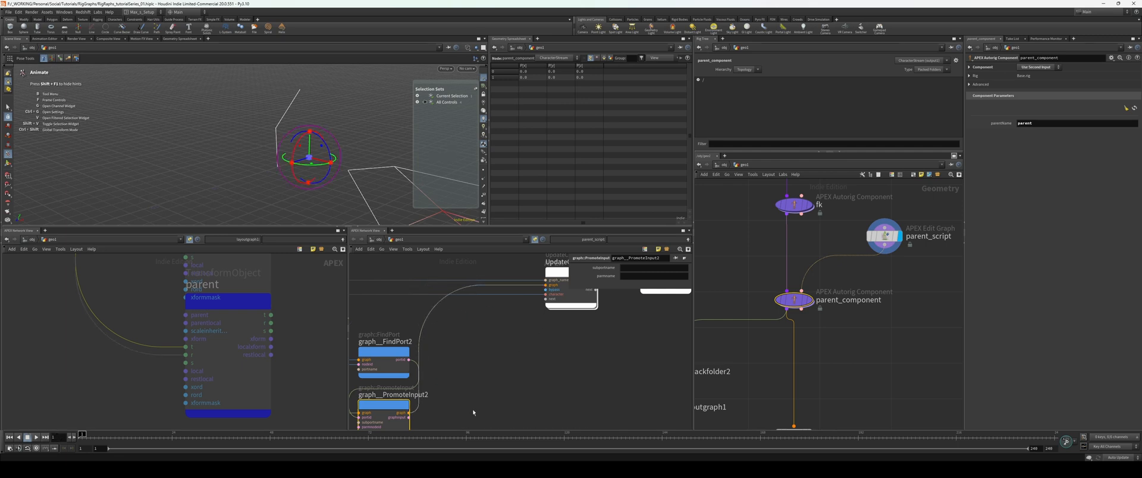
Duplicate the name_param node, feed the copy from Value_String_1, and set its format string to {}_r.
{"action": "middle_click_drag", "start_coordinate": [472, 408], "coordinate": [576, 353]}
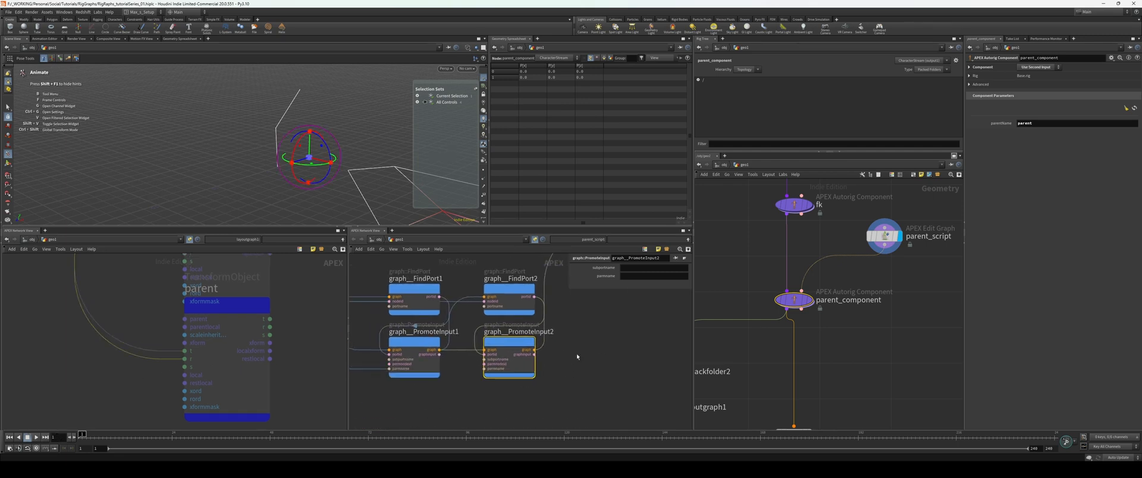
{"action": "middle_click_drag", "start_coordinate": [141, 292], "coordinate": [217, 407]}
{"action": "middle_click_drag", "start_coordinate": [472, 391], "coordinate": [613, 331]}
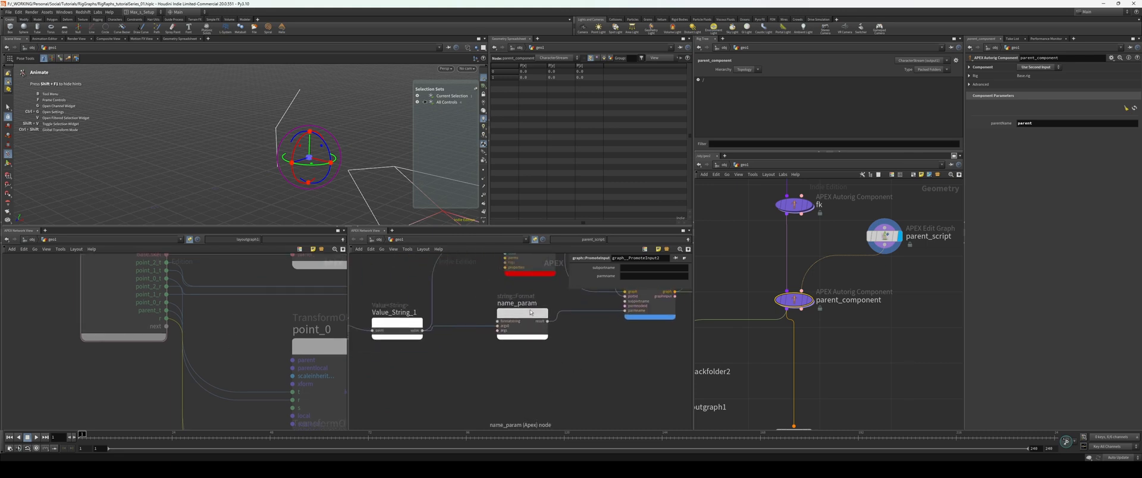
{"action": "left_click_drag", "start_coordinate": [523, 314], "coordinate": [517, 356], "text": "alt"}
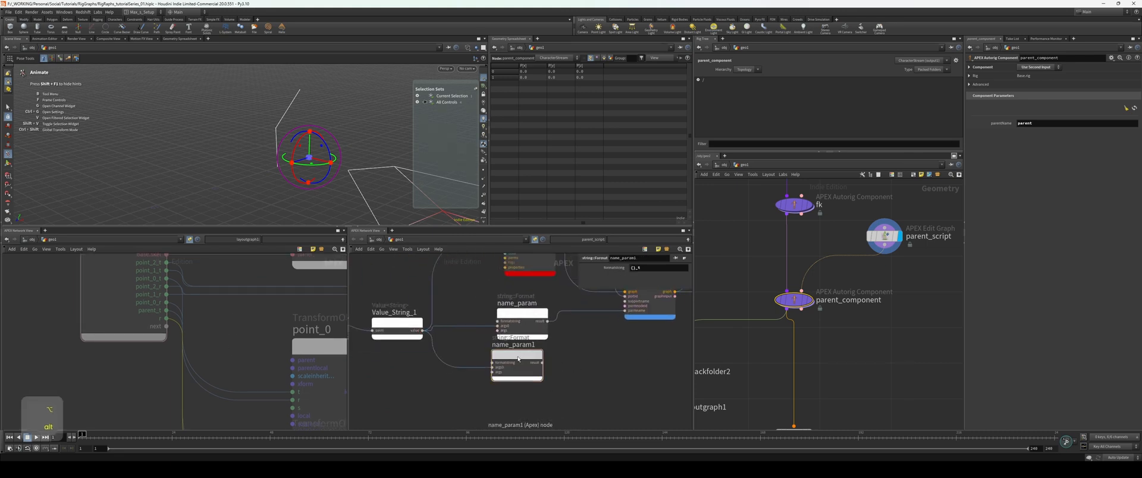
{"action": "left_click_drag", "start_coordinate": [421, 331], "coordinate": [494, 368]}
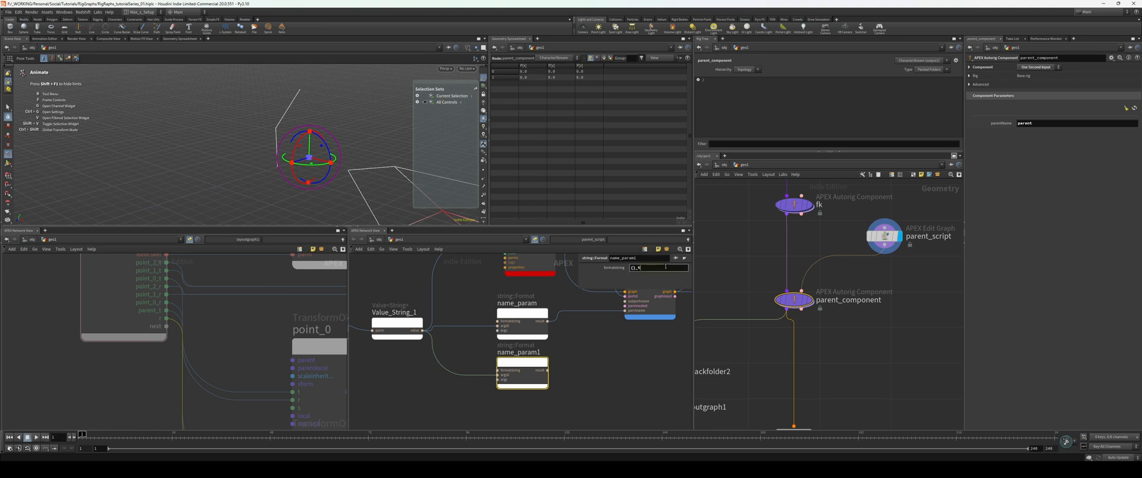
{"action": "key", "text": "BackSpace"}
{"action": "type", "text": "r"}
{"action": "key", "text": "Return"}
Wire the result of name_param1 into the parmname input of graph__PromoteInput2.
{"action": "middle_click_drag", "start_coordinate": [576, 354], "coordinate": [438, 363]}
{"action": "scroll", "coordinate": [438, 363], "scroll_direction": "down", "scroll_amount": 1}
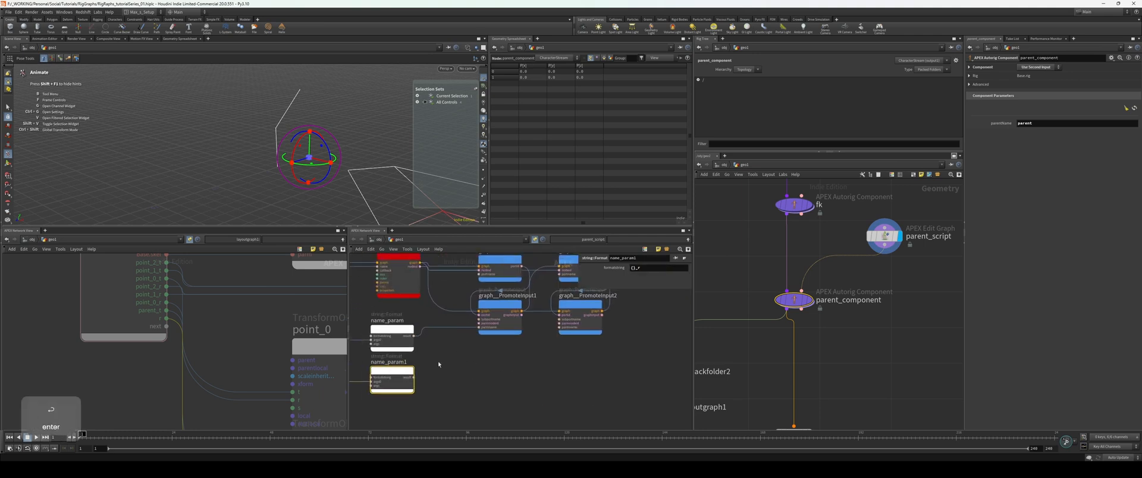
{"action": "left_click", "coordinate": [413, 377]}
{"action": "scroll", "coordinate": [512, 360], "scroll_direction": "up", "scroll_amount": 3}
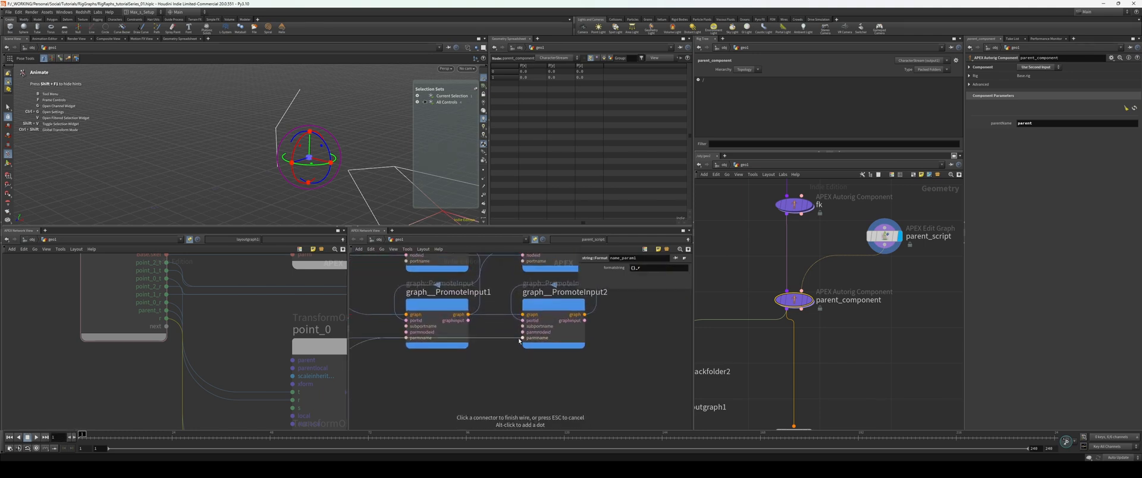
{"action": "left_click", "coordinate": [524, 338]}
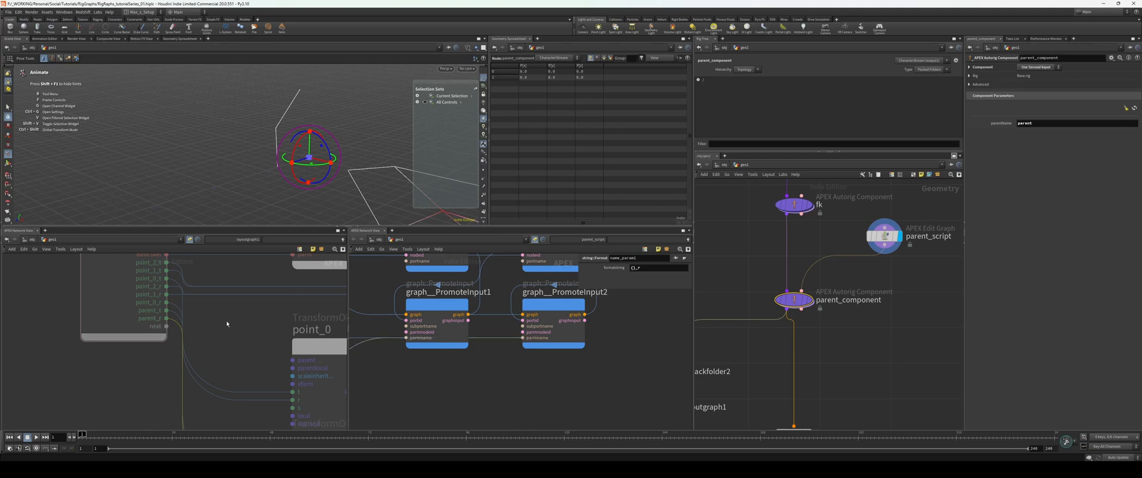
Examine the parent control in the viewport and the node chain in parent_script.
{"action": "scroll", "coordinate": [634, 364], "scroll_direction": "down", "scroll_amount": 3}
{"action": "middle_click_drag", "start_coordinate": [634, 364], "coordinate": [462, 424]}
{"action": "left_click_drag", "start_coordinate": [629, 345], "coordinate": [554, 314]}
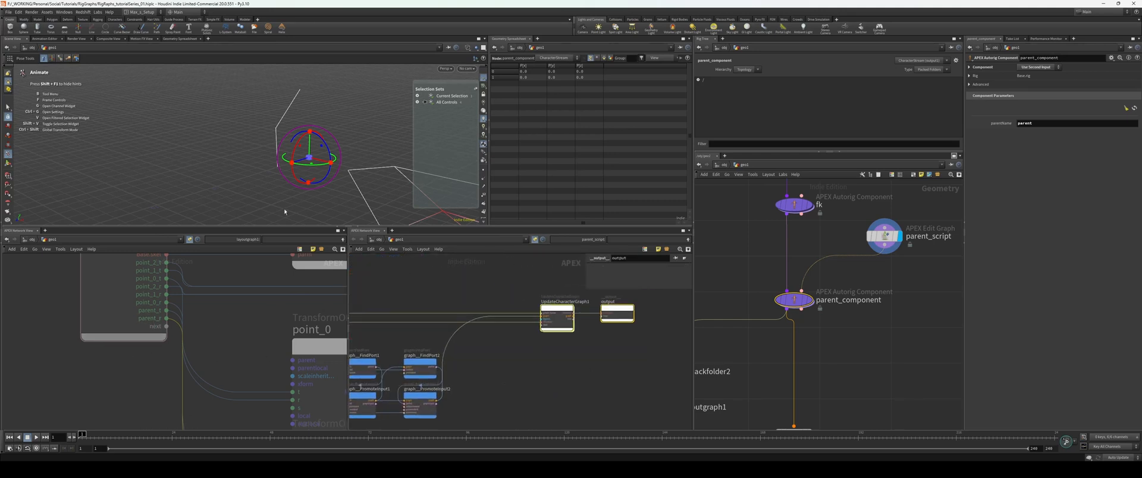
{"action": "left_click", "coordinate": [308, 158]}
{"action": "left_click_drag", "start_coordinate": [308, 157], "coordinate": [281, 172], "text": "alt"}
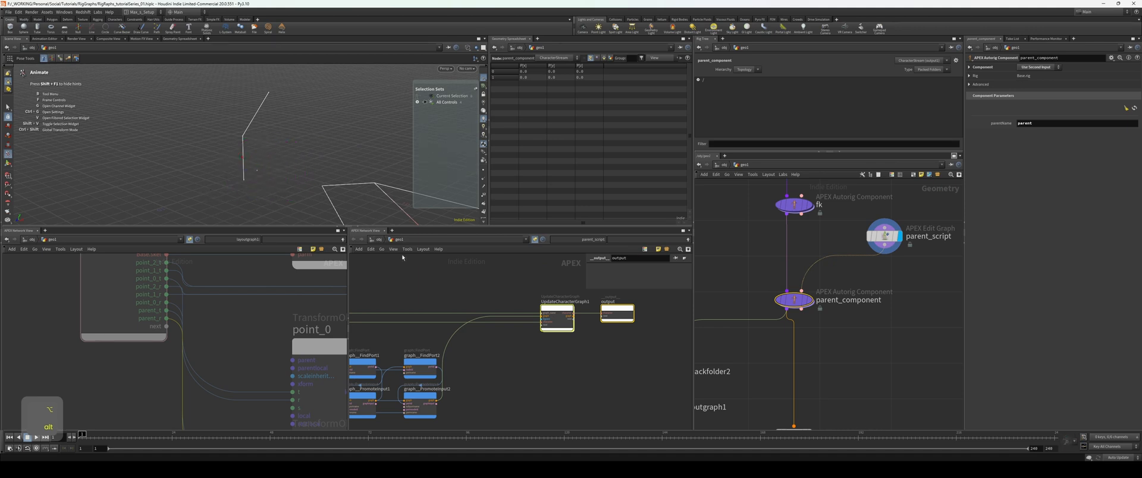
{"action": "scroll", "coordinate": [556, 349], "scroll_direction": "down", "scroll_amount": 3}
{"action": "middle_click_drag", "start_coordinate": [546, 373], "coordinate": [599, 352]}
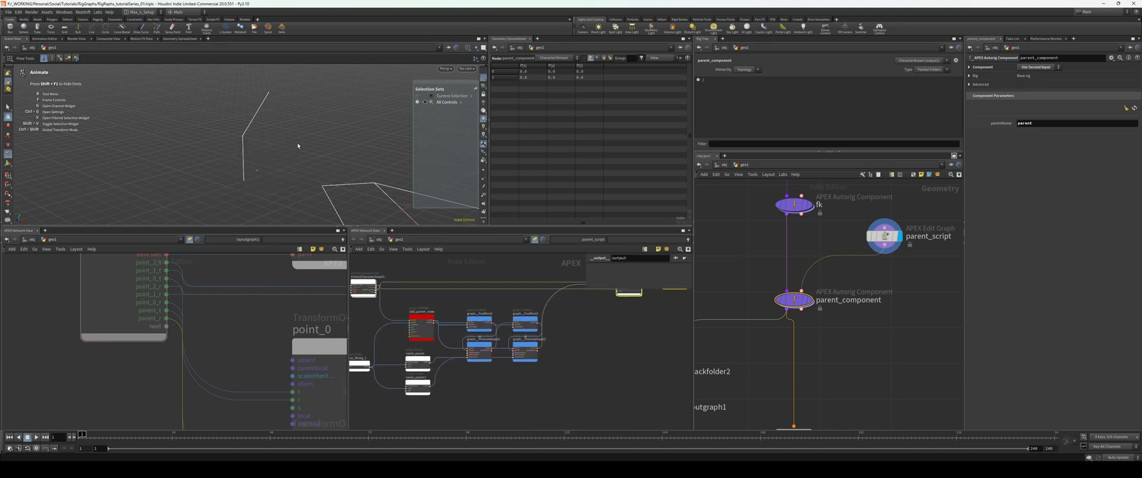
{"action": "left_click_drag", "start_coordinate": [298, 146], "coordinate": [308, 103], "text": "alt"}
{"action": "left_click_drag", "start_coordinate": [275, 101], "coordinate": [261, 102]}
{"action": "left_click", "coordinate": [343, 115]}
{"action": "key", "text": "h"}
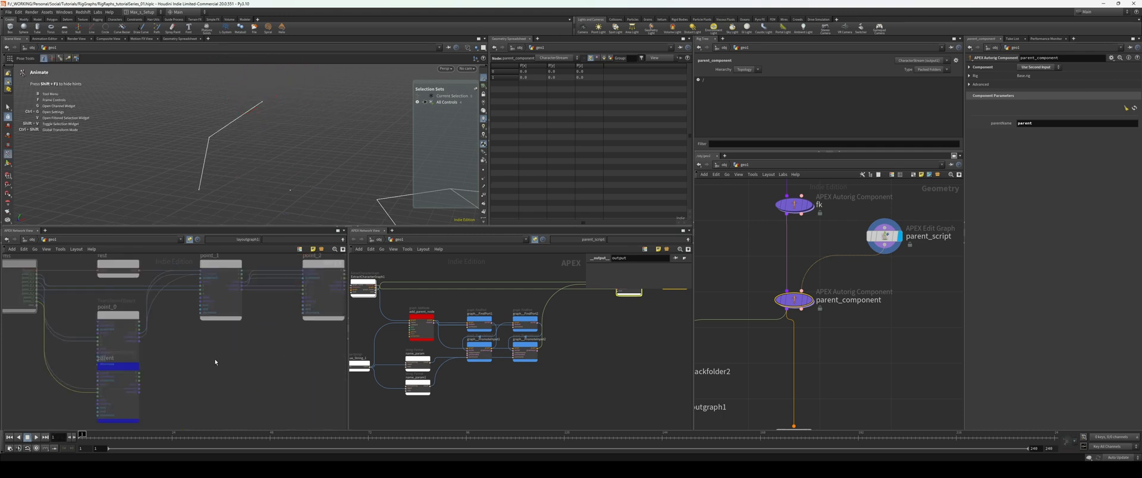
Separate the parent node from point_0 in the rig graph and try wiring its xform output into point_0's parent input.
{"action": "middle_click_drag", "start_coordinate": [208, 360], "coordinate": [236, 345]}
{"action": "left_click_drag", "start_coordinate": [145, 360], "coordinate": [112, 368]}
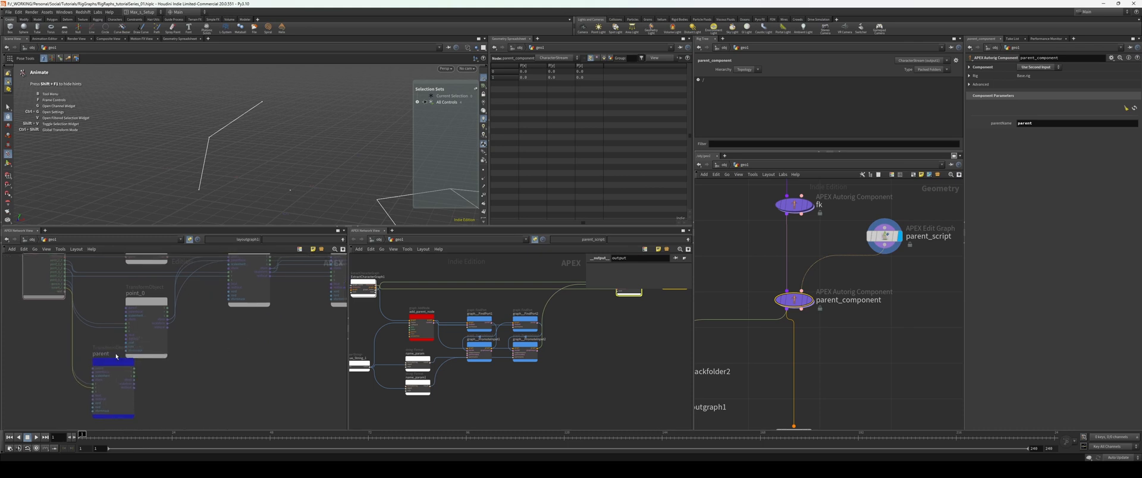
{"action": "middle_click_drag", "start_coordinate": [10, 324], "coordinate": [61, 332]}
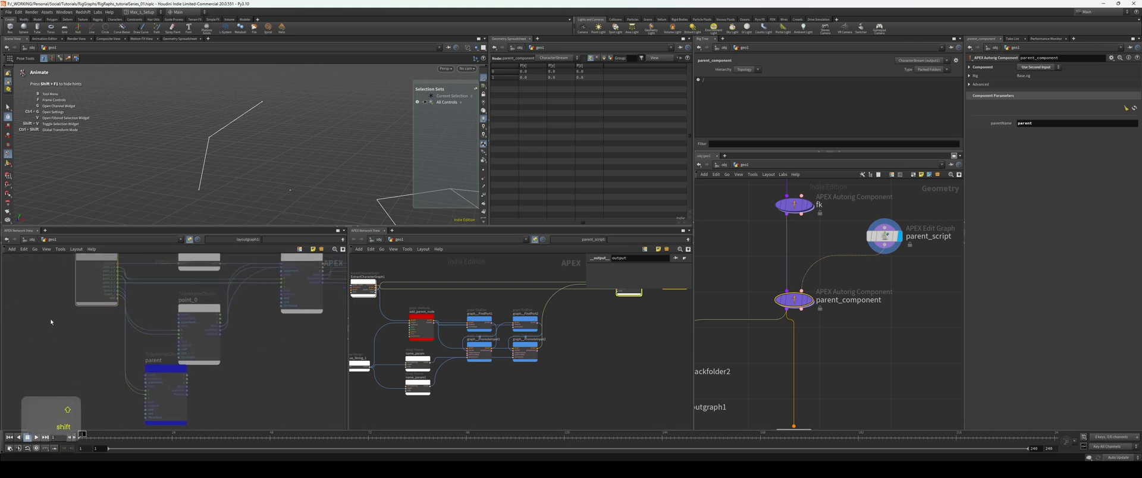
{"action": "left_click", "coordinate": [97, 303]}
{"action": "left_click_drag", "start_coordinate": [171, 369], "coordinate": [104, 366]}
{"action": "left_click", "coordinate": [150, 362]}
{"action": "scroll", "coordinate": [150, 362], "scroll_direction": "up", "scroll_amount": 1}
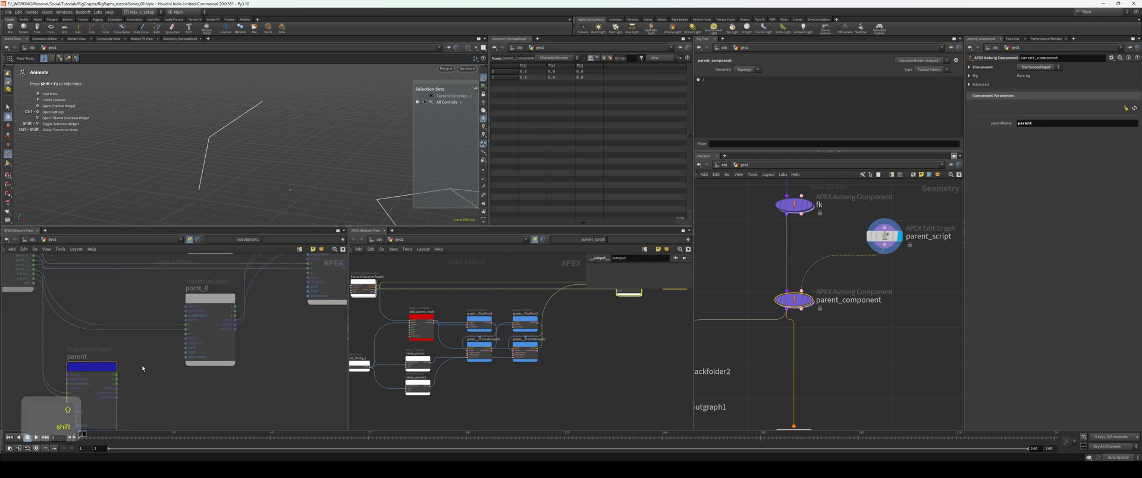
{"action": "middle_click_drag", "start_coordinate": [140, 367], "coordinate": [171, 352]}
{"action": "scroll", "coordinate": [172, 360], "scroll_direction": "up", "scroll_amount": 1}
{"action": "scroll", "coordinate": [173, 360], "scroll_direction": "up", "scroll_amount": 2}
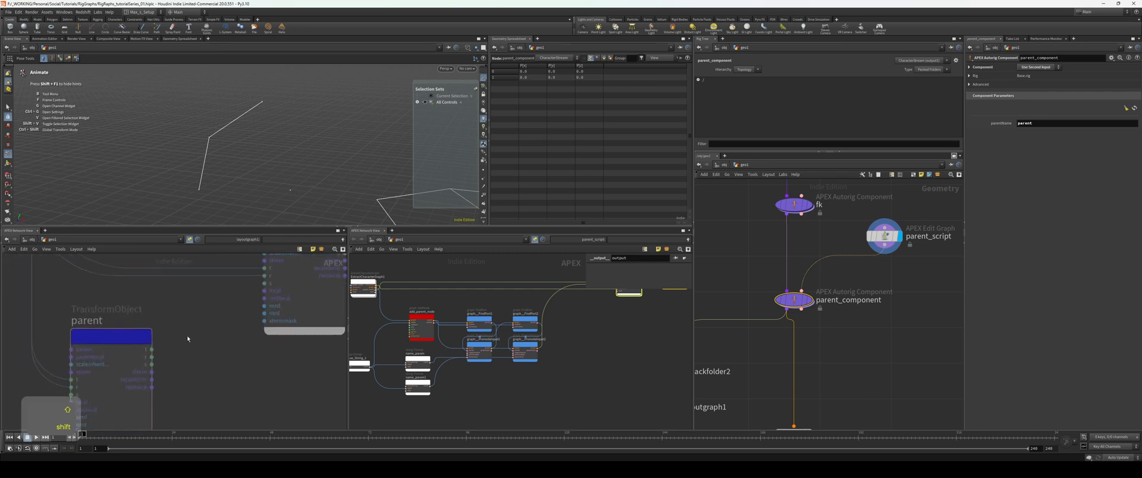
{"action": "left_click", "coordinate": [152, 372]}
{"action": "middle_click_drag", "start_coordinate": [208, 337], "coordinate": [173, 370]}
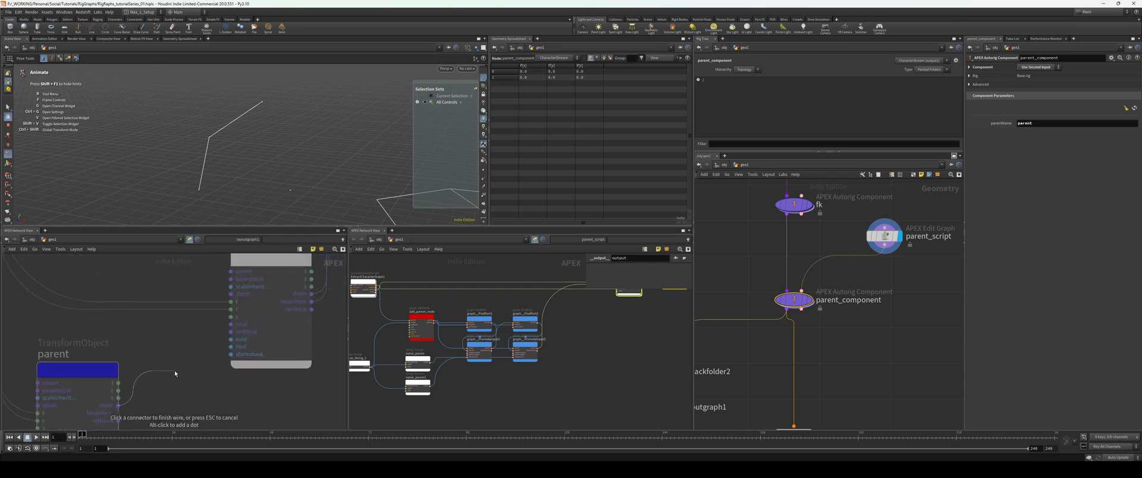
{"action": "left_click", "coordinate": [231, 274]}
Examine the inputs of point_0 and its placement relative to the parent node in the rig graph.
{"action": "scroll", "coordinate": [201, 351], "scroll_direction": "down", "scroll_amount": 2}
{"action": "middle_click_drag", "start_coordinate": [183, 281], "coordinate": [137, 301]}
{"action": "scroll", "coordinate": [138, 301], "scroll_direction": "up", "scroll_amount": 2}
{"action": "left_click", "coordinate": [239, 320]}
{"action": "middle_click_drag", "start_coordinate": [223, 291], "coordinate": [164, 294]}
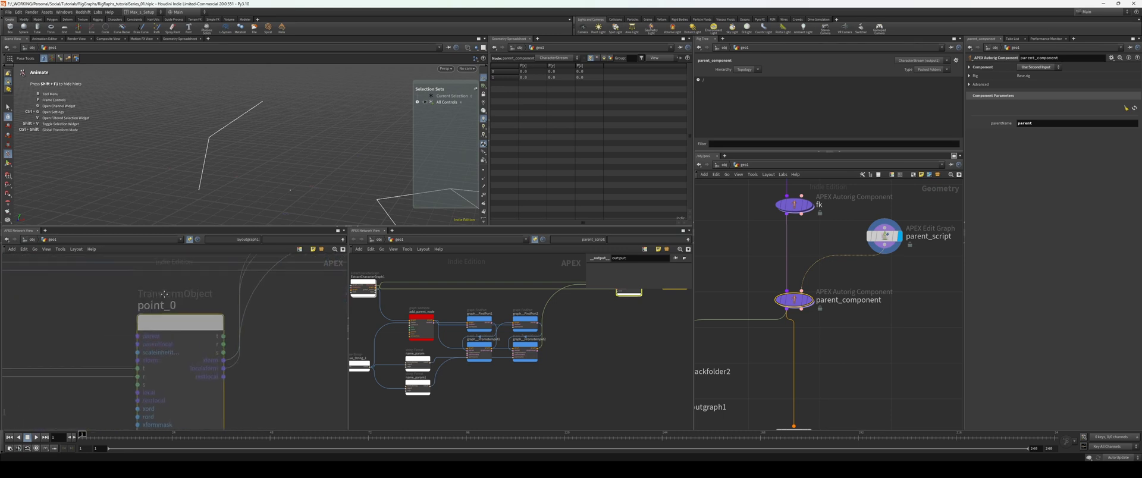
{"action": "scroll", "coordinate": [165, 294], "scroll_direction": "down", "scroll_amount": 1}
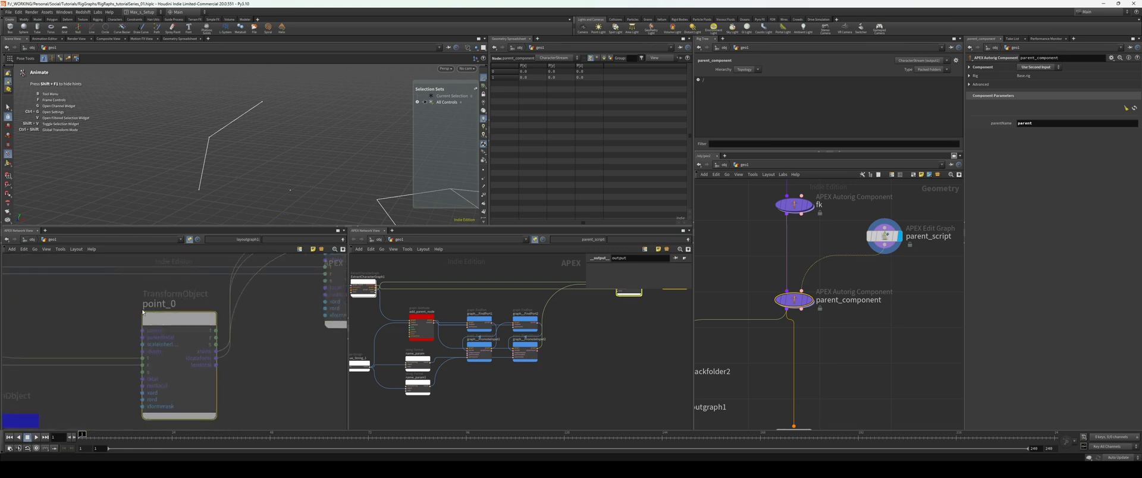
{"action": "scroll", "coordinate": [143, 312], "scroll_direction": "down", "scroll_amount": 2}
{"action": "middle_click_drag", "start_coordinate": [99, 315], "coordinate": [179, 314]}
{"action": "left_click_drag", "start_coordinate": [131, 385], "coordinate": [167, 384]}
Move the parms node aside in parent_script and add a graph::FindNode node near Value_String_1.
{"action": "middle_click_drag", "start_coordinate": [363, 400], "coordinate": [473, 383]}
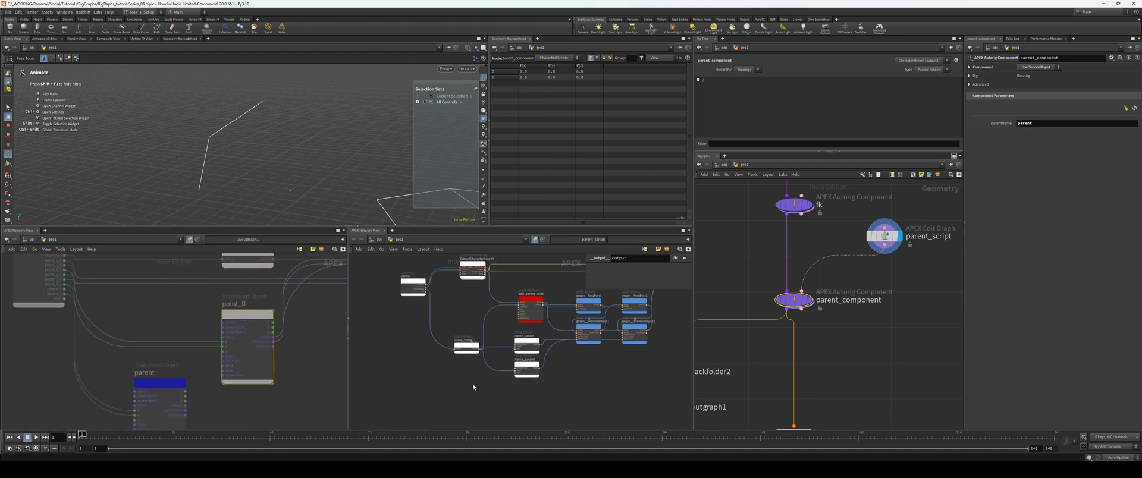
{"action": "left_click_drag", "start_coordinate": [413, 288], "coordinate": [399, 294]}
{"action": "scroll", "coordinate": [443, 312], "scroll_direction": "down", "scroll_amount": 2}
{"action": "scroll", "coordinate": [459, 312], "scroll_direction": "up", "scroll_amount": 4}
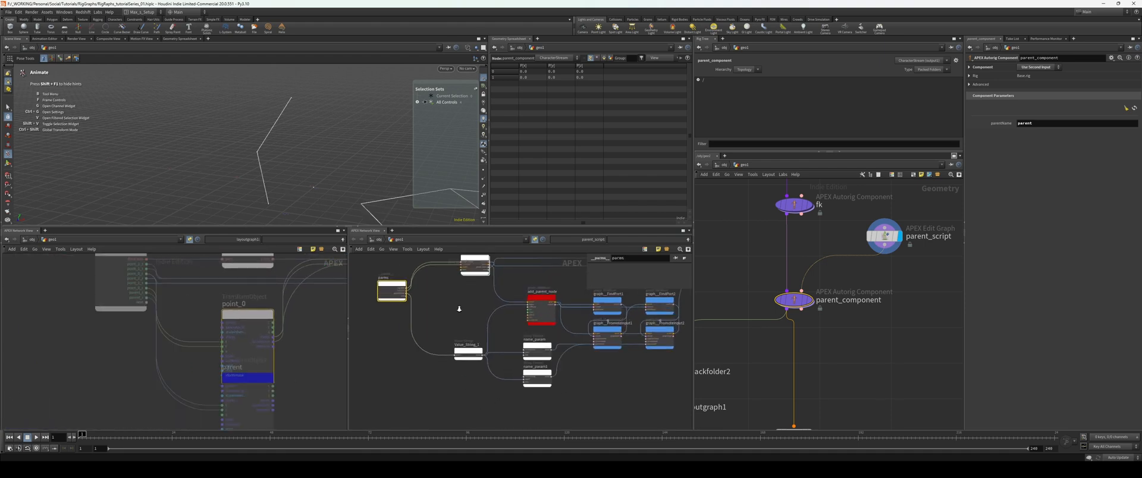
{"action": "middle_click_drag", "start_coordinate": [461, 311], "coordinate": [442, 315]}
{"action": "middle_click_drag", "start_coordinate": [372, 324], "coordinate": [384, 348]}
{"action": "scroll", "coordinate": [416, 348], "scroll_direction": "up", "scroll_amount": 3}
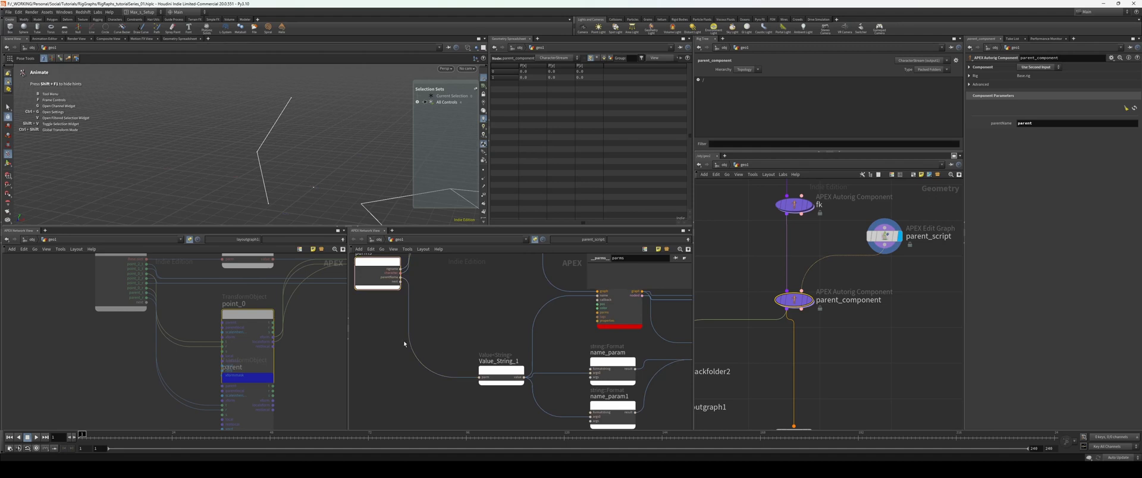
{"action": "scroll", "coordinate": [392, 341], "scroll_direction": "down", "scroll_amount": 1}
{"action": "key", "text": "Tab"}
{"action": "type", "text": "fin"}
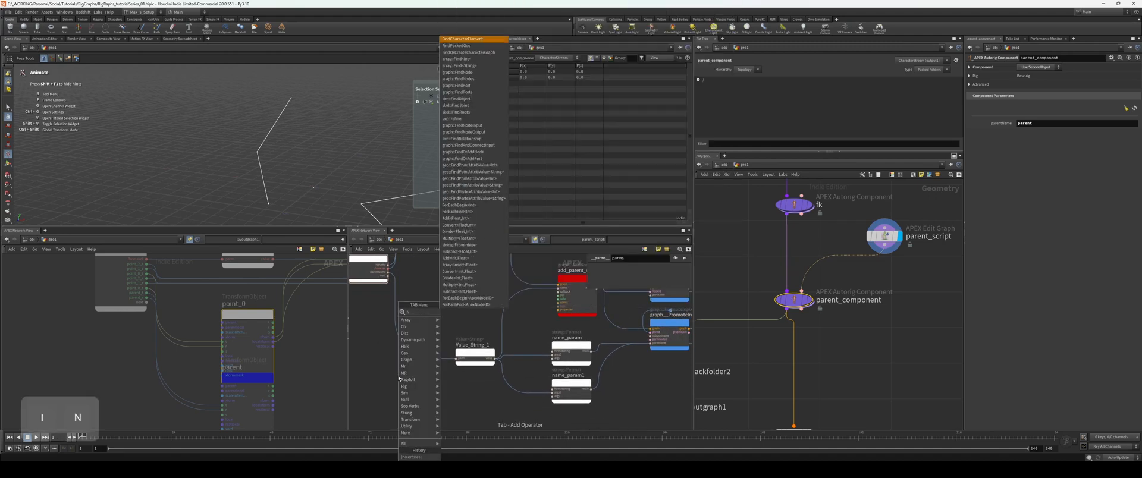
{"action": "type", "text": "dnode"}
{"action": "key", "text": "Return"}
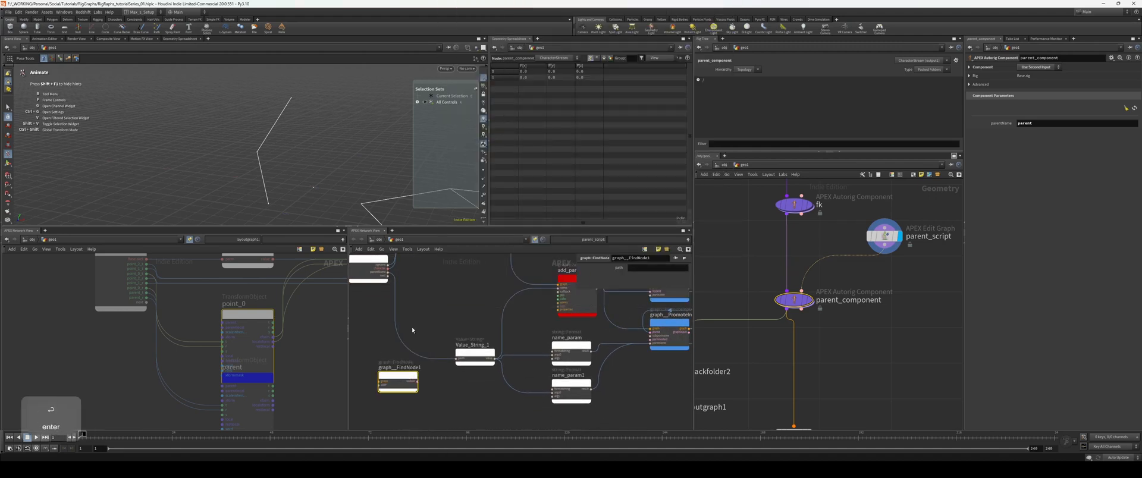
{"action": "key", "text": "f"}
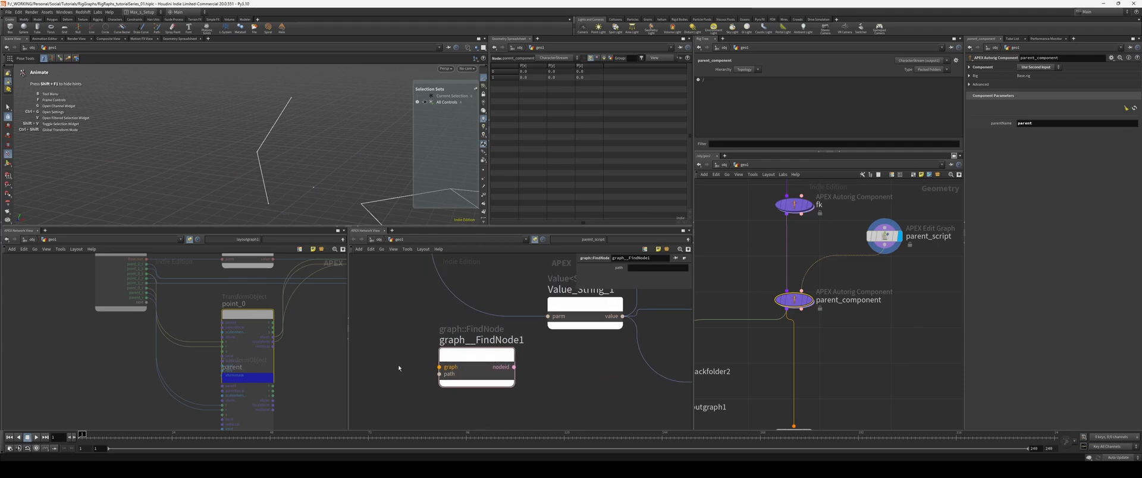
{"action": "left_click_drag", "start_coordinate": [472, 365], "coordinate": [476, 365]}
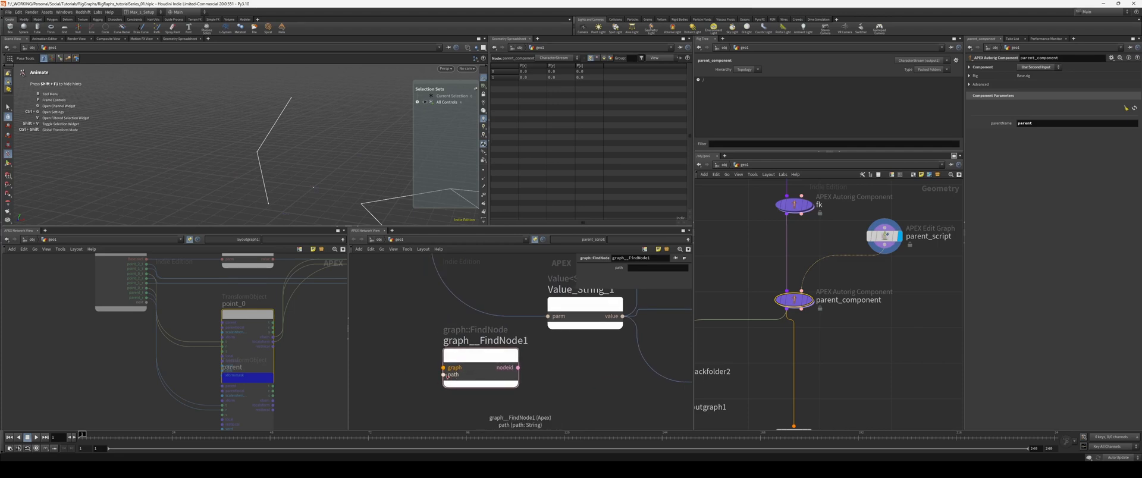
Add a Value<String> node fed by a new parms output named childname and place it beside graph__FindNode1.
{"action": "scroll", "coordinate": [446, 375], "scroll_direction": "down", "scroll_amount": 3}
{"action": "scroll", "coordinate": [448, 284], "scroll_direction": "up", "scroll_amount": 2}
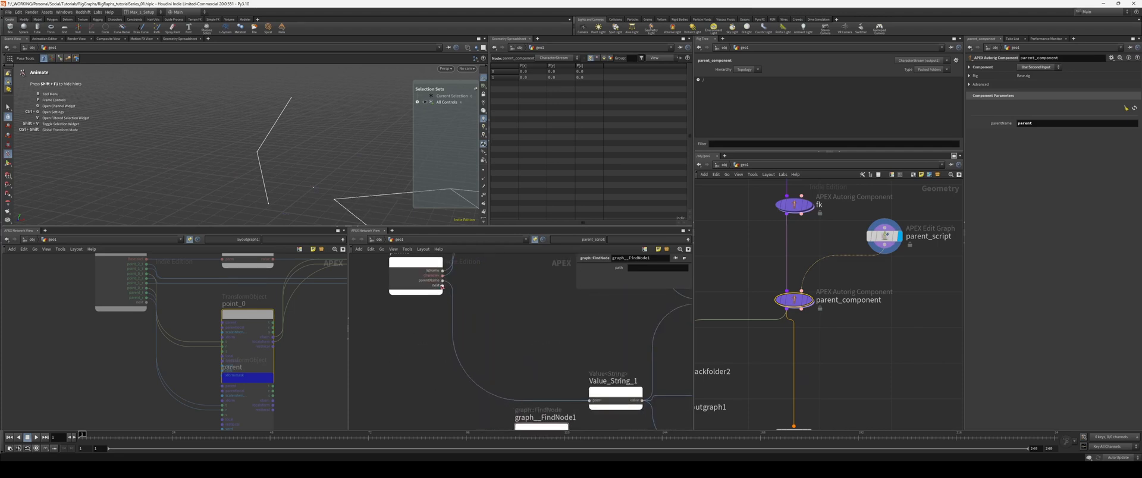
{"action": "key", "text": "Tab"}
{"action": "type", "text": "vstring"}
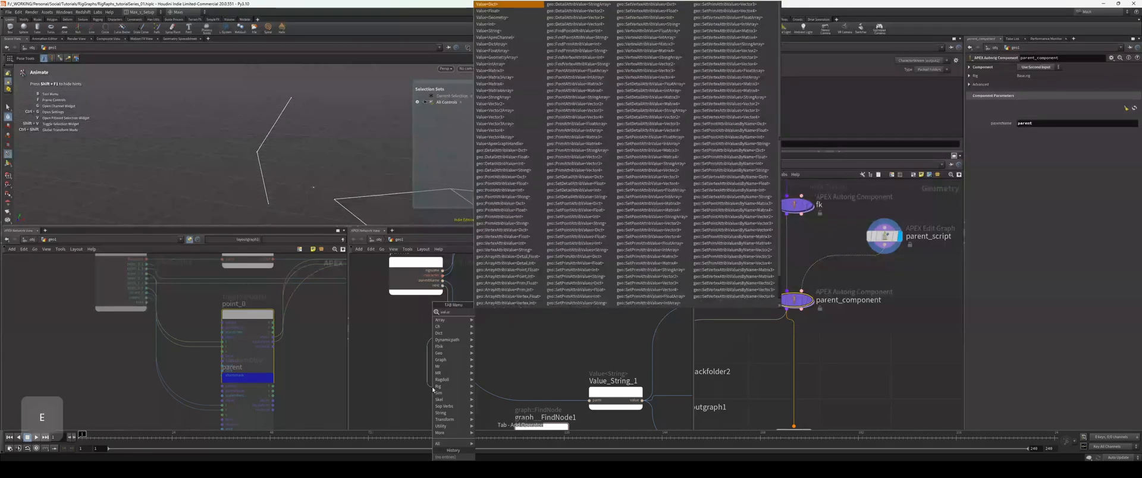
{"action": "key", "text": "Return"}
{"action": "double_click", "coordinate": [433, 287]}
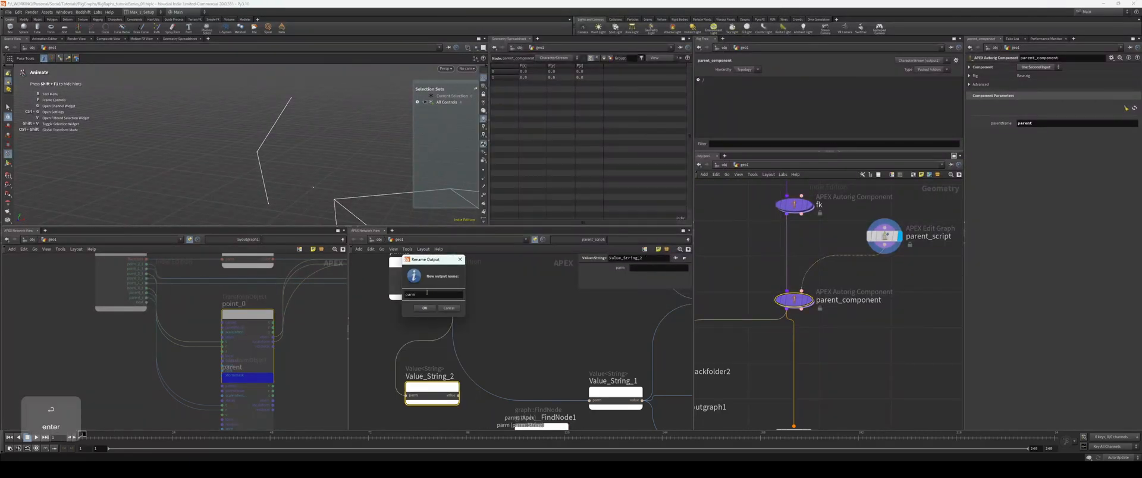
{"action": "type", "text": "childname"}
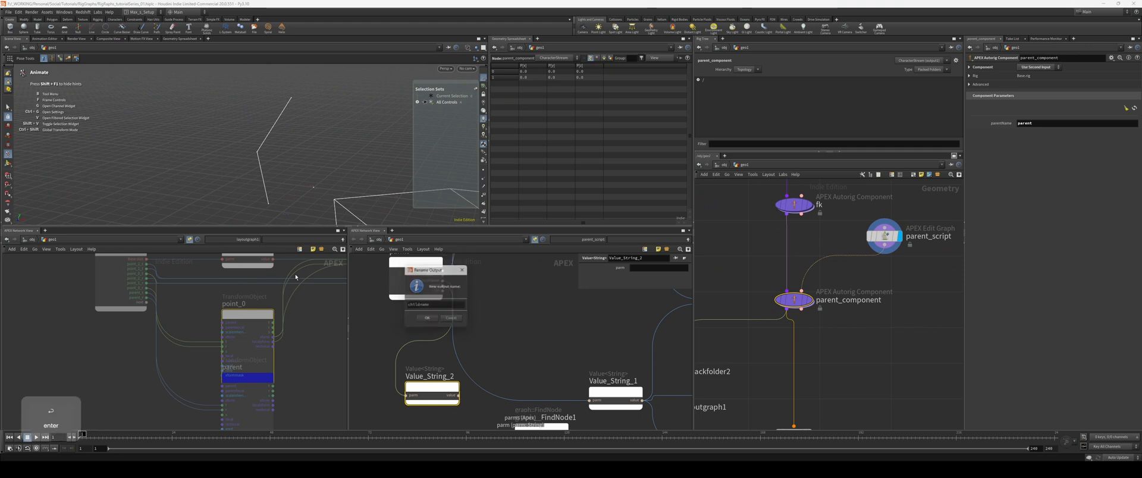
{"action": "key", "text": "Return"}
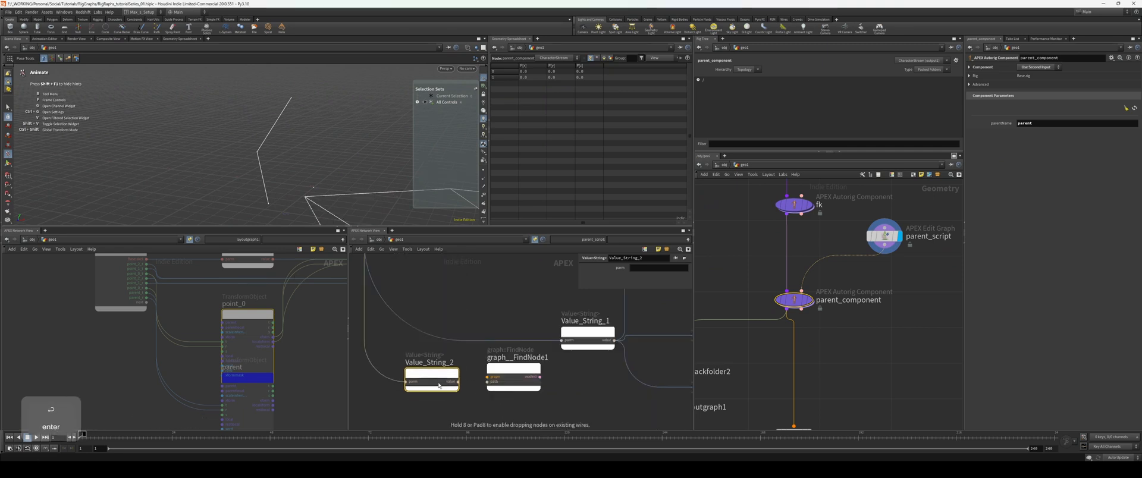
{"action": "left_click_drag", "start_coordinate": [431, 382], "coordinate": [431, 388]}
Rename the Value_String_1 node to parent and the Value_String_2 node to child.
{"action": "double_click", "coordinate": [517, 293]}
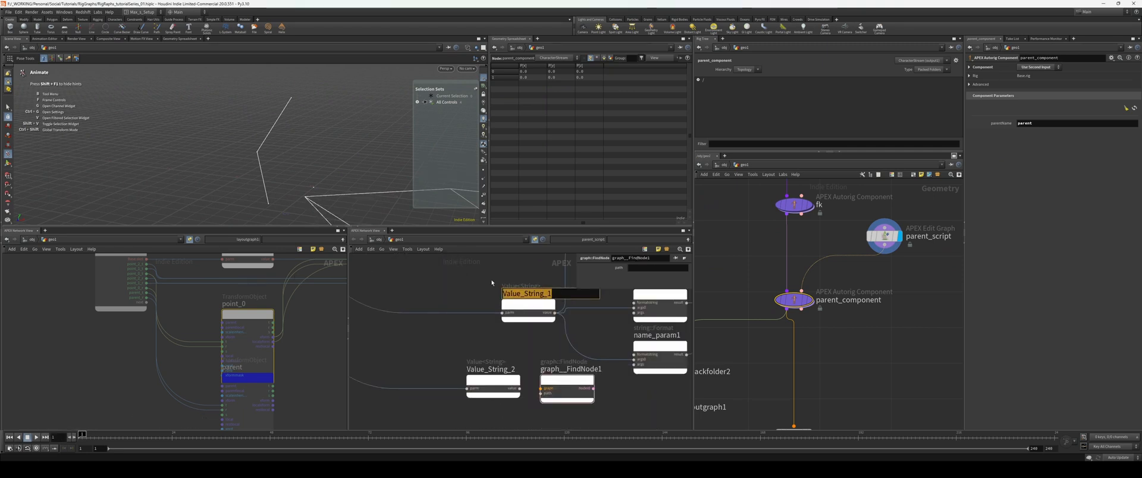
{"action": "type", "text": "praent"}
{"action": "key", "text": "Return"}
{"action": "double_click", "coordinate": [491, 369]}
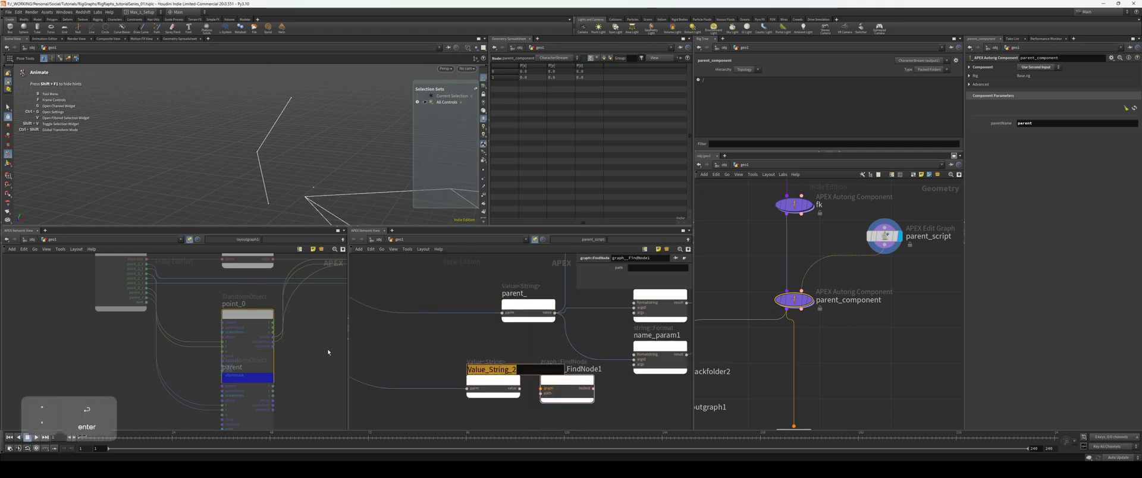
{"action": "type", "text": "child"}
{"action": "key", "text": "Return"}
{"action": "double_click", "coordinate": [524, 293]}
{"action": "left_click", "coordinate": [538, 292]}
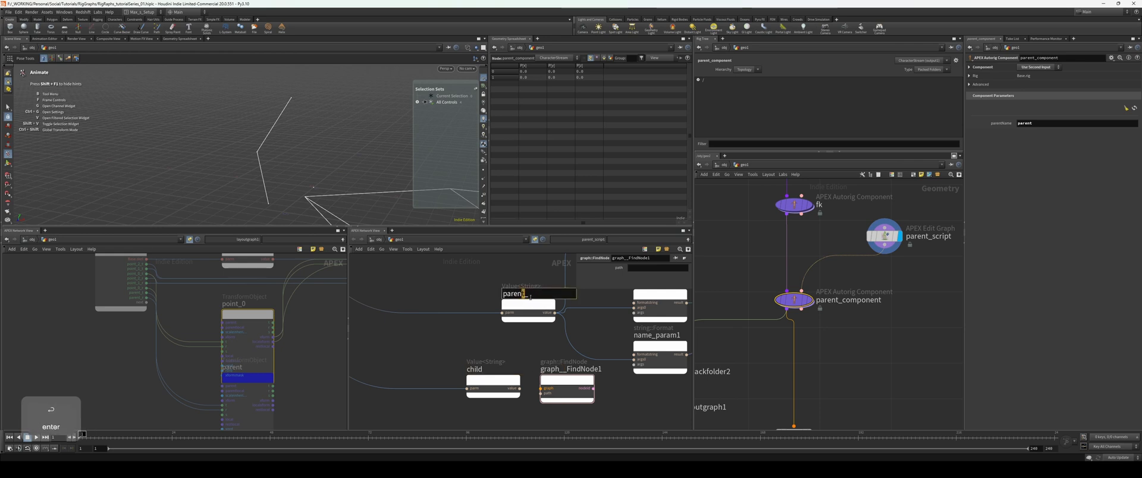
{"action": "key", "text": "BackSpace"}
{"action": "key", "text": "Return"}
Wire child's value output into the path input of graph__FindNode1 and place both nodes beneath name_param1.
{"action": "middle_click_drag", "start_coordinate": [562, 384], "coordinate": [517, 365]}
{"action": "left_click_drag", "start_coordinate": [517, 365], "coordinate": [475, 370]}
{"action": "left_click_drag", "start_coordinate": [451, 361], "coordinate": [474, 373]}
{"action": "left_click_drag", "start_coordinate": [570, 406], "coordinate": [501, 384]}
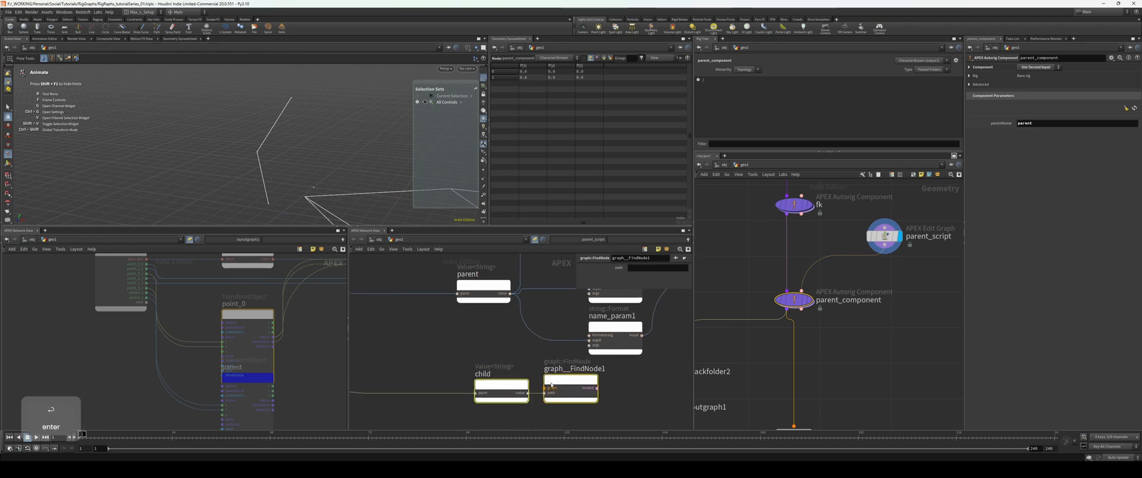
Wire the graph output of ExtractCharacterGraph1 into the graph input of graph__FindNode1 and adjust that node's placement beside child.
{"action": "scroll", "coordinate": [497, 344], "scroll_direction": "down", "scroll_amount": 3}
{"action": "middle_click_drag", "start_coordinate": [472, 344], "coordinate": [444, 413]}
{"action": "middle_click_drag", "start_coordinate": [457, 302], "coordinate": [450, 324]}
{"action": "scroll", "coordinate": [452, 321], "scroll_direction": "up", "scroll_amount": 3}
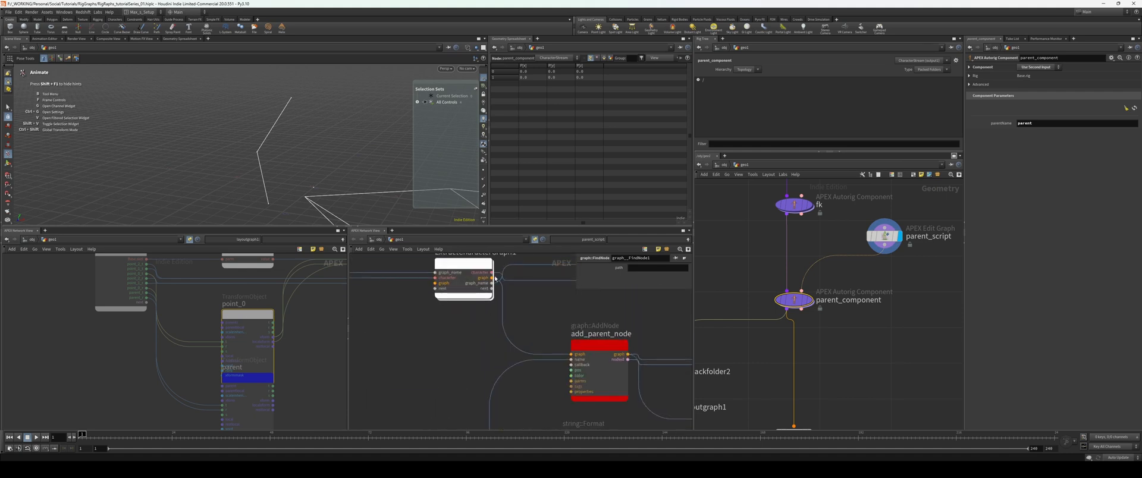
{"action": "key", "text": "Escape"}
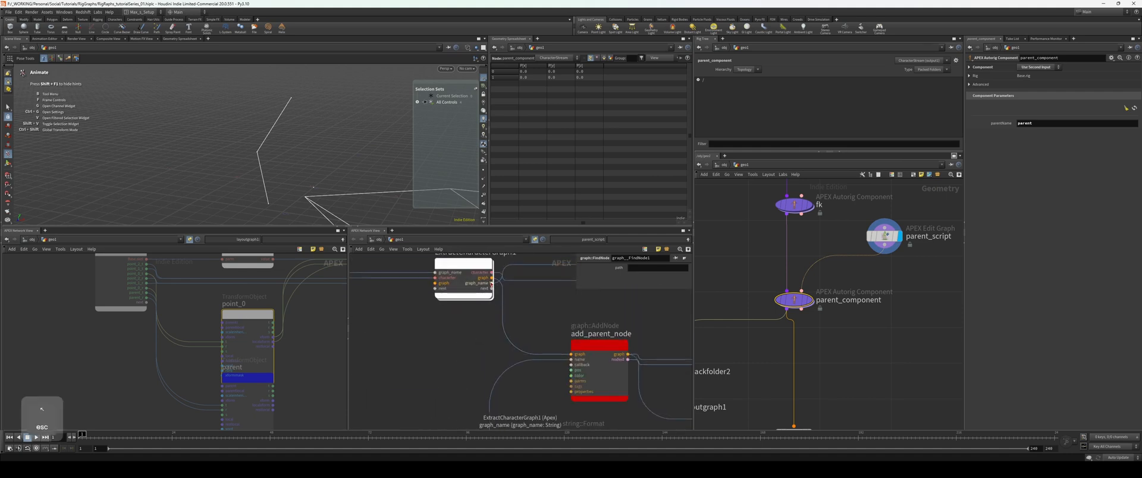
{"action": "middle_click_drag", "start_coordinate": [462, 334], "coordinate": [455, 345]}
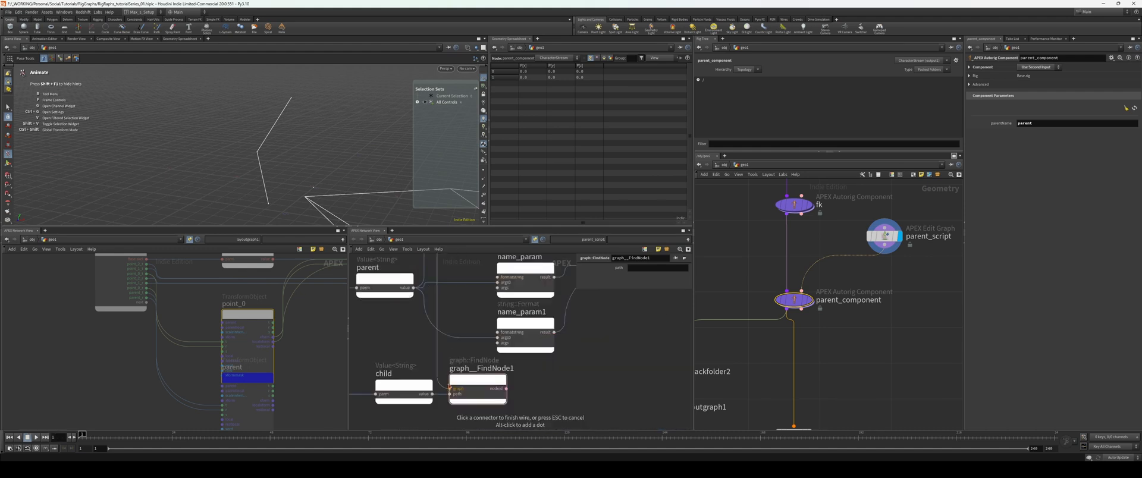
{"action": "left_click_drag", "start_coordinate": [503, 367], "coordinate": [522, 380]}
{"action": "key", "text": "r"}
{"action": "scroll", "coordinate": [562, 364], "scroll_direction": "down", "scroll_amount": 2}
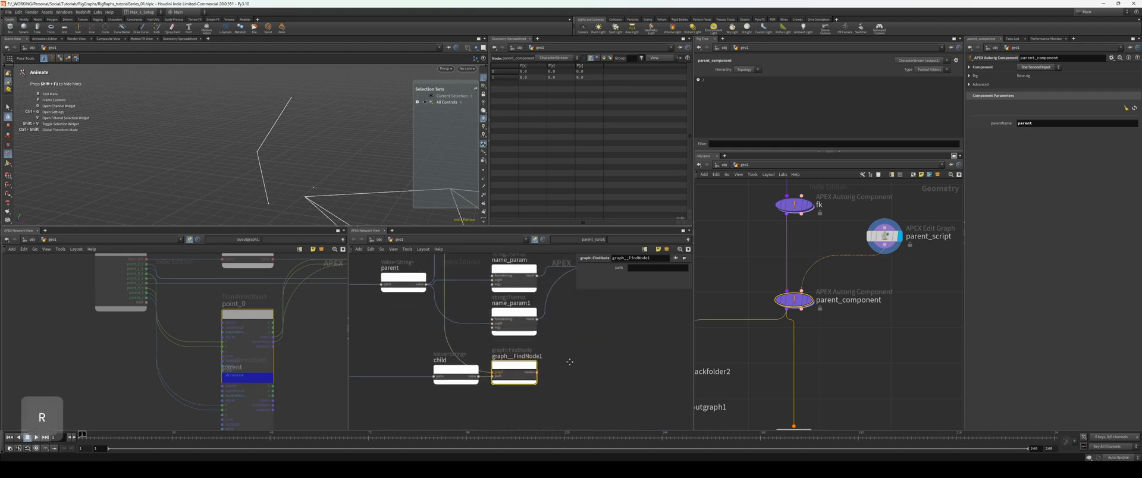
Add a null node beside graph__FindNode1 in the parent_script graph.
{"action": "left_click", "coordinate": [568, 362]}
{"action": "scroll", "coordinate": [565, 361], "scroll_direction": "up", "scroll_amount": 3}
{"action": "middle_click_drag", "start_coordinate": [578, 363], "coordinate": [526, 355]}
{"action": "scroll", "coordinate": [562, 350], "scroll_direction": "down", "scroll_amount": 3}
{"action": "key", "text": "Tab"}
{"action": "type", "text": "\\"}
{"action": "key", "text": "Return"}
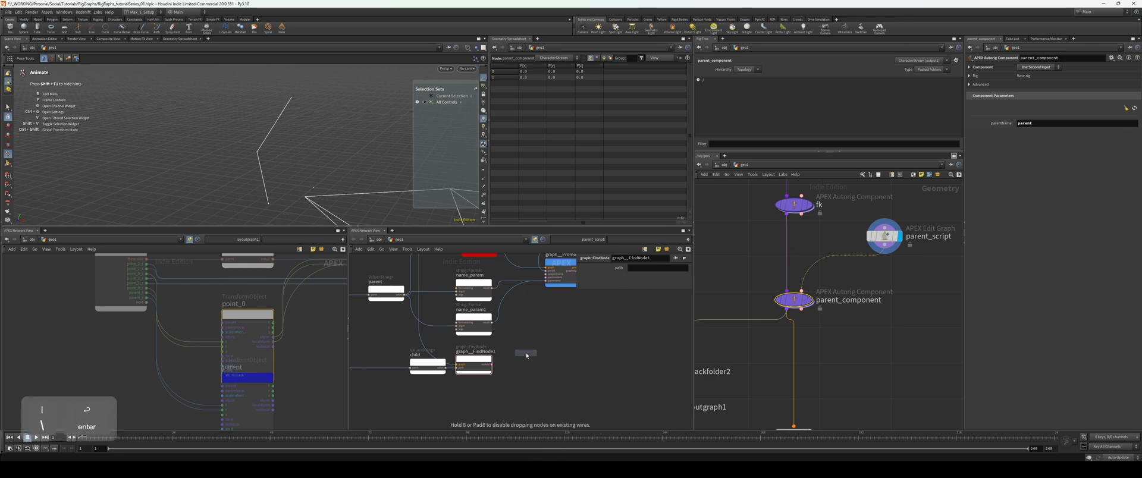
{"action": "left_click", "coordinate": [526, 356]}
Hide the node parameter dialog in the parent_script graph and adjust the null node's placement next to graph__FindNode1.
{"action": "scroll", "coordinate": [573, 355], "scroll_direction": "up", "scroll_amount": 2}
{"action": "key", "text": "p"}
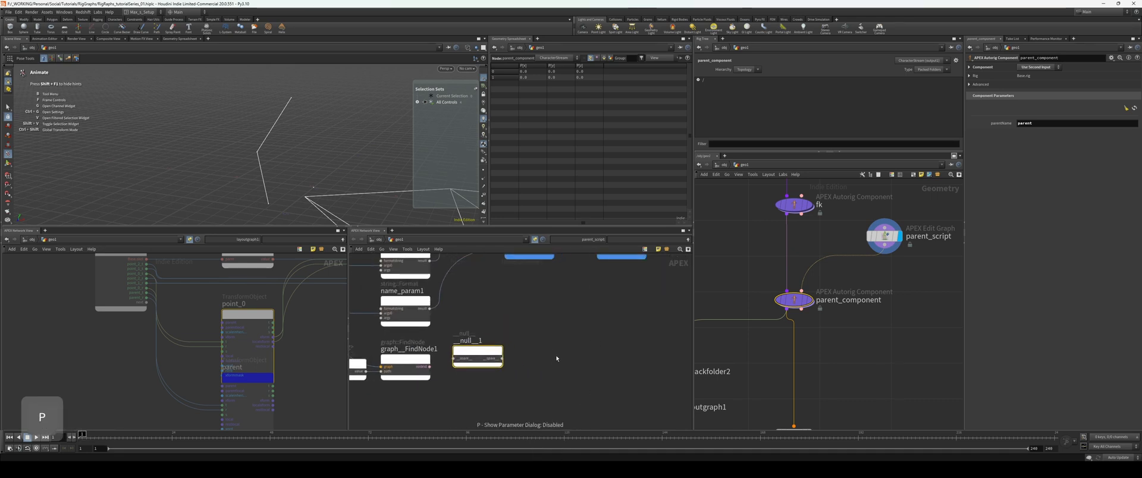
{"action": "scroll", "coordinate": [558, 359], "scroll_direction": "down", "scroll_amount": 2}
{"action": "middle_click_drag", "start_coordinate": [582, 355], "coordinate": [583, 315]}
{"action": "scroll", "coordinate": [544, 390], "scroll_direction": "down", "scroll_amount": 3}
{"action": "scroll", "coordinate": [583, 316], "scroll_direction": "up", "scroll_amount": 5}
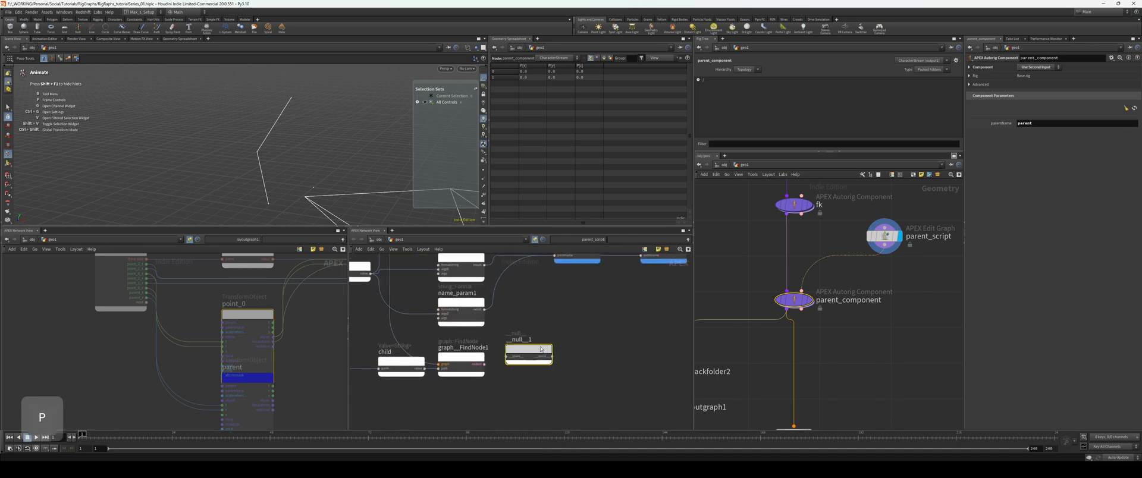
{"action": "left_click_drag", "start_coordinate": [541, 347], "coordinate": [551, 355]}
{"action": "middle_click_drag", "start_coordinate": [545, 329], "coordinate": [558, 318]}
{"action": "scroll", "coordinate": [560, 321], "scroll_direction": "up", "scroll_amount": 2}
{"action": "middle_click_drag", "start_coordinate": [550, 354], "coordinate": [504, 334]}
Wire graph__FindNode1's nodeid output into the null node and name the new input nodeid.
{"action": "left_click", "coordinate": [479, 346]}
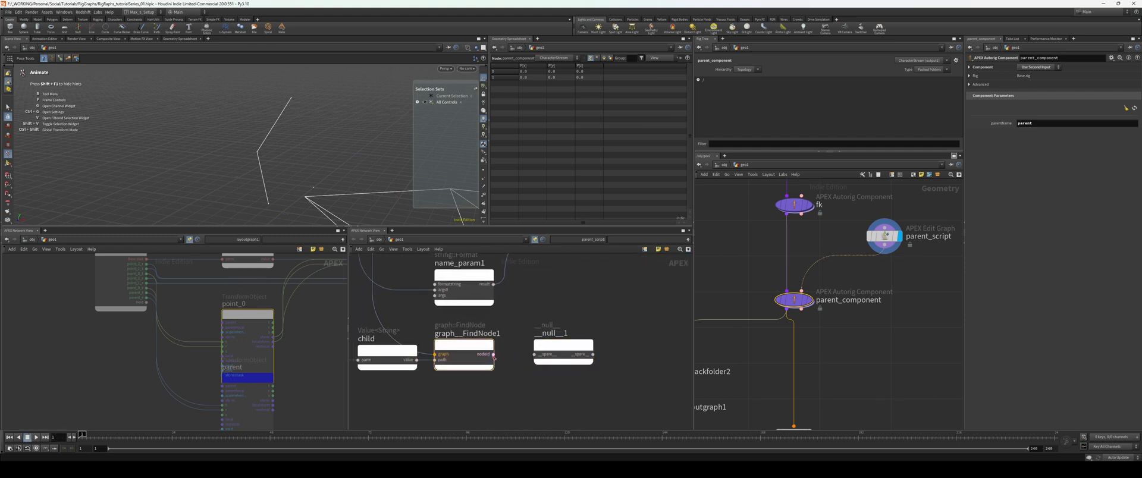
{"action": "left_click_drag", "start_coordinate": [493, 355], "coordinate": [534, 355]}
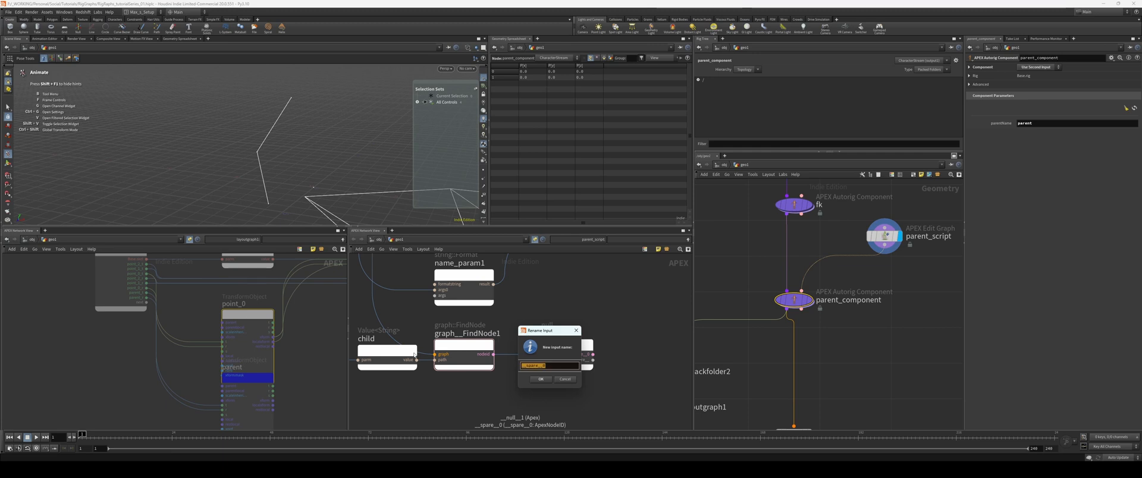
{"action": "type", "text": "nodeid"}
{"action": "key", "text": "Return"}
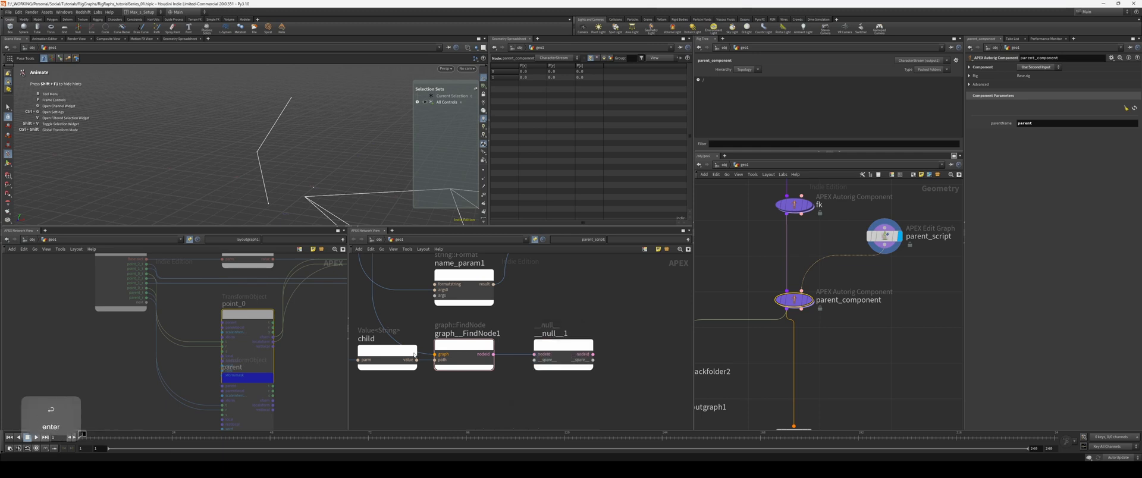
Rename the null node to child_node and color it blue.
{"action": "double_click", "coordinate": [551, 333]}
{"action": "type", "text": "child_node"}
{"action": "key", "text": "Return"}
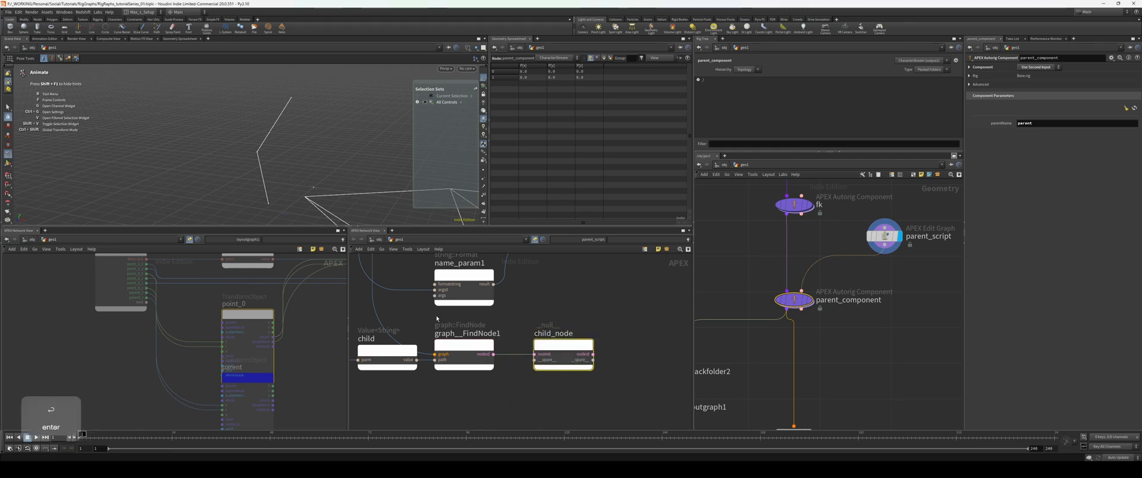
{"action": "key", "text": "c"}
{"action": "left_click", "coordinate": [656, 410]}
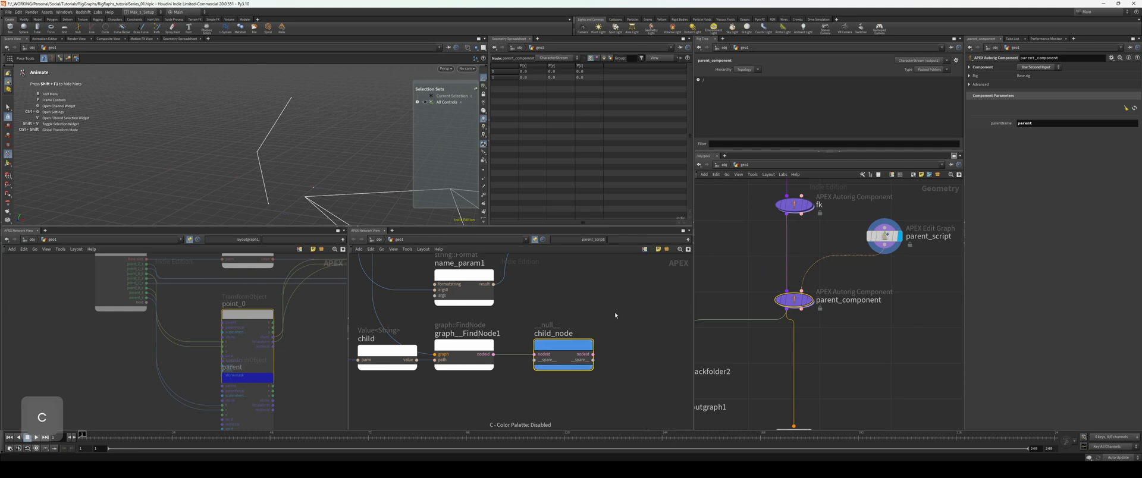
Duplicate child_node above graph__FindPort1 and wire add_parent_node's nodeid output into the copy.
{"action": "scroll", "coordinate": [564, 355], "scroll_direction": "down", "scroll_amount": 2}
{"action": "scroll", "coordinate": [596, 345], "scroll_direction": "down", "scroll_amount": 4}
{"action": "middle_click_drag", "start_coordinate": [596, 345], "coordinate": [571, 377]}
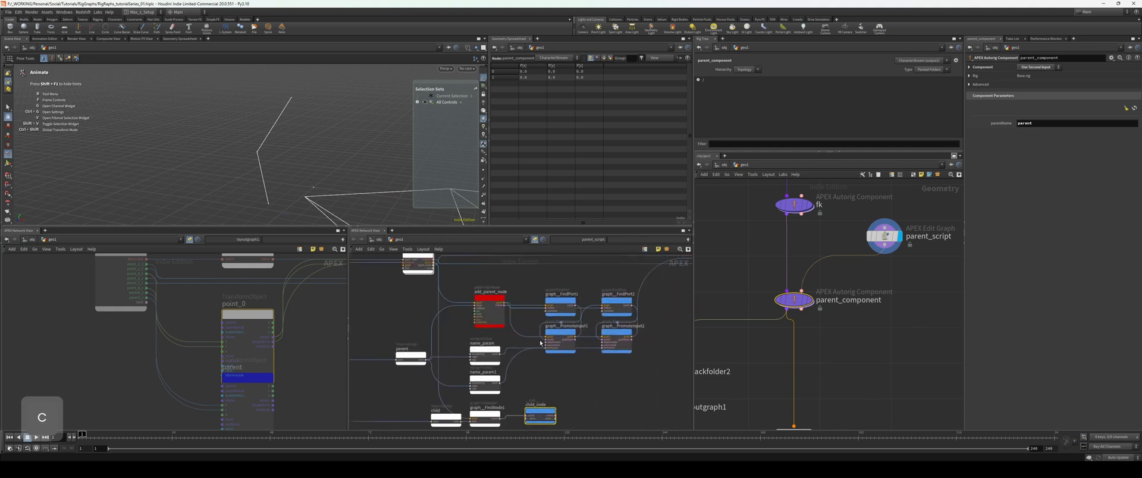
{"action": "scroll", "coordinate": [515, 336], "scroll_direction": "up", "scroll_amount": 2}
{"action": "mouse_move", "coordinate": [540, 271]}
{"action": "middle_mouse_down"}
{"action": "mouse_move", "coordinate": [515, 278]}
{"action": "mouse_move", "coordinate": [524, 284]}
{"action": "mouse_move", "coordinate": [534, 256]}
{"action": "middle_mouse_up"}
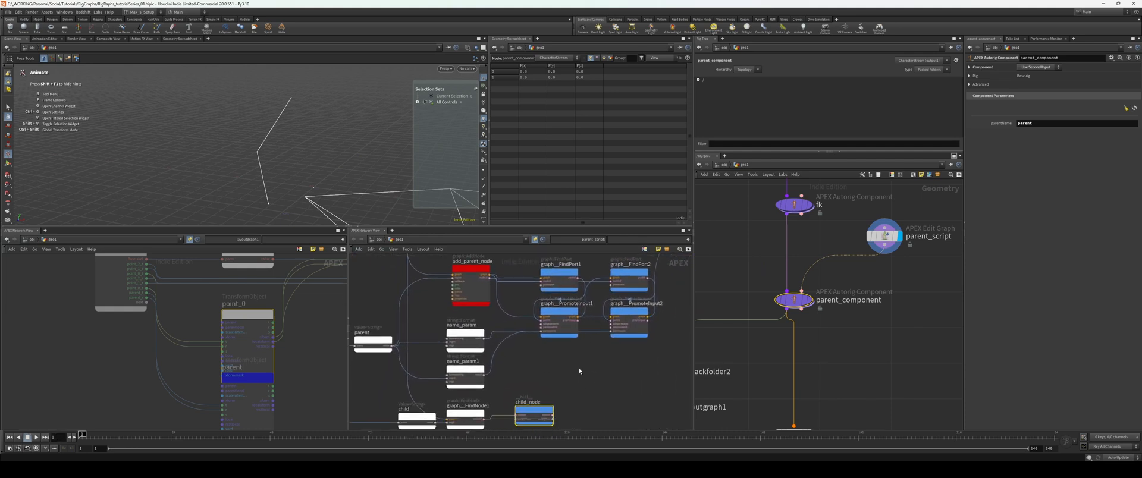
{"action": "left_click_drag", "start_coordinate": [535, 412], "coordinate": [546, 299], "text": "alt"}
{"action": "scroll", "coordinate": [546, 298], "scroll_direction": "up", "scroll_amount": 2}
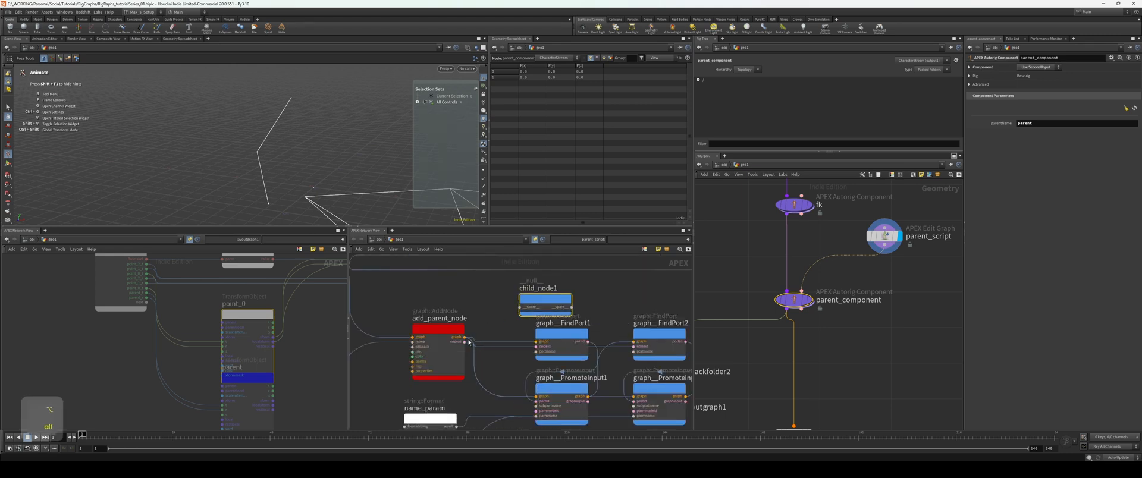
{"action": "left_click_drag", "start_coordinate": [465, 341], "coordinate": [520, 307]}
Rename the duplicated null node to parent_node.
{"action": "left_click", "coordinate": [538, 289]}
{"action": "type", "text": "parent"}
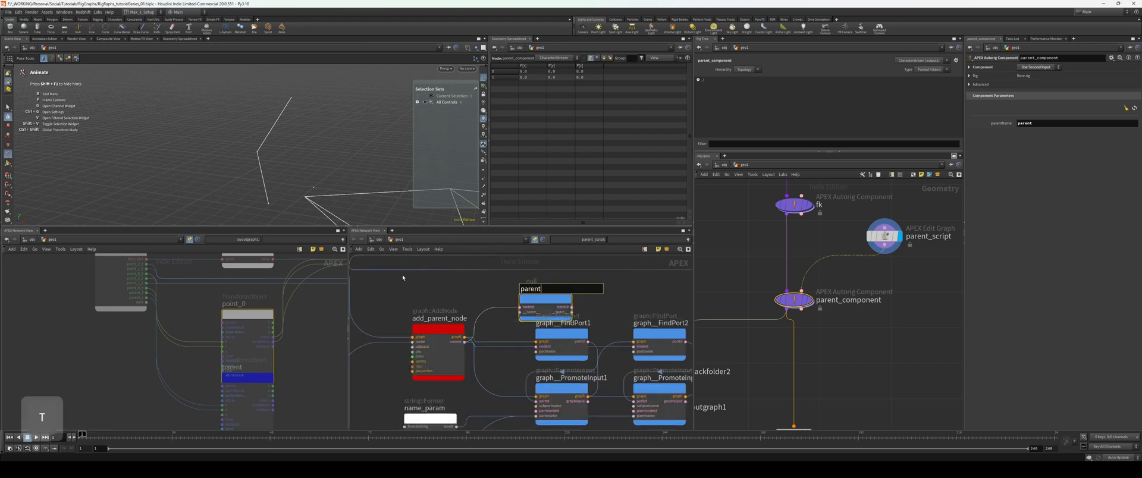
{"action": "type", "text": "_node"}
{"action": "key", "text": "Return"}
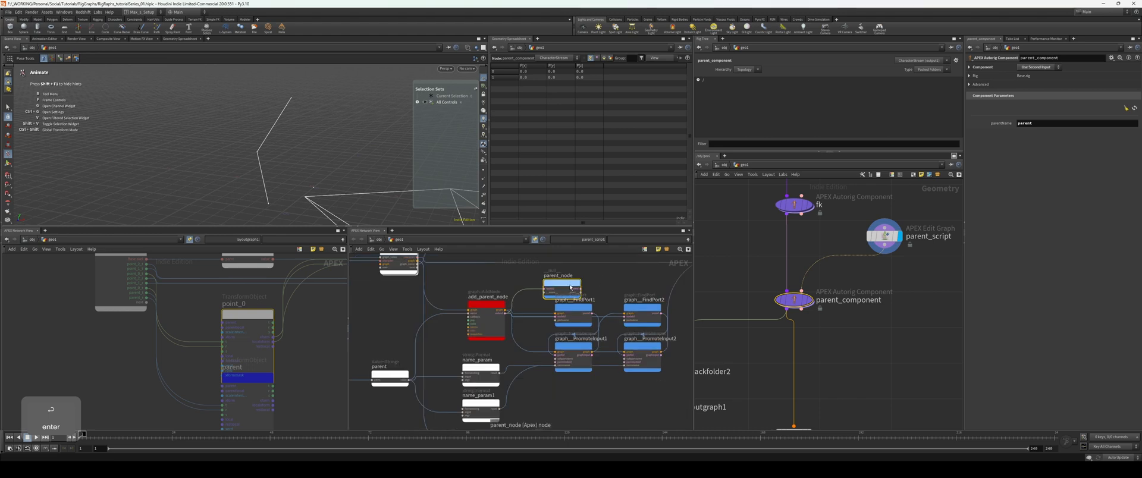
Move parent_node directly above child_node and align the two nulls vertically.
{"action": "middle_click_drag", "start_coordinate": [664, 398], "coordinate": [627, 357]}
{"action": "left_click_drag", "start_coordinate": [627, 357], "coordinate": [516, 411]}
{"action": "key", "text": "a"}
{"action": "left_click_drag", "start_coordinate": [553, 355], "coordinate": [613, 356]}
{"action": "middle_click_drag", "start_coordinate": [680, 351], "coordinate": [626, 347]}
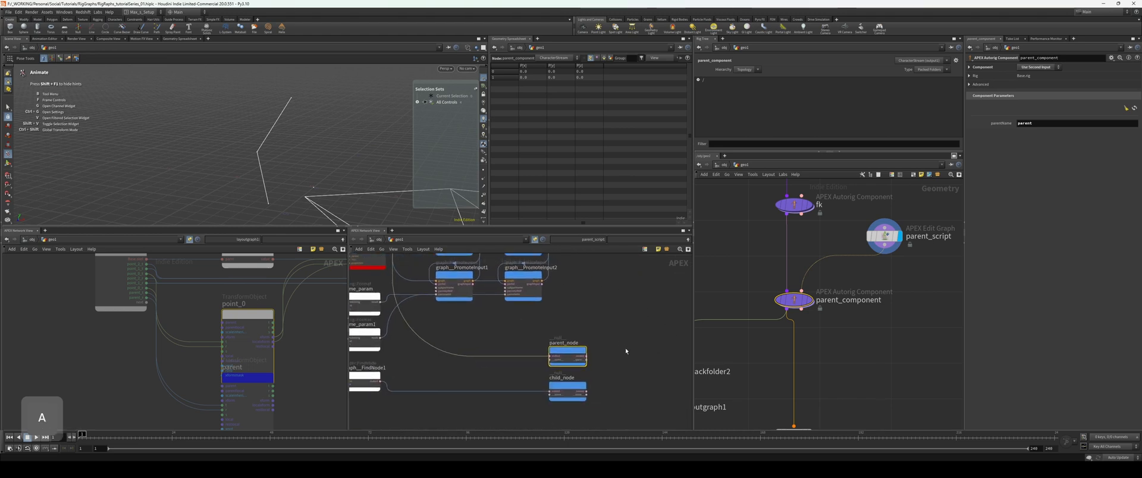
{"action": "left_click_drag", "start_coordinate": [628, 328], "coordinate": [569, 392]}
{"action": "left_click_drag", "start_coordinate": [575, 357], "coordinate": [551, 357]}
Move parent_node and child_node together so they sit beneath graph__PromoteInput2.
{"action": "scroll", "coordinate": [530, 334], "scroll_direction": "down", "scroll_amount": 2}
{"action": "scroll", "coordinate": [513, 317], "scroll_direction": "up", "scroll_amount": 3}
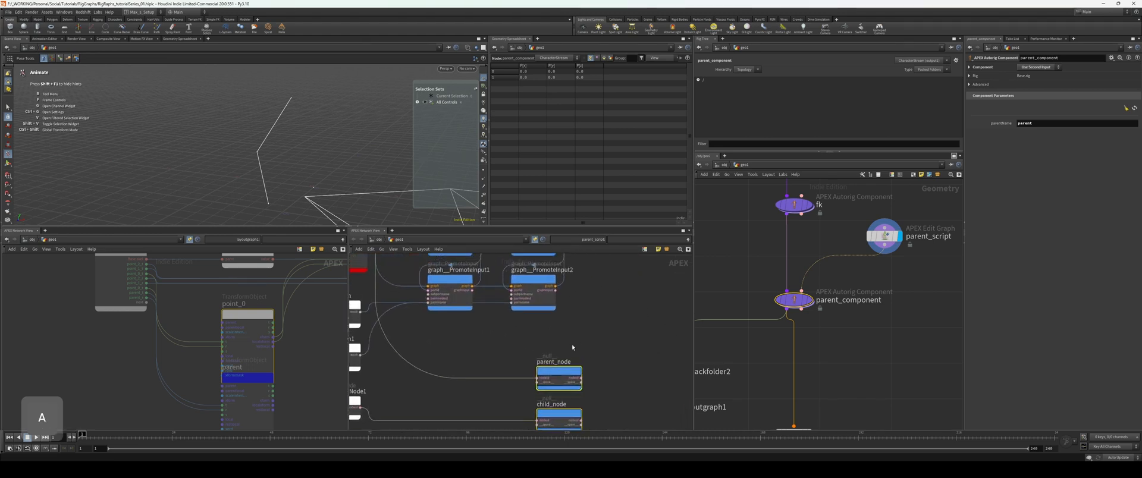
{"action": "middle_click_drag", "start_coordinate": [617, 351], "coordinate": [581, 338]}
{"action": "left_click_drag", "start_coordinate": [580, 338], "coordinate": [493, 425]}
{"action": "left_click_drag", "start_coordinate": [516, 401], "coordinate": [471, 390]}
{"action": "left_click", "coordinate": [546, 330]}
{"action": "mouse_move", "coordinate": [546, 329]}
{"action": "middle_mouse_down"}
{"action": "mouse_move", "coordinate": [540, 349]}
{"action": "mouse_move", "coordinate": [551, 333]}
{"action": "mouse_move", "coordinate": [530, 327]}
{"action": "middle_mouse_up"}
{"action": "scroll", "coordinate": [523, 358], "scroll_direction": "up", "scroll_amount": 3}
{"action": "middle_click_drag", "start_coordinate": [531, 387], "coordinate": [549, 392]}
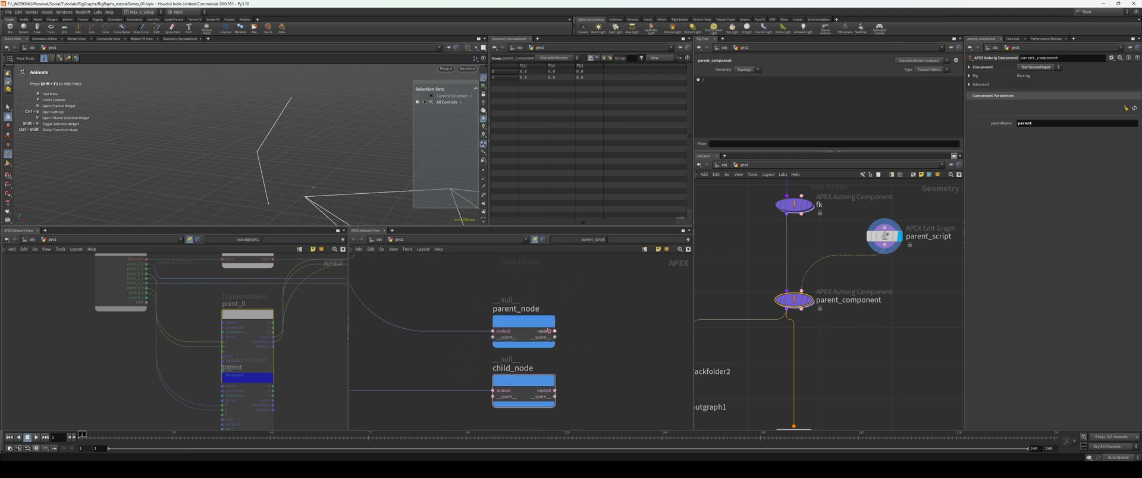
{"action": "middle_click_drag", "start_coordinate": [581, 328], "coordinate": [569, 348]}
{"action": "left_click_drag", "start_coordinate": [588, 345], "coordinate": [510, 404]}
{"action": "left_click_drag", "start_coordinate": [512, 343], "coordinate": [474, 341]}
Reload the component parameters of parent_component to add the childname parameter.
{"action": "middle_click_drag", "start_coordinate": [517, 335], "coordinate": [637, 333]}
{"action": "scroll", "coordinate": [532, 368], "scroll_direction": "down", "scroll_amount": 3}
{"action": "left_click", "coordinate": [587, 346]}
{"action": "middle_click_drag", "start_coordinate": [530, 389], "coordinate": [577, 374]}
{"action": "scroll", "coordinate": [529, 369], "scroll_direction": "up", "scroll_amount": 1}
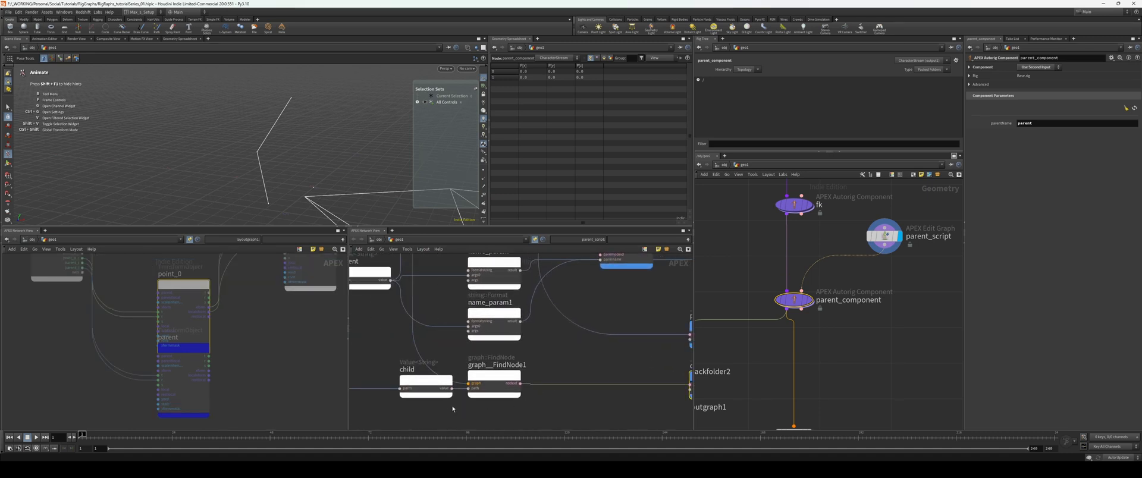
{"action": "middle_click_drag", "start_coordinate": [453, 409], "coordinate": [358, 416]}
{"action": "middle_click_drag", "start_coordinate": [530, 367], "coordinate": [743, 424]}
{"action": "middle_click_drag", "start_coordinate": [465, 385], "coordinate": [544, 383]}
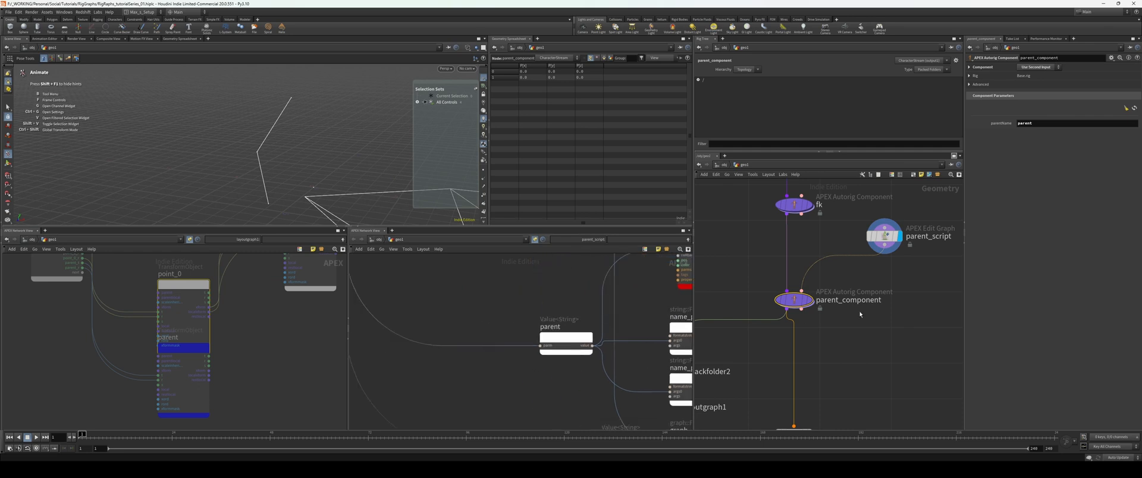
{"action": "middle_click_drag", "start_coordinate": [918, 294], "coordinate": [886, 290]}
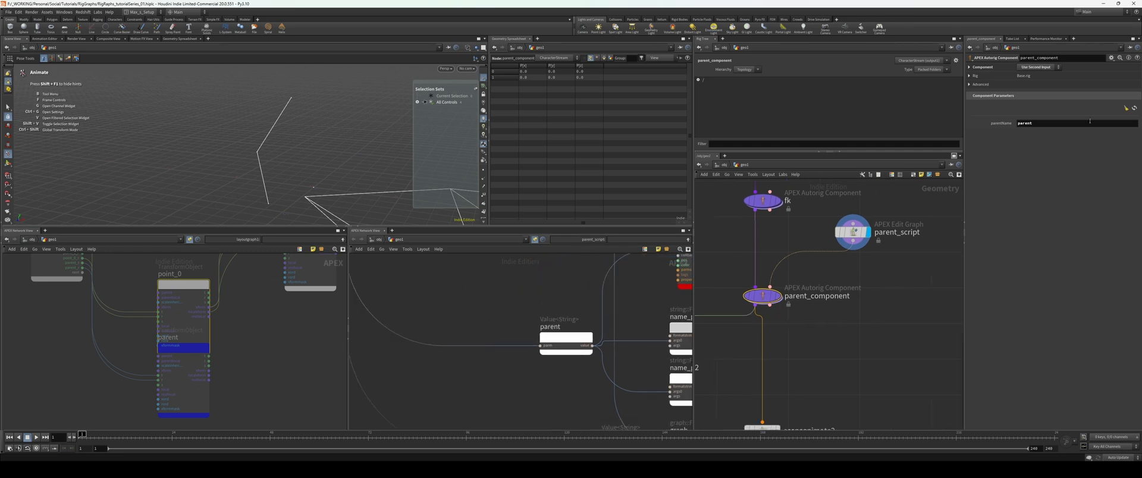
{"action": "left_click", "coordinate": [1134, 108]}
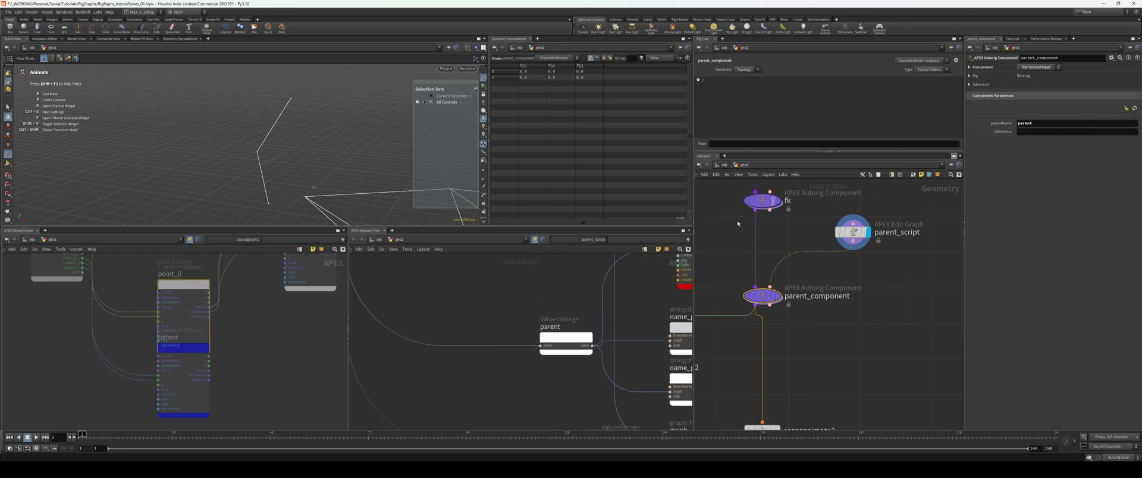
Set the childname parameter of parent_component to point_0, matching the node in the rig graph.
{"action": "middle_click_drag", "start_coordinate": [430, 286], "coordinate": [619, 351]}
{"action": "scroll", "coordinate": [481, 317], "scroll_direction": "up", "scroll_amount": 3}
{"action": "middle_click_drag", "start_coordinate": [483, 318], "coordinate": [419, 336]}
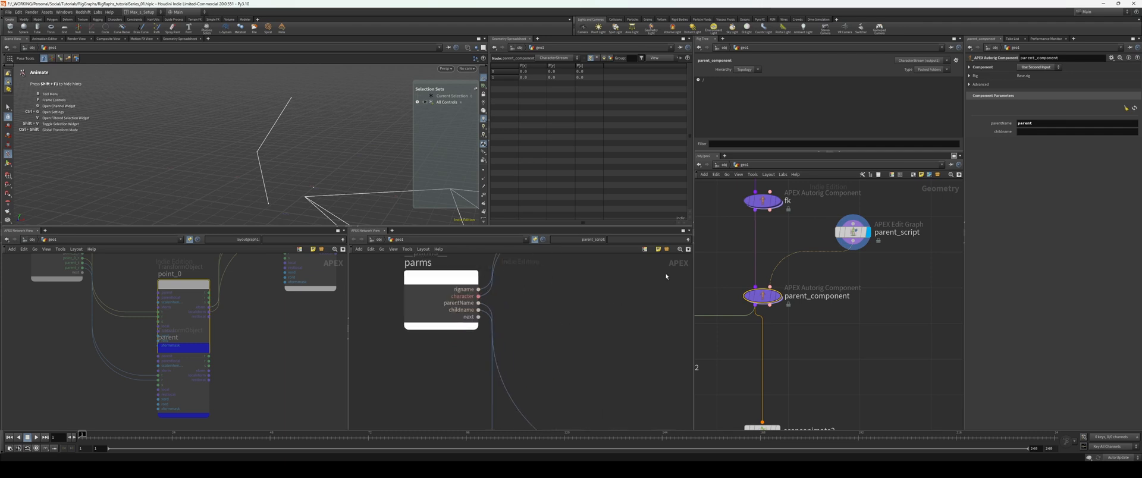
{"action": "middle_click_drag", "start_coordinate": [593, 330], "coordinate": [550, 325]}
{"action": "middle_click_drag", "start_coordinate": [266, 311], "coordinate": [269, 347]}
{"action": "scroll", "coordinate": [270, 348], "scroll_direction": "up", "scroll_amount": 2}
{"action": "scroll", "coordinate": [143, 307], "scroll_direction": "up", "scroll_amount": 1}
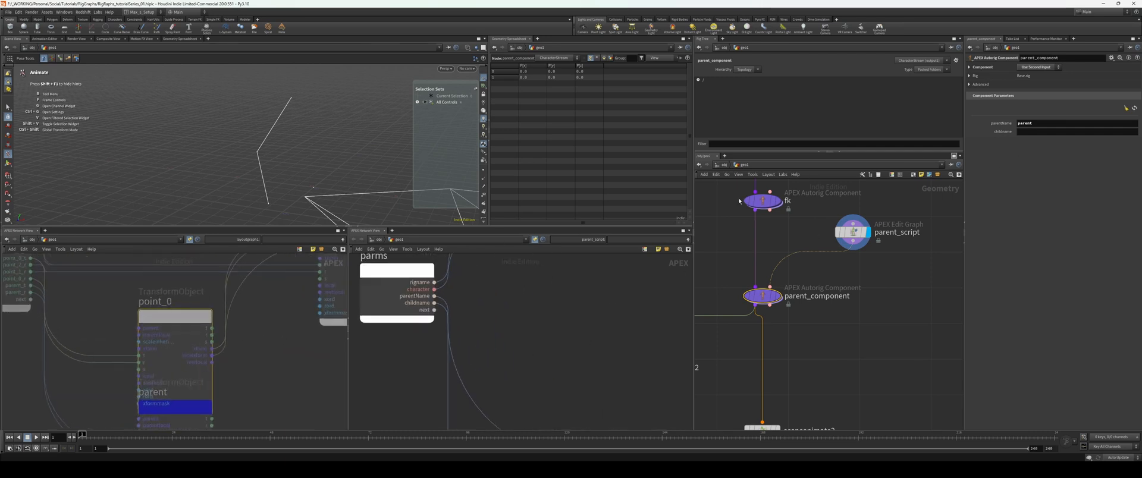
{"action": "type", "text": "point_0"}
{"action": "key", "text": "Return"}
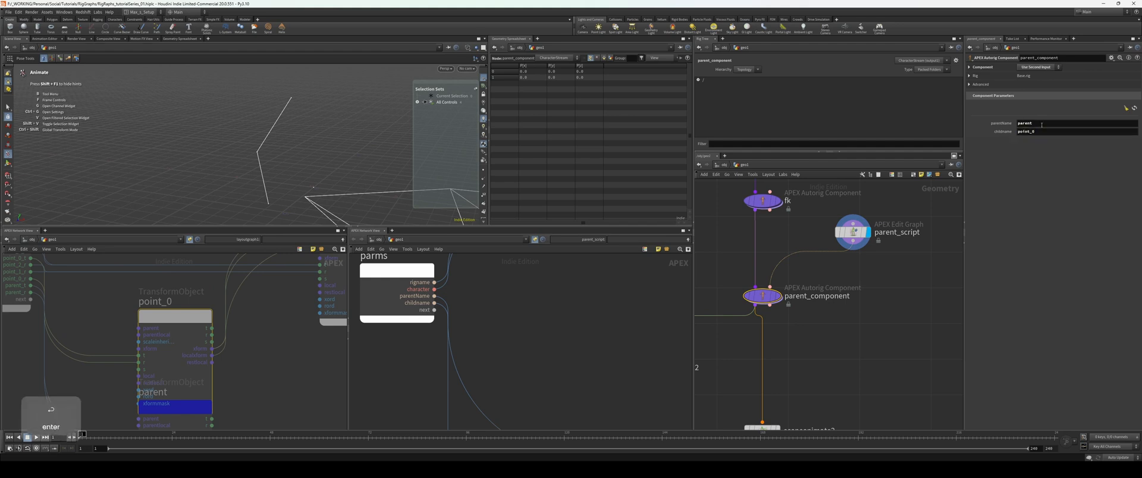
Nudge graph__FindNode1 slightly away from the child node in the parent_script graph.
{"action": "middle_click_drag", "start_coordinate": [738, 353], "coordinate": [669, 295]}
{"action": "middle_click_drag", "start_coordinate": [612, 362], "coordinate": [396, 256]}
{"action": "scroll", "coordinate": [375, 339], "scroll_direction": "down", "scroll_amount": 4}
{"action": "middle_click_drag", "start_coordinate": [375, 347], "coordinate": [345, 345]}
{"action": "scroll", "coordinate": [485, 338], "scroll_direction": "up", "scroll_amount": 3}
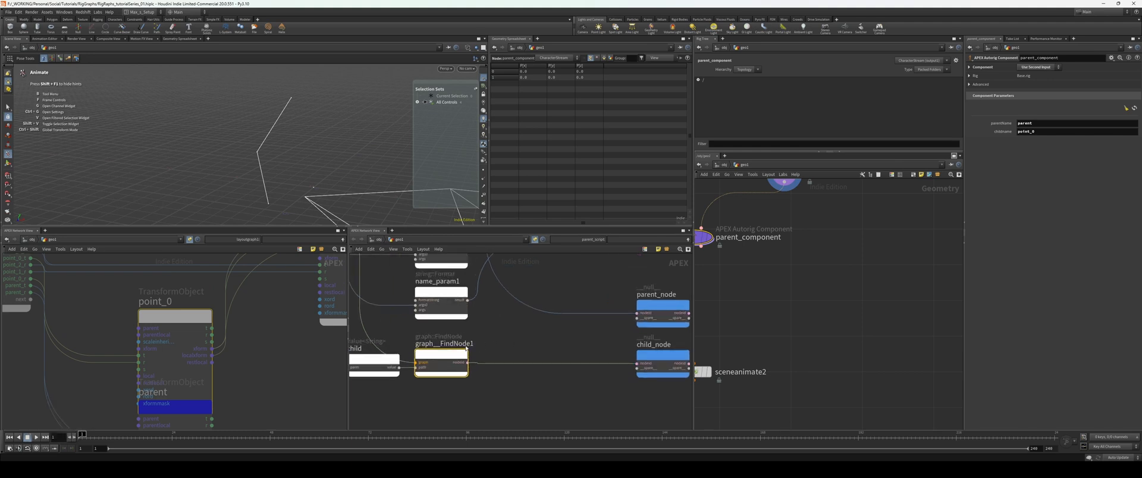
{"action": "left_click_drag", "start_coordinate": [441, 354], "coordinate": [447, 354]}
{"action": "left_click", "coordinate": [564, 346]}
Examine the parent_node and child_node nulls against the promote nodes and point_0 in the rig graph.
{"action": "scroll", "coordinate": [568, 347], "scroll_direction": "down", "scroll_amount": 6}
{"action": "middle_click_drag", "start_coordinate": [661, 326], "coordinate": [573, 330]}
{"action": "scroll", "coordinate": [574, 331], "scroll_direction": "up", "scroll_amount": 4}
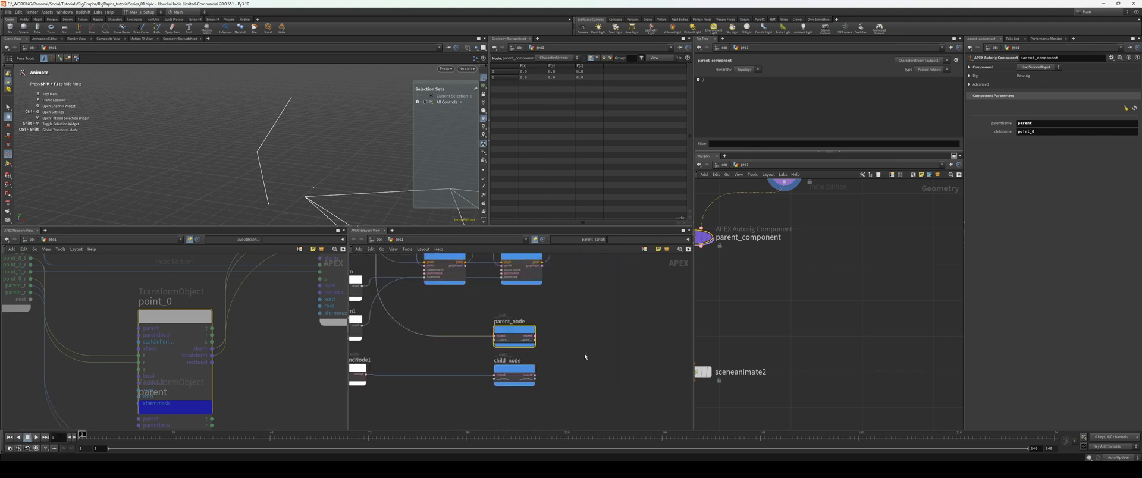
{"action": "left_click", "coordinate": [516, 375]}
{"action": "middle_click_drag", "start_coordinate": [652, 340], "coordinate": [543, 364]}
{"action": "scroll", "coordinate": [538, 366], "scroll_direction": "down", "scroll_amount": 5}
{"action": "scroll", "coordinate": [505, 358], "scroll_direction": "up", "scroll_amount": 4}
{"action": "scroll", "coordinate": [303, 309], "scroll_direction": "down", "scroll_amount": 4}
{"action": "middle_click_drag", "start_coordinate": [288, 334], "coordinate": [276, 323]}
{"action": "left_click", "coordinate": [563, 350]}
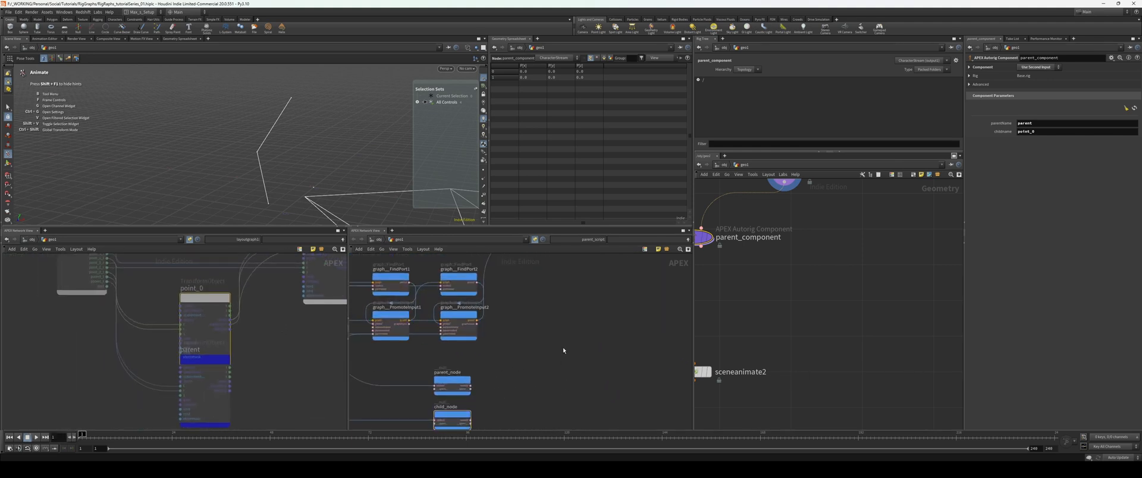
{"action": "middle_click_drag", "start_coordinate": [550, 345], "coordinate": [544, 344]}
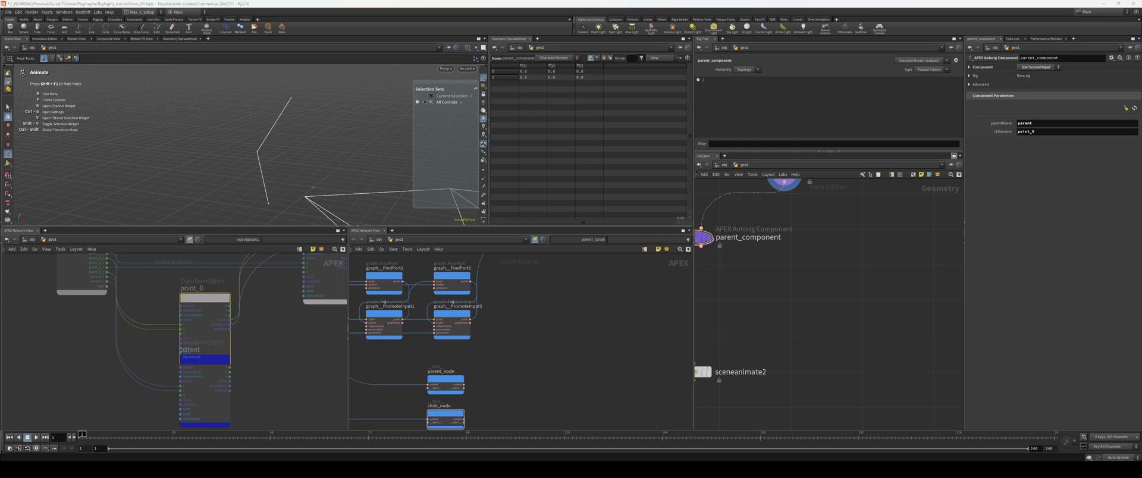
Add a graph::FindAndConnectInput node beside the promote nodes in the parent_script graph.
{"action": "key", "text": "Tab"}
{"action": "type", "text": "find"}
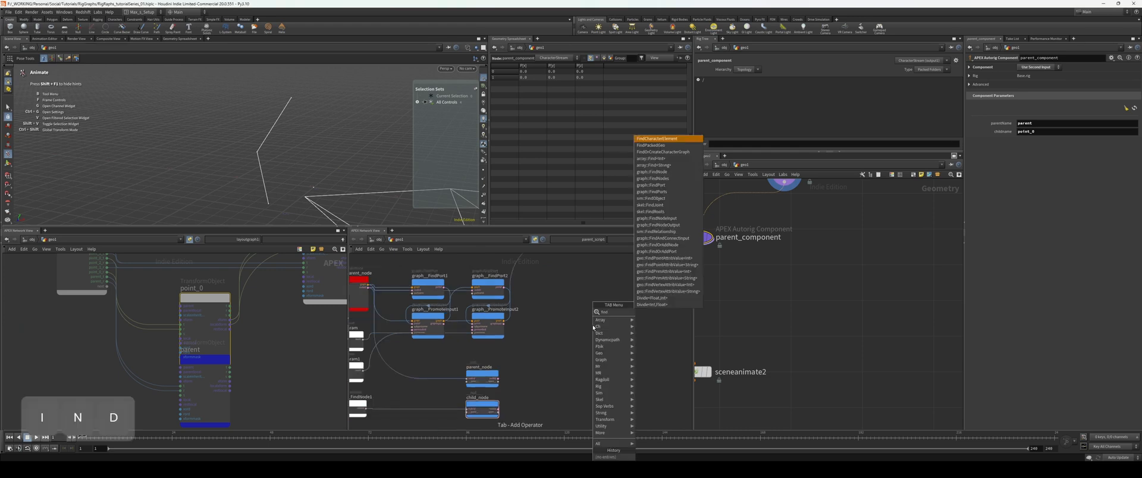
{"action": "type", "text": "and"}
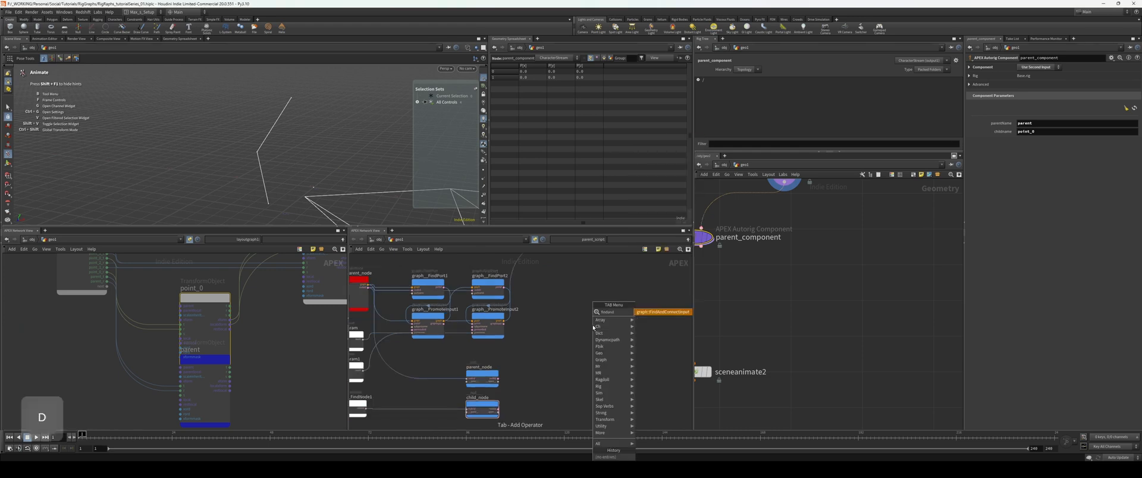
{"action": "key", "text": "Return"}
{"action": "scroll", "coordinate": [557, 313], "scroll_direction": "up", "scroll_amount": 4}
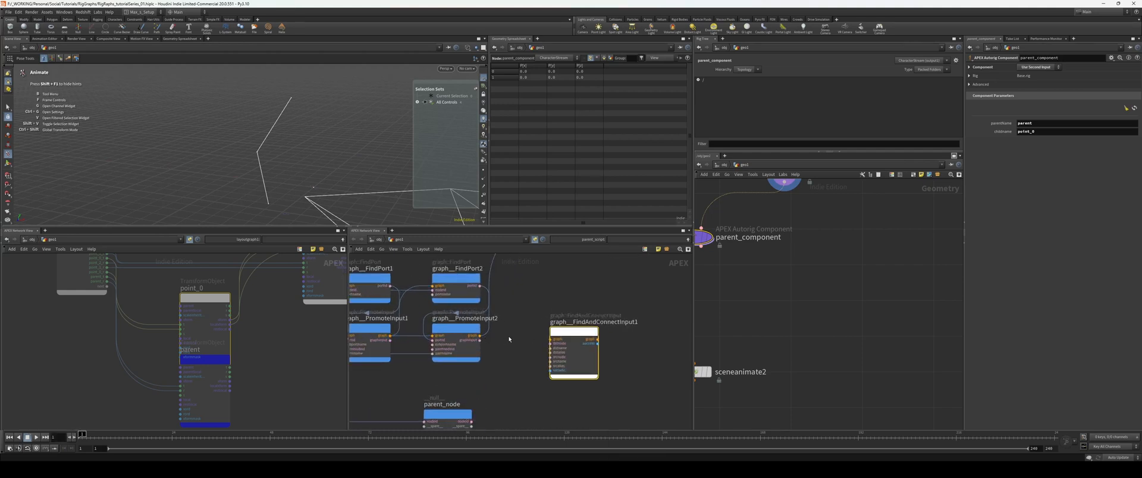
Rename graph__PromoteInput2 as promote_rotate.
{"action": "left_click", "coordinate": [477, 334]}
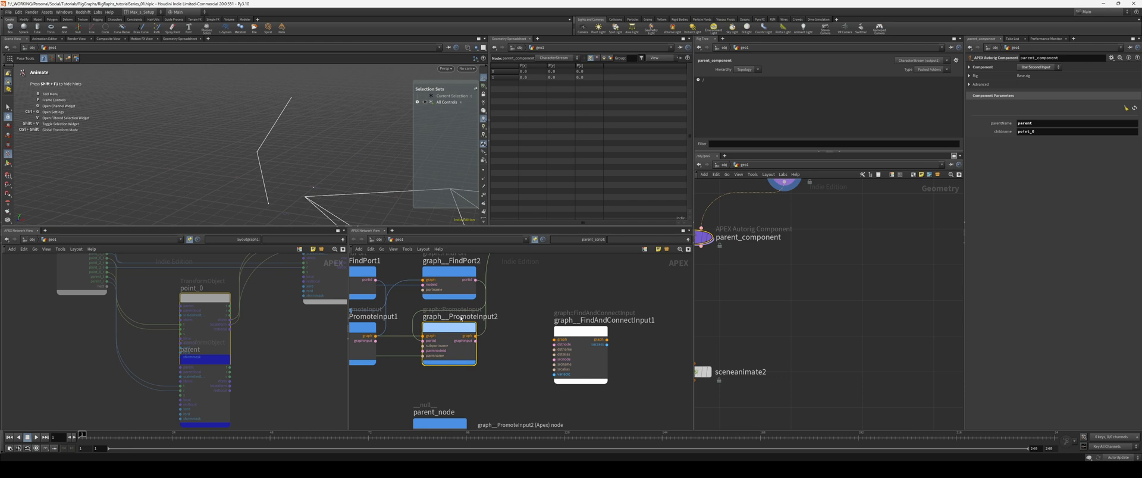
{"action": "double_click", "coordinate": [452, 317]}
{"action": "type", "text": "promote_rotate"}
{"action": "key", "text": "Return"}
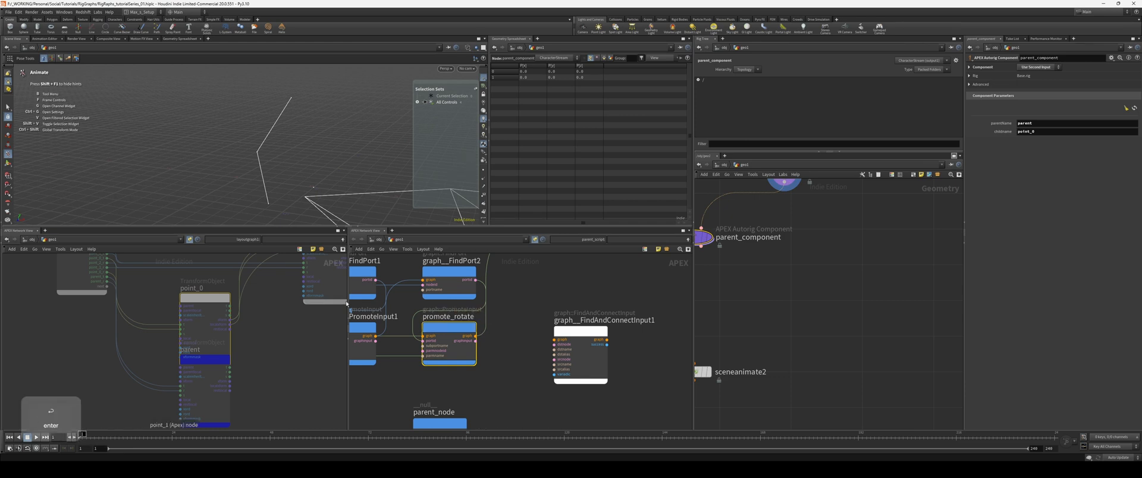
Wire promote_rotate's graph output into graph__FindAndConnectInput1 and connect parent_node's nodeid to its srcnode input.
{"action": "left_click_drag", "start_coordinate": [475, 337], "coordinate": [558, 362]}
{"action": "middle_click_drag", "start_coordinate": [475, 427], "coordinate": [461, 377]}
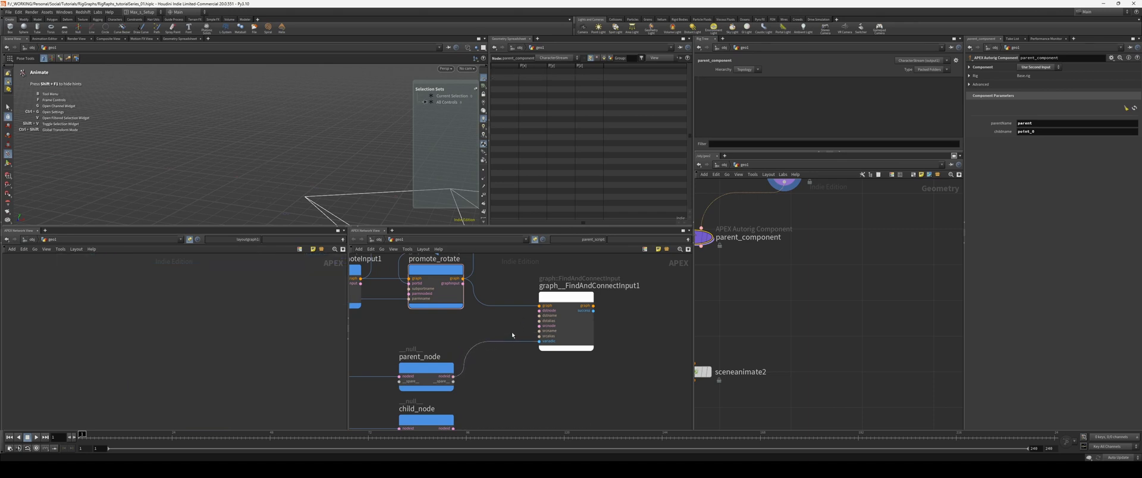
{"action": "key", "text": "y"}
{"action": "left_click_drag", "start_coordinate": [454, 376], "coordinate": [539, 325]}
{"action": "scroll", "coordinate": [524, 314], "scroll_direction": "up", "scroll_amount": 2}
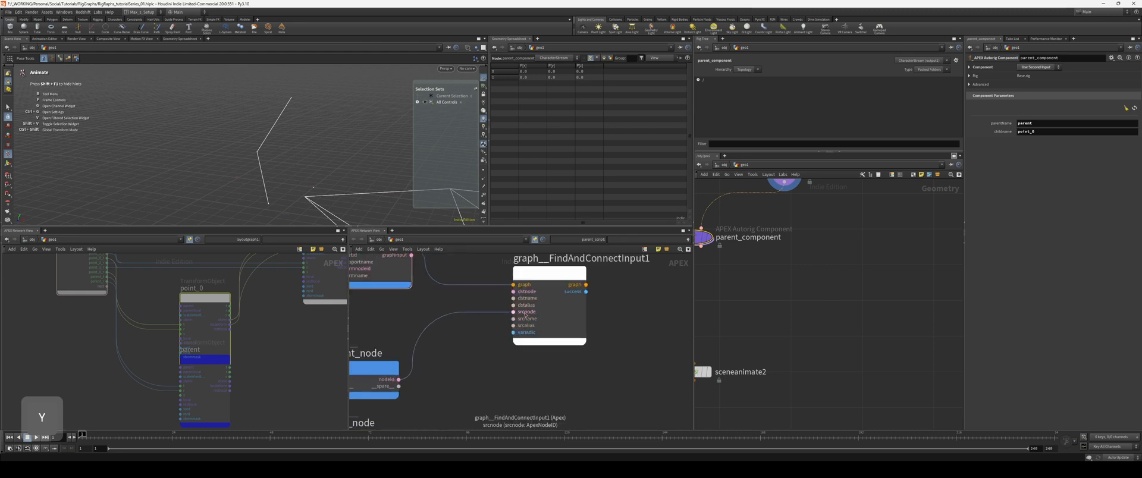
Connect child_node's nodeid output to the dstnode input of graph__FindAndConnectInput1.
{"action": "middle_click_drag", "start_coordinate": [528, 297], "coordinate": [540, 270]}
{"action": "middle_click_drag", "start_coordinate": [485, 358], "coordinate": [513, 343]}
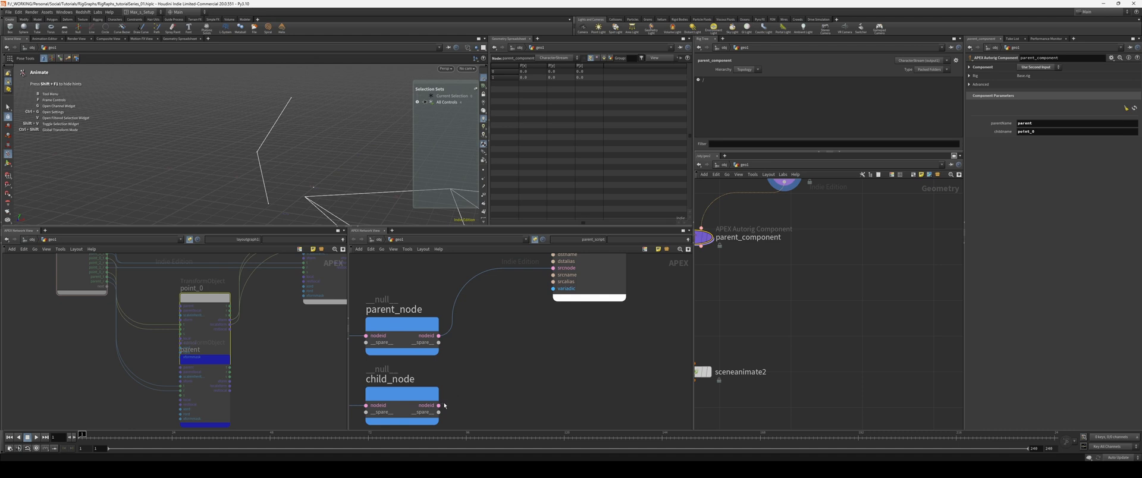
{"action": "left_click", "coordinate": [438, 405]}
{"action": "middle_click_drag", "start_coordinate": [530, 252], "coordinate": [484, 319]}
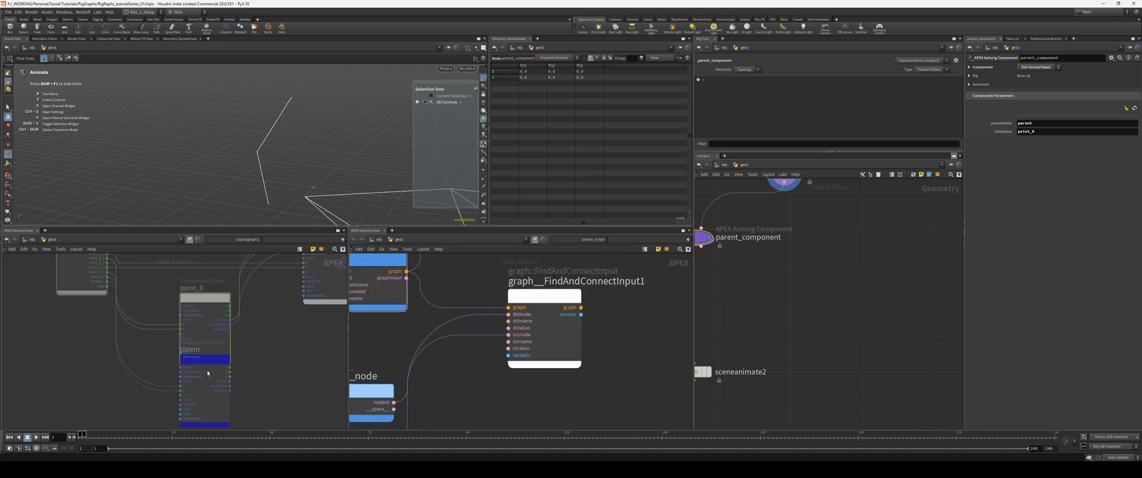
Move the overlapping parent and point_0 TransformObjects apart in the rig graph.
{"action": "left_click_drag", "start_coordinate": [207, 373], "coordinate": [138, 372]}
{"action": "scroll", "coordinate": [139, 342], "scroll_direction": "up", "scroll_amount": 3}
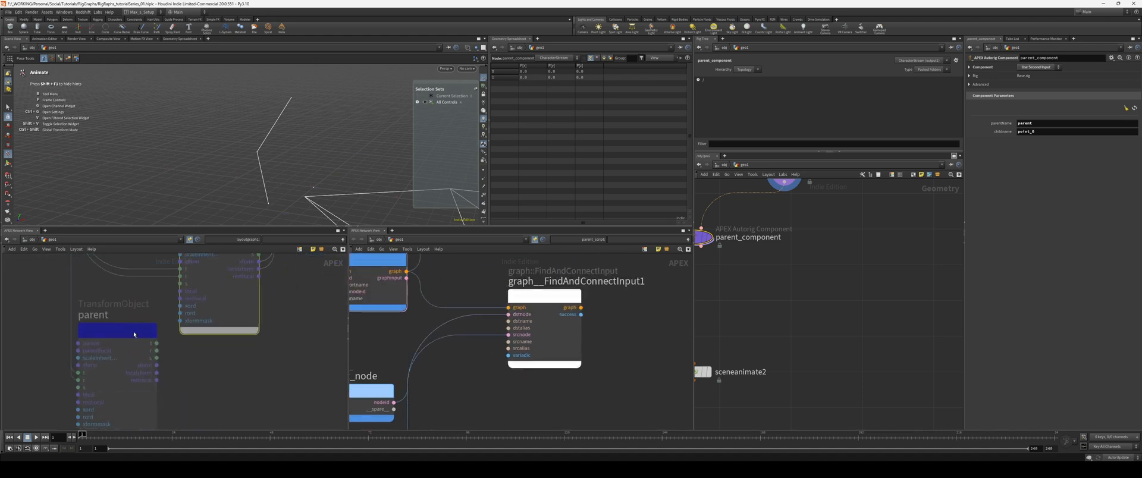
{"action": "middle_click_drag", "start_coordinate": [130, 293], "coordinate": [95, 370]}
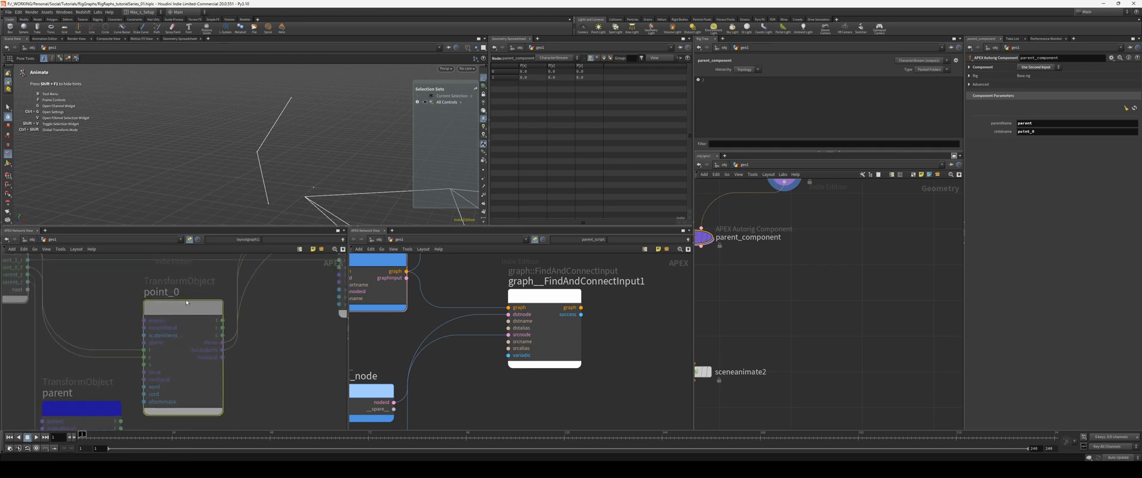
{"action": "left_click_drag", "start_coordinate": [174, 304], "coordinate": [218, 307]}
Open the parameters of graph__FindAndConnectInput1 and examine the port names of parent and point_0 in the rig graph.
{"action": "middle_click_drag", "start_coordinate": [507, 383], "coordinate": [522, 376]}
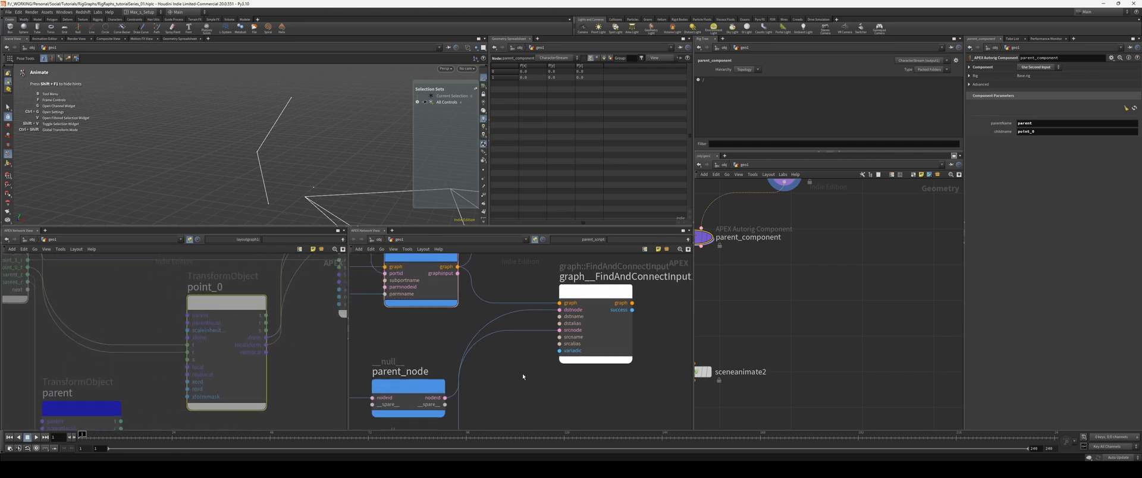
{"action": "scroll", "coordinate": [529, 374], "scroll_direction": "down", "scroll_amount": 1}
{"action": "left_click", "coordinate": [586, 308]}
{"action": "key", "text": "p"}
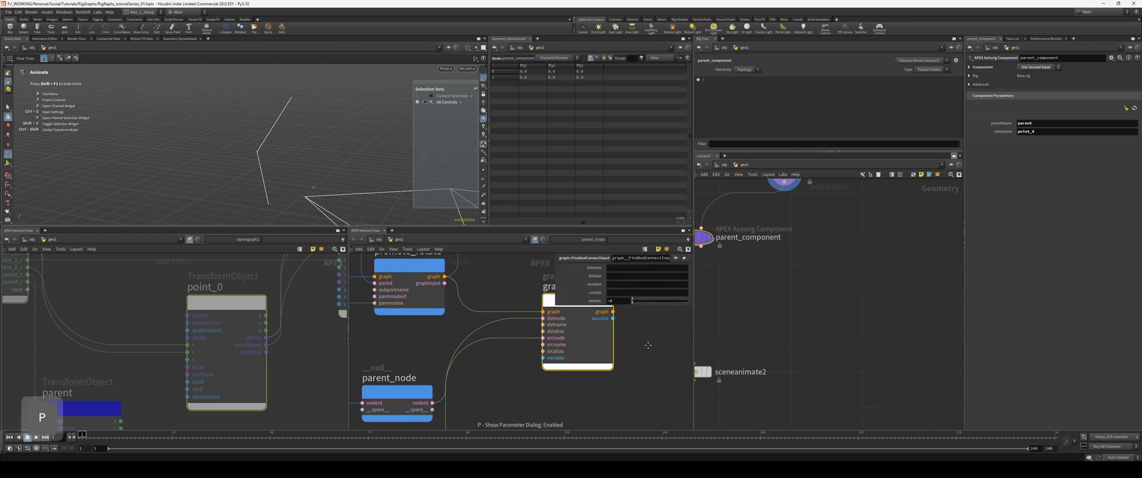
{"action": "middle_click_drag", "start_coordinate": [648, 345], "coordinate": [571, 353]}
{"action": "middle_click_drag", "start_coordinate": [162, 398], "coordinate": [153, 348]}
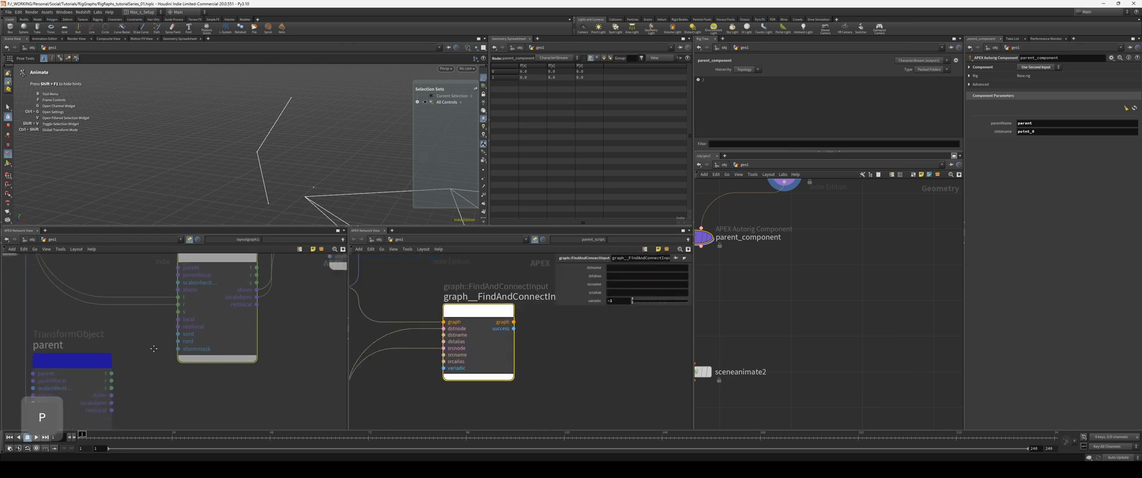
{"action": "middle_click_drag", "start_coordinate": [137, 421], "coordinate": [183, 382]}
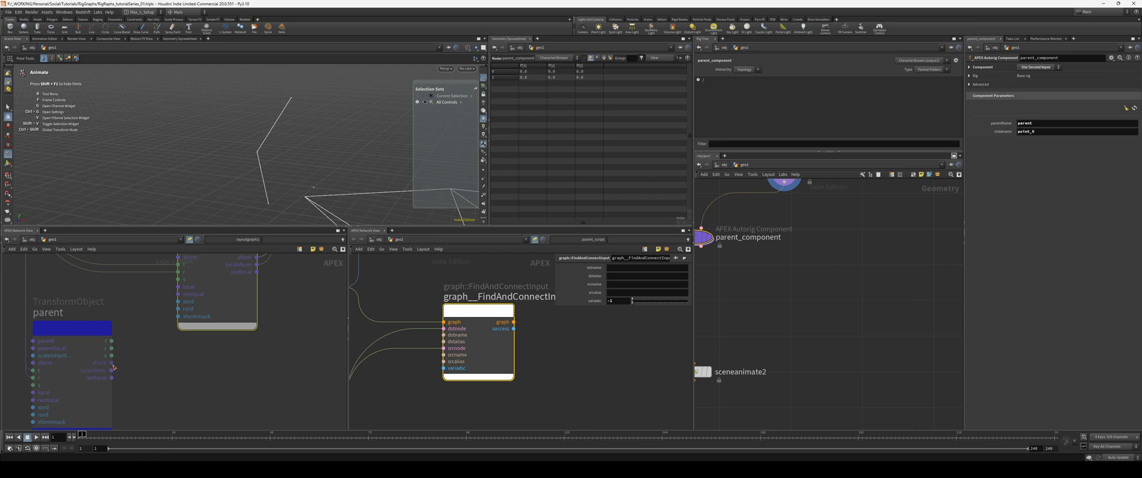
{"action": "middle_click_drag", "start_coordinate": [113, 369], "coordinate": [145, 419]}
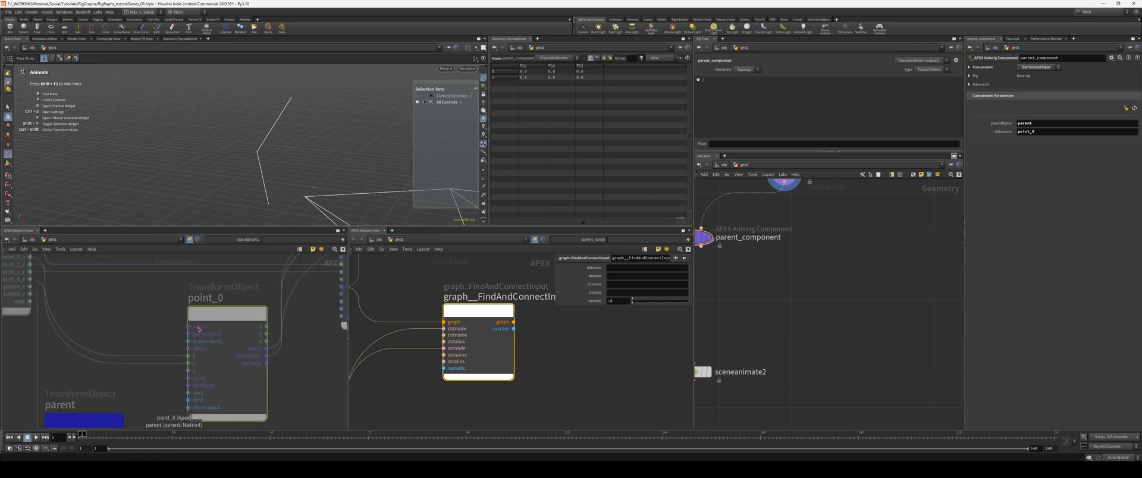
Wire the graph output of graph__FindAndConnectInput1 onward to the downstream graph node near the output.
{"action": "scroll", "coordinate": [480, 374], "scroll_direction": "down", "scroll_amount": 4}
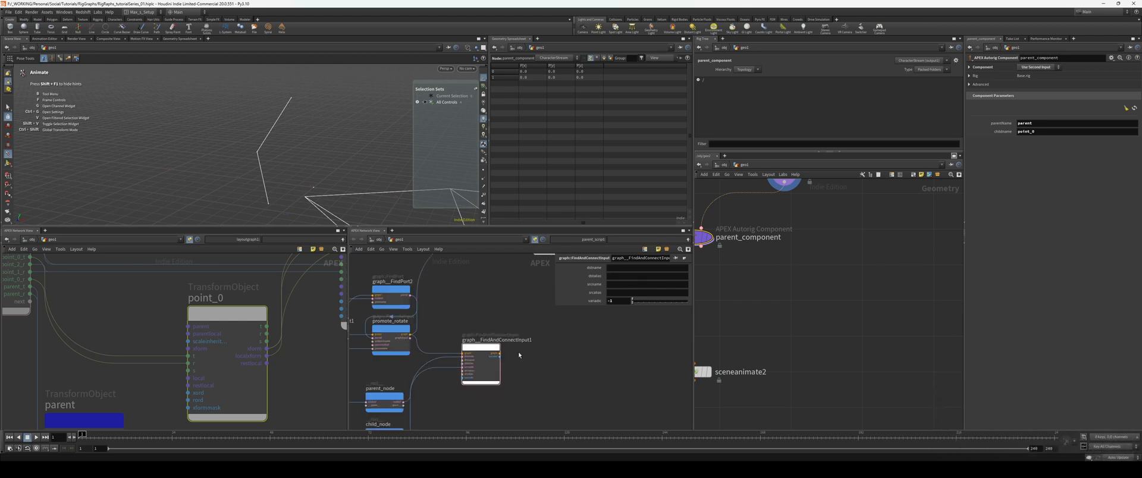
{"action": "middle_click_drag", "start_coordinate": [508, 354], "coordinate": [482, 391]}
{"action": "left_click_drag", "start_coordinate": [474, 392], "coordinate": [507, 274]}
{"action": "middle_click_drag", "start_coordinate": [518, 385], "coordinate": [545, 346]}
Set srcname to xform and dstname to parent on graph__FindAndConnectInput1.
{"action": "middle_click_drag", "start_coordinate": [249, 368], "coordinate": [261, 330]}
{"action": "scroll", "coordinate": [263, 330], "scroll_direction": "down", "scroll_amount": 4}
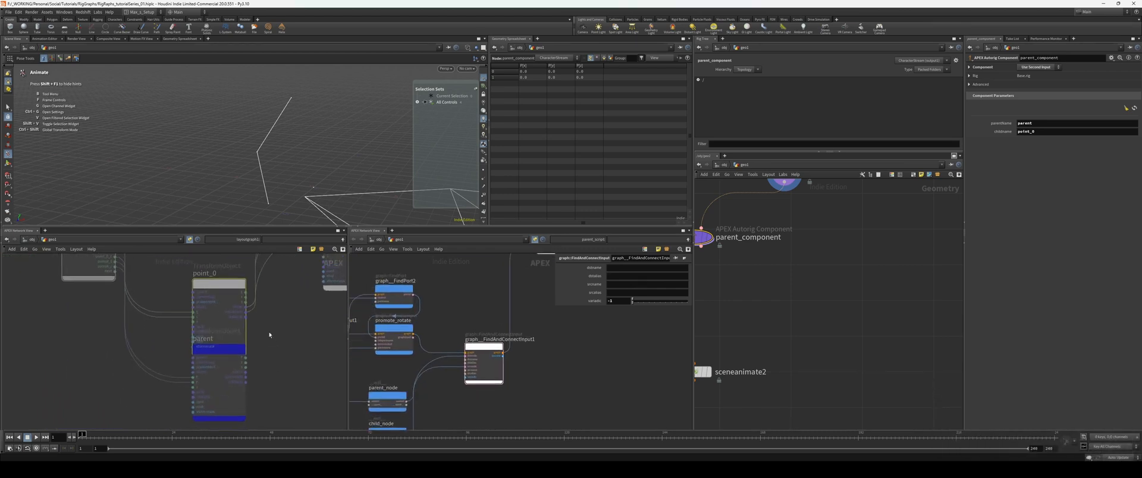
{"action": "middle_click_drag", "start_coordinate": [608, 347], "coordinate": [592, 345]}
{"action": "scroll", "coordinate": [355, 374], "scroll_direction": "up", "scroll_amount": 2}
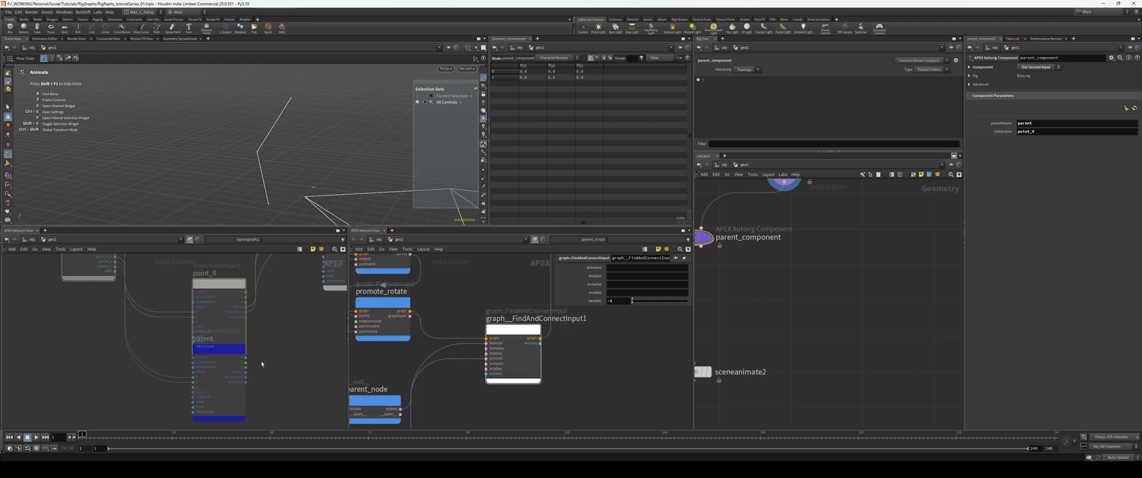
{"action": "scroll", "coordinate": [447, 380], "scroll_direction": "up", "scroll_amount": 2}
{"action": "type", "text": "xform"}
{"action": "key", "text": "shift+Tab"}
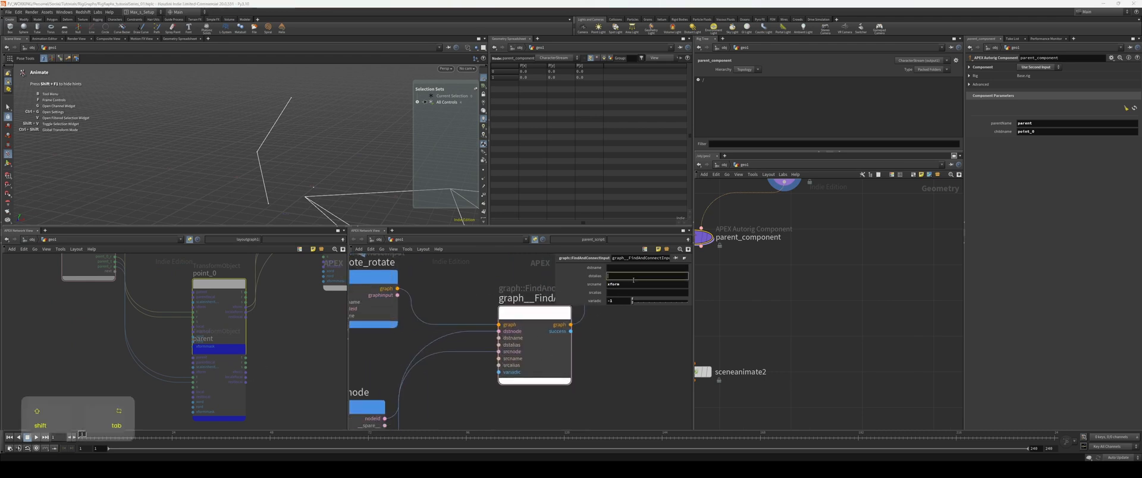
{"action": "type", "text": "parent"}
{"action": "key", "text": "Return"}
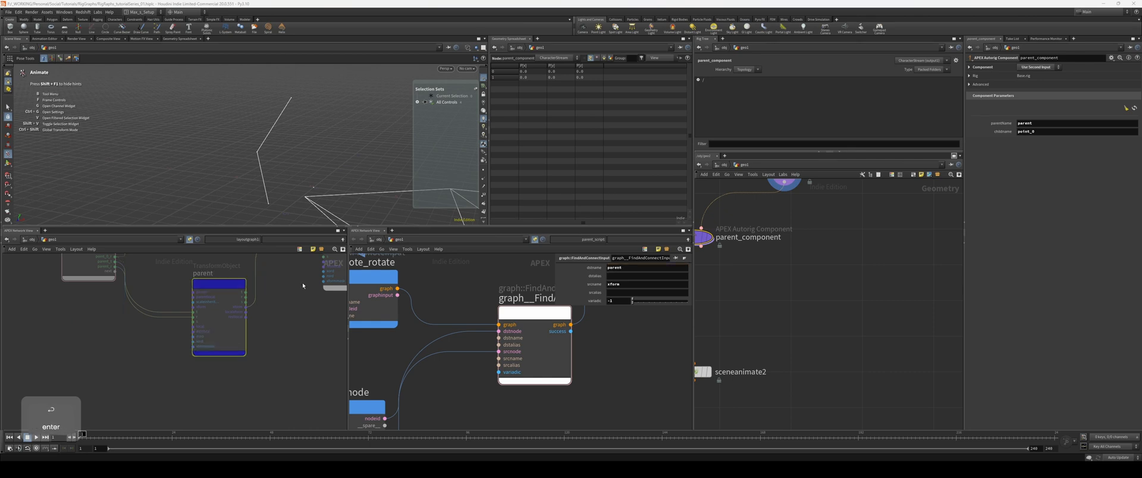
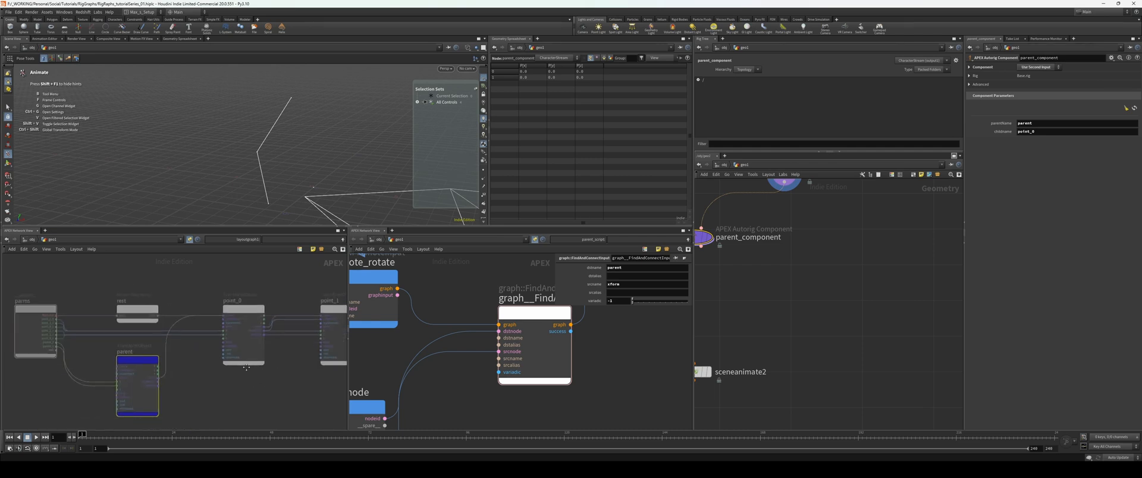
Colour the graph__FindAndConnectInput1 node orange.
{"action": "key", "text": "c"}
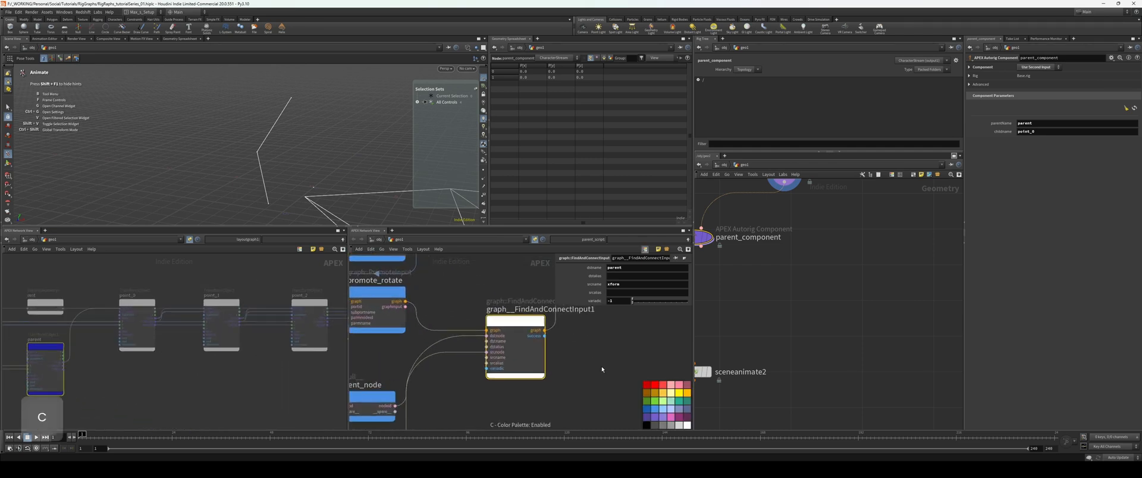
{"action": "left_click", "coordinate": [690, 393]}
Select sceneanimate2 and rotate the parent control in the viewport to test the parenting of the point chain.
{"action": "left_click_drag", "start_coordinate": [322, 153], "coordinate": [311, 138], "text": "alt"}
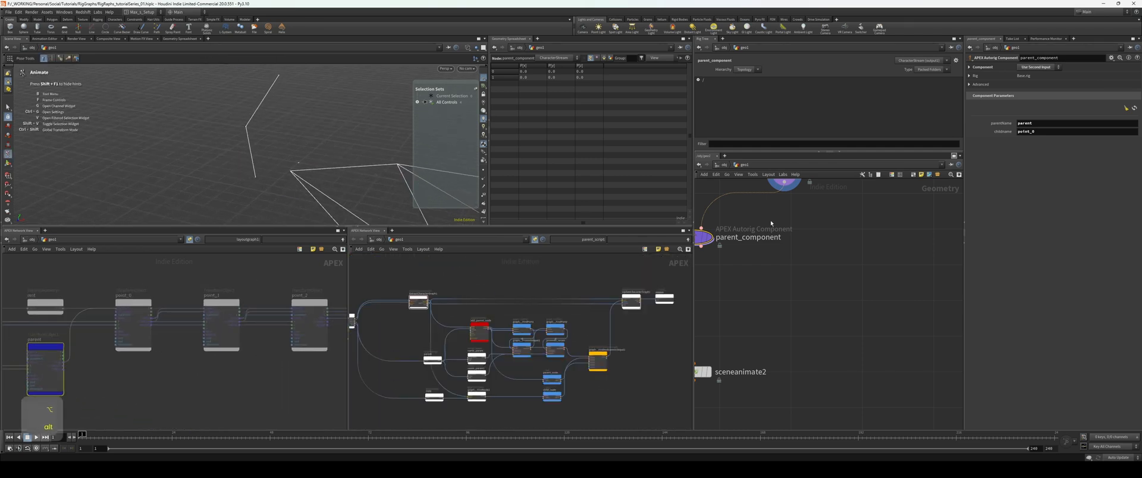
{"action": "middle_click_drag", "start_coordinate": [766, 387], "coordinate": [846, 374]}
{"action": "left_click", "coordinate": [772, 359]}
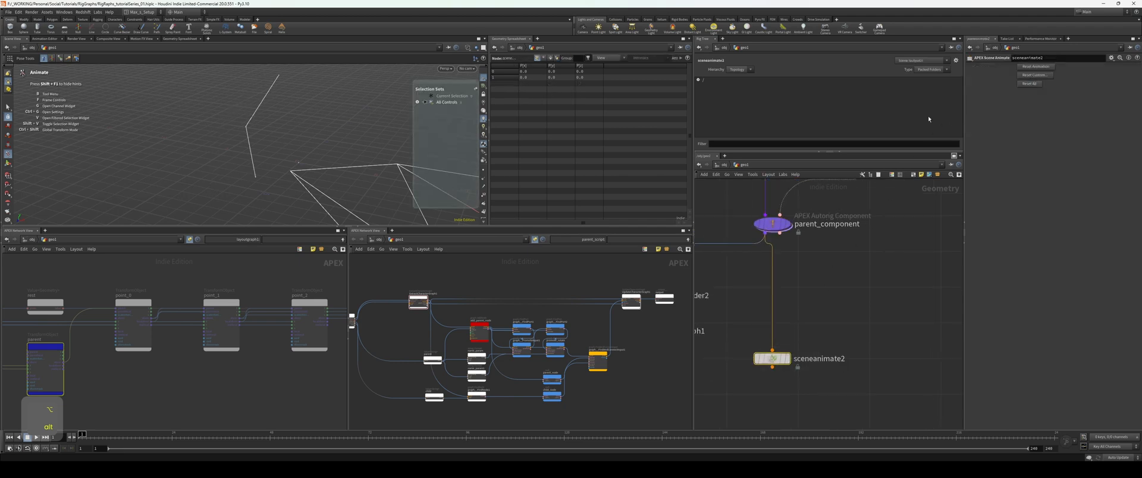
{"action": "left_click", "coordinate": [357, 165]}
{"action": "left_click_drag", "start_coordinate": [357, 165], "coordinate": [343, 160], "text": "alt"}
{"action": "left_click", "coordinate": [297, 131]}
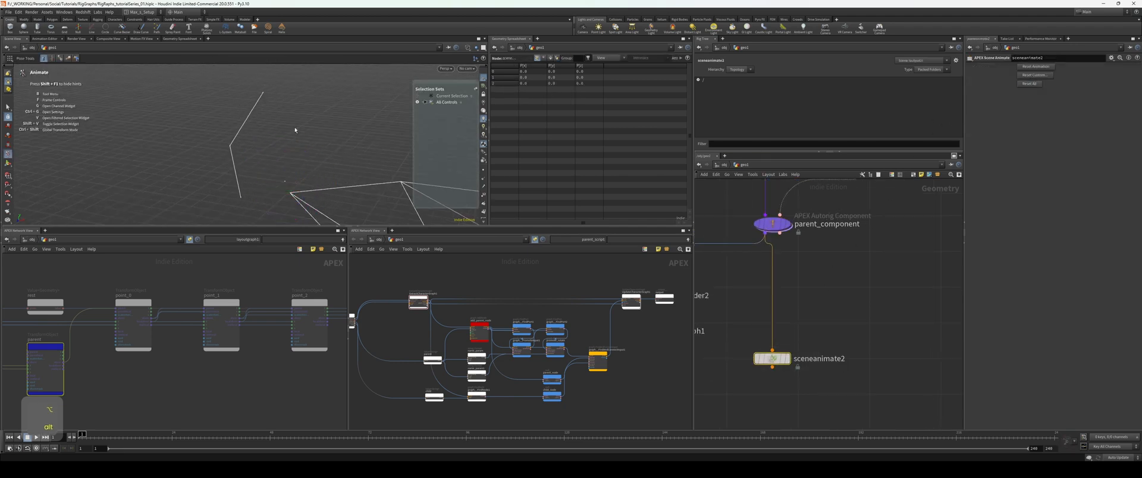
{"action": "left_click", "coordinate": [263, 94]}
{"action": "left_click_drag", "start_coordinate": [290, 89], "coordinate": [318, 111]}
{"action": "left_click", "coordinate": [319, 110]}
{"action": "left_click", "coordinate": [285, 182]}
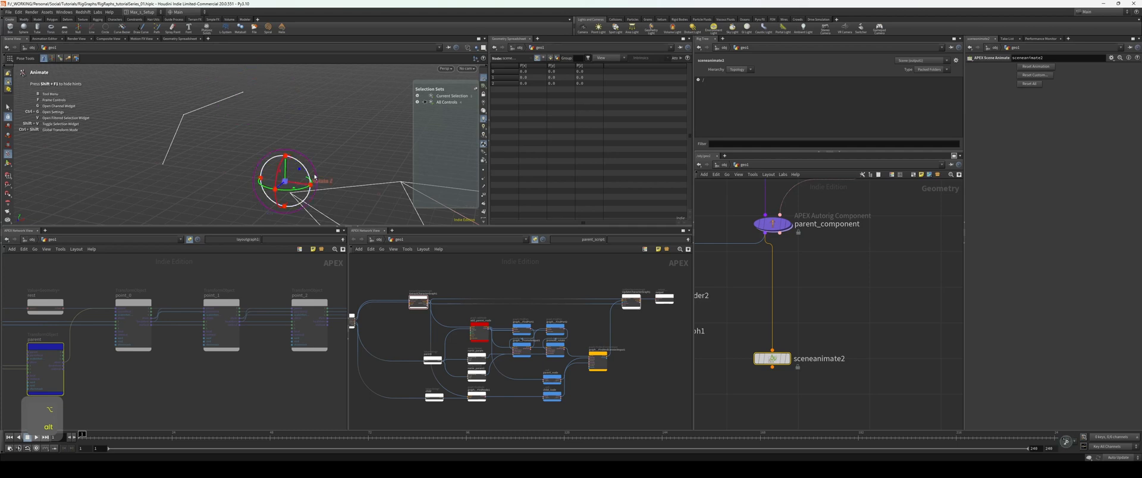
{"action": "left_click_drag", "start_coordinate": [301, 177], "coordinate": [292, 171]}
{"action": "left_click", "coordinate": [331, 159]}
Review the geometry network from skeleton2 through parent_component to sceneanimate2, and select parent_script.
{"action": "scroll", "coordinate": [813, 378], "scroll_direction": "down", "scroll_amount": 5}
{"action": "middle_click_drag", "start_coordinate": [719, 389], "coordinate": [861, 383]}
{"action": "scroll", "coordinate": [785, 379], "scroll_direction": "up", "scroll_amount": 1}
{"action": "scroll", "coordinate": [838, 344], "scroll_direction": "up", "scroll_amount": 4}
{"action": "middle_click_drag", "start_coordinate": [864, 351], "coordinate": [684, 376]}
{"action": "scroll", "coordinate": [871, 382], "scroll_direction": "up", "scroll_amount": 1}
{"action": "scroll", "coordinate": [828, 332], "scroll_direction": "down", "scroll_amount": 2}
{"action": "middle_click_drag", "start_coordinate": [828, 332], "coordinate": [769, 328]}
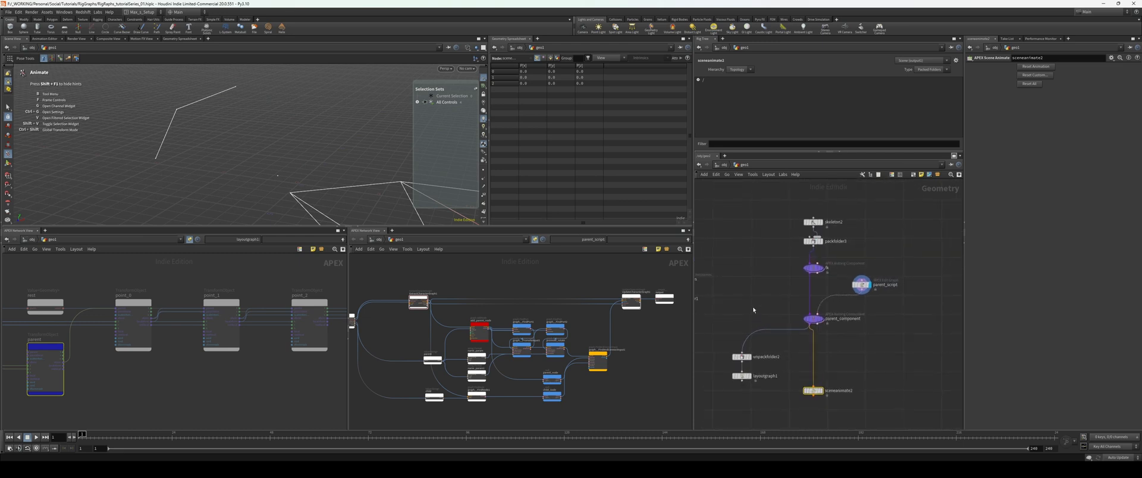
{"action": "scroll", "coordinate": [831, 306], "scroll_direction": "up", "scroll_amount": 2}
{"action": "middle_click_drag", "start_coordinate": [832, 307], "coordinate": [814, 314]}
{"action": "left_click", "coordinate": [859, 291]}
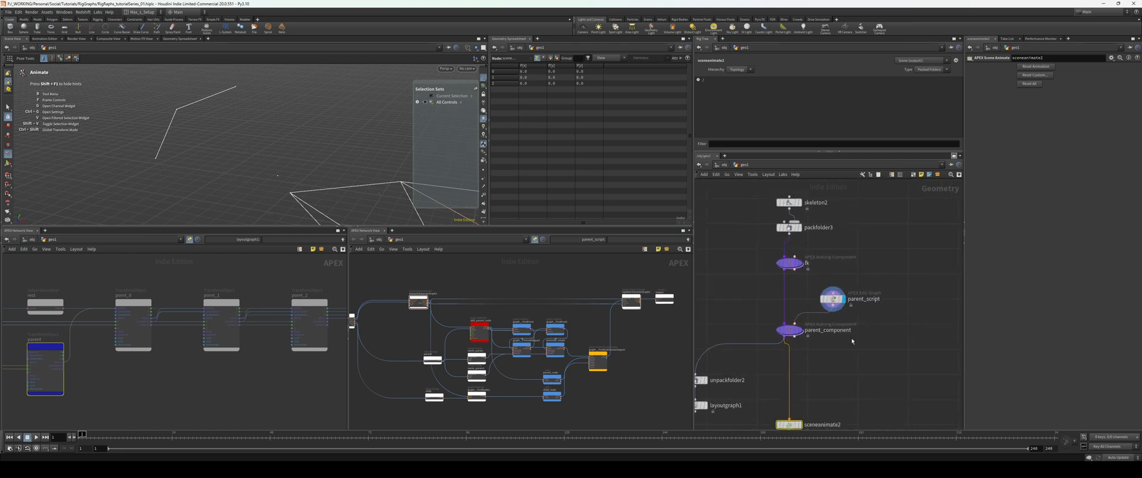
{"action": "middle_click_drag", "start_coordinate": [762, 381], "coordinate": [793, 328]}
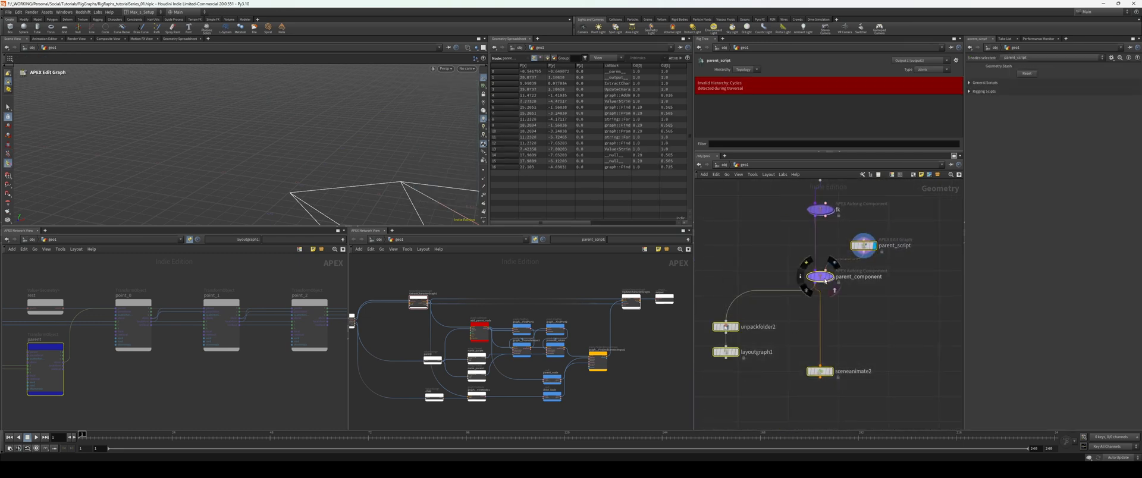
{"action": "middle_click_drag", "start_coordinate": [825, 281], "coordinate": [820, 315]}
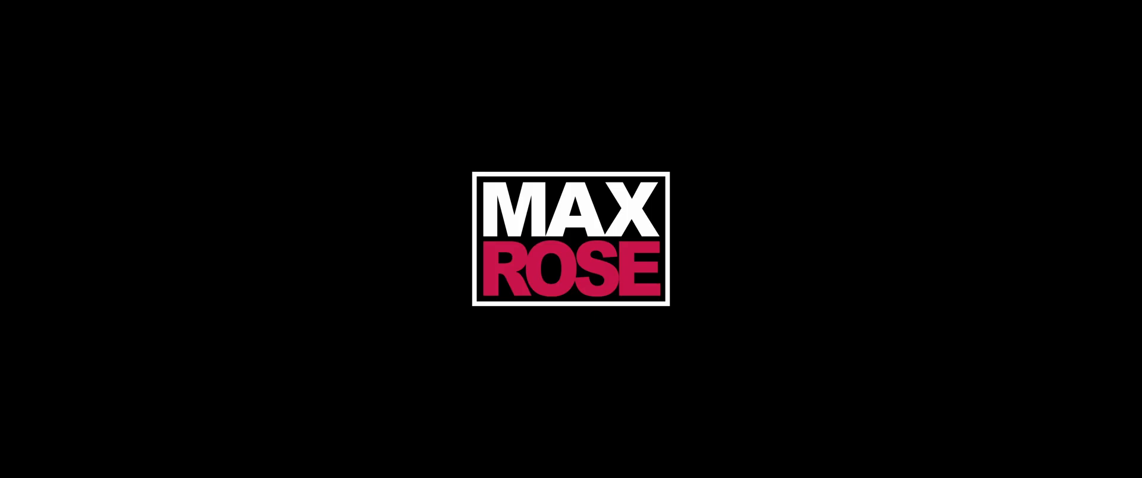